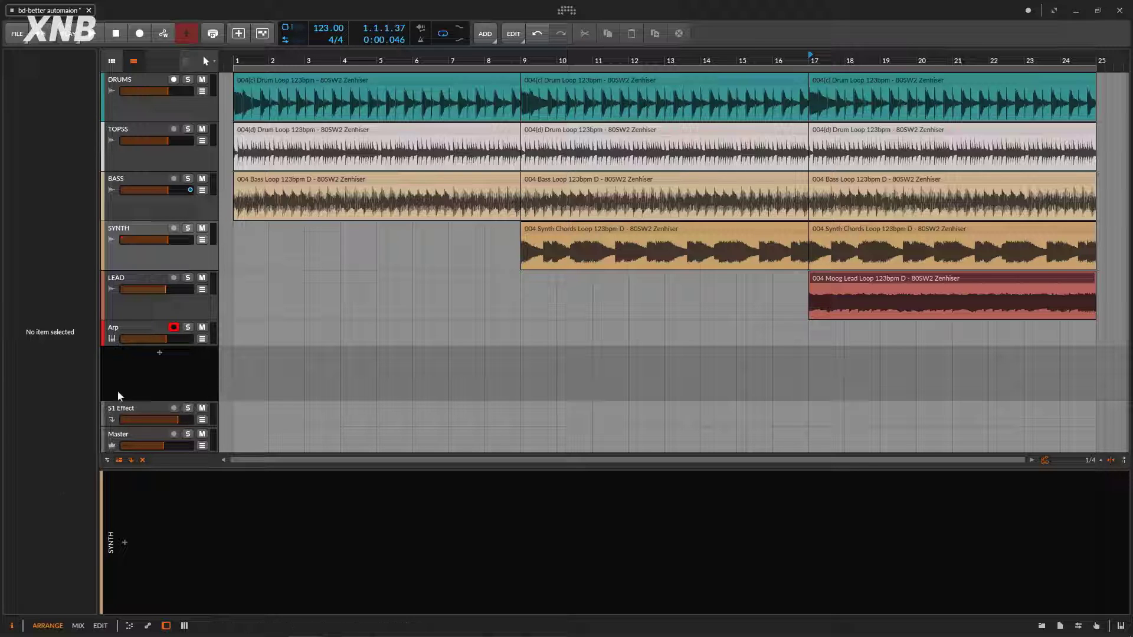
- Remove the volume automation from the BASS track and hide its automation lane
{"action": "left_click", "coordinate": [202, 190]}
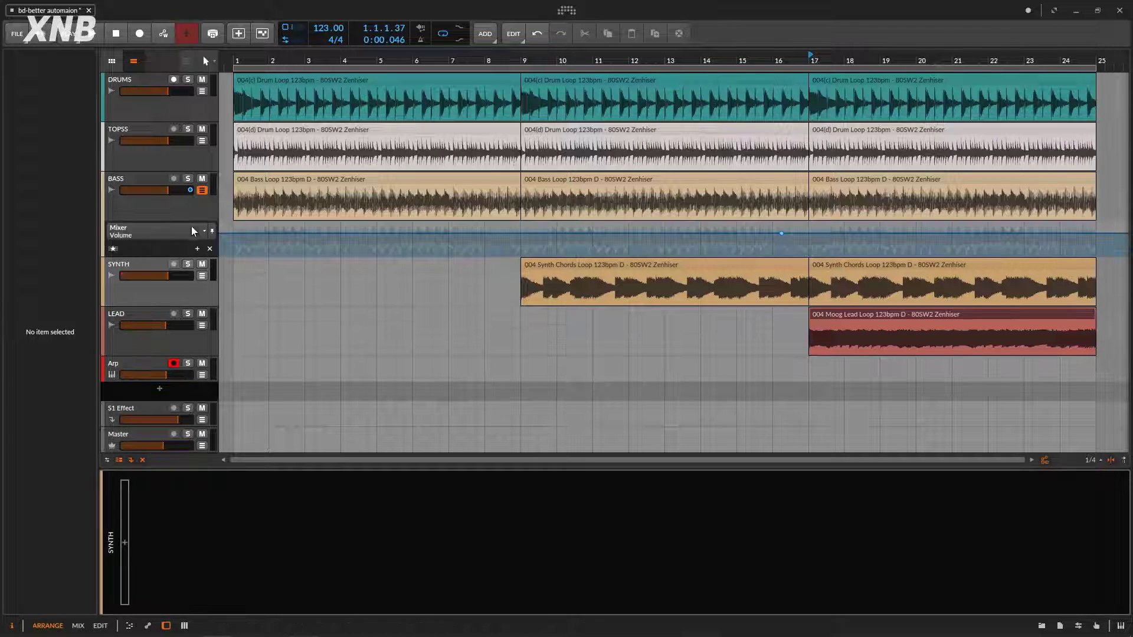
{"action": "left_click", "coordinate": [116, 252]}
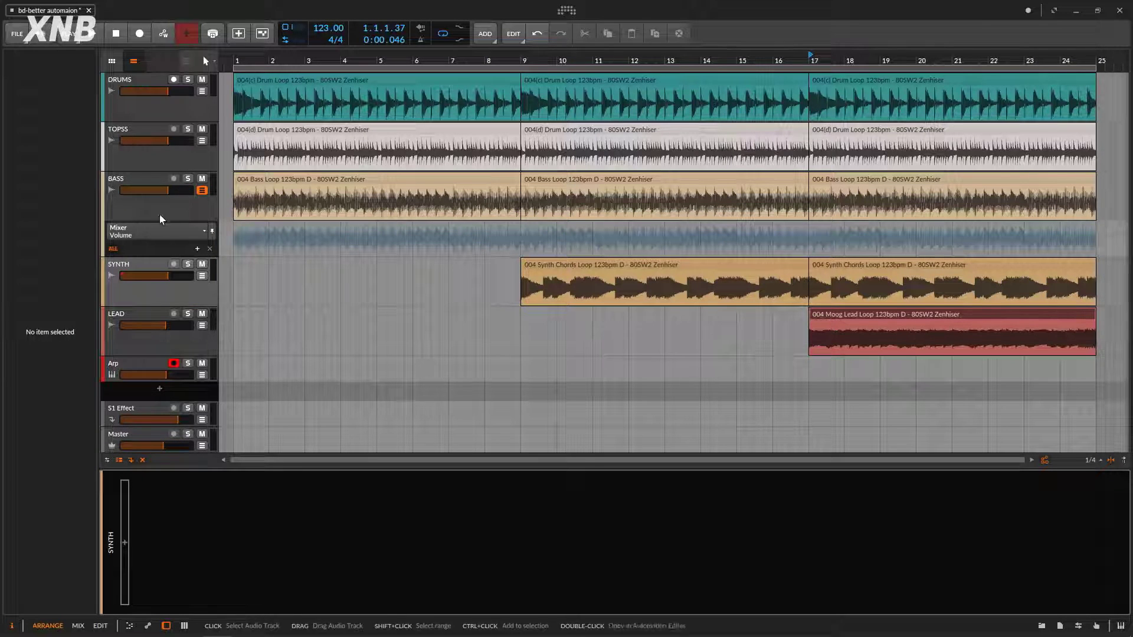
{"action": "left_click", "coordinate": [200, 190]}
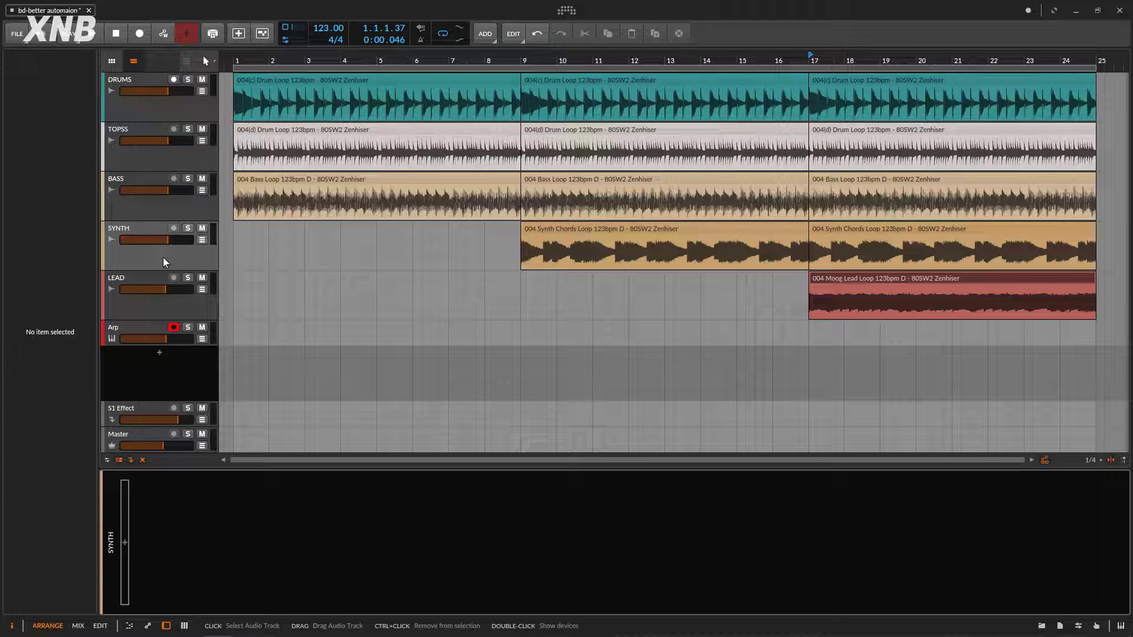
- Lower the SYNTH track's volume fader and raise it back up to its former level
{"action": "left_click_drag", "start_coordinate": [169, 240], "coordinate": [144, 240]}
{"action": "left_click", "coordinate": [136, 248]}
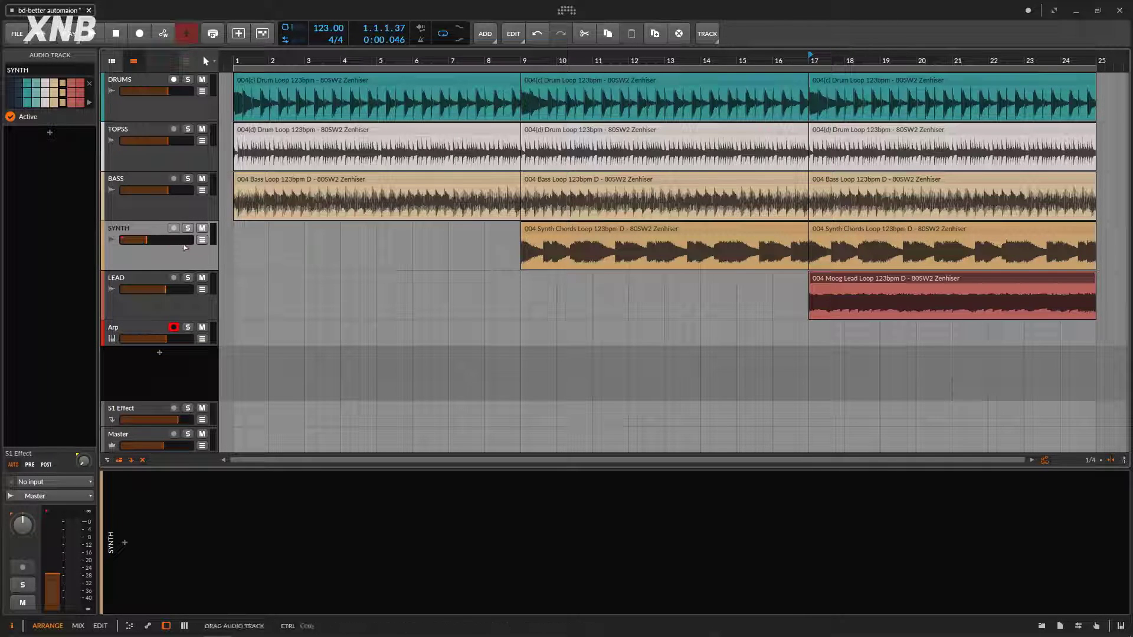
{"action": "left_click_drag", "start_coordinate": [158, 240], "coordinate": [179, 241]}
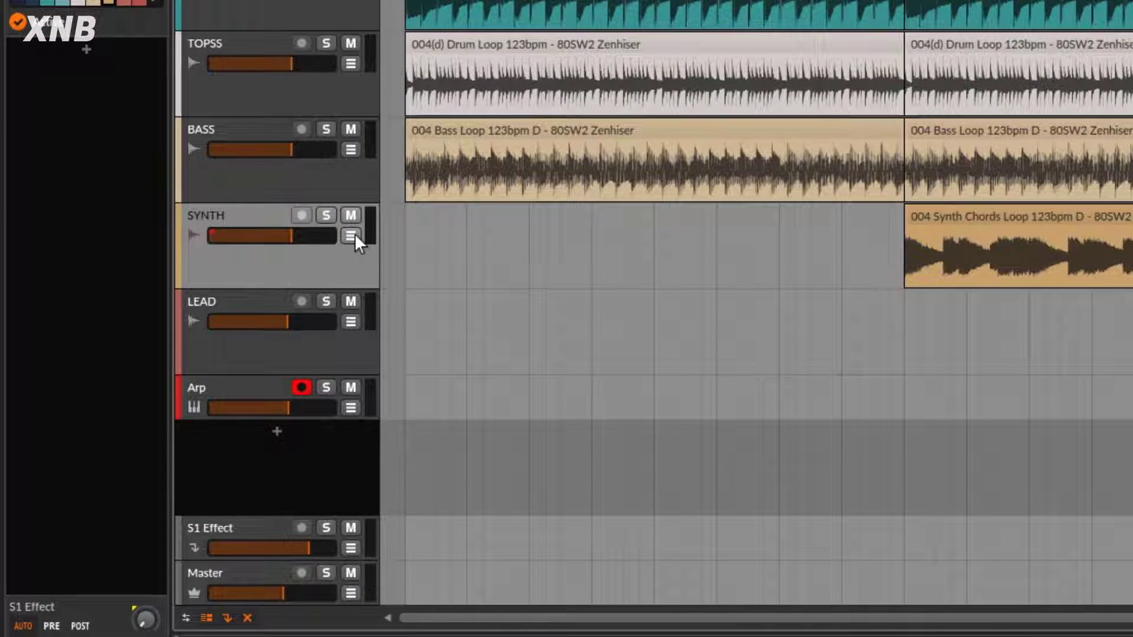
- Show and hide the SYNTH track's automation lane, and open an enlarged automation editor below the arrangement
{"action": "left_click", "coordinate": [350, 236]}
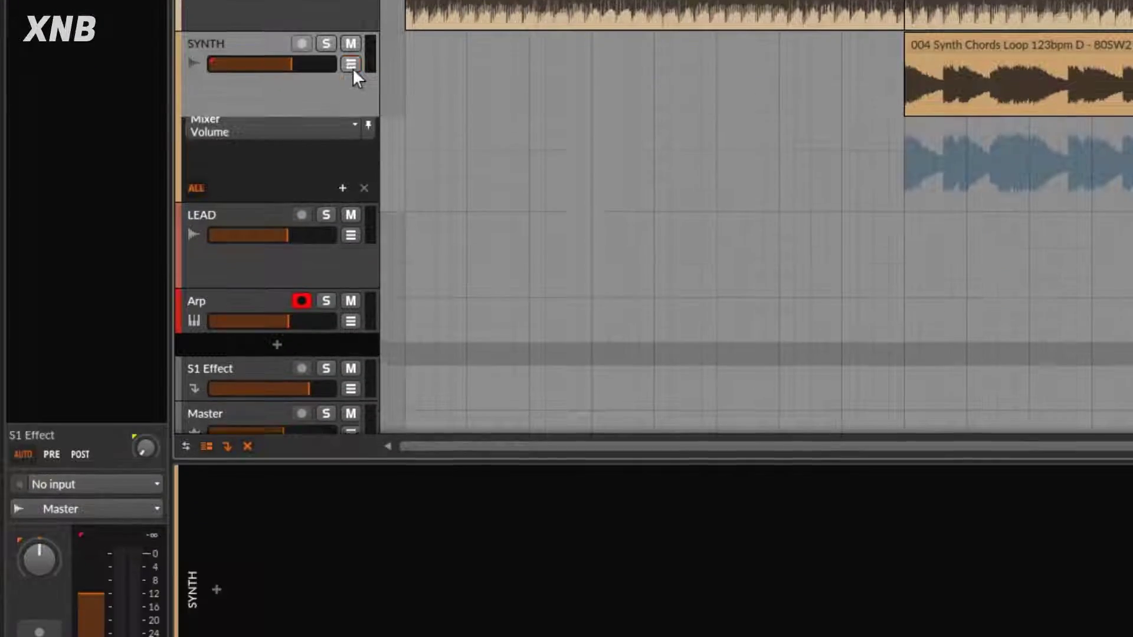
{"action": "left_click", "coordinate": [351, 235]}
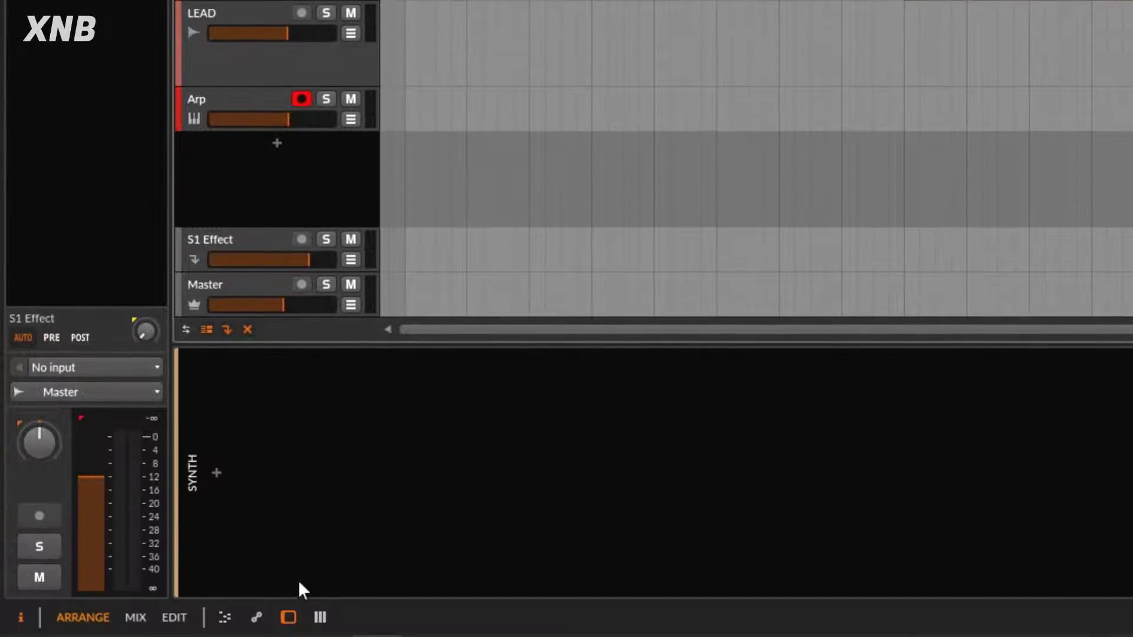
{"action": "left_click", "coordinate": [258, 617]}
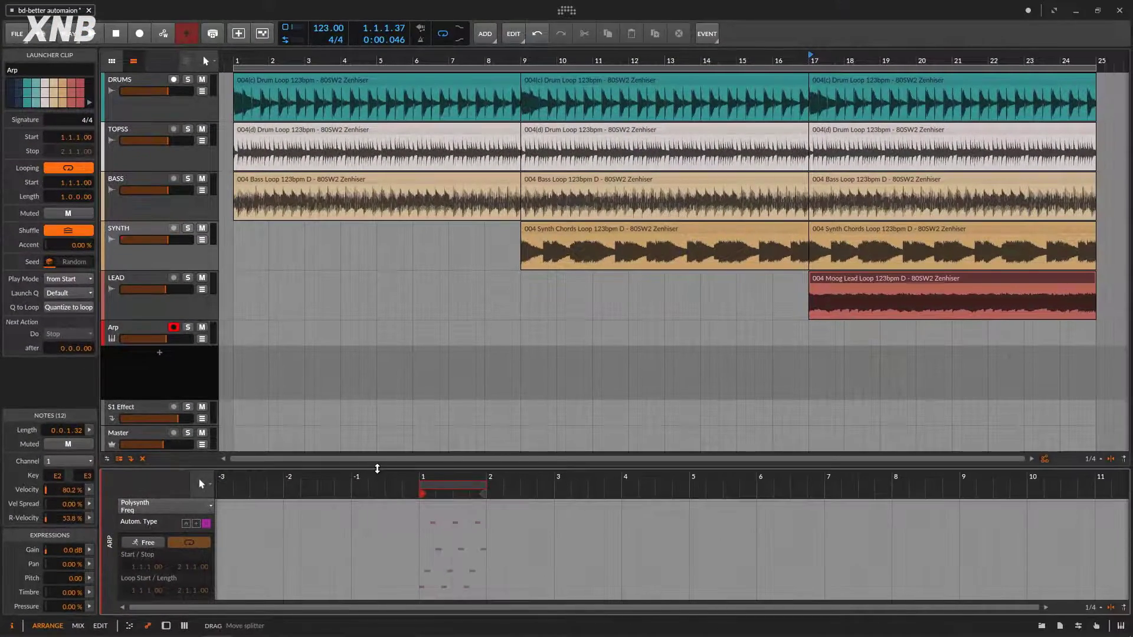
{"action": "left_click_drag", "start_coordinate": [399, 459], "coordinate": [415, 312]}
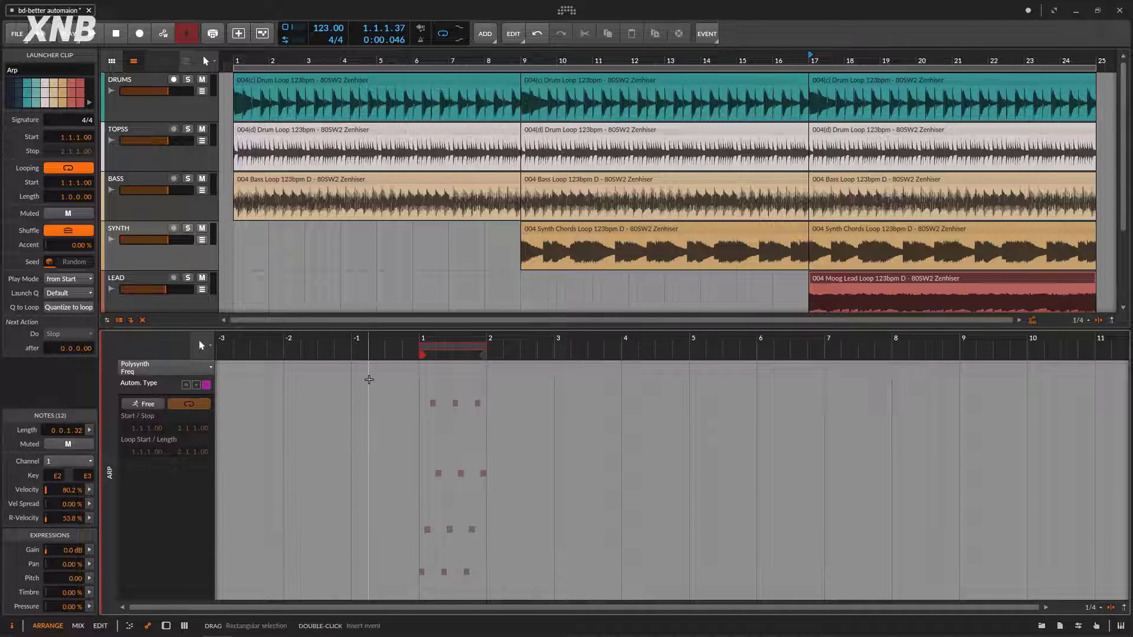
- Show the SYNTH track's automation lane in the arrangement and make the lane taller
{"action": "left_click", "coordinate": [668, 231]}
{"action": "left_click", "coordinate": [202, 239]}
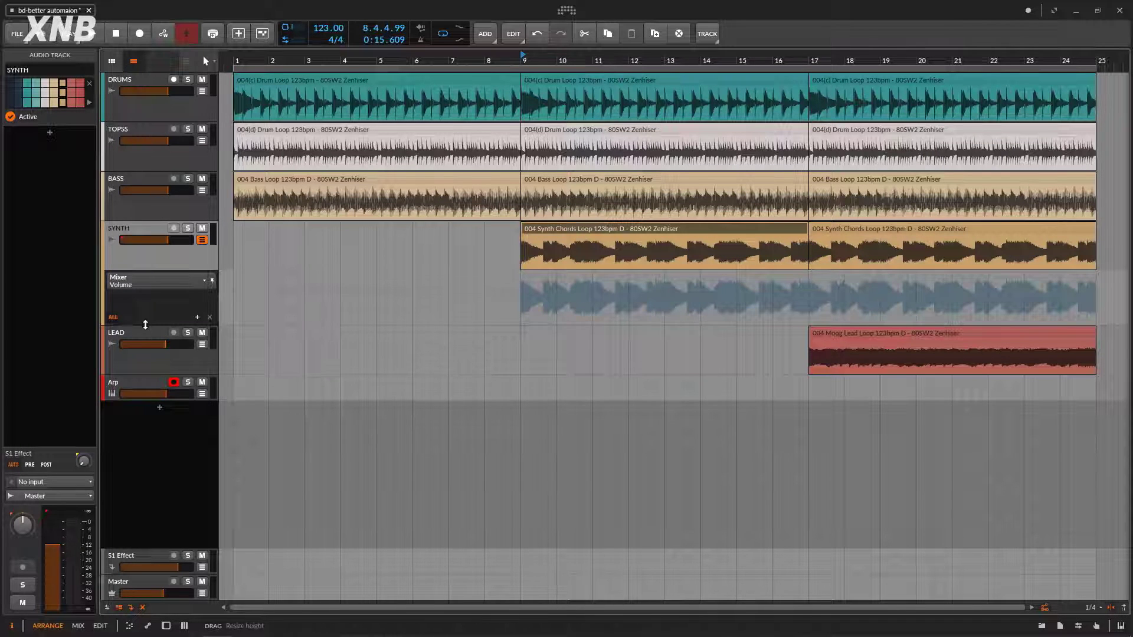
{"action": "left_click_drag", "start_coordinate": [147, 327], "coordinate": [146, 406]}
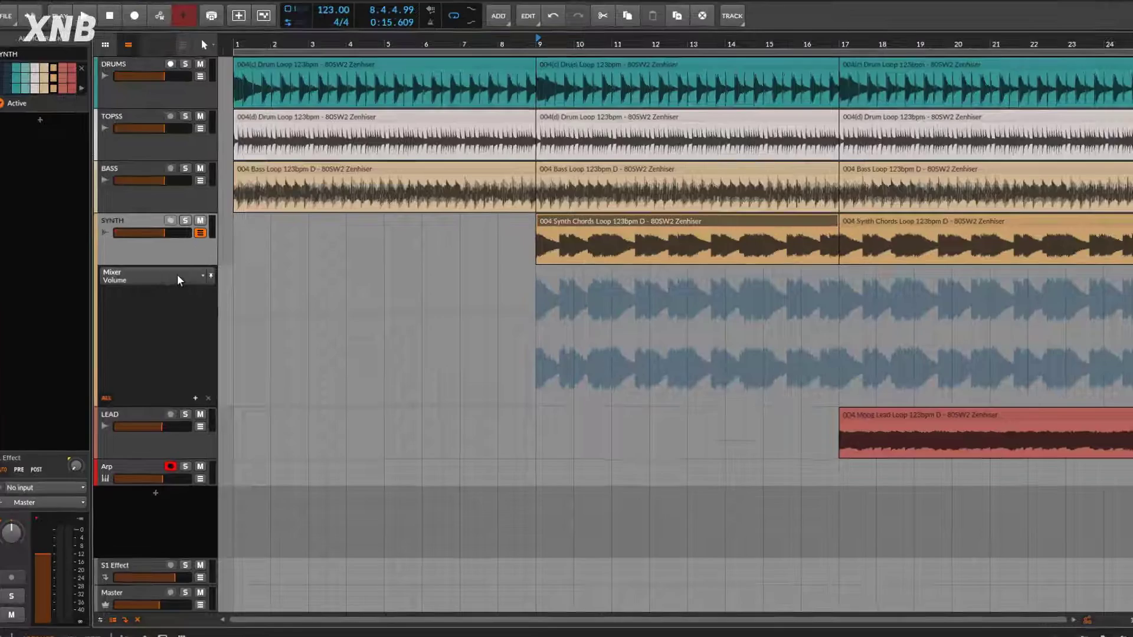
- Look through the SYNTH lane's mixer parameters and switch the lane to Pan by adjusting the track's pan
{"action": "left_click", "coordinate": [177, 281]}
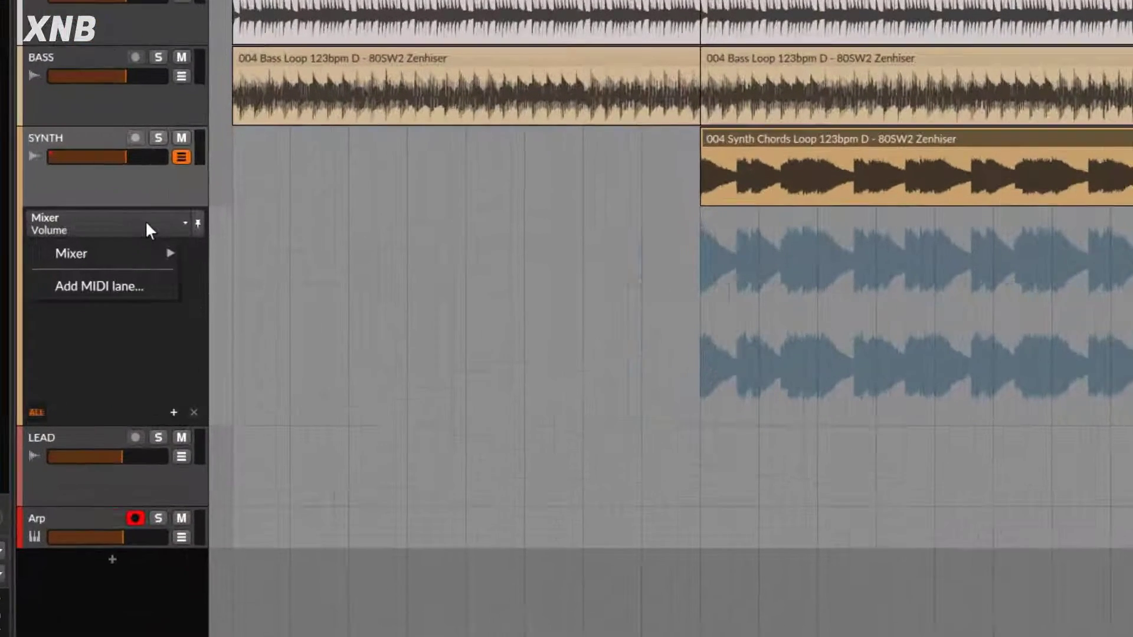
{"action": "mouse_move", "coordinate": [152, 292]}
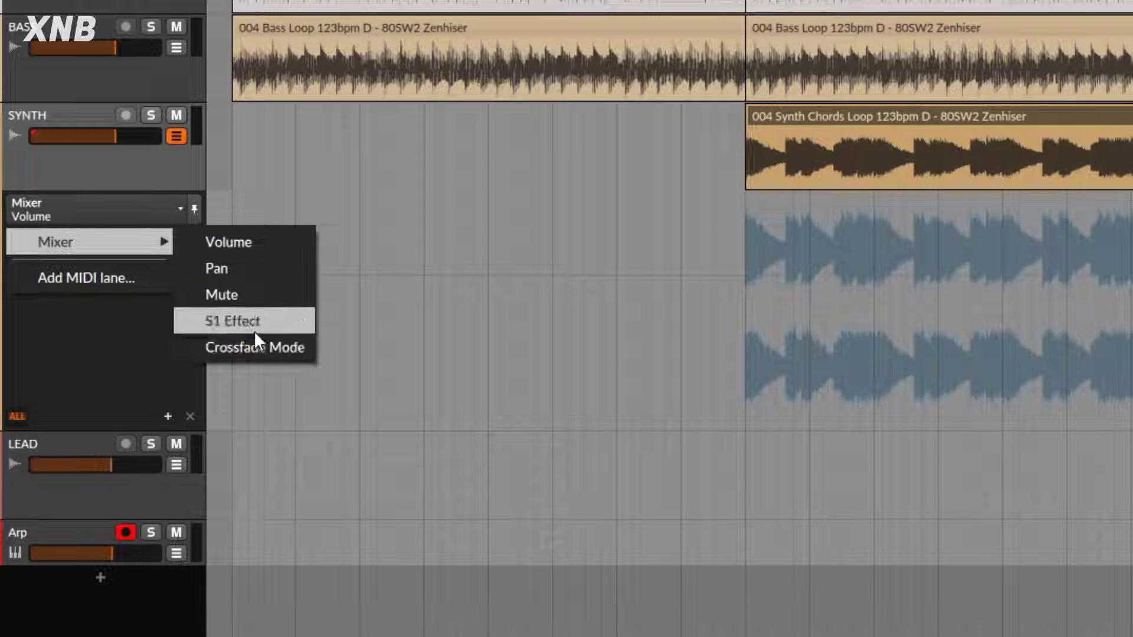
{"action": "left_click", "coordinate": [121, 156]}
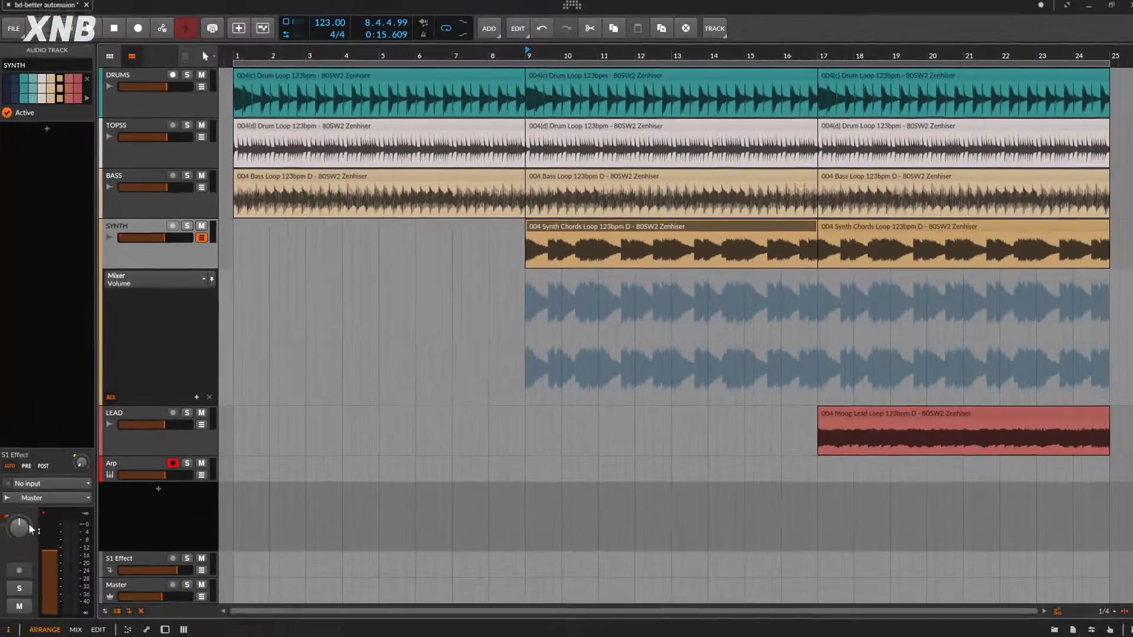
{"action": "left_click_drag", "start_coordinate": [22, 524], "coordinate": [22, 527]}
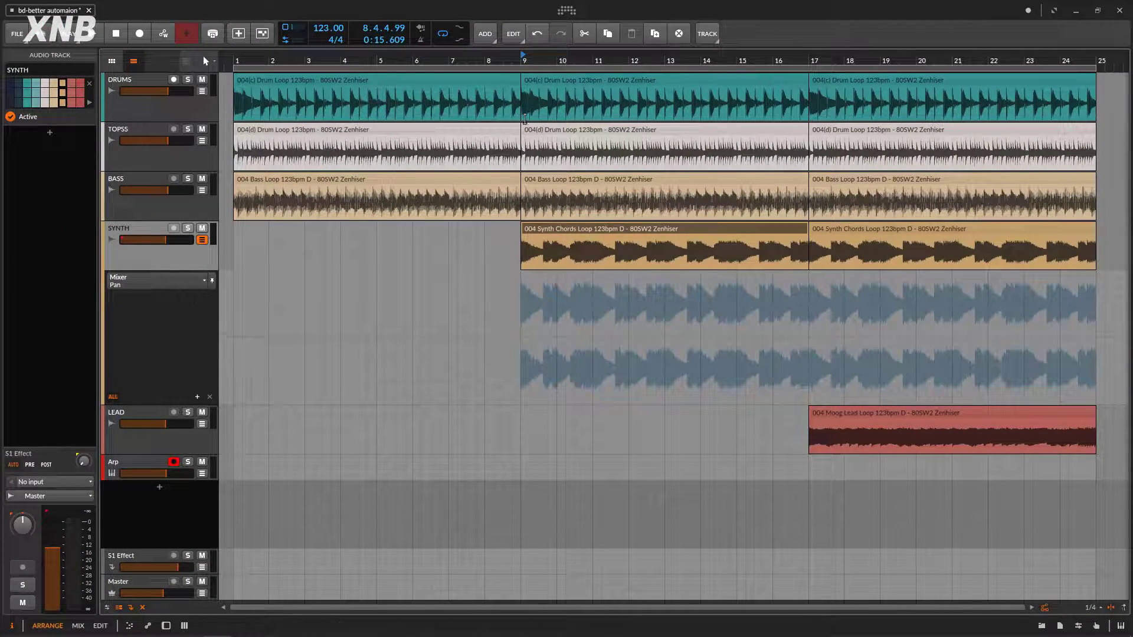
{"action": "left_click_drag", "start_coordinate": [530, 59], "coordinate": [272, 71]}
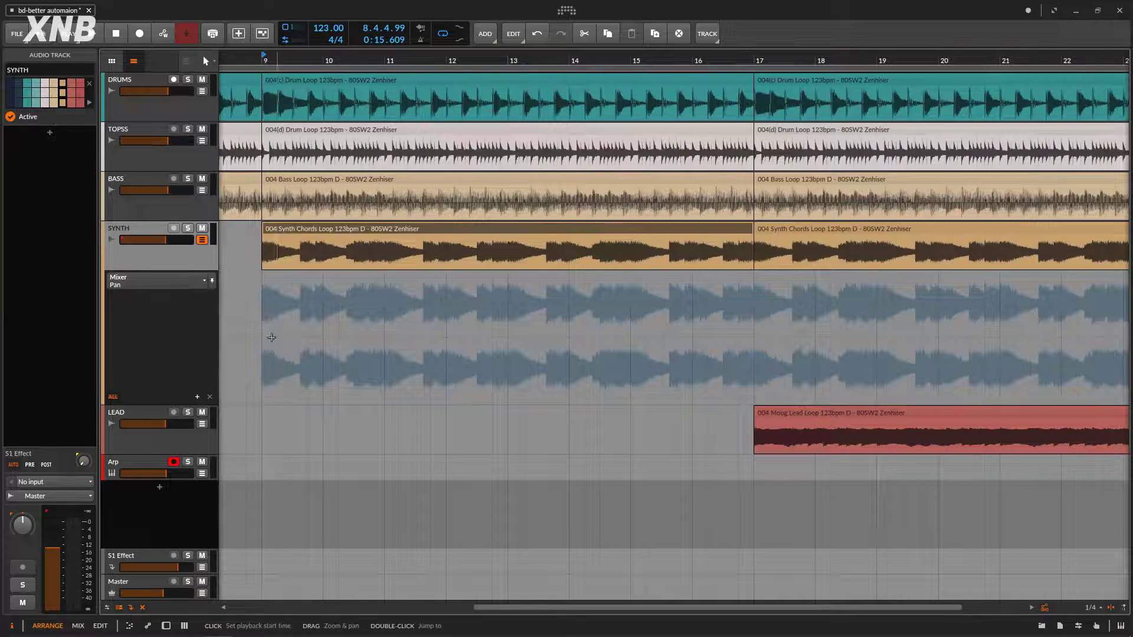
{"action": "left_click", "coordinate": [201, 240]}
{"action": "left_click", "coordinate": [201, 240]}
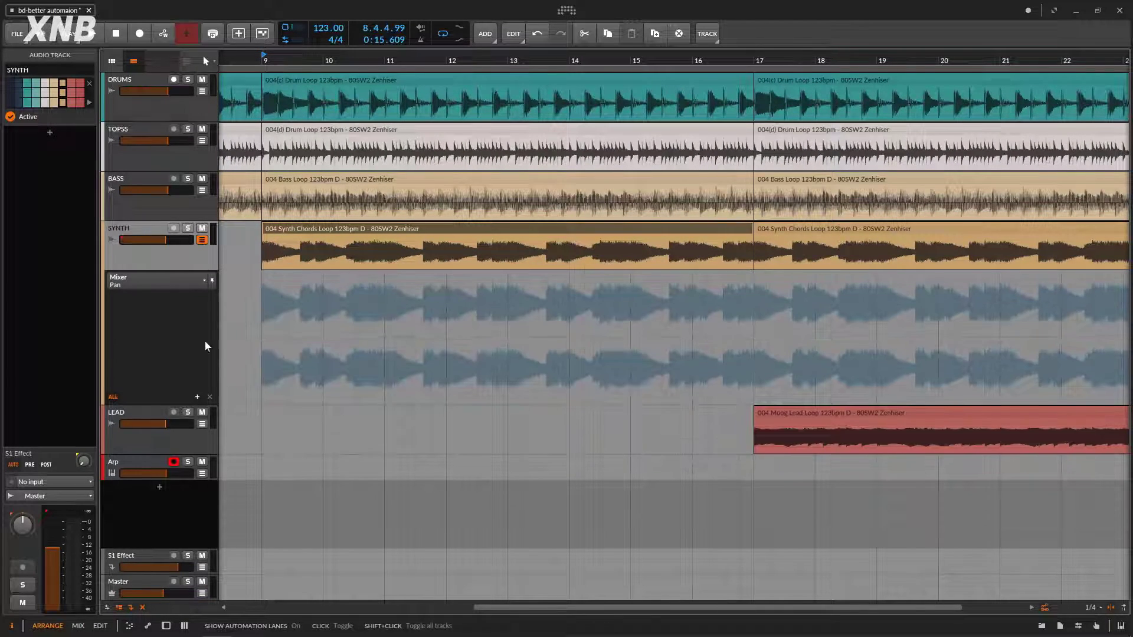
{"action": "left_click", "coordinate": [148, 627]}
{"action": "left_click", "coordinate": [149, 626]}
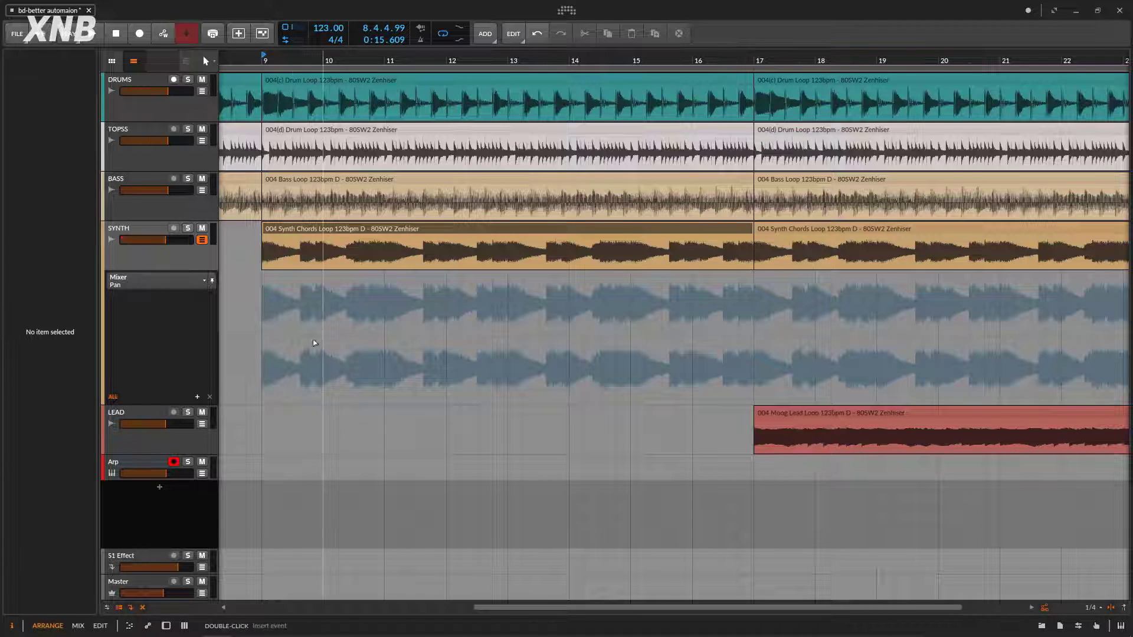
- Play the arrangement from just before bar 9, where the SYNTH clip begins
{"action": "scroll", "coordinate": [308, 356], "scroll_direction": "up", "scroll_amount": 2}
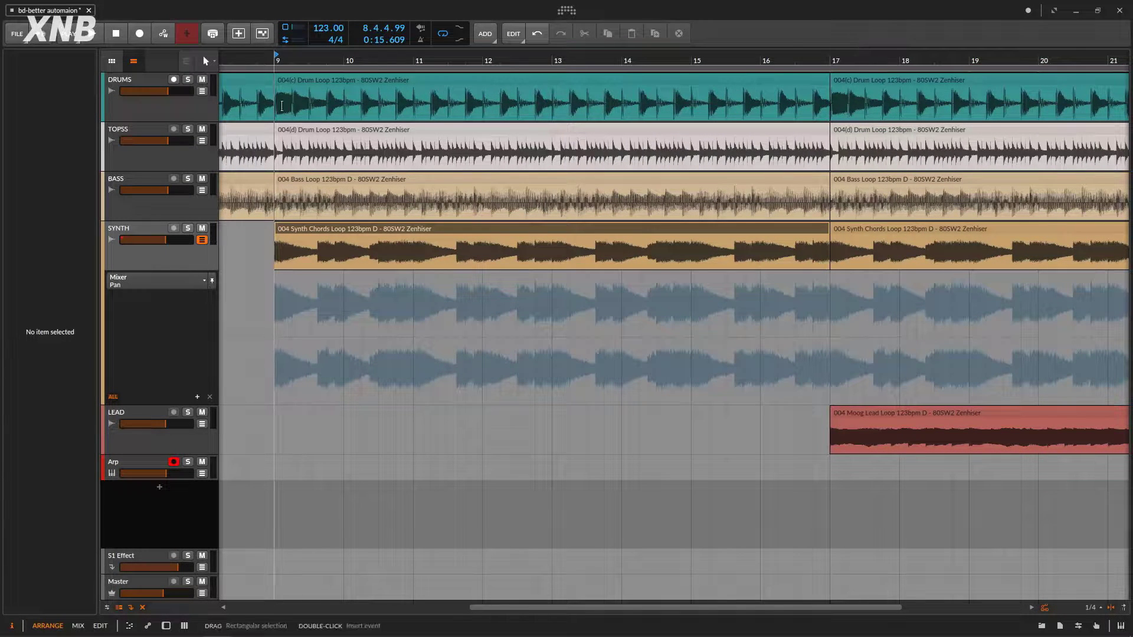
{"action": "left_click", "coordinate": [265, 55]}
{"action": "key", "text": "space"}
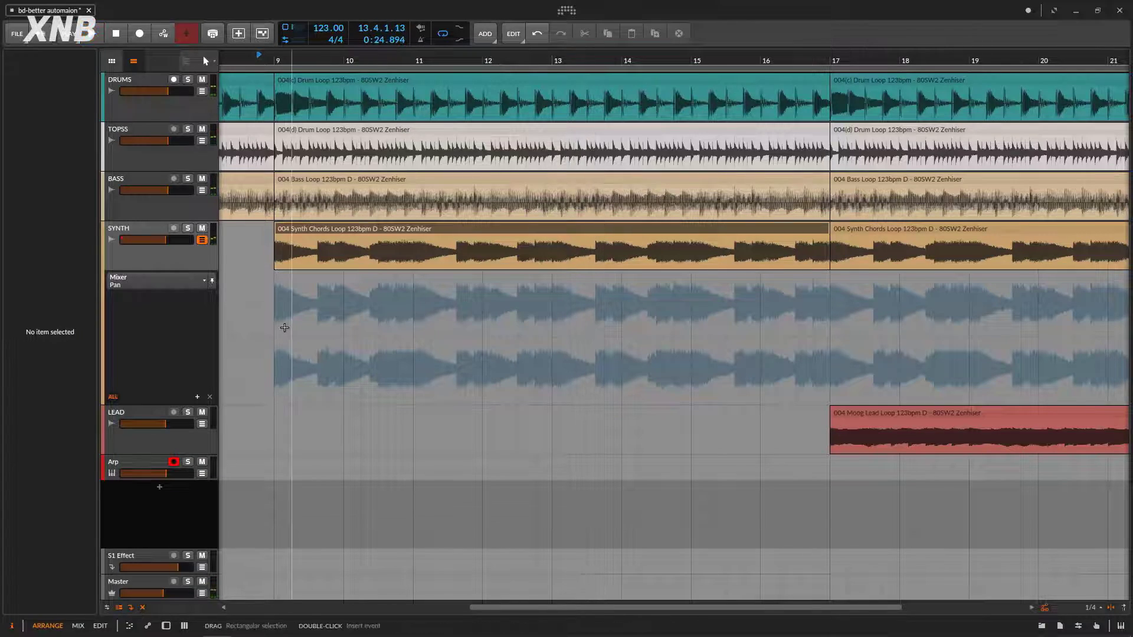
- Insert a pan automation point at 9.1.1.00 on the SYNTH track and reset its value to 0.00 %
{"action": "left_click", "coordinate": [307, 323]}
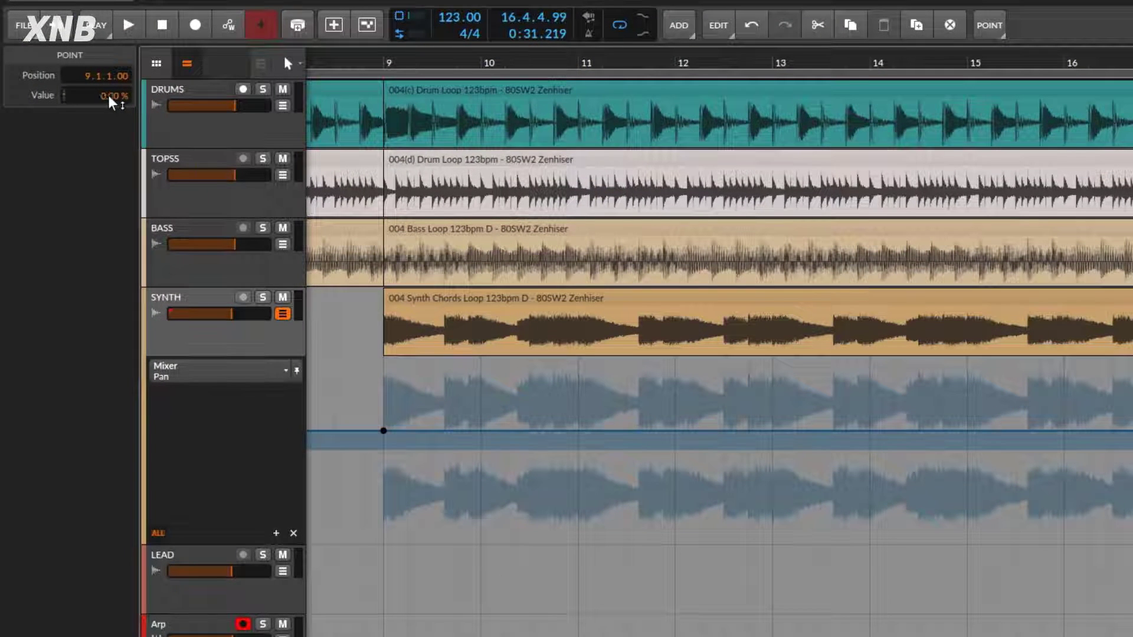
{"action": "double_click", "coordinate": [114, 102]}
{"action": "mouse_move", "coordinate": [384, 457]}
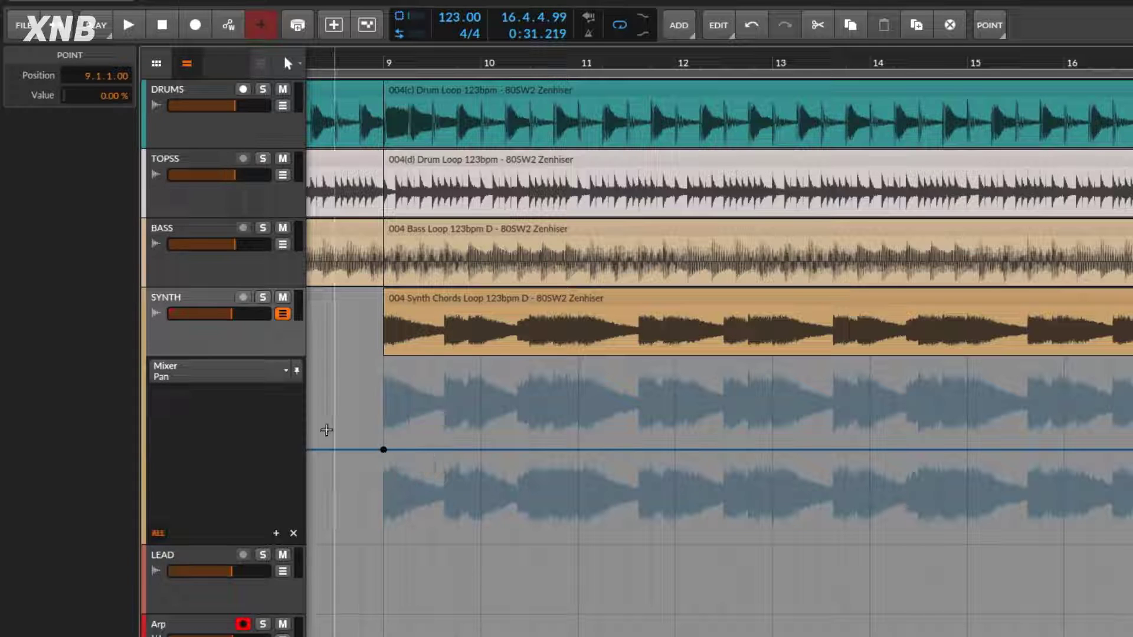
- Delete the pan automation point at the start of the SYNTH clip
{"action": "left_click_drag", "start_coordinate": [441, 393], "coordinate": [275, 478]}
{"action": "key", "text": "Delete"}
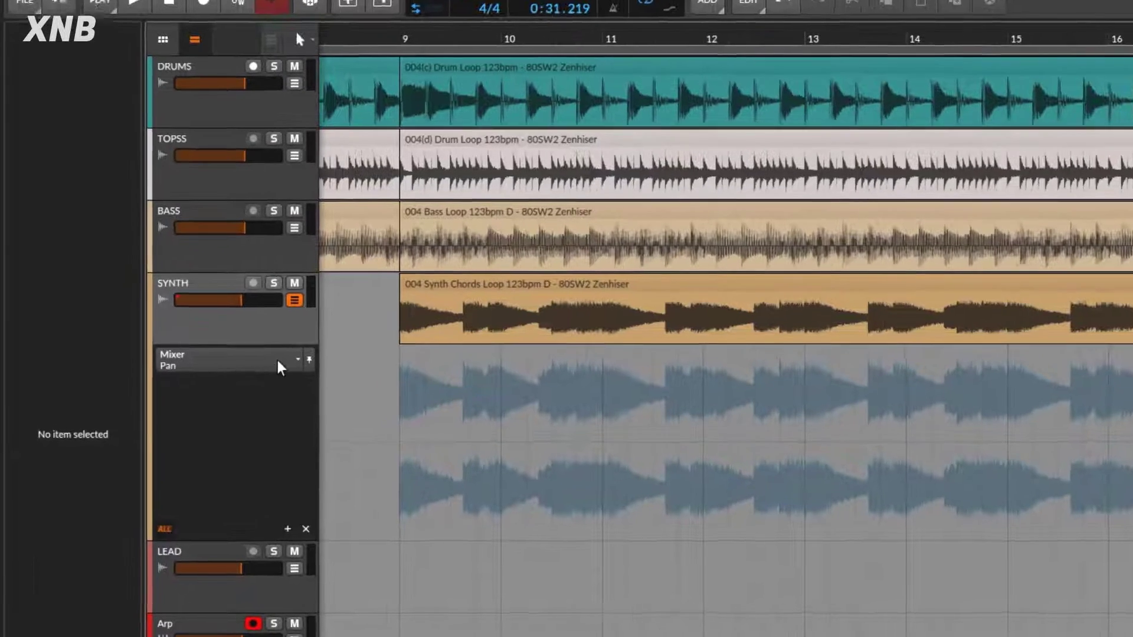
- Switch the SYNTH automation lane to the mixer's Volume parameter and remove the extra Pan lane beneath it
{"action": "left_click", "coordinate": [277, 371]}
{"action": "mouse_move", "coordinate": [247, 425]}
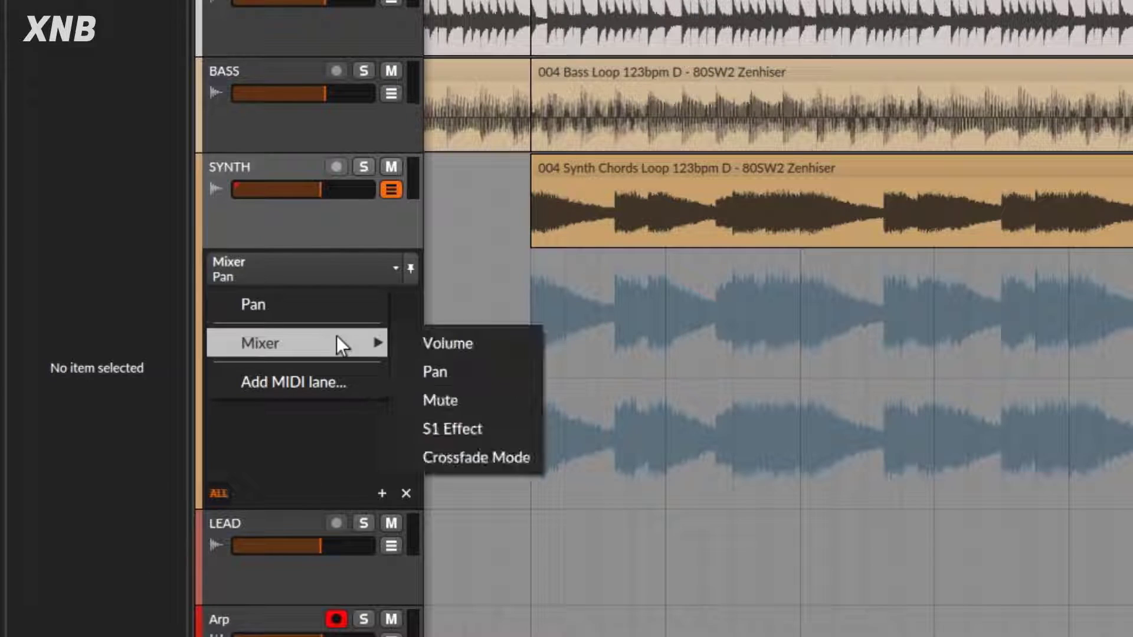
{"action": "left_click", "coordinate": [444, 342]}
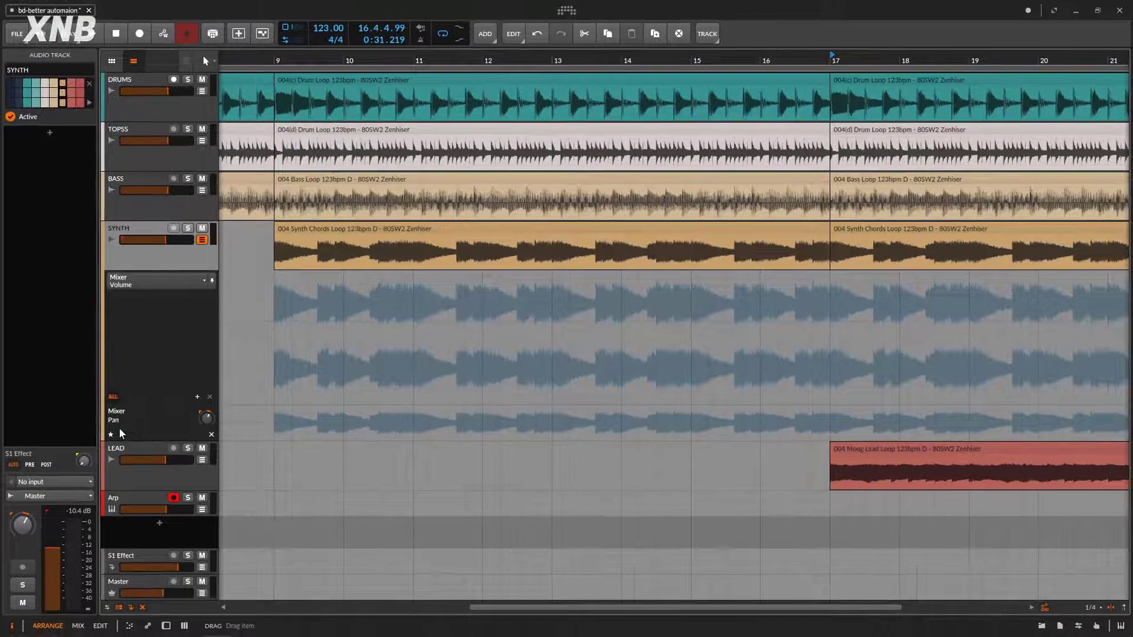
{"action": "left_click", "coordinate": [211, 433]}
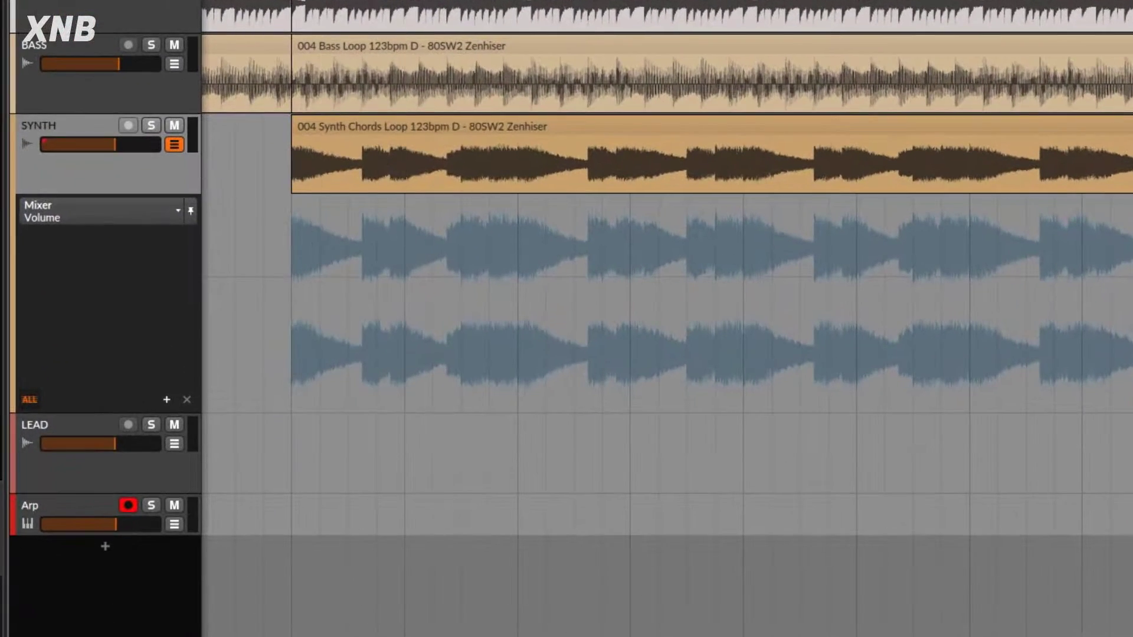
- Draw SYNTH volume automation from about -2.9 dB at bar 9, with two dips, a hold near -0.4 dB and a fall to -10.4 dB at 11.1.3
{"action": "scroll", "coordinate": [356, 266], "scroll_direction": "up", "scroll_amount": 4}
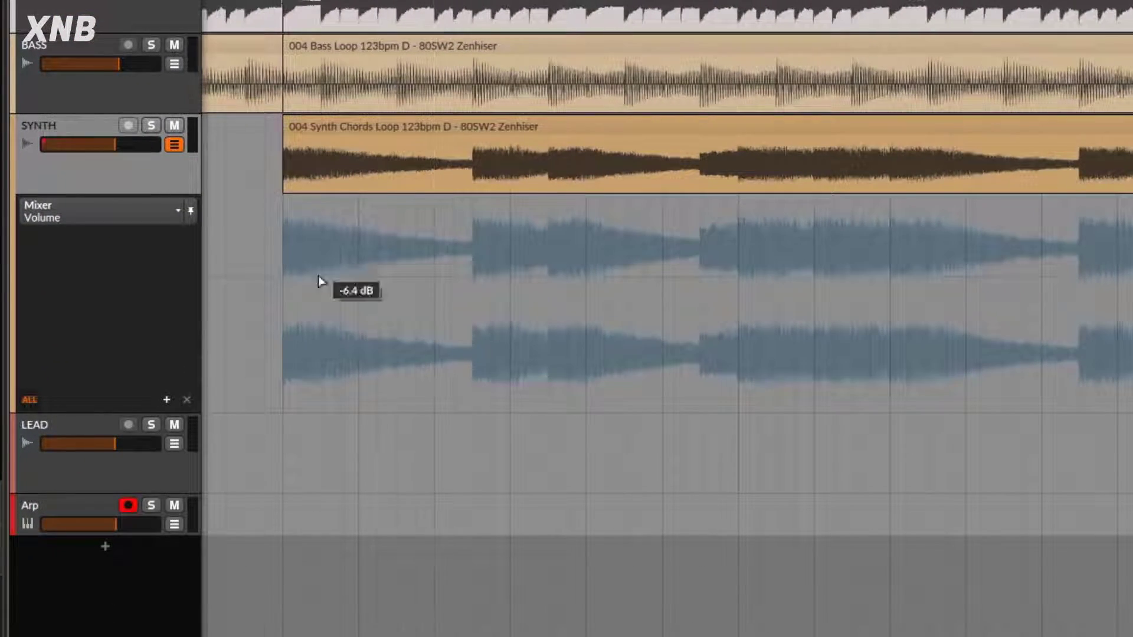
{"action": "left_click", "coordinate": [283, 260]}
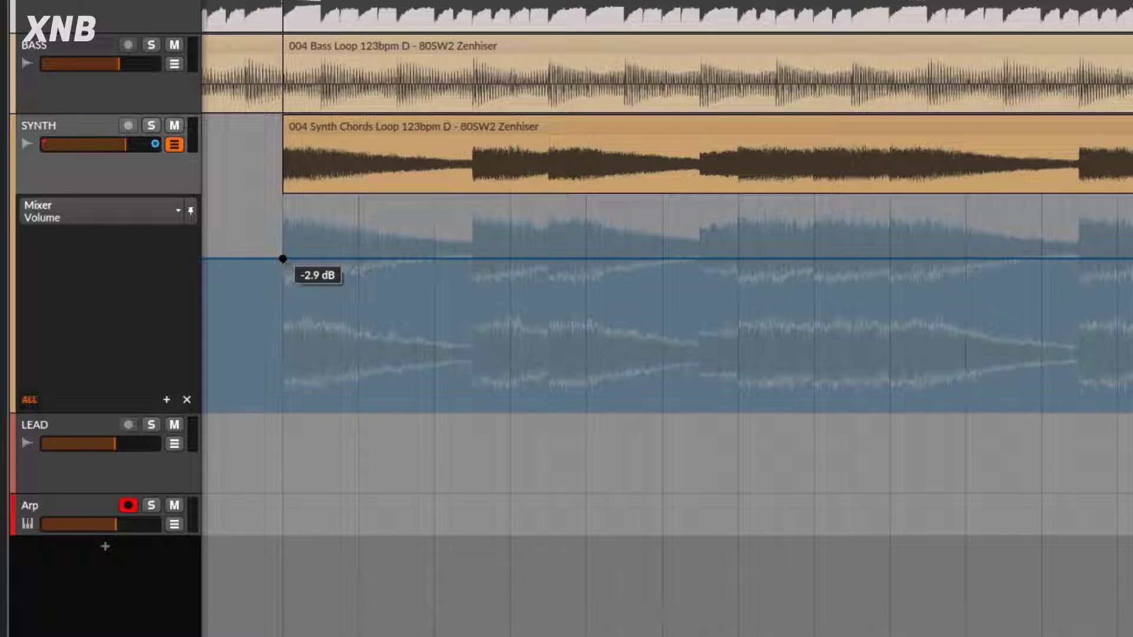
{"action": "left_click_drag", "start_coordinate": [316, 259], "coordinate": [473, 252]}
{"action": "left_click_drag", "start_coordinate": [553, 252], "coordinate": [586, 306]}
{"action": "left_click_drag", "start_coordinate": [661, 305], "coordinate": [702, 243]}
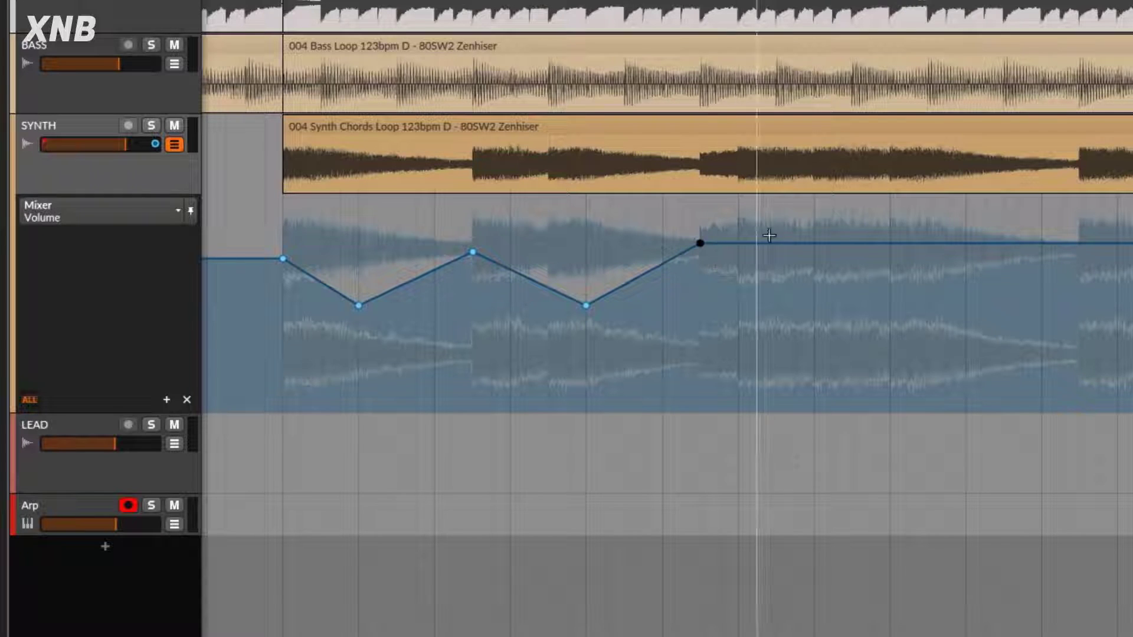
{"action": "left_click", "coordinate": [817, 244]}
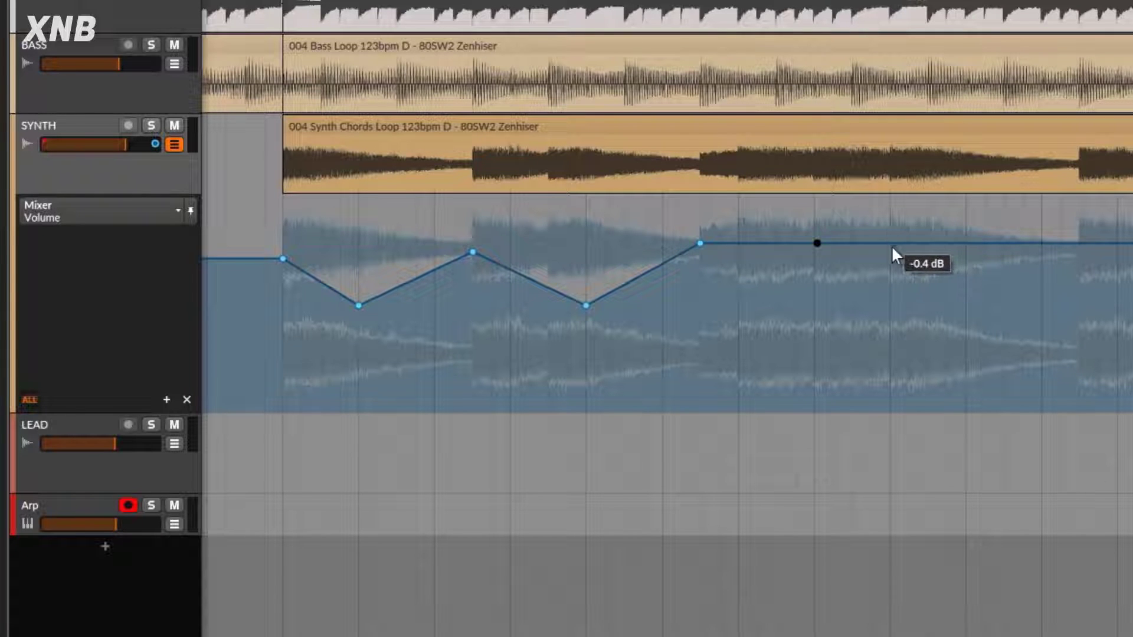
{"action": "left_click_drag", "start_coordinate": [892, 244], "coordinate": [927, 296]}
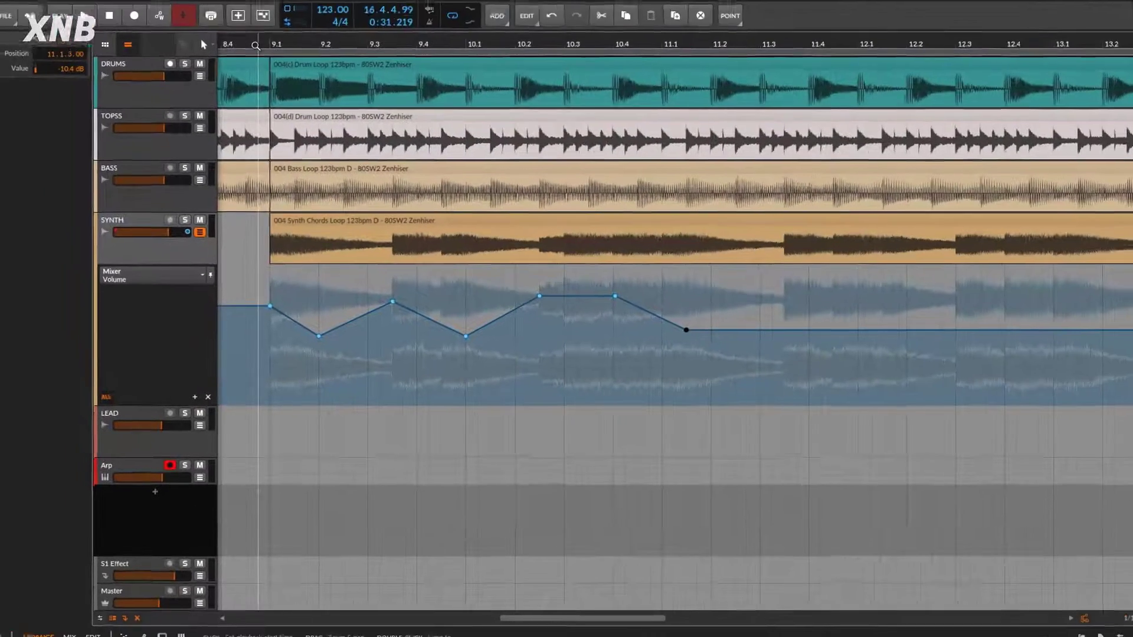
- Solo the SYNTH track and audition its volume automation from just before bar 9
{"action": "key", "text": "space"}
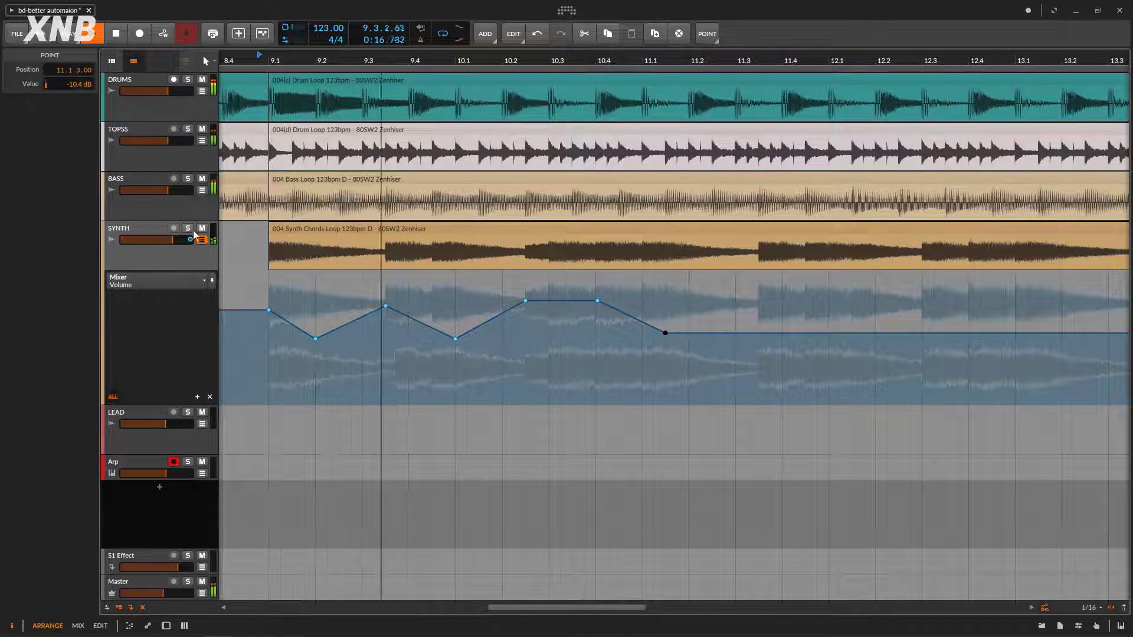
{"action": "key", "text": "s"}
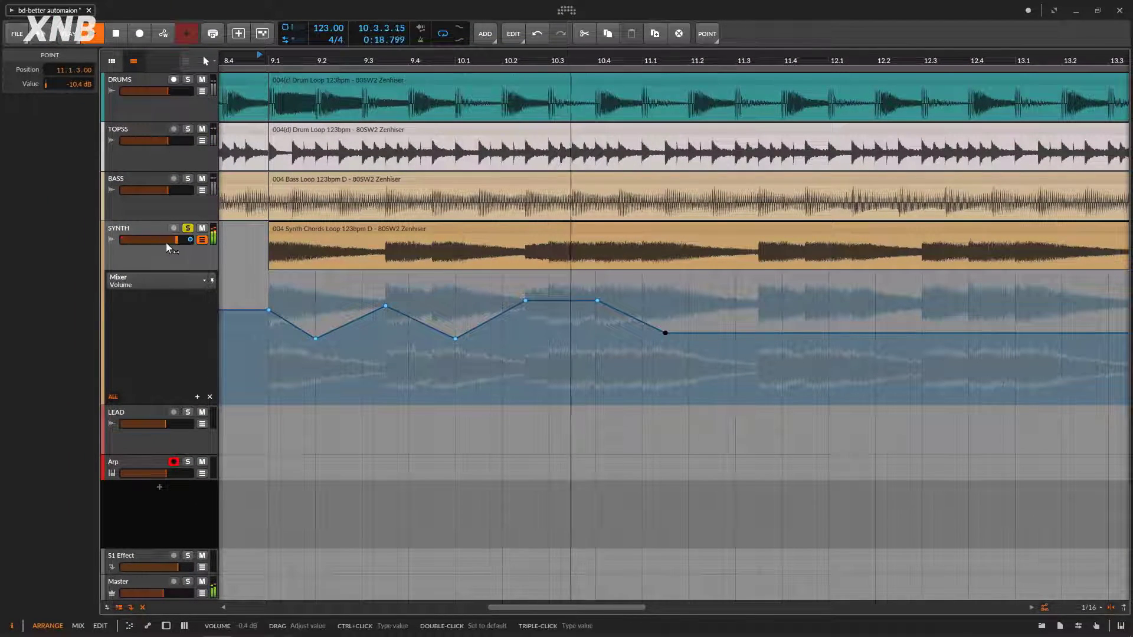
{"action": "left_click", "coordinate": [257, 57]}
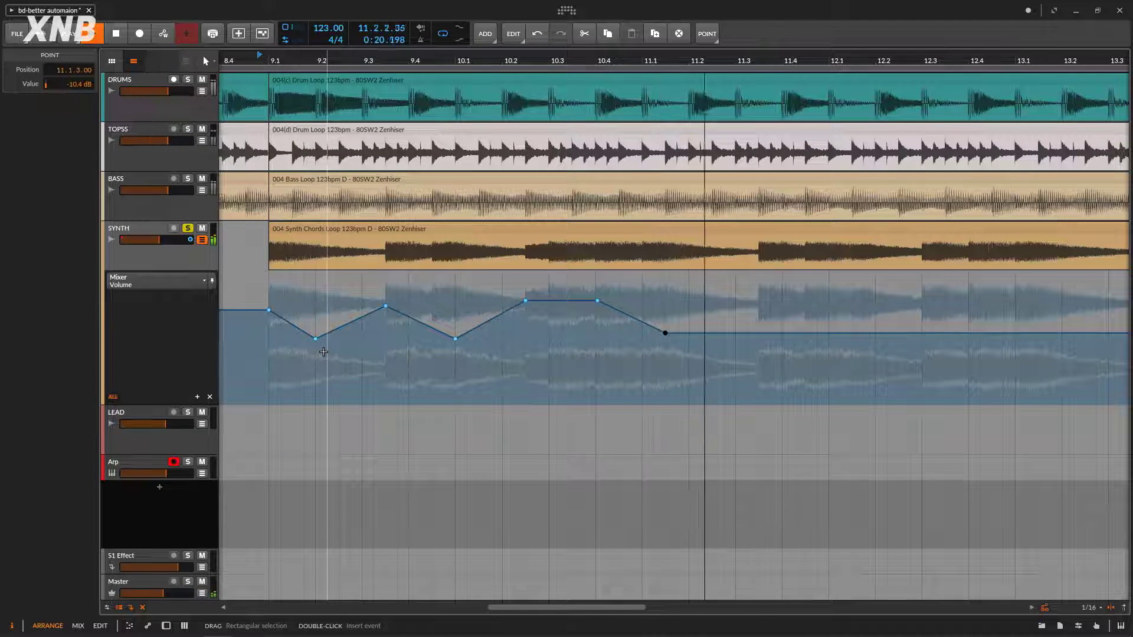
{"action": "key", "text": "space"}
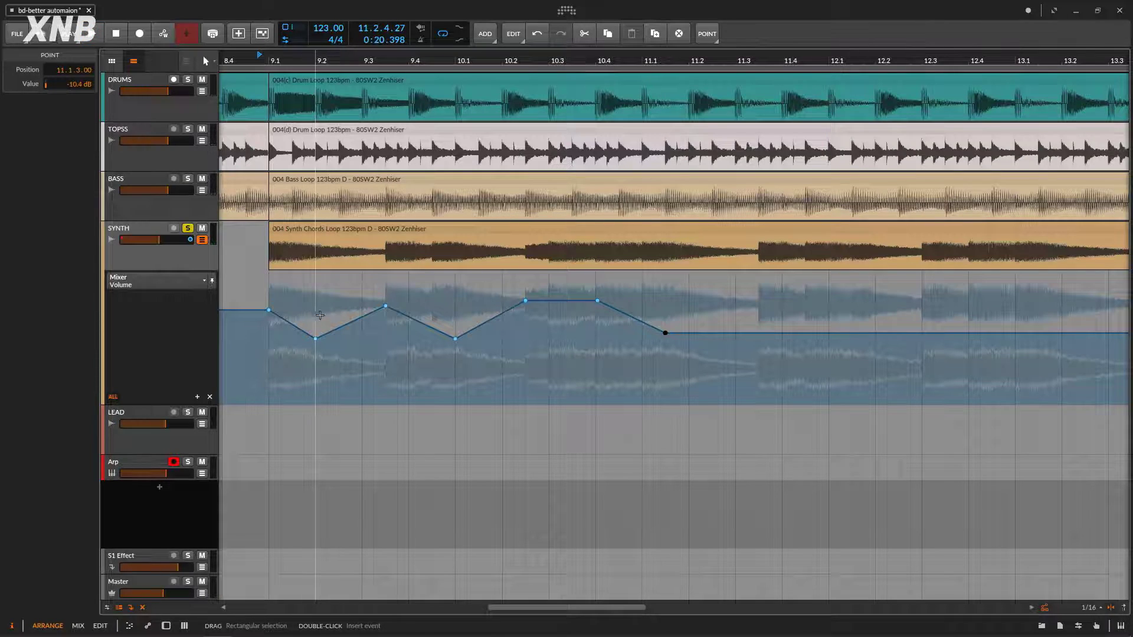
- Replace the first dip point of the SYNTH volume automation with one at about 9.2.1 and -9.0 dB, and reduce the lane's height
{"action": "mouse_move", "coordinate": [316, 340]}
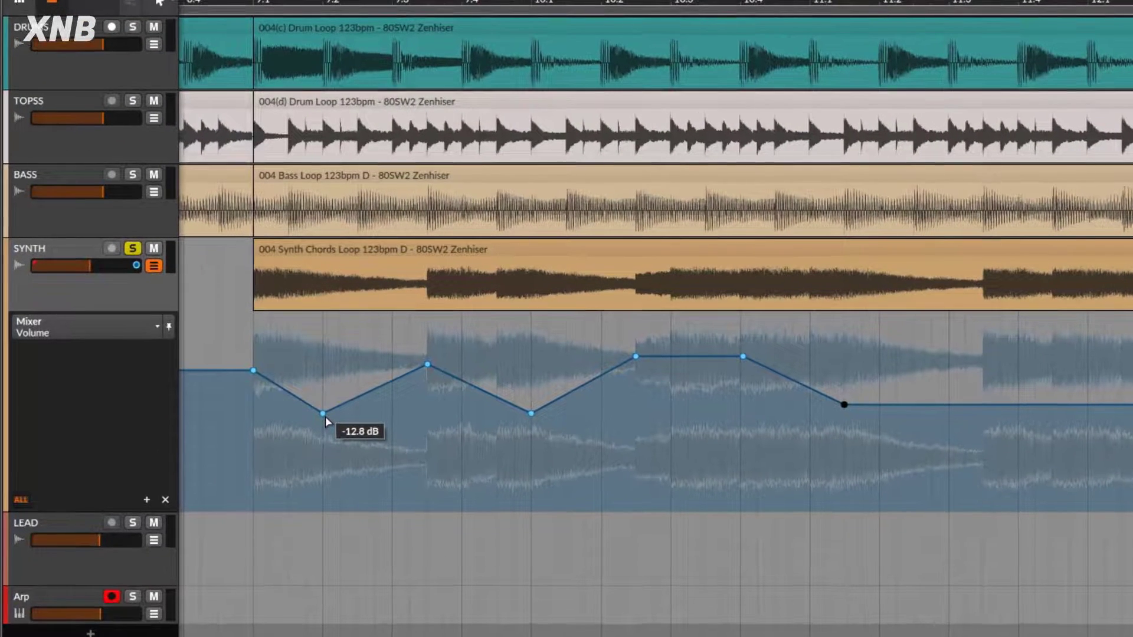
{"action": "double_click", "coordinate": [323, 413]}
{"action": "double_click", "coordinate": [343, 370]}
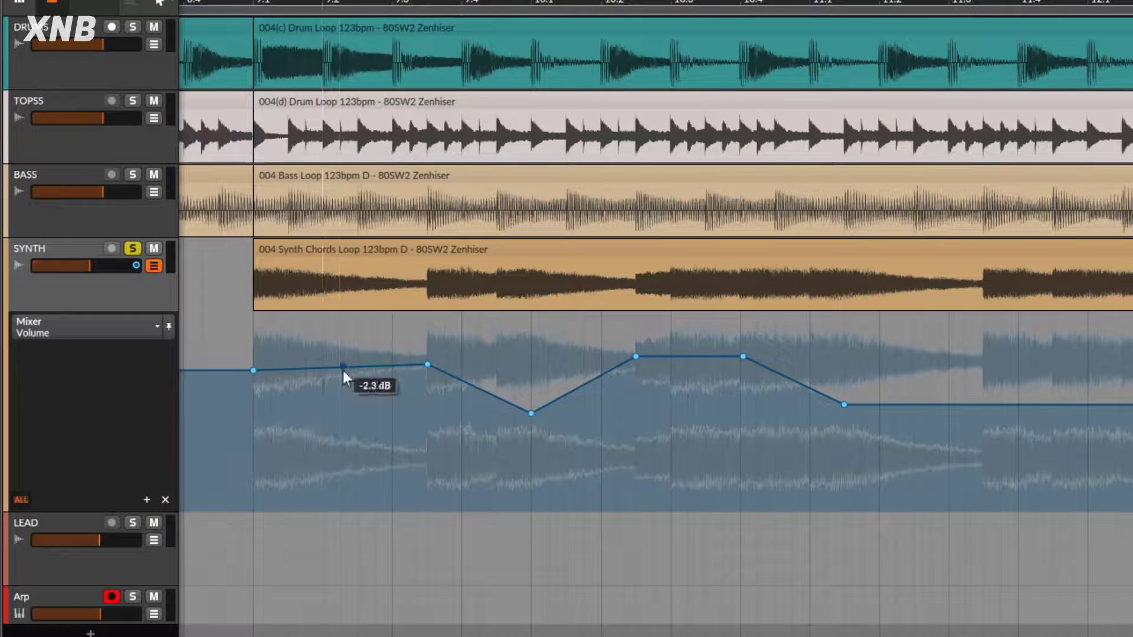
{"action": "left_click_drag", "start_coordinate": [342, 370], "coordinate": [338, 400]}
{"action": "left_click_drag", "start_coordinate": [96, 508], "coordinate": [106, 463]}
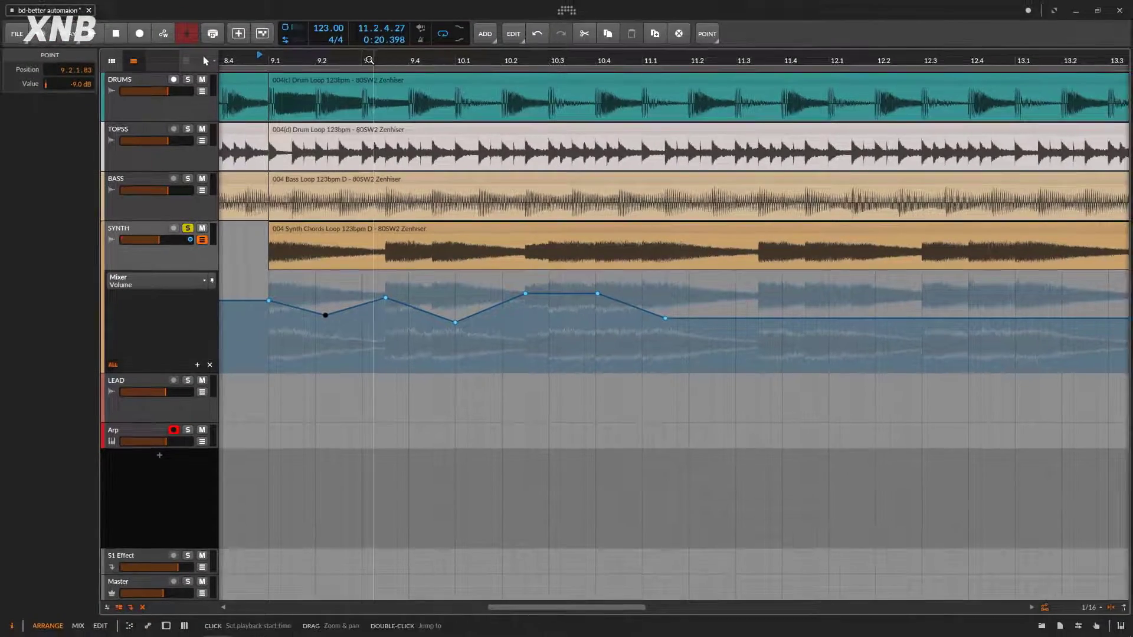
- Hide the SYNTH automation lane and show the clip starting at bar 9 in the Automation Editor panel
{"action": "left_click_drag", "start_coordinate": [374, 53], "coordinate": [470, 264]}
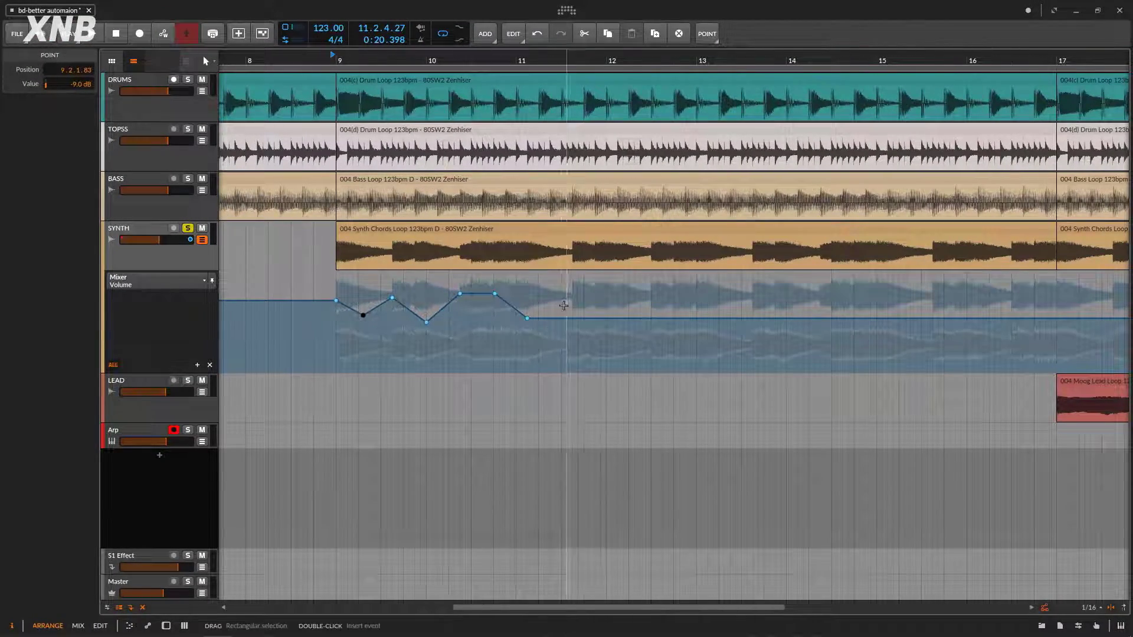
{"action": "left_click", "coordinate": [201, 240]}
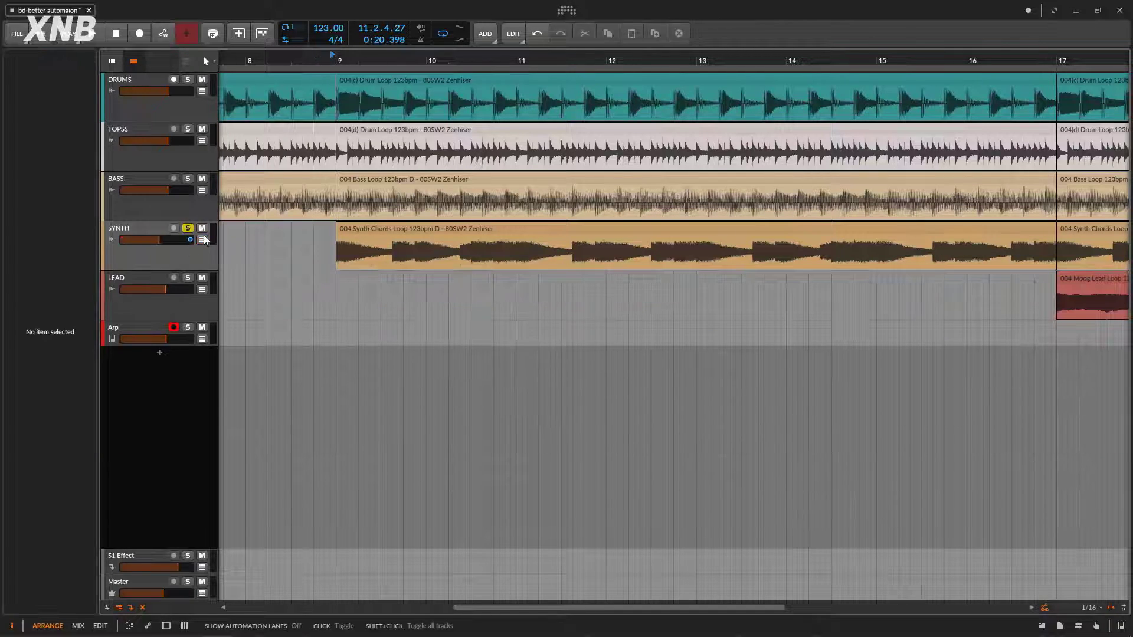
{"action": "left_click", "coordinate": [481, 237]}
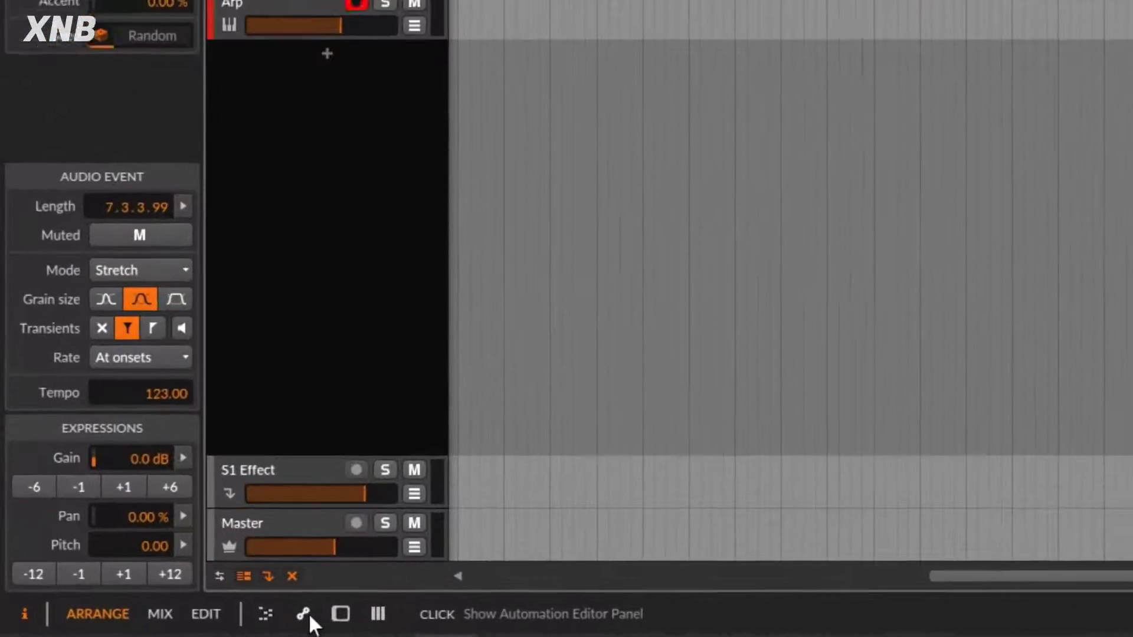
{"action": "left_click", "coordinate": [194, 622]}
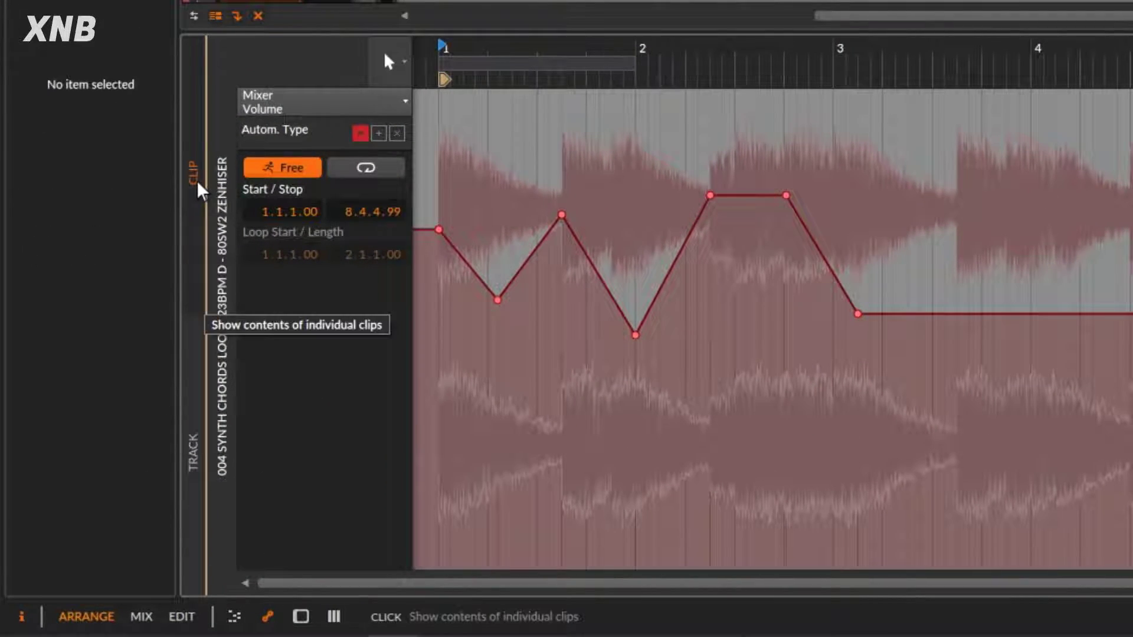
- Compare the automation editor's track and clip views, examining the contents of the SYNTH clips
{"action": "left_click", "coordinate": [193, 449]}
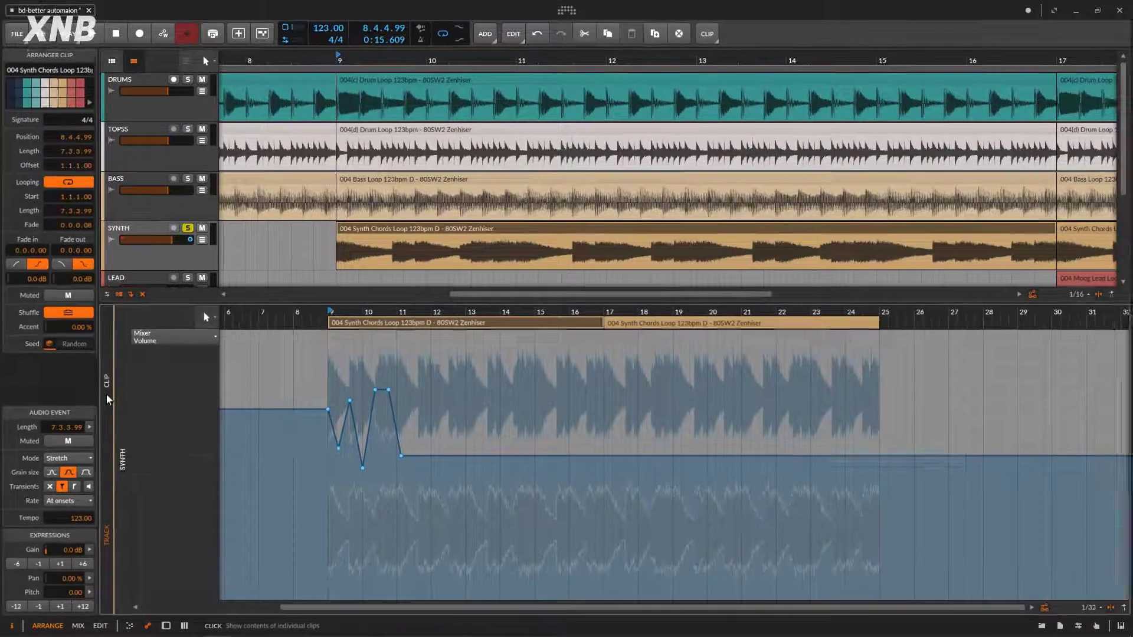
{"action": "left_click", "coordinate": [193, 173]}
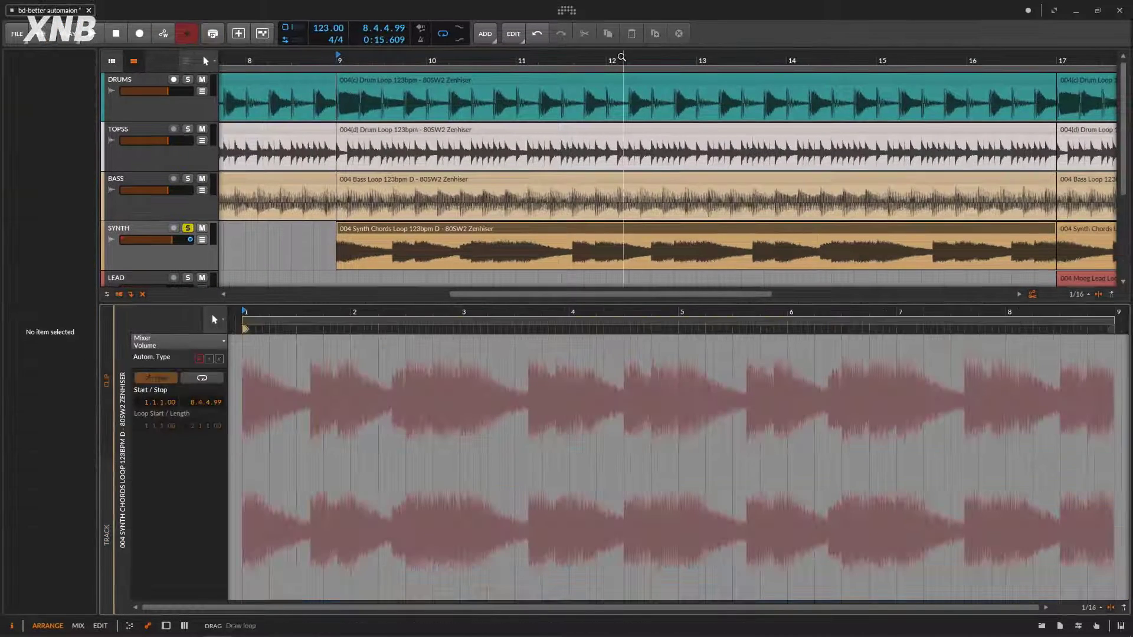
{"action": "scroll", "coordinate": [621, 58], "scroll_direction": "down", "scroll_amount": 5}
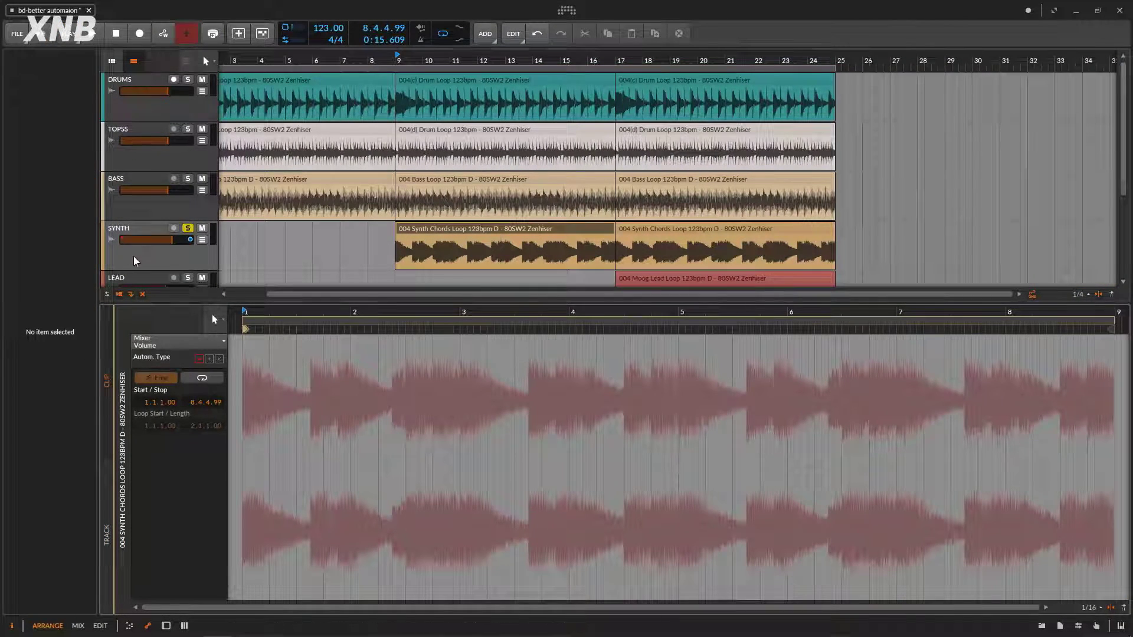
{"action": "left_click", "coordinate": [136, 261]}
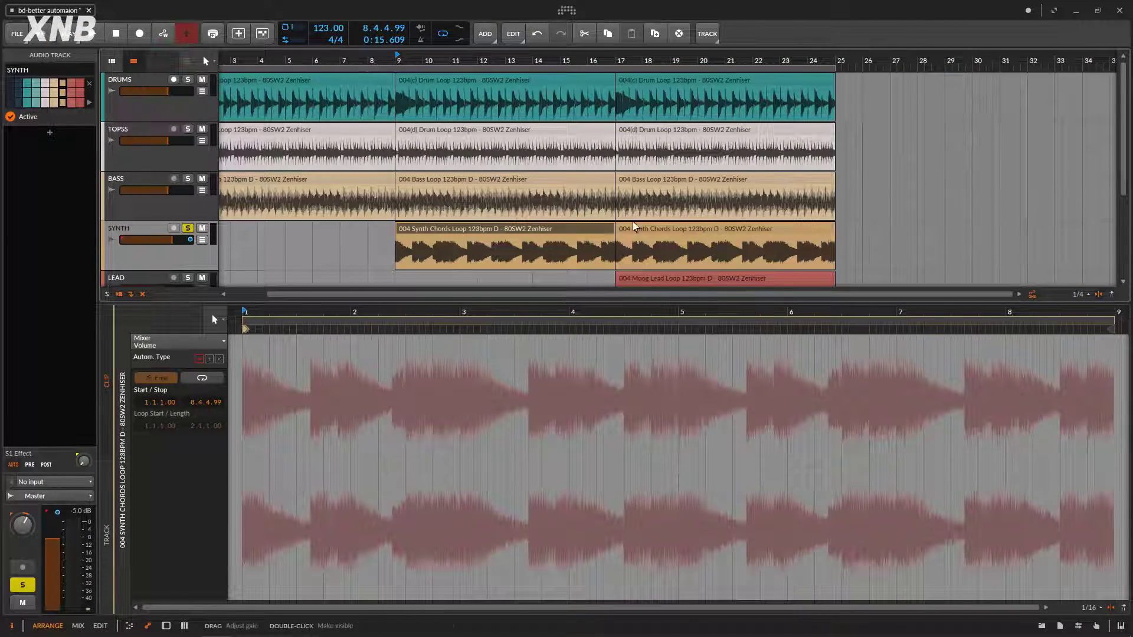
{"action": "left_click", "coordinate": [577, 230]}
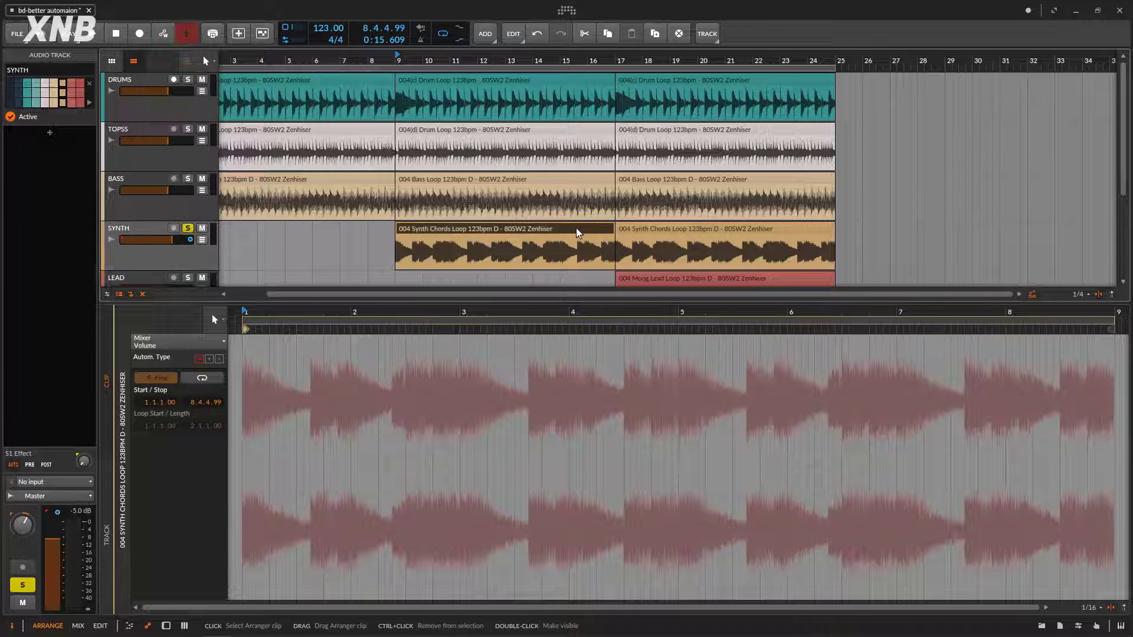
{"action": "left_click", "coordinate": [702, 236]}
{"action": "left_click", "coordinate": [514, 231]}
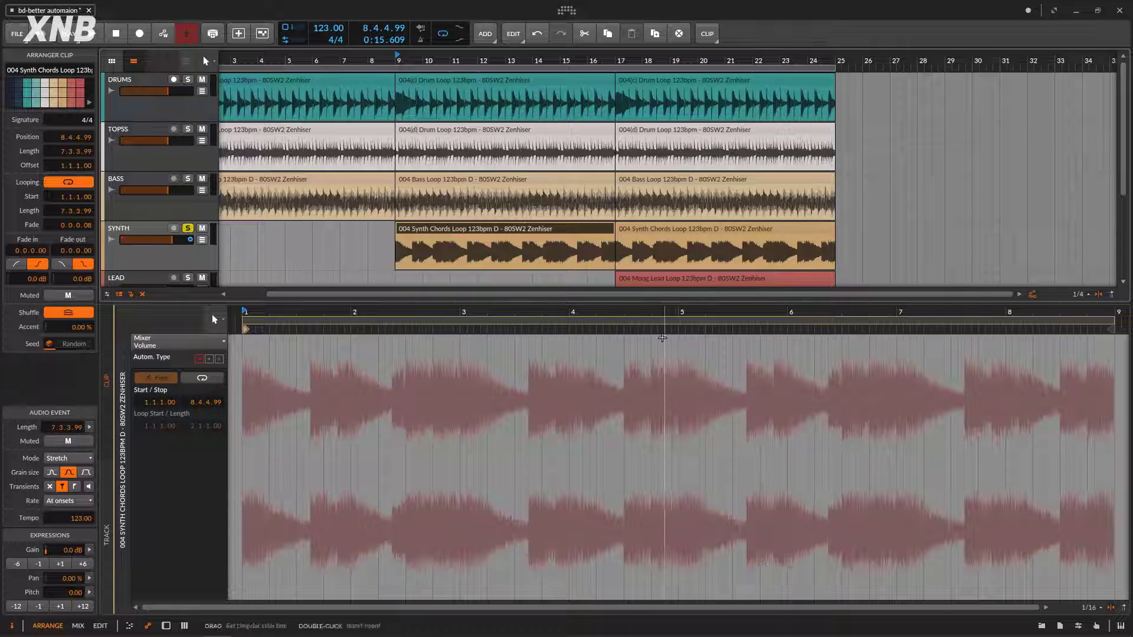
{"action": "left_click_drag", "start_coordinate": [663, 312], "coordinate": [583, 304]}
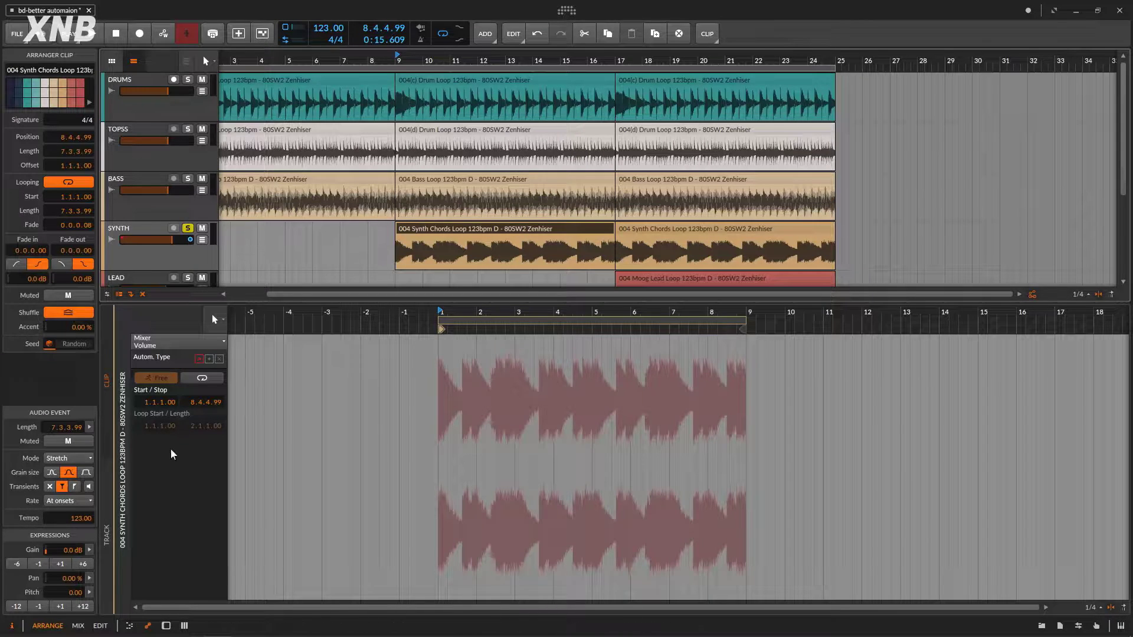
- Show the whole SYNTH track's volume automation in the editor and raise its point at bar 9 to about -1.6 dB
{"action": "left_click", "coordinate": [107, 534]}
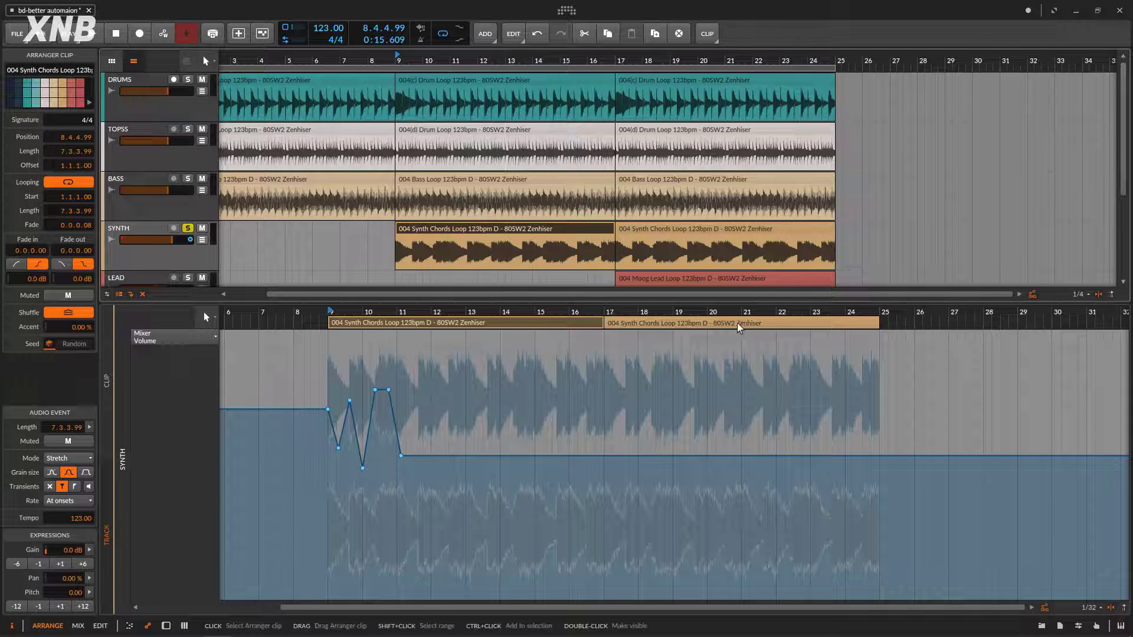
{"action": "left_click", "coordinate": [329, 409]}
{"action": "scroll", "coordinate": [328, 409], "scroll_direction": "up", "scroll_amount": 5}
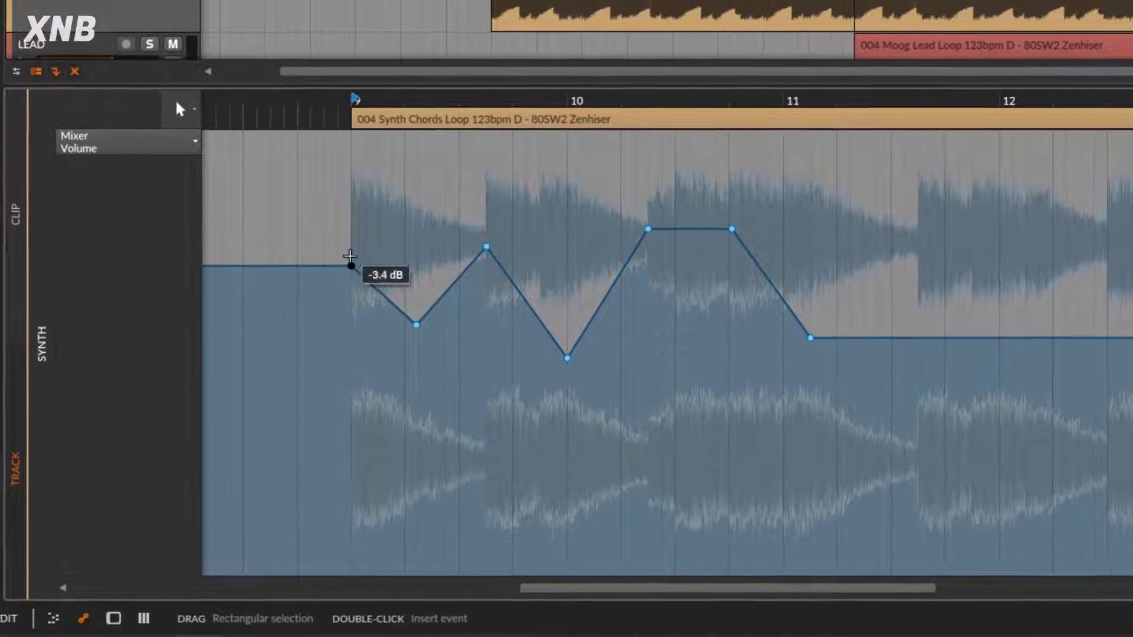
{"action": "mouse_move", "coordinate": [352, 265]}
{"action": "left_mouse_down"}
{"action": "mouse_move", "coordinate": [352, 234]}
{"action": "mouse_move", "coordinate": [352, 243]}
{"action": "left_mouse_up"}
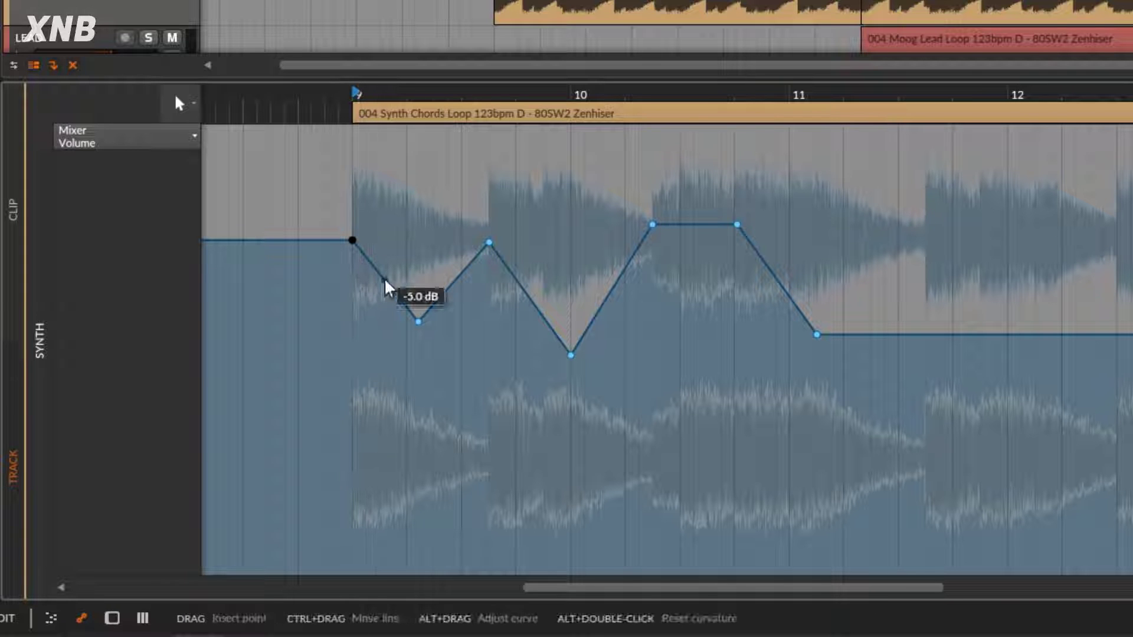
- Bend the five sloping volume segments from 9.1 to 11.1 into curves, sagging the falls and bulging the rises, and audition the result
{"action": "left_click_drag", "start_coordinate": [429, 93], "coordinate": [400, 278]}
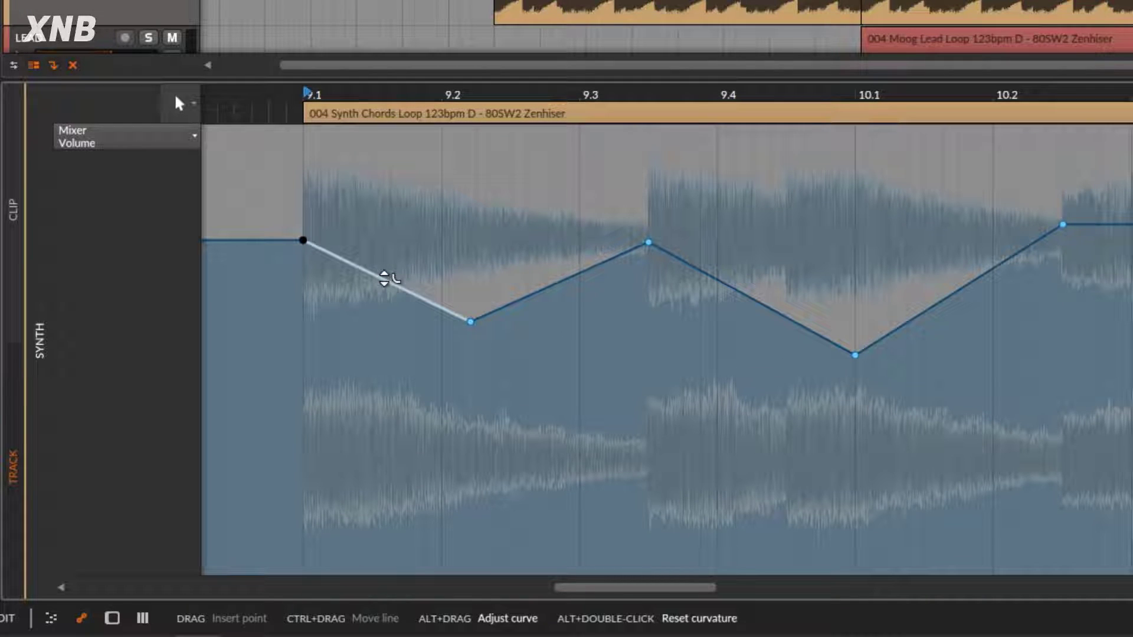
{"action": "left_click_drag", "start_coordinate": [384, 278], "coordinate": [326, 381]}
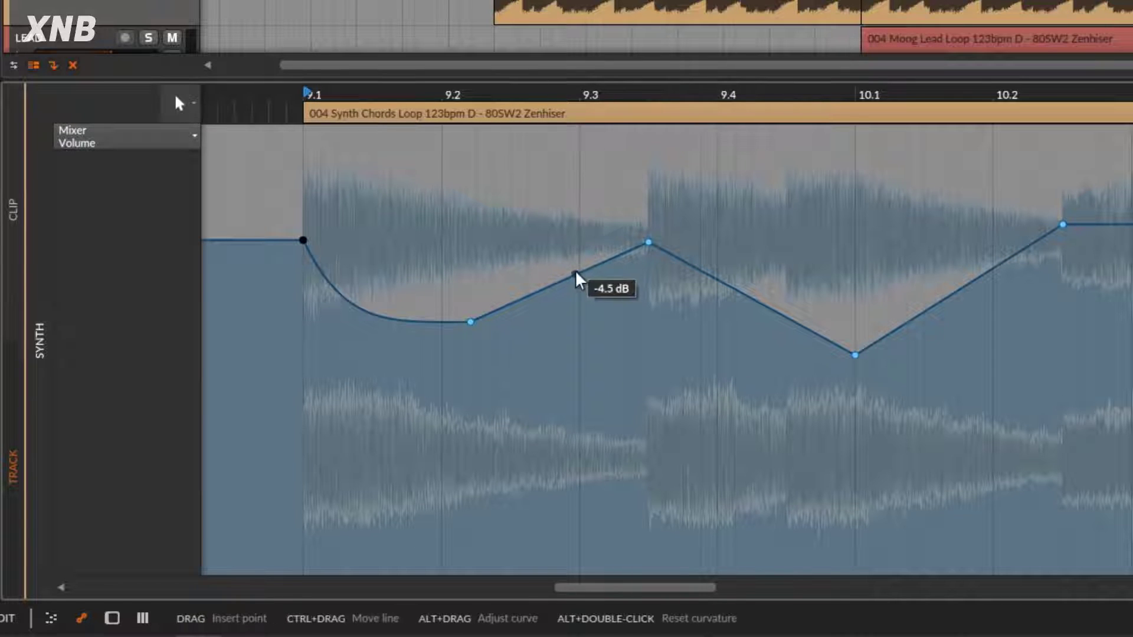
{"action": "left_click_drag", "start_coordinate": [568, 278], "coordinate": [519, 192]}
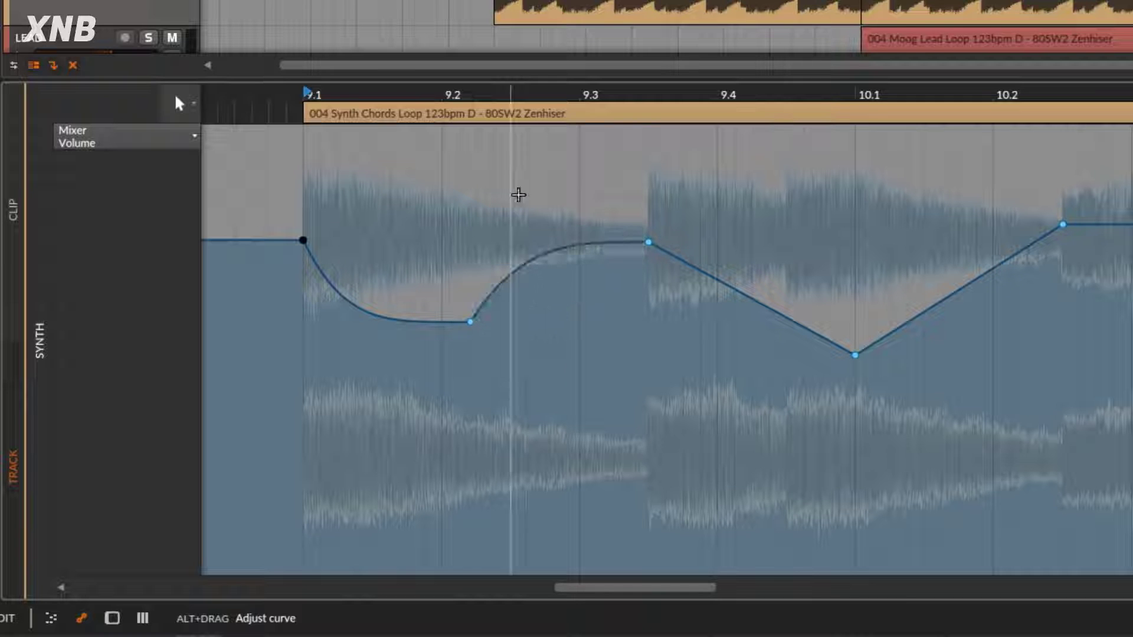
{"action": "left_click_drag", "start_coordinate": [757, 304], "coordinate": [749, 377]}
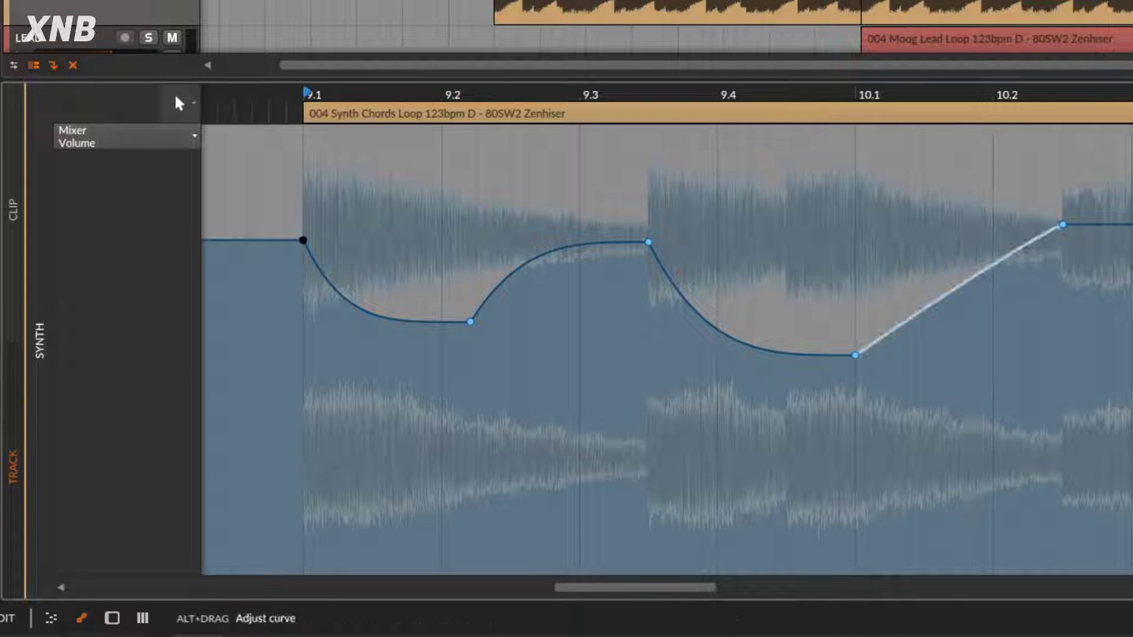
{"action": "left_click_drag", "start_coordinate": [968, 284], "coordinate": [941, 195]}
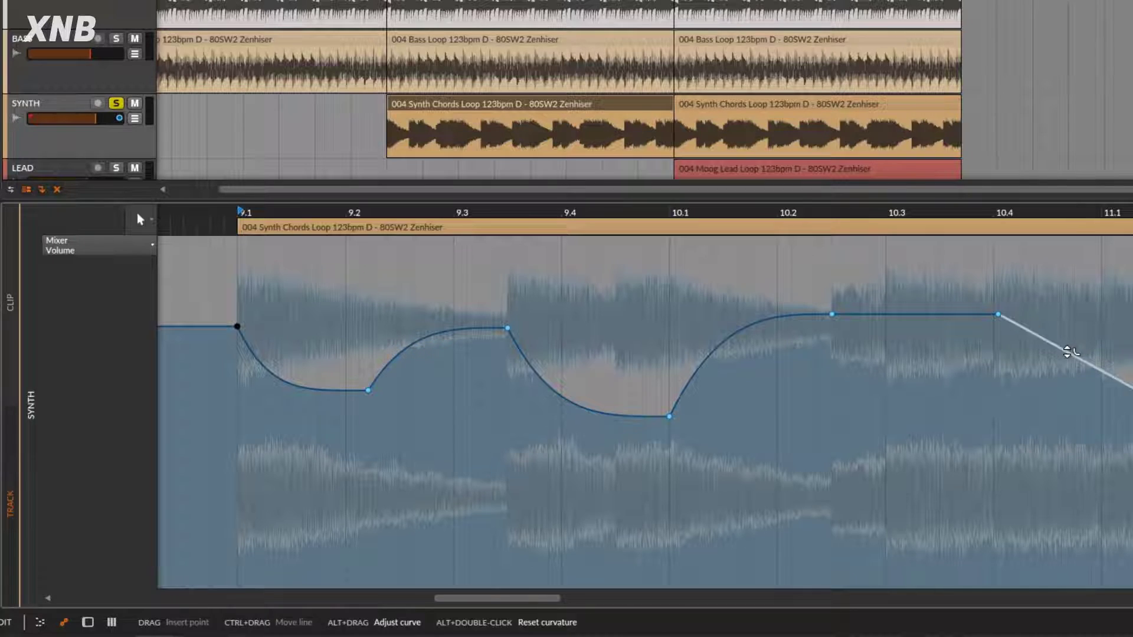
{"action": "left_click_drag", "start_coordinate": [1069, 347], "coordinate": [1024, 417]}
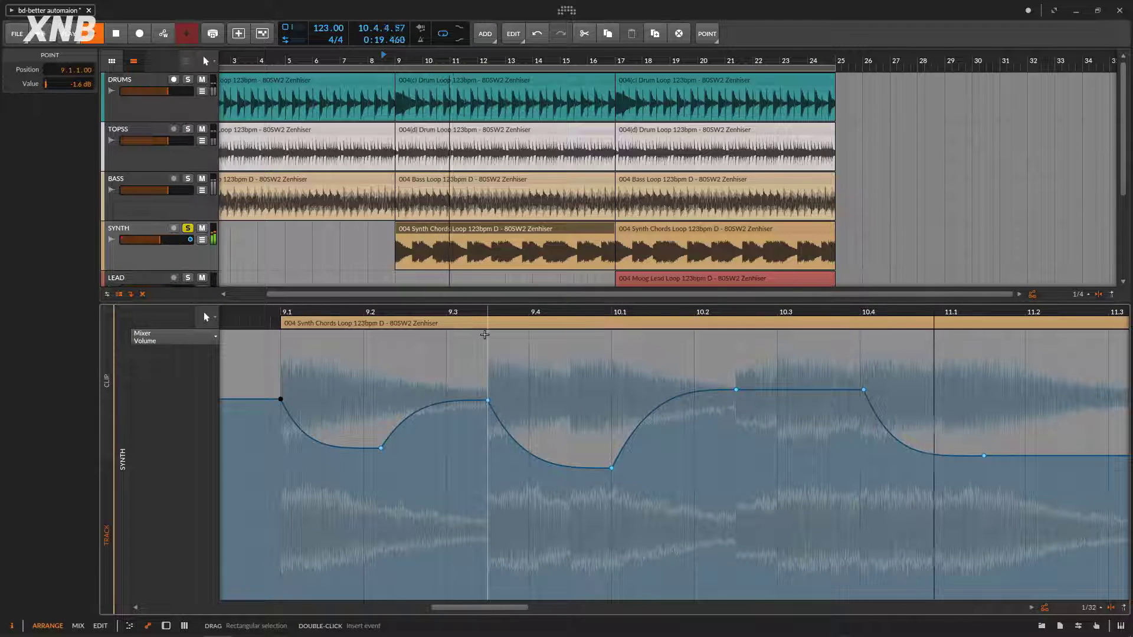
{"action": "key", "text": "space"}
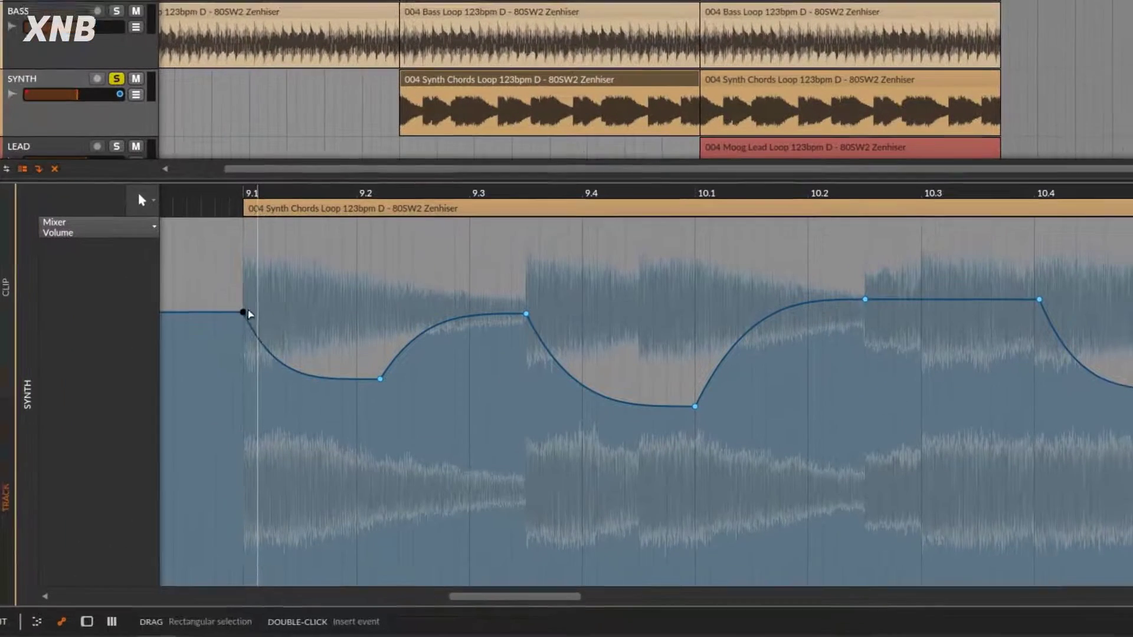
- Shift the falling curve at 9.1 slightly up, and raise the falling curve ending at 10.1 until its low point is about -6.7 dB
{"action": "mouse_move", "coordinate": [243, 312]}
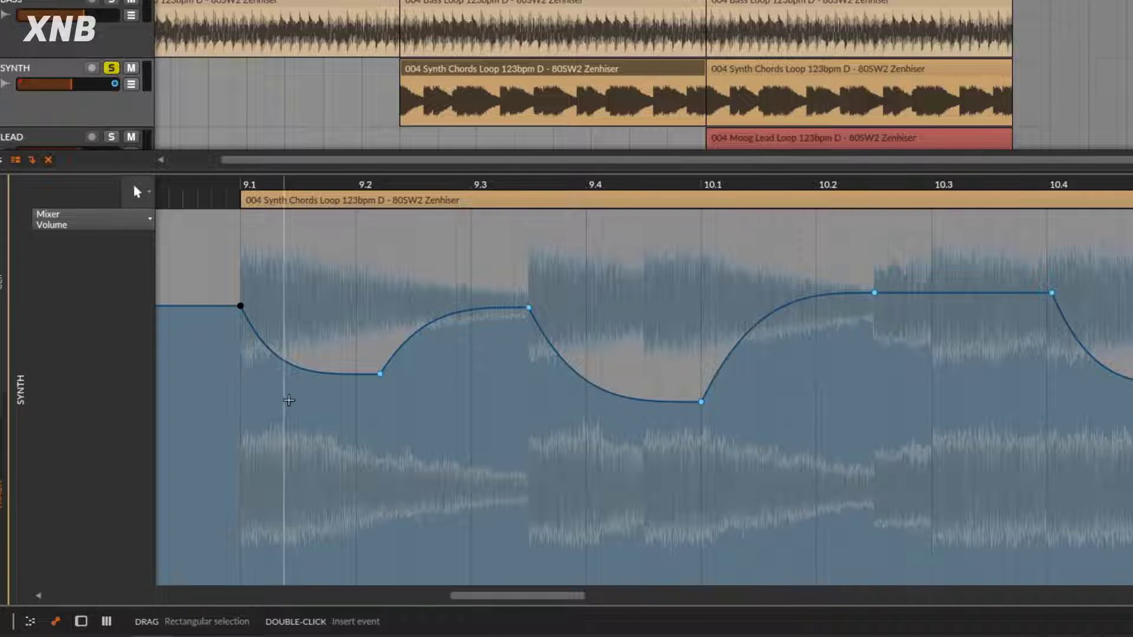
{"action": "mouse_move", "coordinate": [313, 370]}
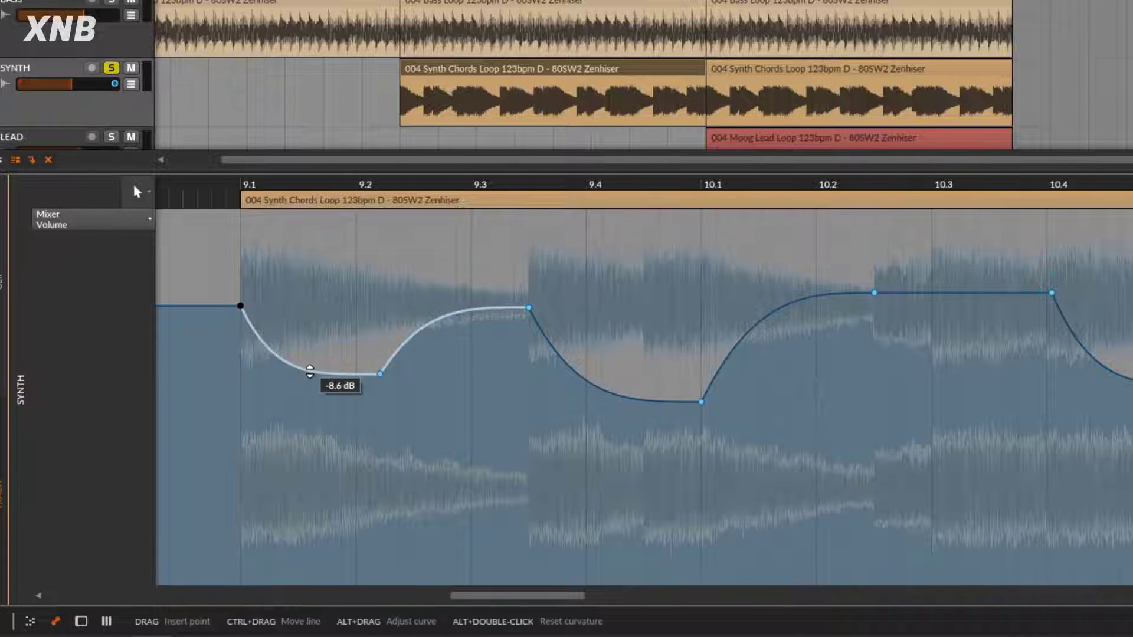
{"action": "key", "text": "alt"}
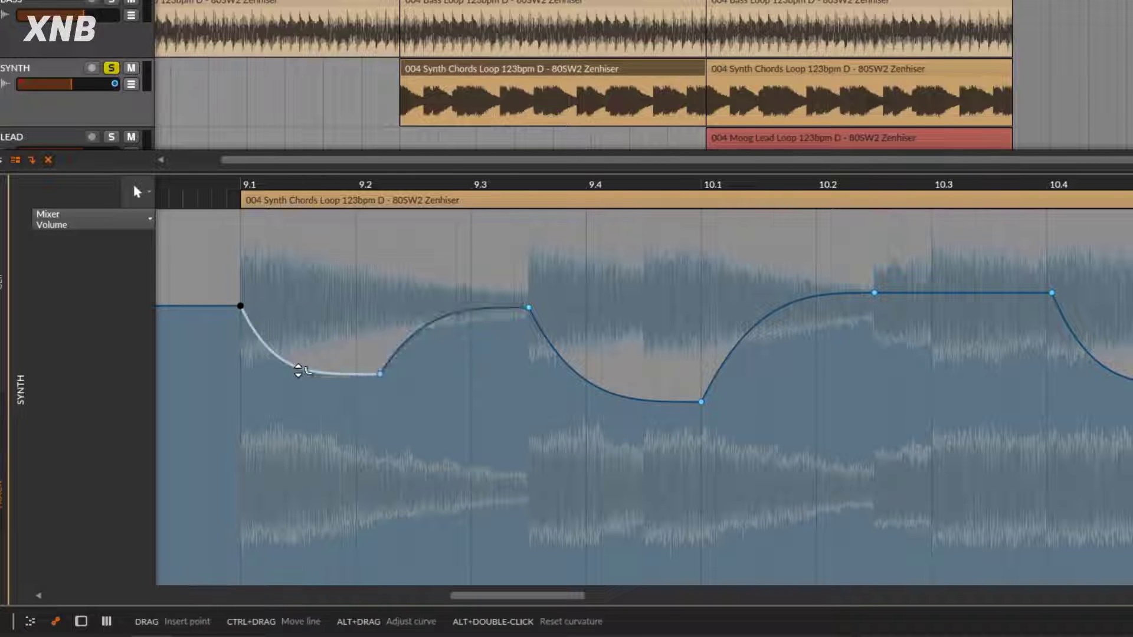
{"action": "mouse_move", "coordinate": [298, 371]}
{"action": "left_mouse_down"}
{"action": "mouse_move", "coordinate": [298, 315]}
{"action": "mouse_move", "coordinate": [298, 374]}
{"action": "left_mouse_up"}
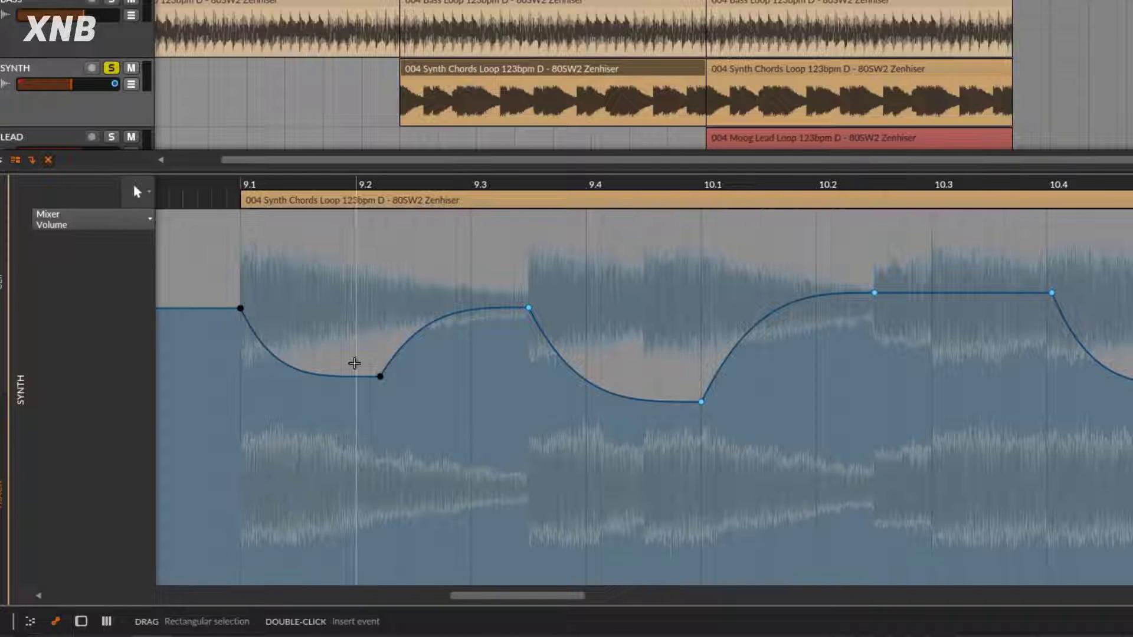
{"action": "left_click_drag", "start_coordinate": [297, 367], "coordinate": [335, 368]}
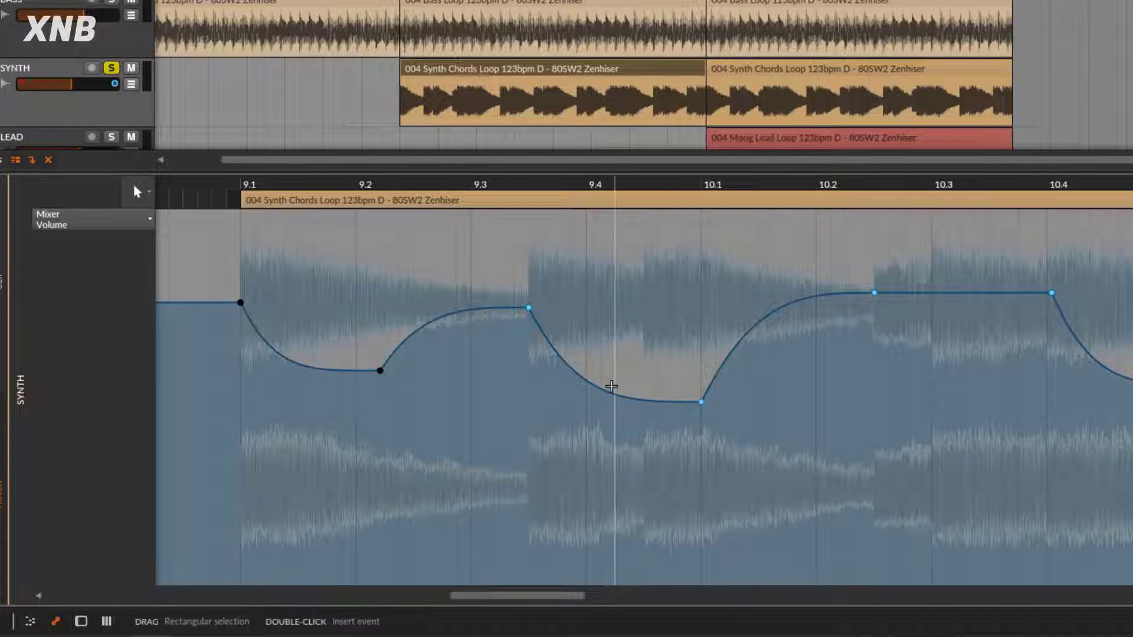
{"action": "left_click_drag", "start_coordinate": [595, 388], "coordinate": [594, 358]}
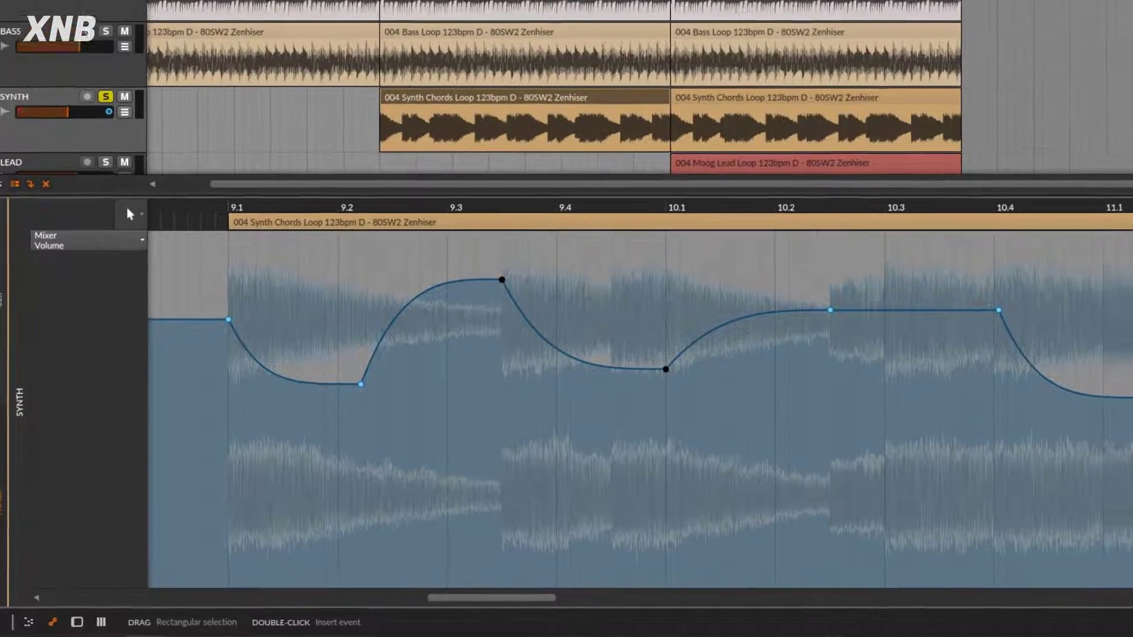
- Select all the SYNTH volume automation points and lower them together slightly
{"action": "left_click_drag", "start_coordinate": [1132, 235], "coordinate": [211, 463]}
{"action": "left_click_drag", "start_coordinate": [168, 499], "coordinate": [143, 502]}
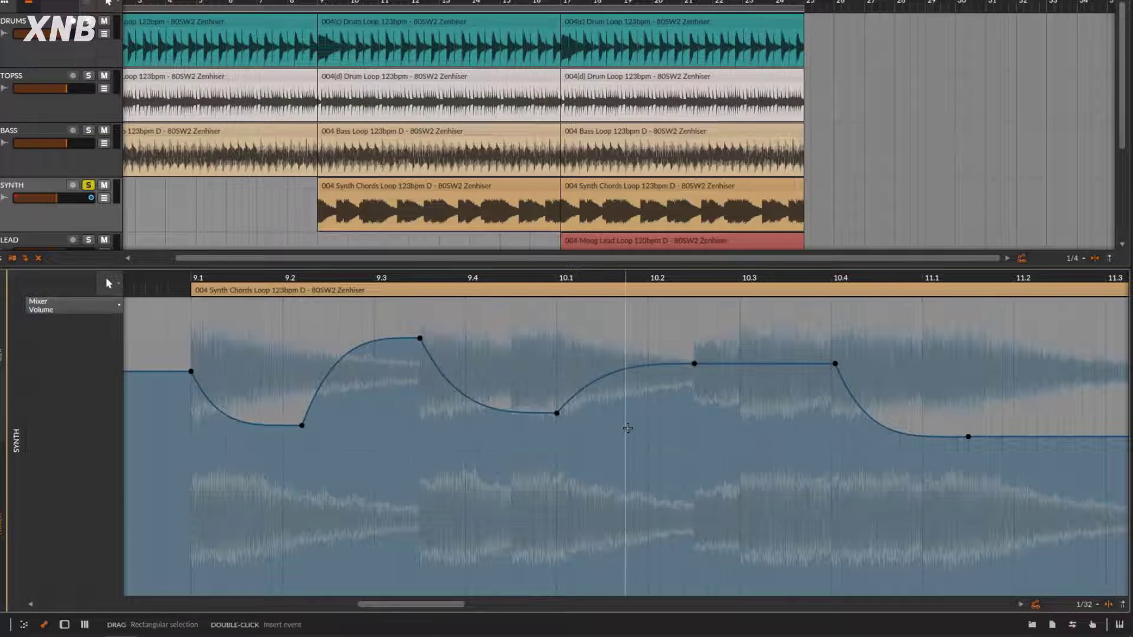
{"action": "mouse_move", "coordinate": [557, 414]}
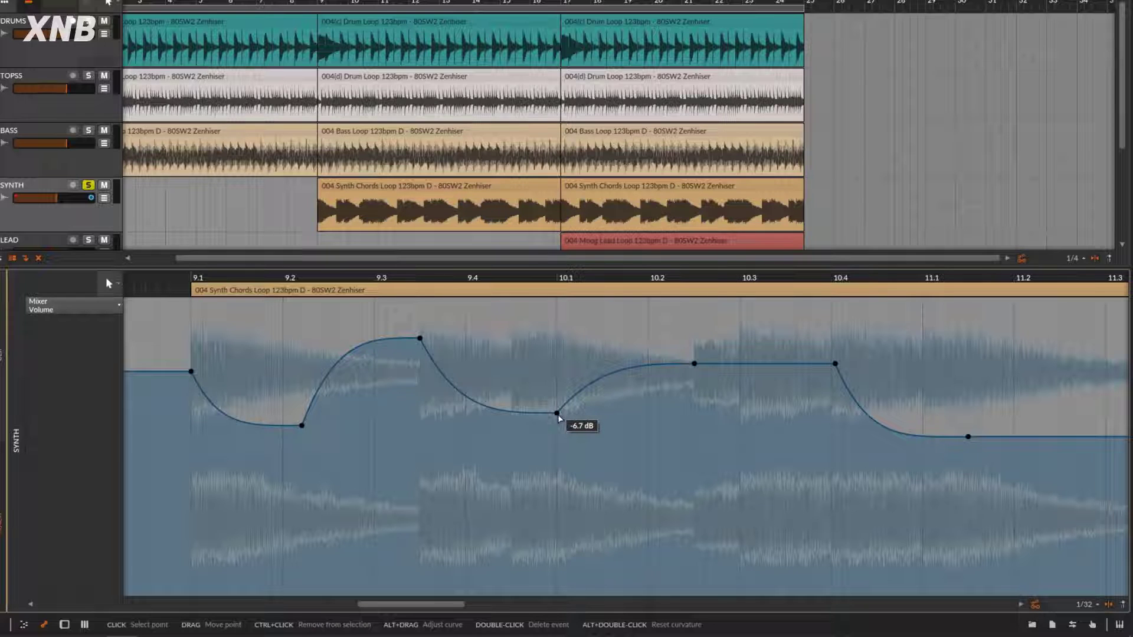
{"action": "mouse_move", "coordinate": [558, 415]}
{"action": "left_mouse_down"}
{"action": "mouse_move", "coordinate": [558, 446]}
{"action": "mouse_move", "coordinate": [558, 426]}
{"action": "left_mouse_up"}
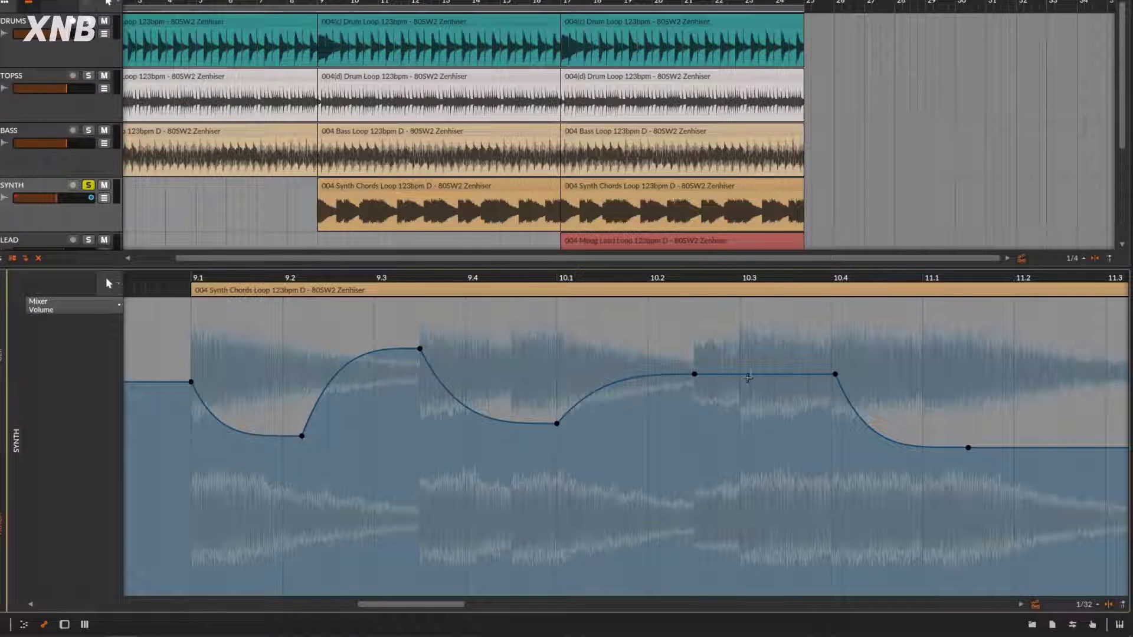
- Add a volume point at 10.3 on the held section at about -1.1 dB, and turn off snapping in the automation editor
{"action": "left_click_drag", "start_coordinate": [740, 374], "coordinate": [741, 336]}
{"action": "left_click_drag", "start_coordinate": [472, 128], "coordinate": [473, 189]}
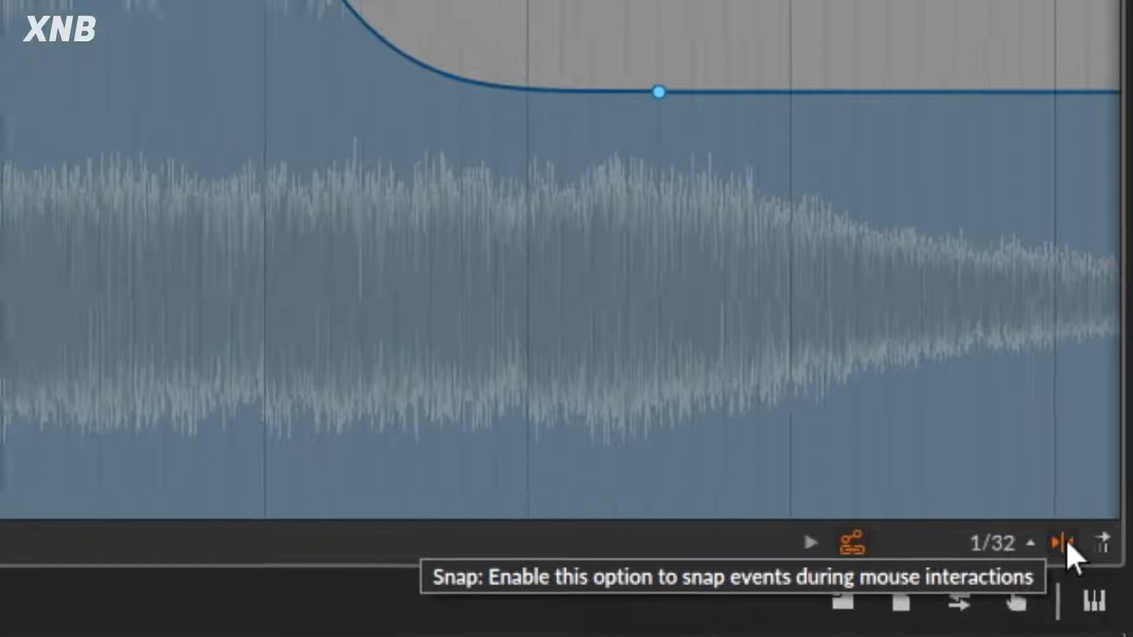
{"action": "left_click", "coordinate": [1058, 537]}
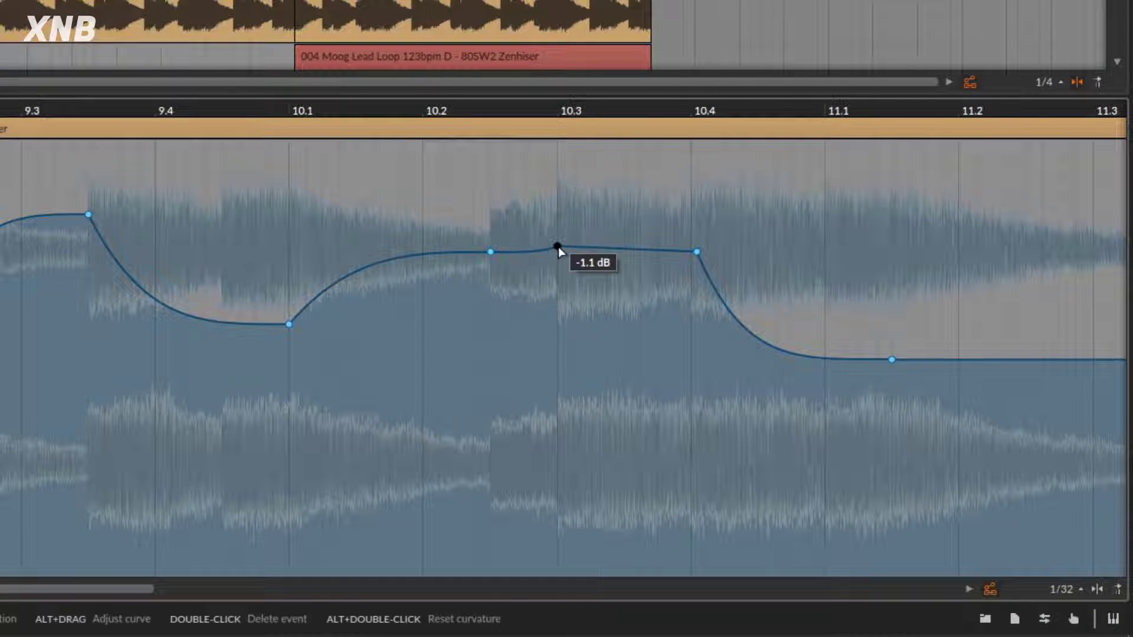
- Turn snapping back on and move the selected SYNTH volume point onto 10.3 at +0.9 dB
{"action": "mouse_move", "coordinate": [558, 247]}
{"action": "left_mouse_down"}
{"action": "mouse_move", "coordinate": [597, 216]}
{"action": "mouse_move", "coordinate": [558, 175]}
{"action": "mouse_move", "coordinate": [516, 200]}
{"action": "mouse_move", "coordinate": [523, 278]}
{"action": "mouse_move", "coordinate": [581, 203]}
{"action": "mouse_move", "coordinate": [556, 235]}
{"action": "left_mouse_up"}
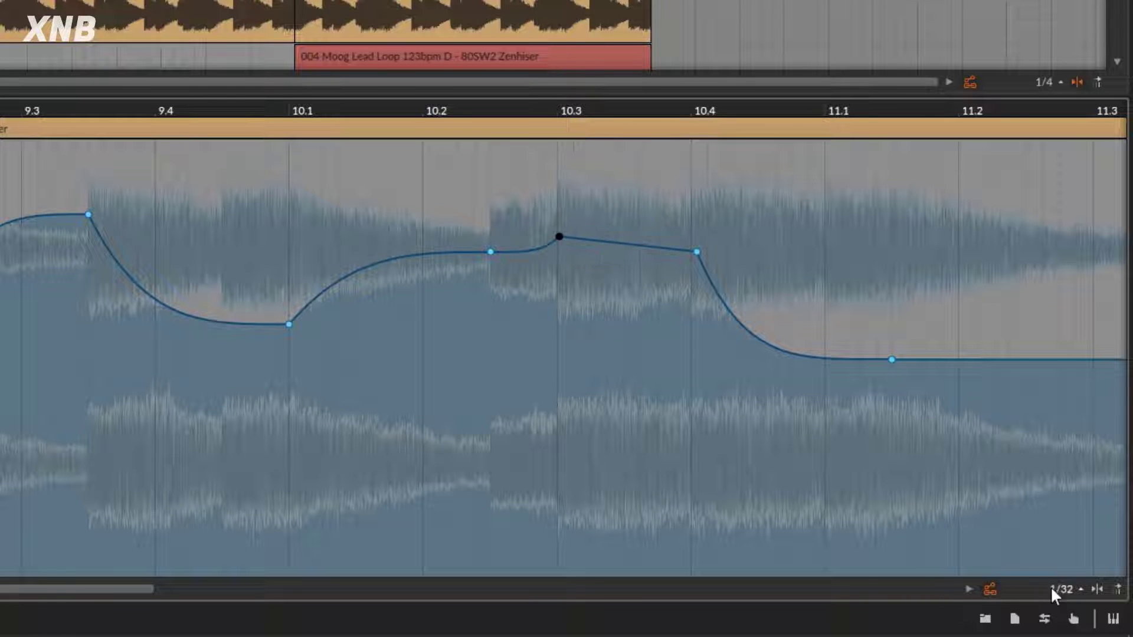
{"action": "left_click_drag", "start_coordinate": [589, 110], "coordinate": [384, 237]}
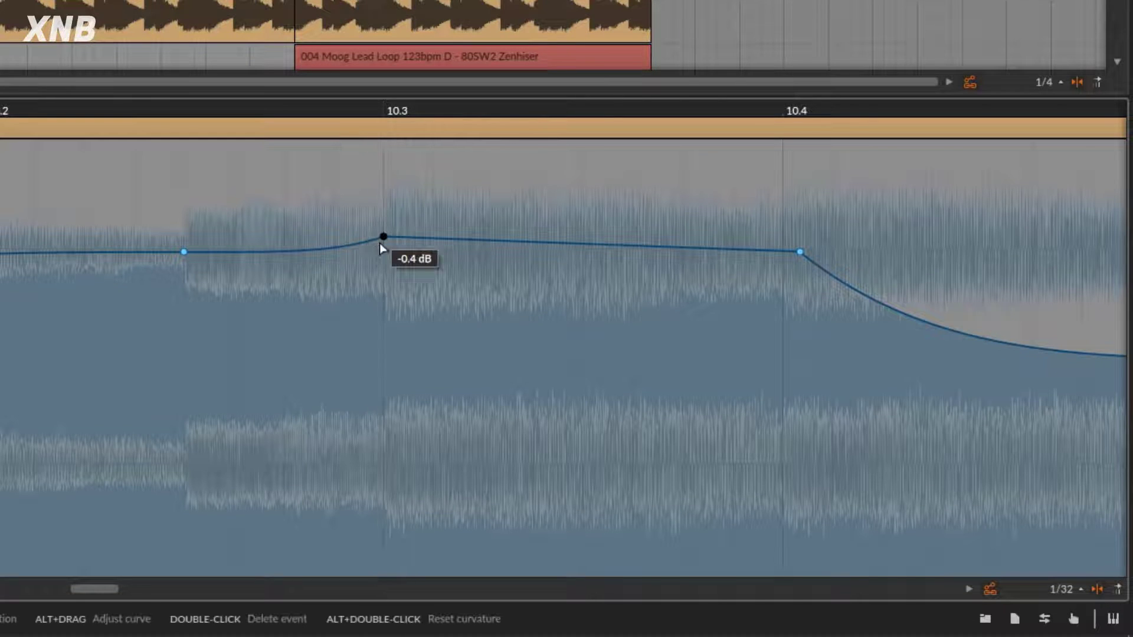
{"action": "left_click_drag", "start_coordinate": [384, 236], "coordinate": [396, 306]}
{"action": "left_click_drag", "start_coordinate": [543, 278], "coordinate": [384, 219]}
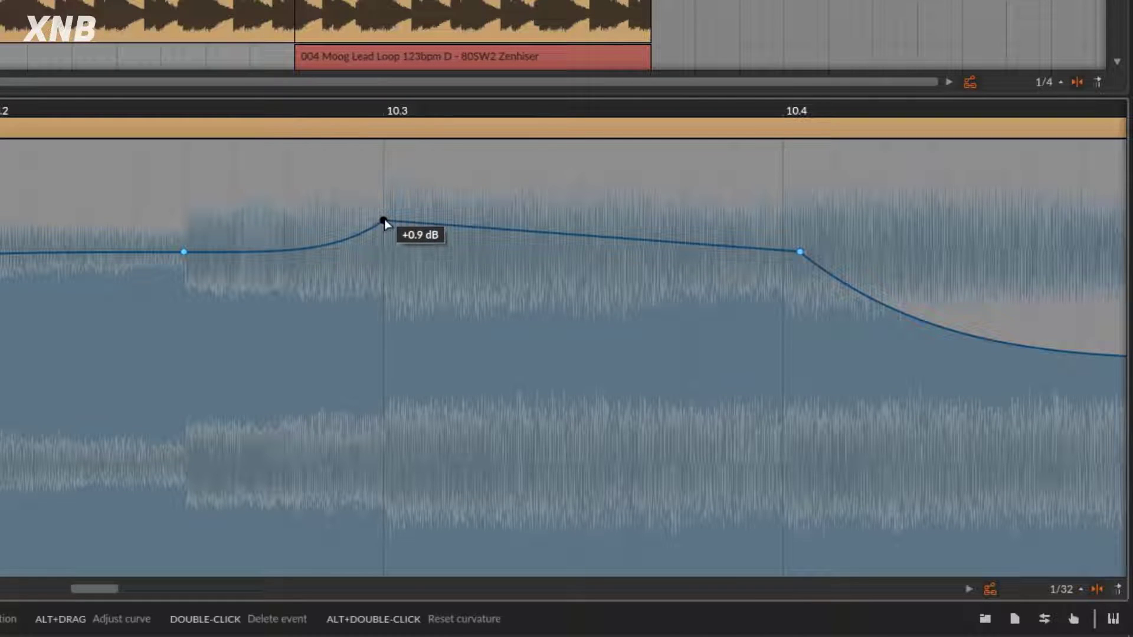
- Raise the low SYNTH volume point just after 11.1 to about the level of the starting point at bar 9
{"action": "left_click_drag", "start_coordinate": [294, 112], "coordinate": [212, 110]}
{"action": "left_click_drag", "start_coordinate": [461, 253], "coordinate": [283, 252]}
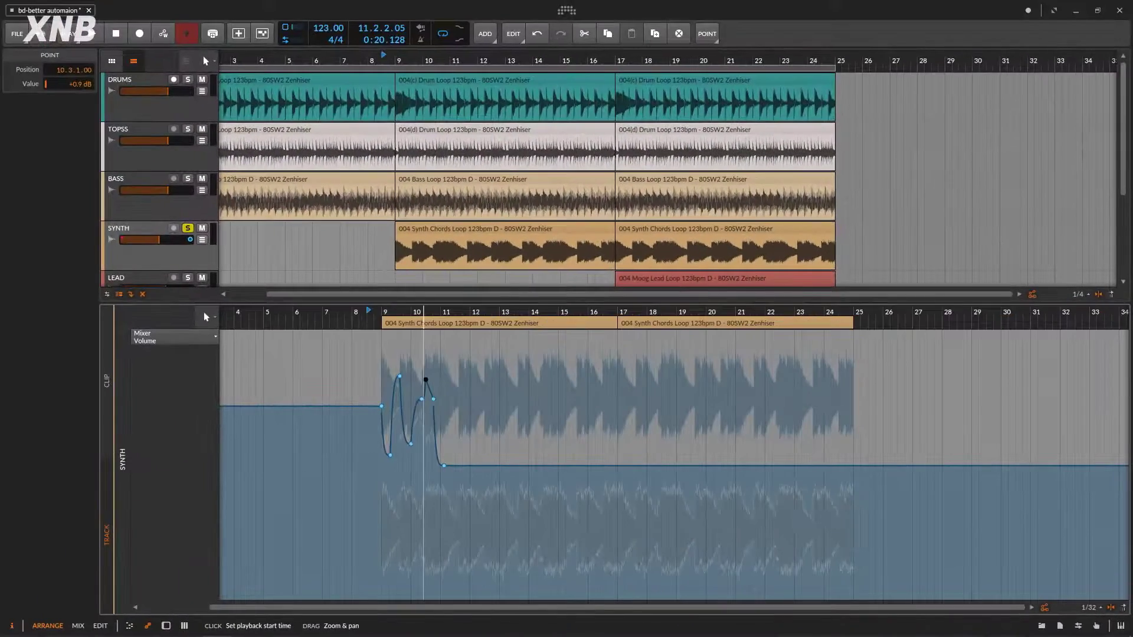
{"action": "left_click_drag", "start_coordinate": [447, 465], "coordinate": [446, 409]}
- Try moving the first SYNTH clip with its automation earlier to 8.3, and undo the move
{"action": "left_click", "coordinate": [560, 321]}
{"action": "left_click_drag", "start_coordinate": [561, 321], "coordinate": [537, 322]}
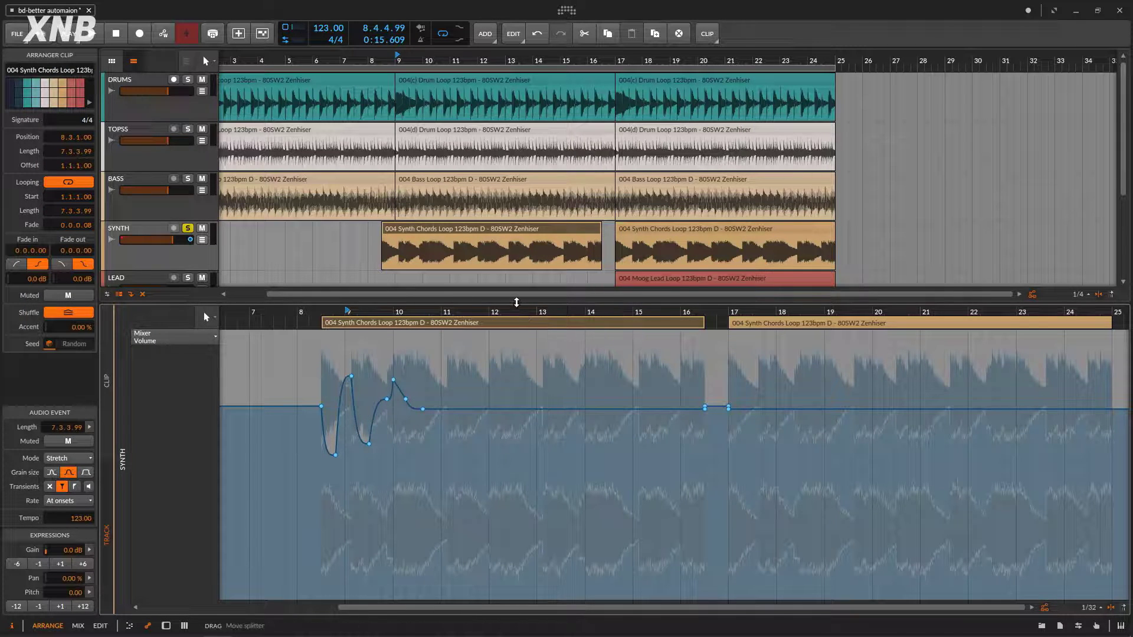
{"action": "key", "text": "ctrl+z"}
{"action": "scroll", "coordinate": [523, 309], "scroll_direction": "down", "scroll_amount": 3}
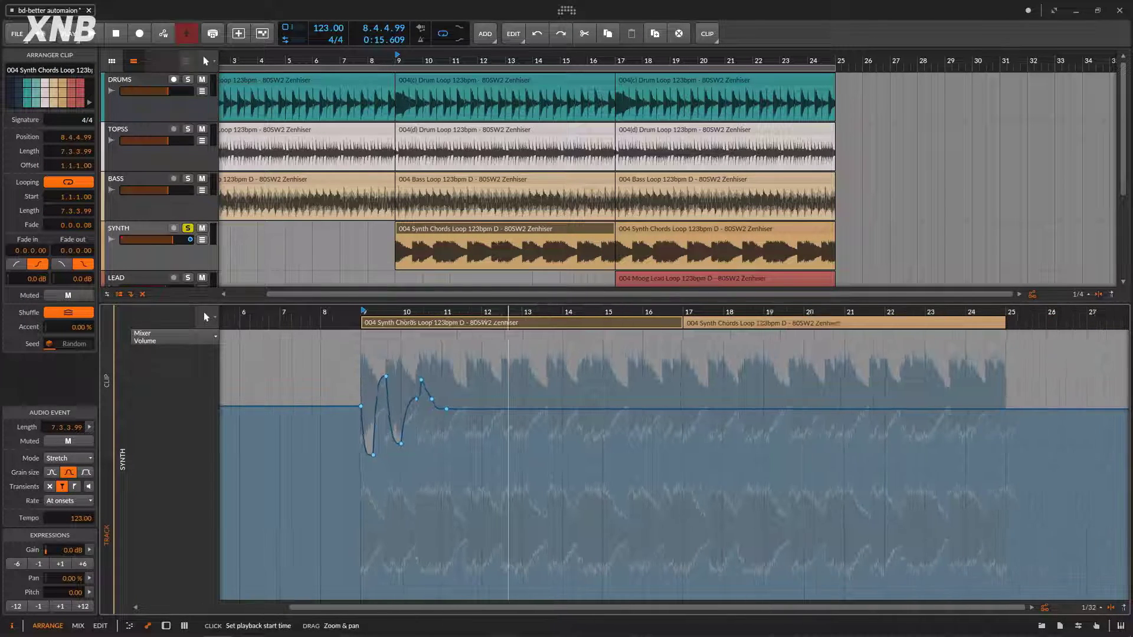
- Add SYNTH volume points from about bar 21 to 24, alternating rises and dips, with peaks of -1.0 dB at 21.3 and about -1.4 dB at 23.4
{"action": "left_click_drag", "start_coordinate": [724, 408], "coordinate": [697, 397]}
{"action": "left_click", "coordinate": [666, 394]}
{"action": "left_click", "coordinate": [699, 395]}
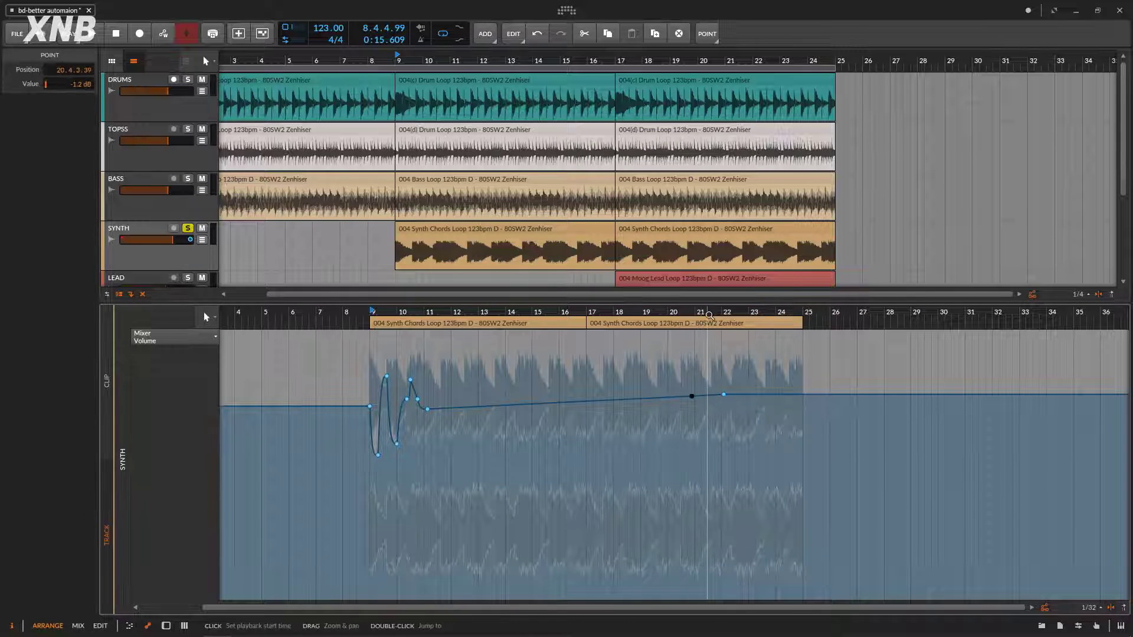
{"action": "left_click_drag", "start_coordinate": [715, 315], "coordinate": [654, 405]}
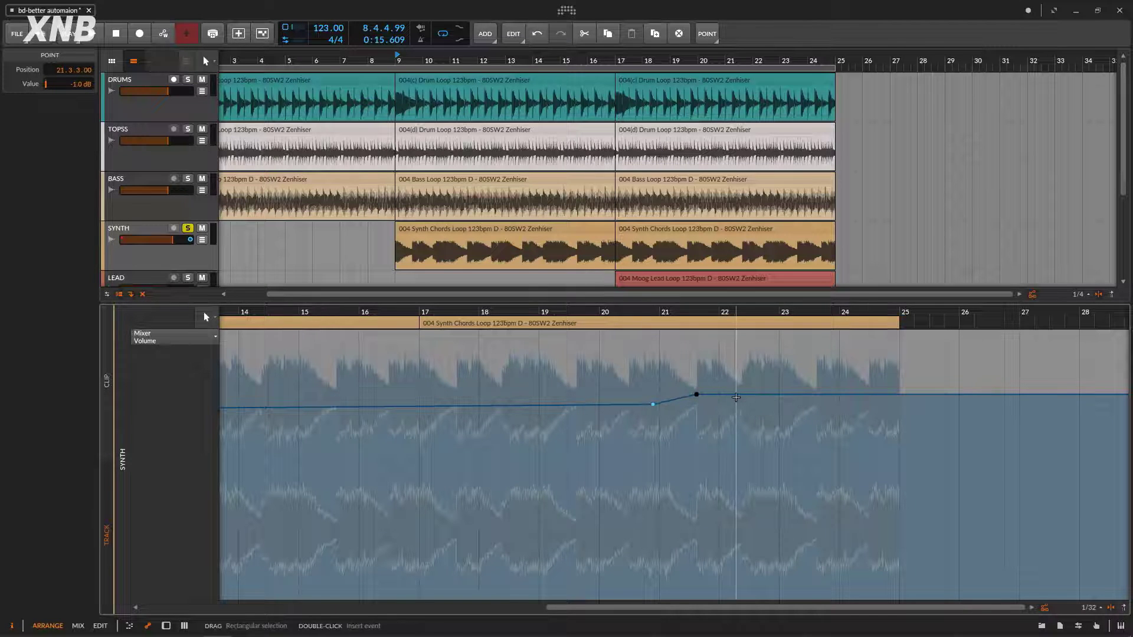
{"action": "left_click_drag", "start_coordinate": [736, 398], "coordinate": [862, 432]}
{"action": "left_click_drag", "start_coordinate": [828, 376], "coordinate": [826, 384]}
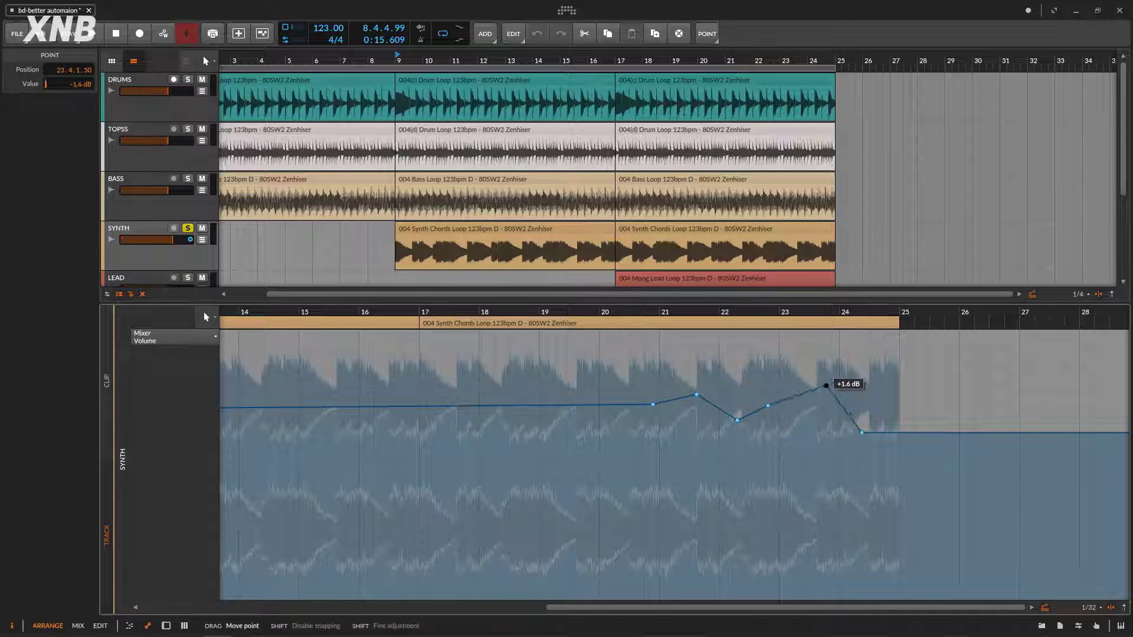
- Play back the SYNTH volume automation from shortly before bar 9 to audition the first curves
{"action": "left_click_drag", "start_coordinate": [626, 308], "coordinate": [991, 319]}
{"action": "left_click_drag", "start_coordinate": [611, 313], "coordinate": [517, 309]}
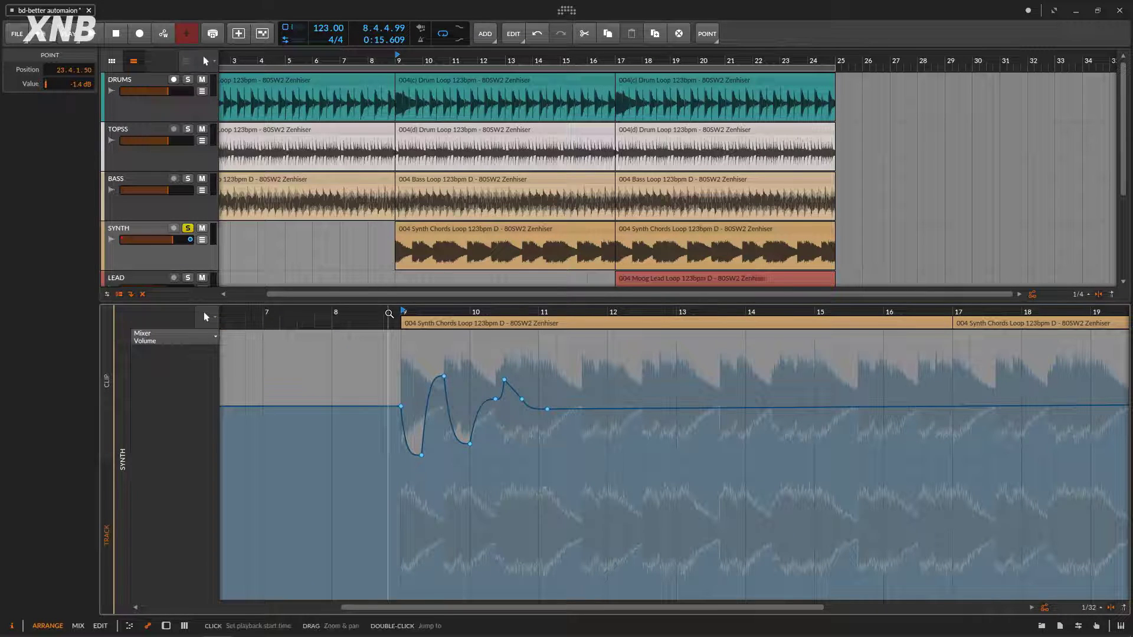
{"action": "left_click", "coordinate": [370, 311]}
{"action": "key", "text": "space"}
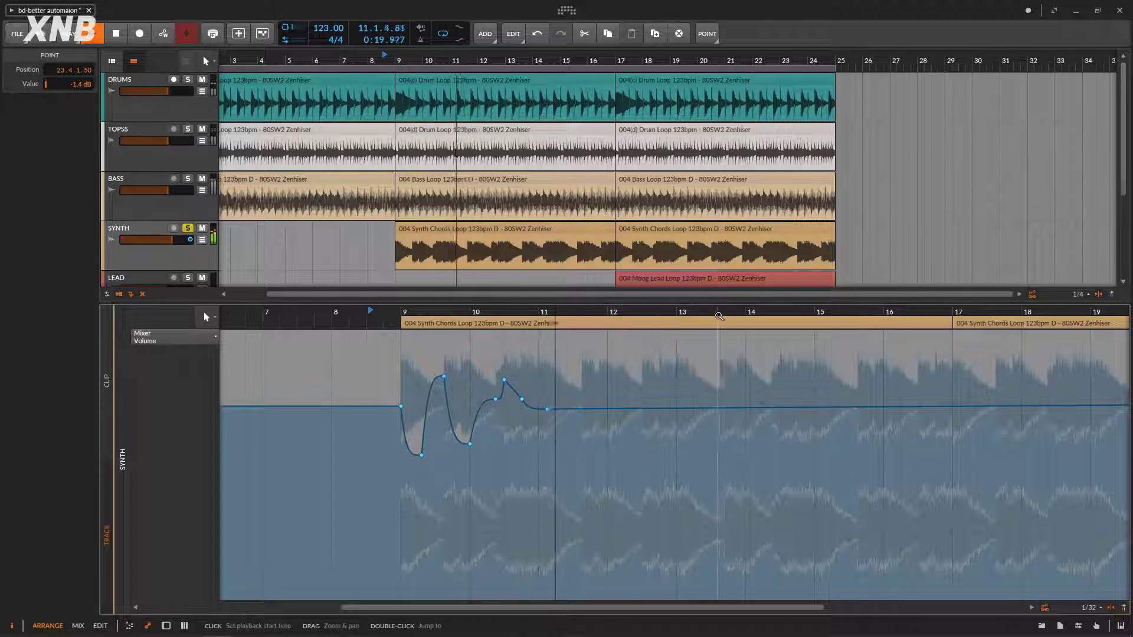
{"action": "key", "text": "space"}
{"action": "left_click_drag", "start_coordinate": [573, 317], "coordinate": [410, 324]}
{"action": "double_click", "coordinate": [386, 324]}
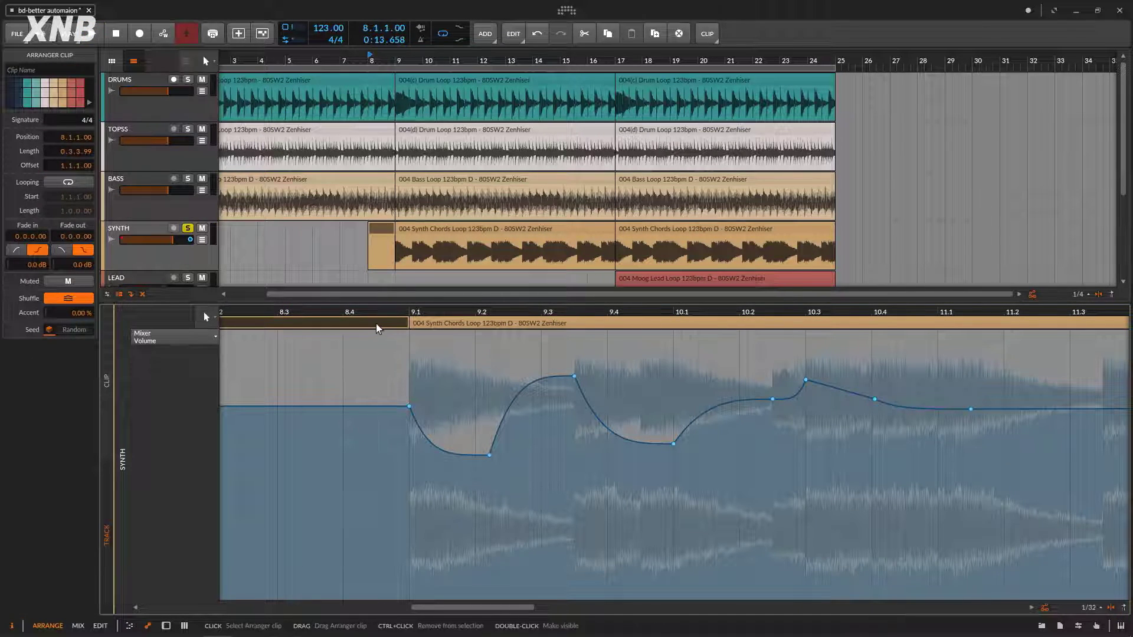
{"action": "key", "text": "Delete"}
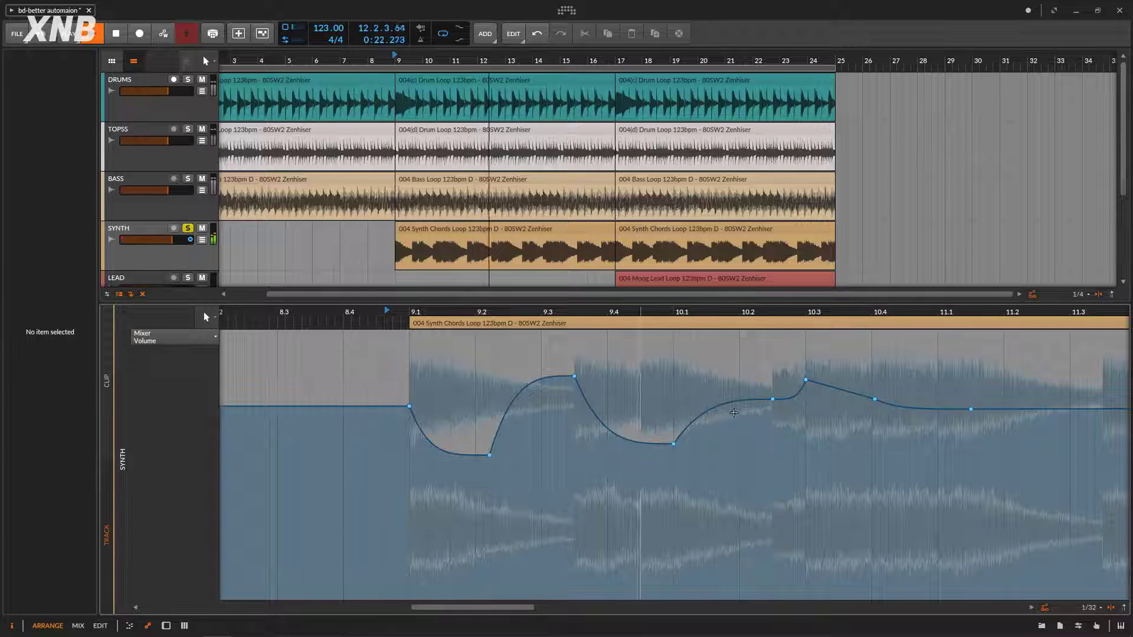
- Play the SYNTH volume automation from just before bar 9 through to bar 22
{"action": "left_click_drag", "start_coordinate": [643, 314], "coordinate": [637, 338]}
{"action": "key", "text": "space"}
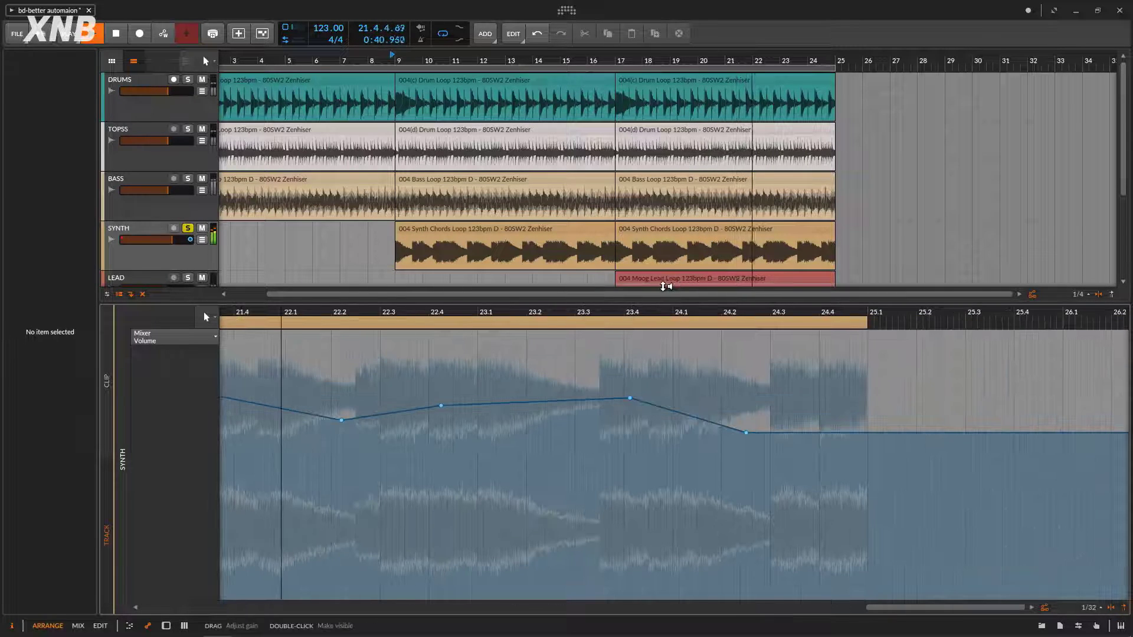
{"action": "key", "text": "space"}
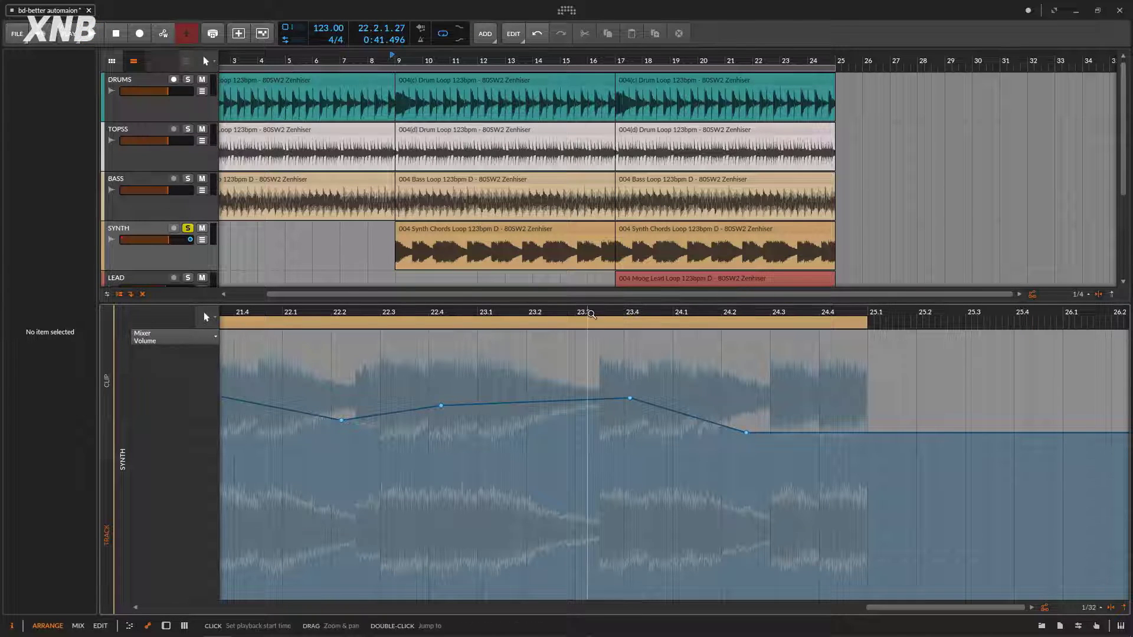
- Set the automation editor's grid resolution to 1/16
{"action": "left_click_drag", "start_coordinate": [590, 314], "coordinate": [953, 328]}
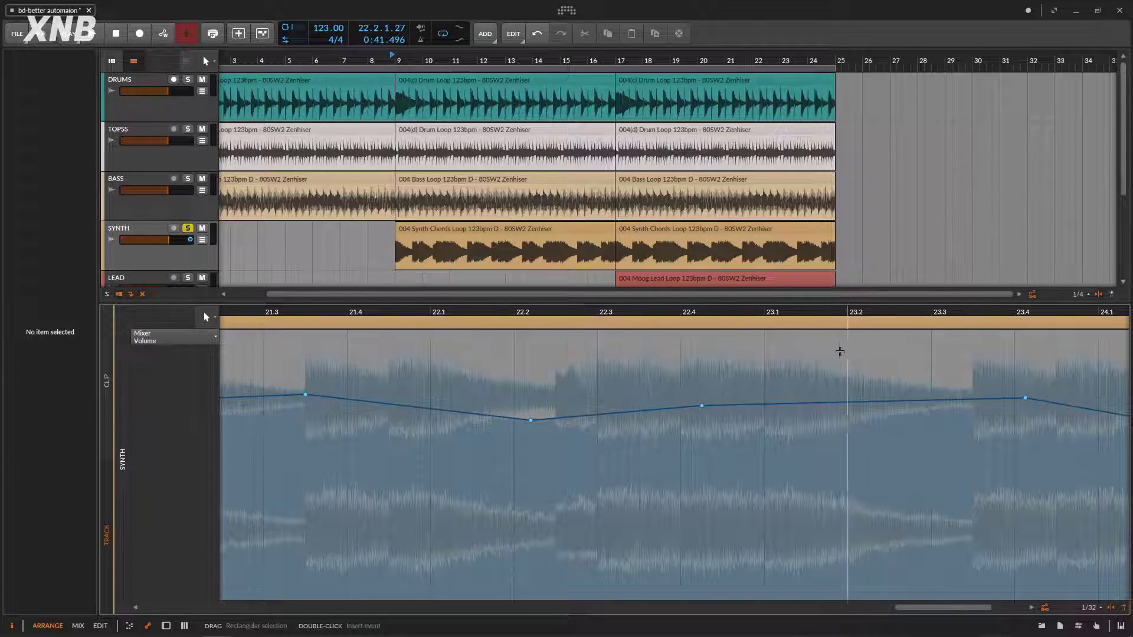
{"action": "left_click_drag", "start_coordinate": [822, 311], "coordinate": [822, 281]}
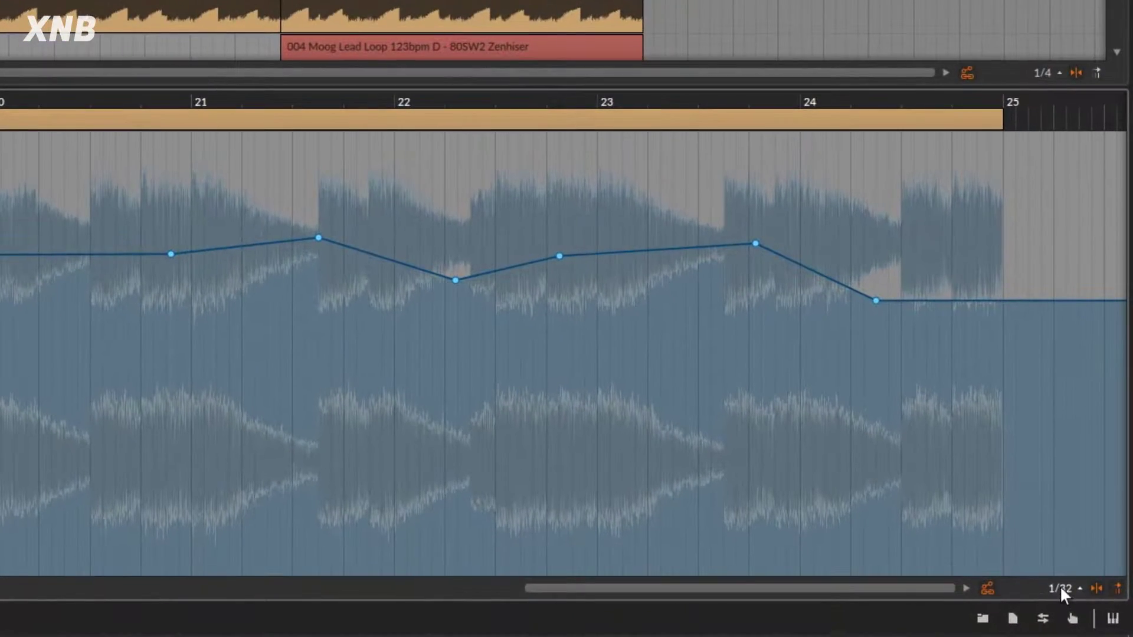
{"action": "left_click", "coordinate": [1089, 607]}
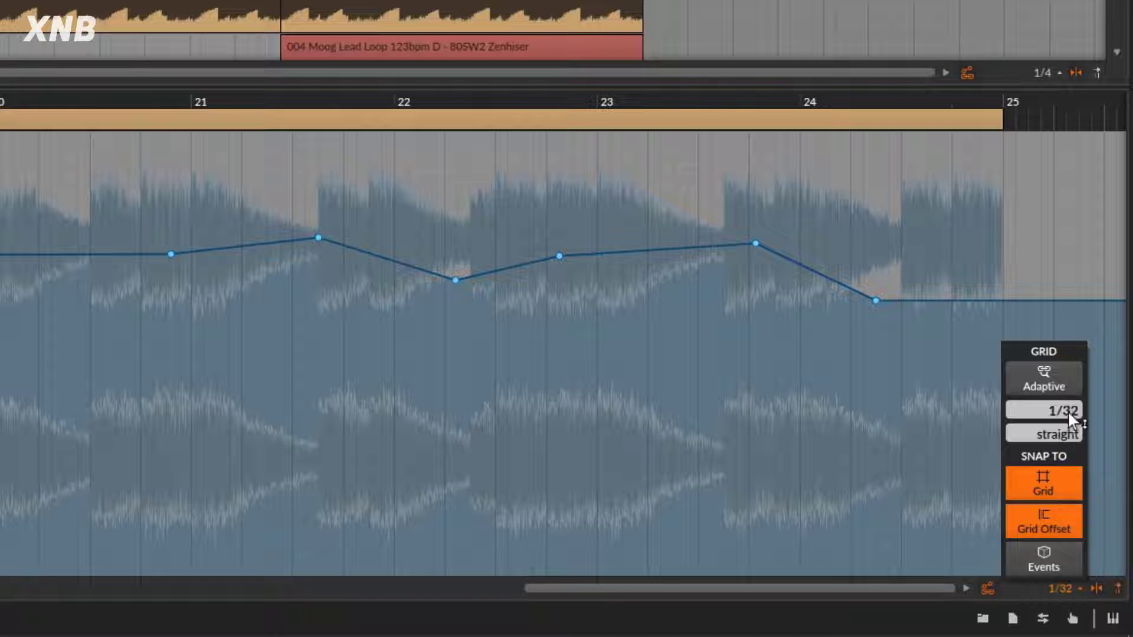
{"action": "left_click_drag", "start_coordinate": [1067, 410], "coordinate": [1068, 396]}
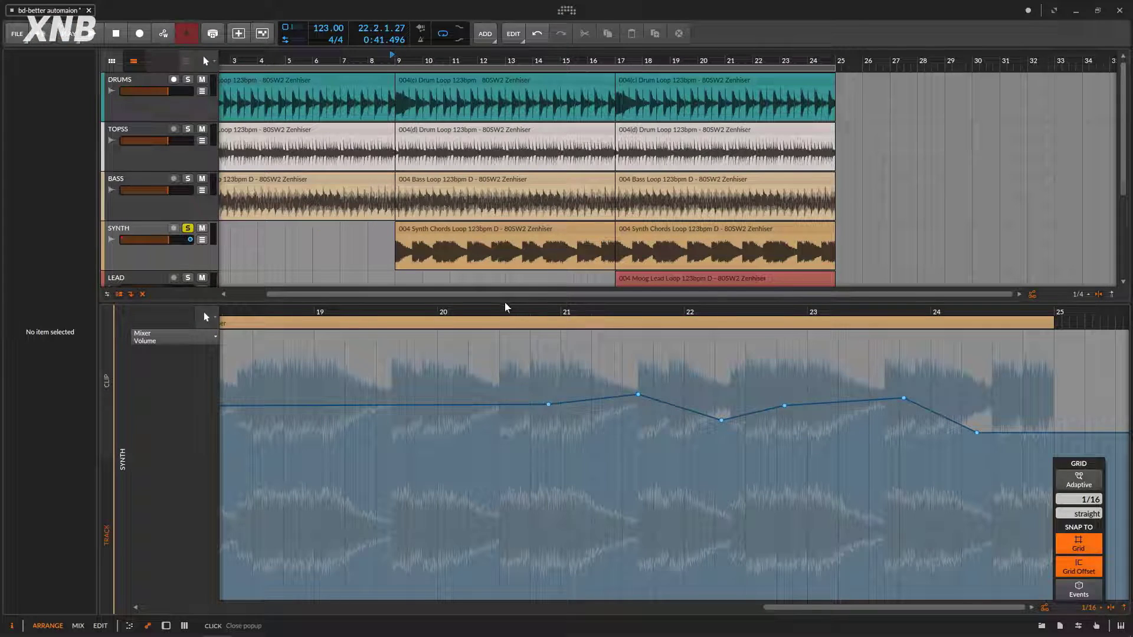
{"action": "left_click_drag", "start_coordinate": [501, 311], "coordinate": [500, 308]}
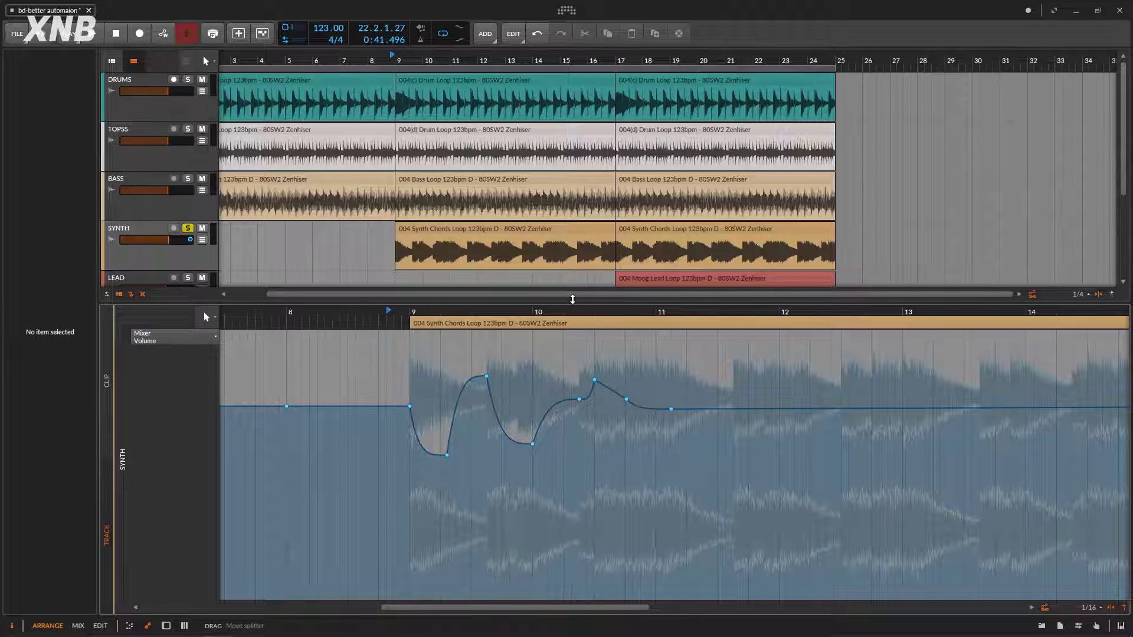
- Enlarge the arrangement area and switch the automation editor to the SYNTH track's mixer Pan parameter
{"action": "left_click_drag", "start_coordinate": [573, 299], "coordinate": [578, 379]}
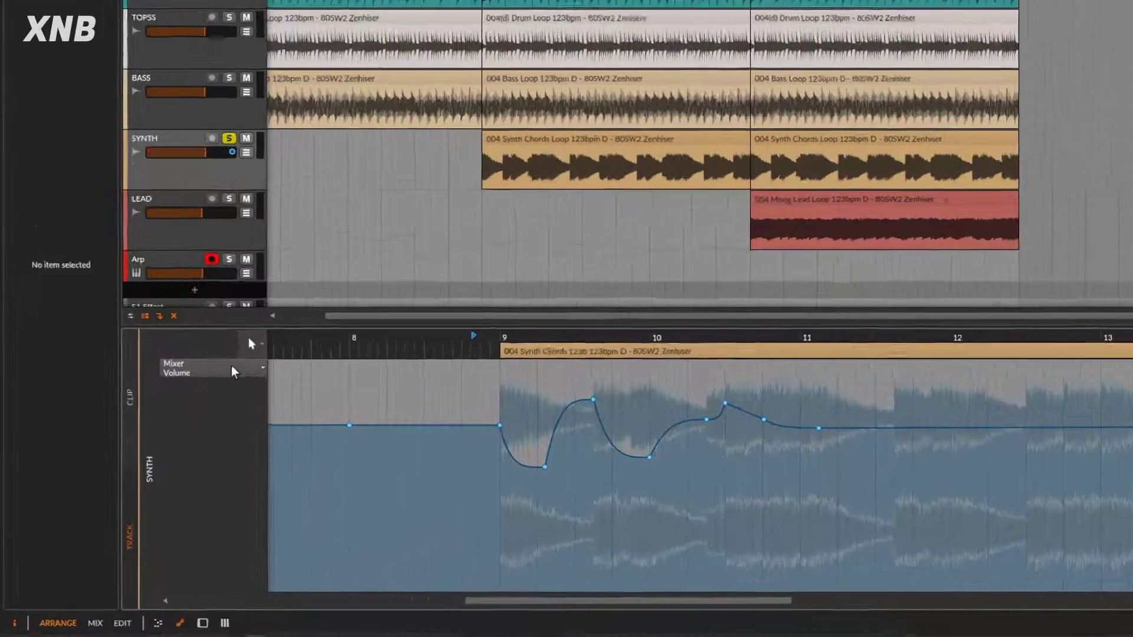
{"action": "left_click", "coordinate": [234, 372]}
{"action": "mouse_move", "coordinate": [222, 415]}
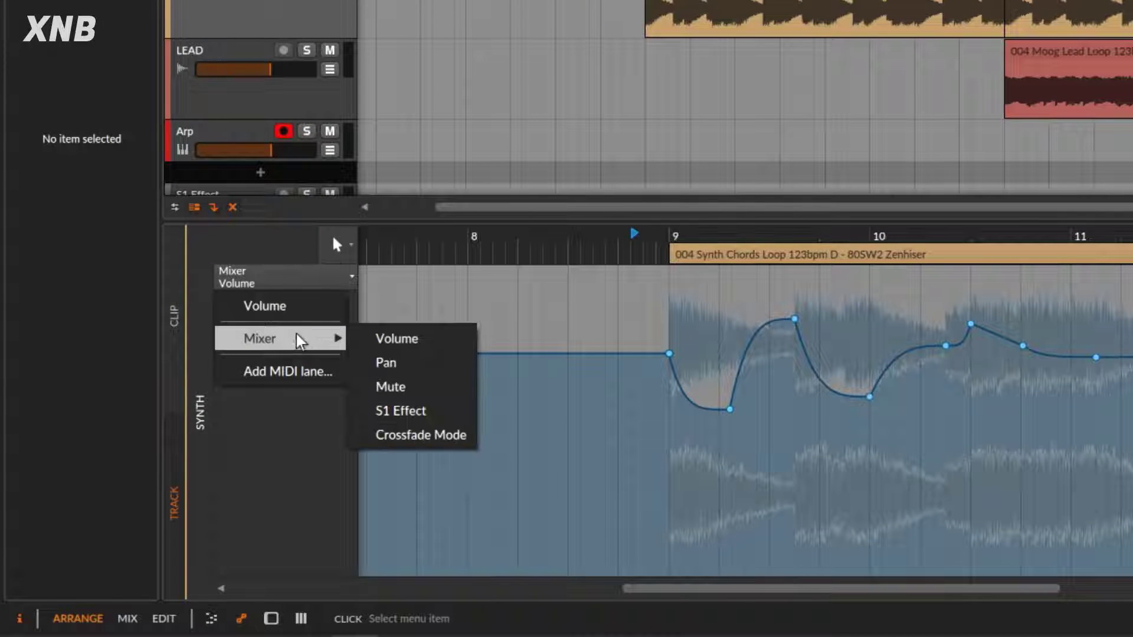
{"action": "left_click", "coordinate": [295, 278]}
{"action": "left_click", "coordinate": [295, 278]}
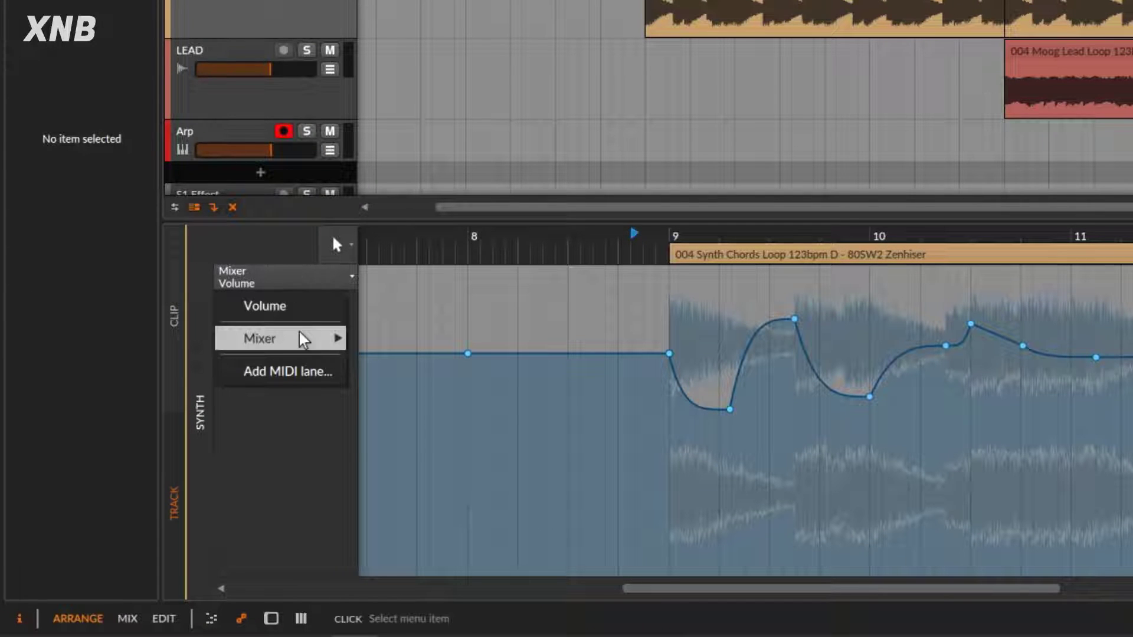
{"action": "mouse_move", "coordinate": [302, 341]}
{"action": "left_click", "coordinate": [387, 362]}
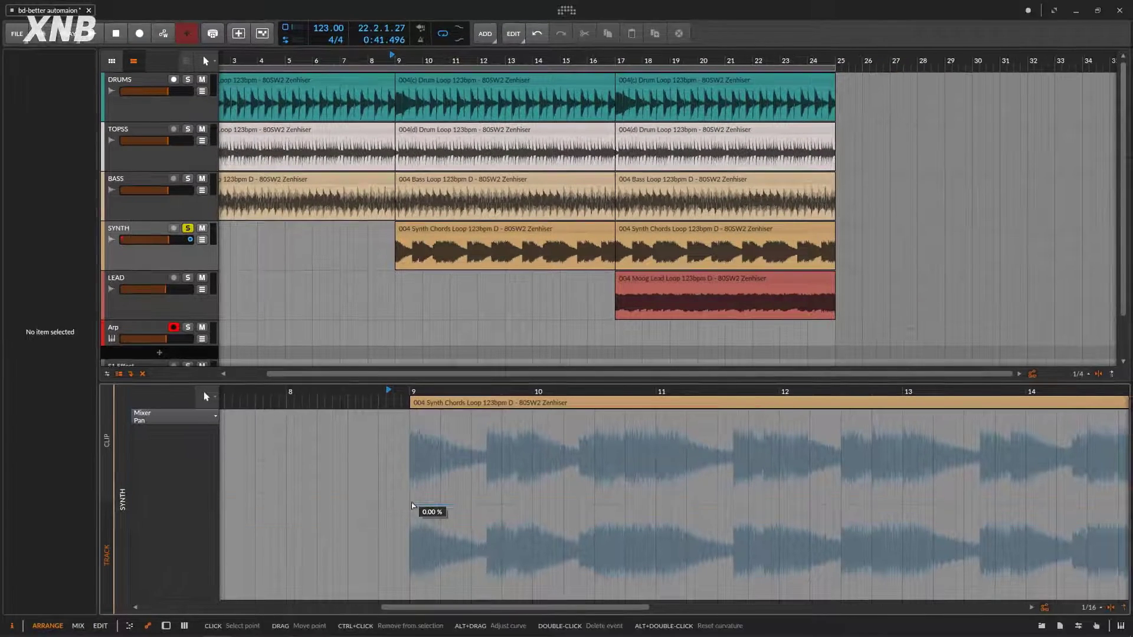
- Add SYNTH pan points starting at 0.00 % on bar 9, swinging sharply between both extremes until just after bar 10, and audition them
{"action": "left_click", "coordinate": [412, 505]}
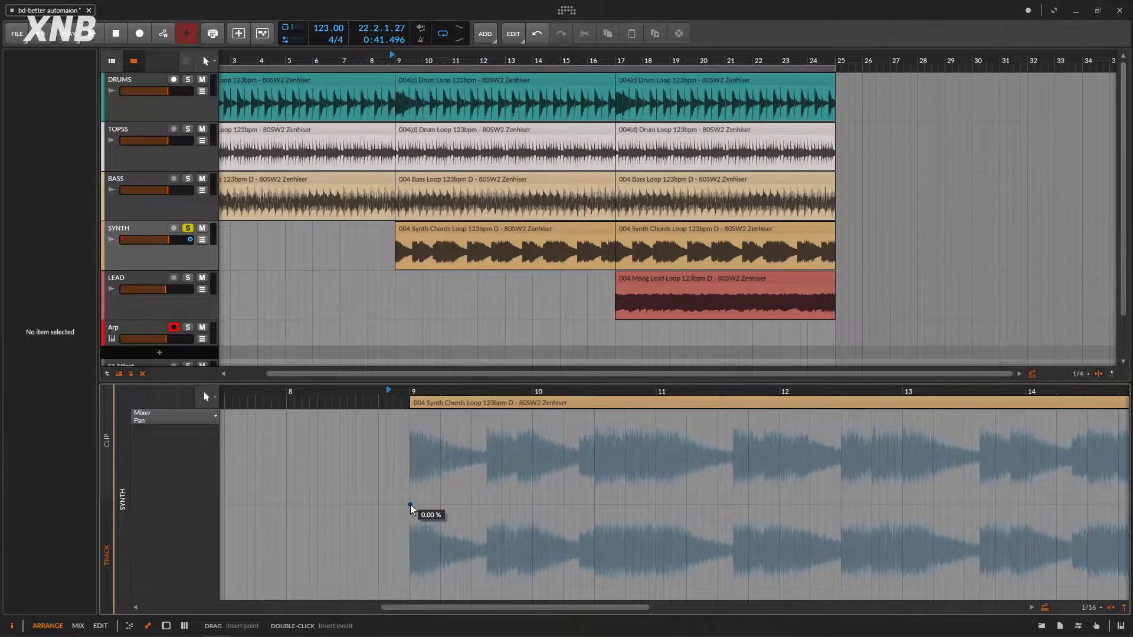
{"action": "left_click_drag", "start_coordinate": [434, 506], "coordinate": [449, 413]}
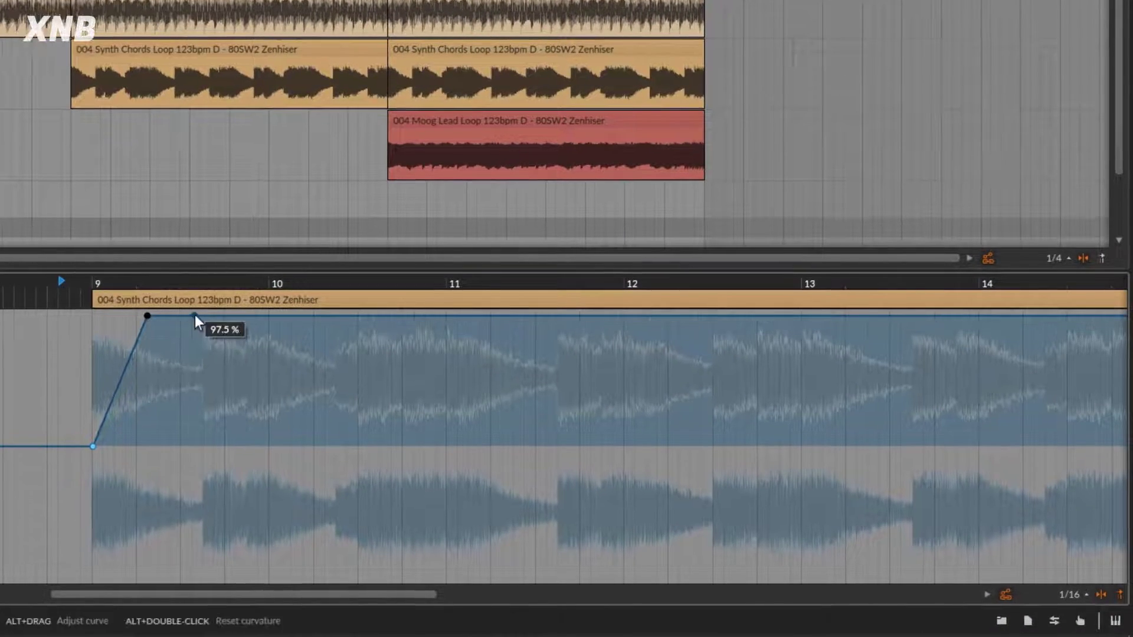
{"action": "left_click_drag", "start_coordinate": [195, 314], "coordinate": [289, 538]}
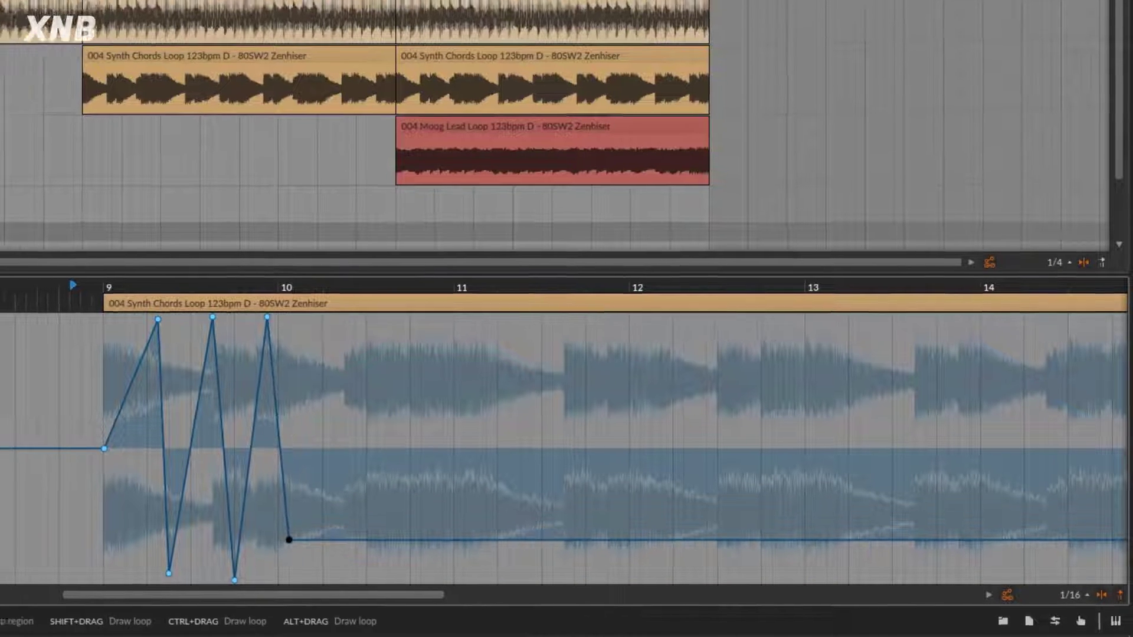
{"action": "key", "text": "space"}
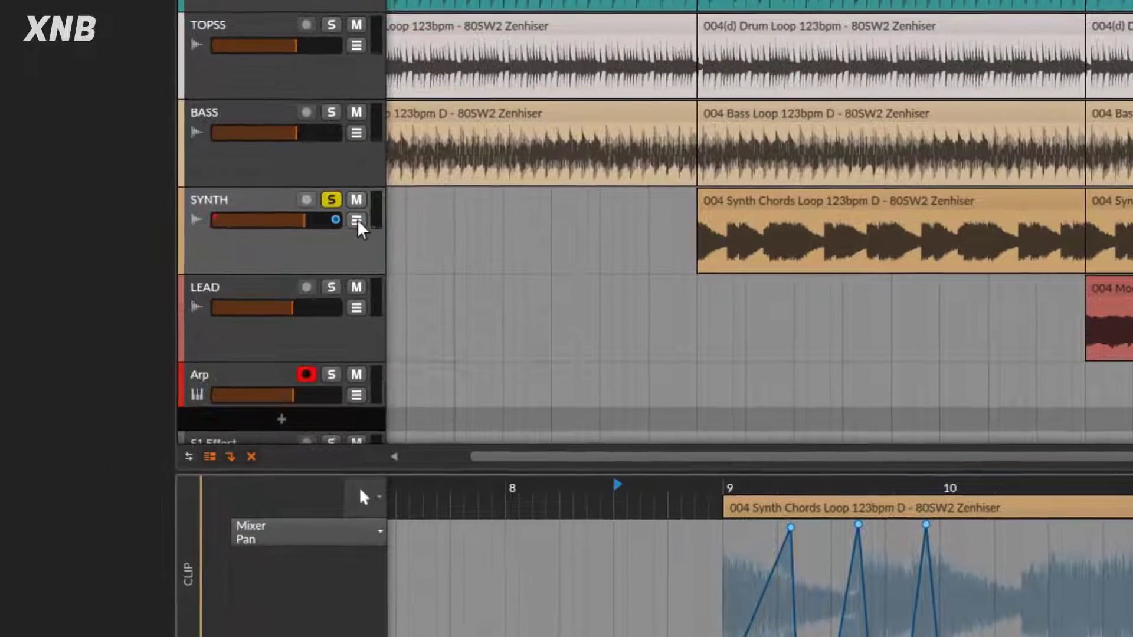
- Show the SYNTH track's automation in the arrangement and limit it to the Pan lane, hiding the additional Volume lane
{"action": "left_click", "coordinate": [202, 240]}
{"action": "scroll", "coordinate": [609, 231], "scroll_direction": "down", "scroll_amount": 3}
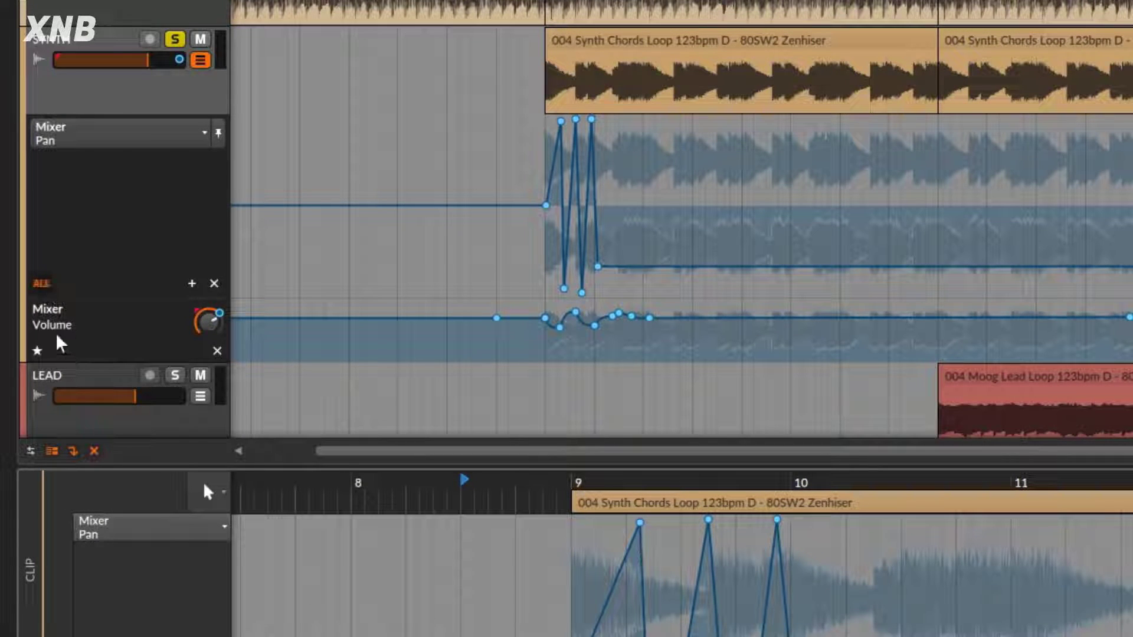
{"action": "left_click", "coordinate": [42, 287]}
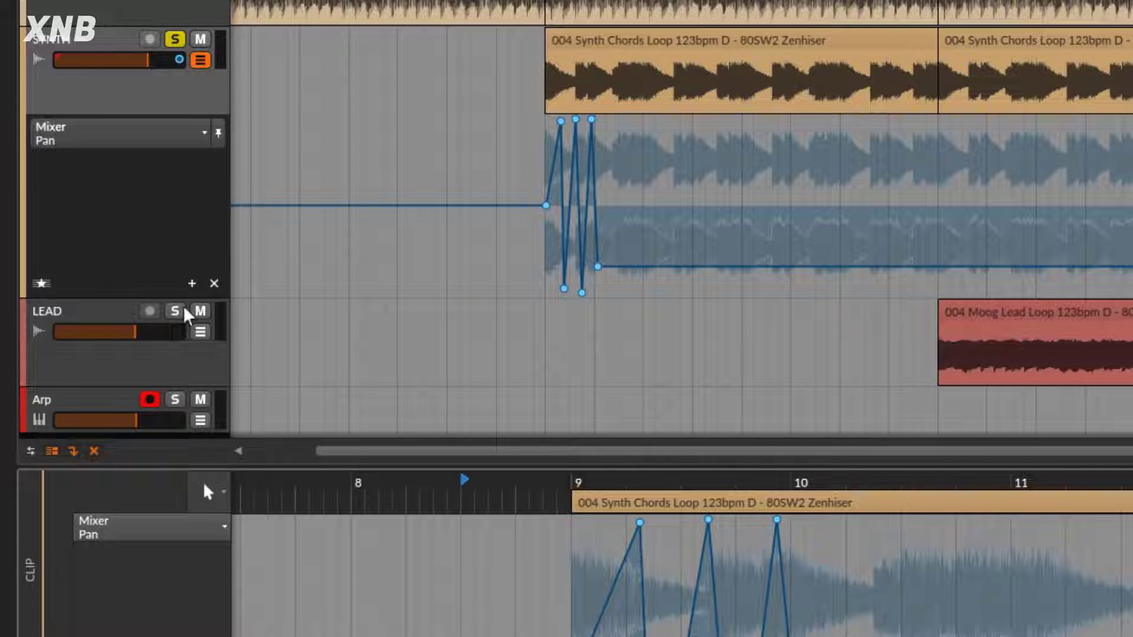
- Collapse the automation editor to give the arrangement full height, and toggle the display of all automated SYNTH lanes on and off
{"action": "scroll", "coordinate": [216, 313], "scroll_direction": "up", "scroll_amount": 2}
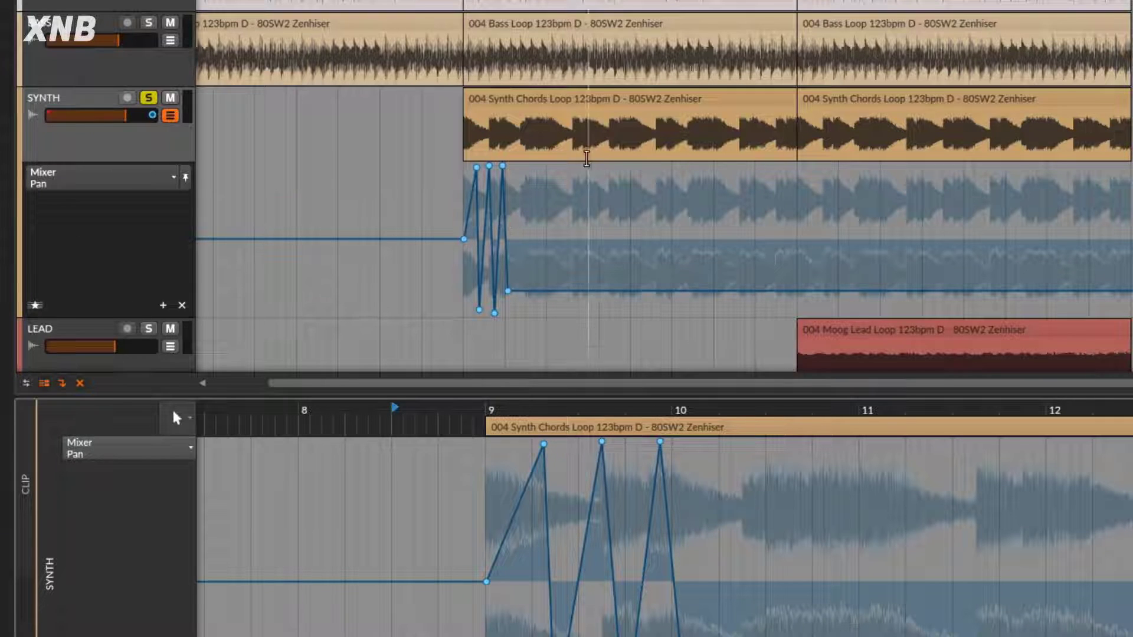
{"action": "scroll", "coordinate": [423, 187], "scroll_direction": "down", "scroll_amount": 2}
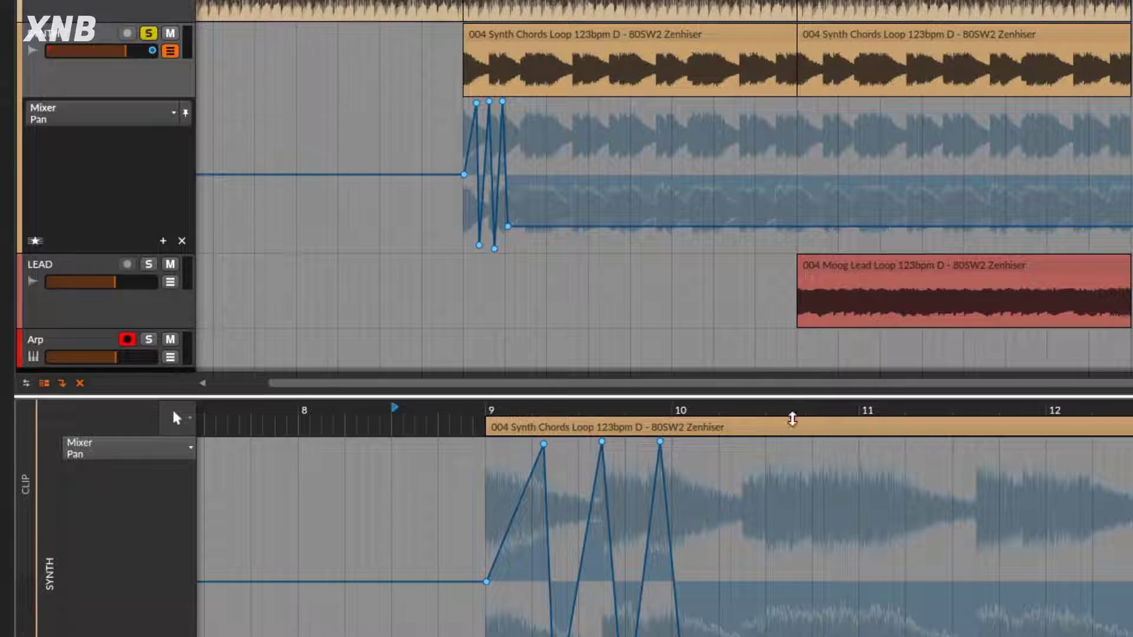
{"action": "left_click_drag", "start_coordinate": [793, 399], "coordinate": [779, 620]}
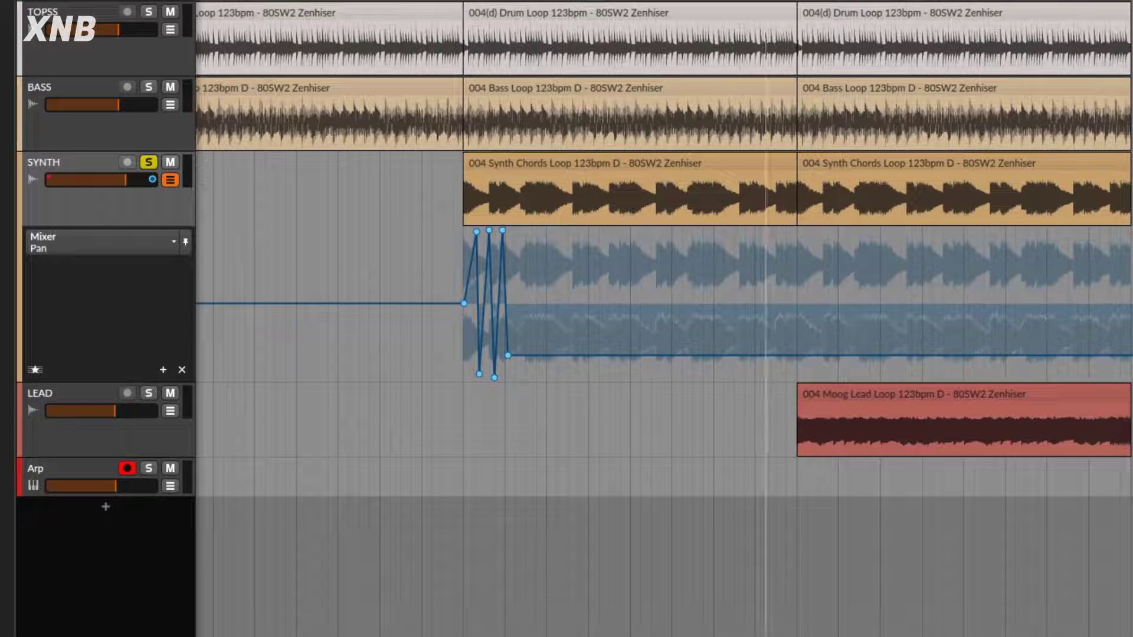
{"action": "left_click", "coordinate": [34, 370]}
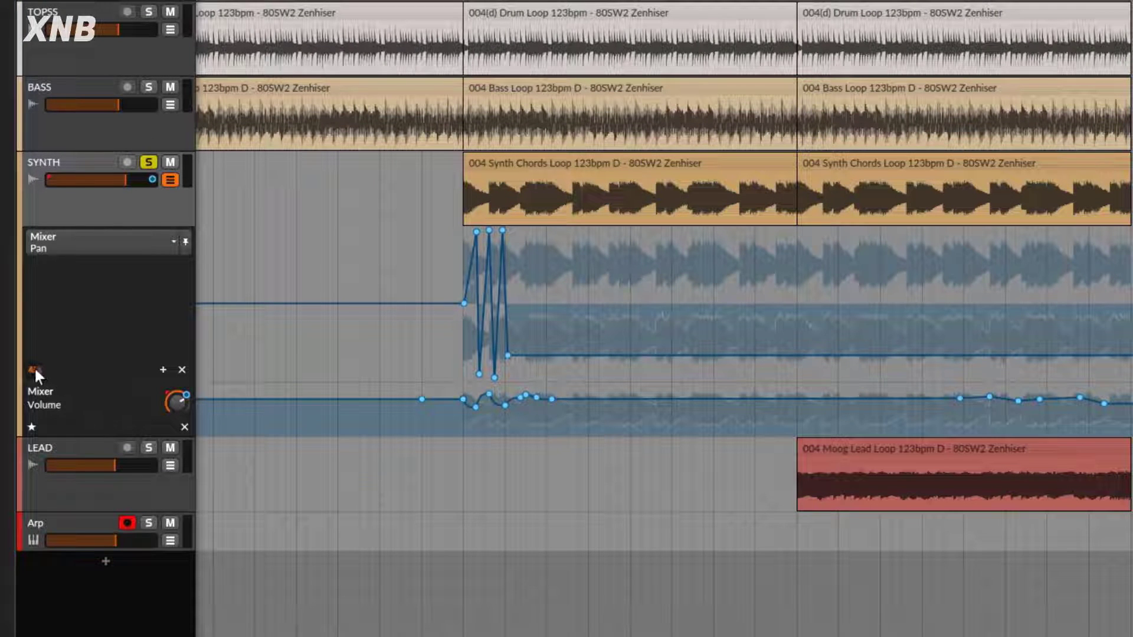
{"action": "left_click", "coordinate": [35, 370]}
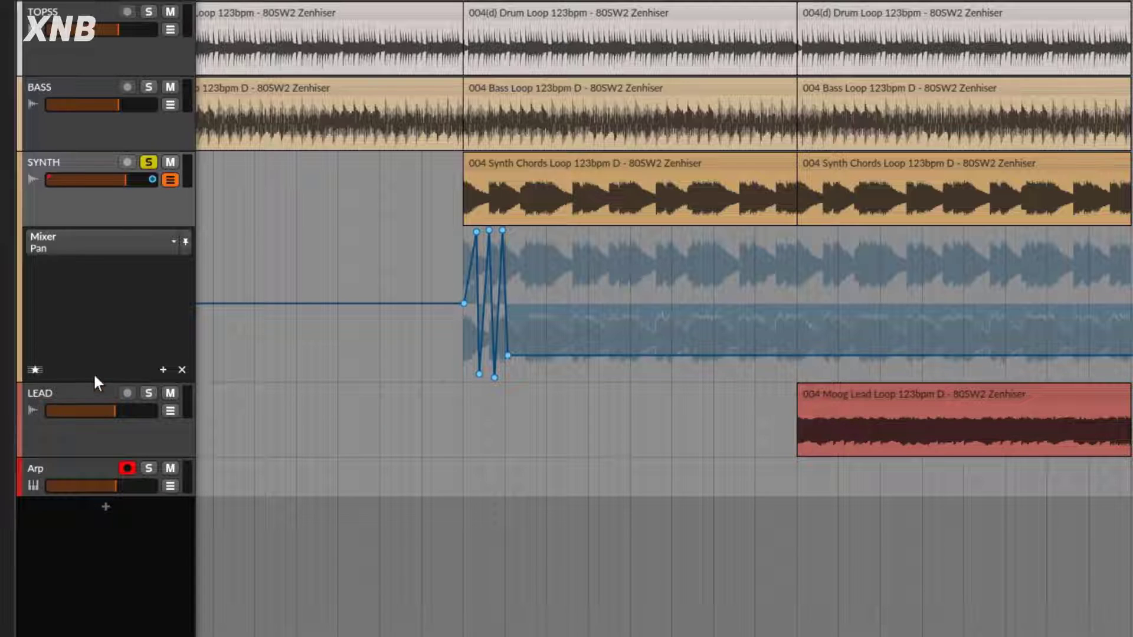
- Reduce the SYNTH Pan lane's height and toggle the track's automation lanes between the single lane, all automated lanes and hidden
{"action": "left_click_drag", "start_coordinate": [95, 382], "coordinate": [97, 328]}
{"action": "left_click", "coordinate": [36, 316]}
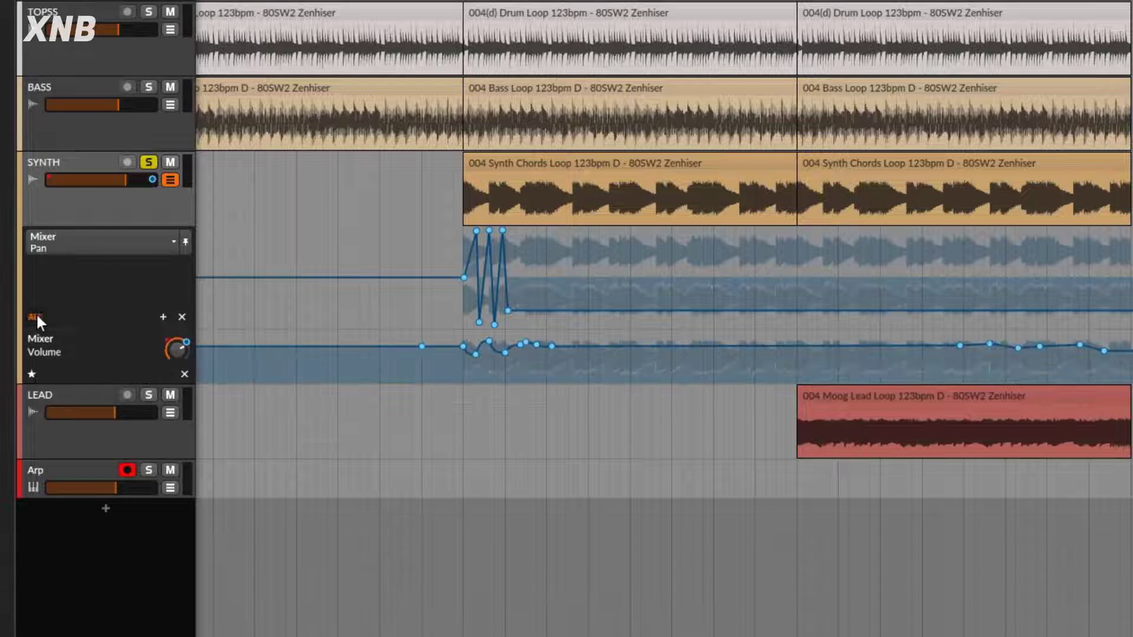
{"action": "left_click", "coordinate": [36, 314]}
{"action": "left_click", "coordinate": [37, 314]}
{"action": "left_click", "coordinate": [36, 314]}
{"action": "left_click", "coordinate": [171, 180]}
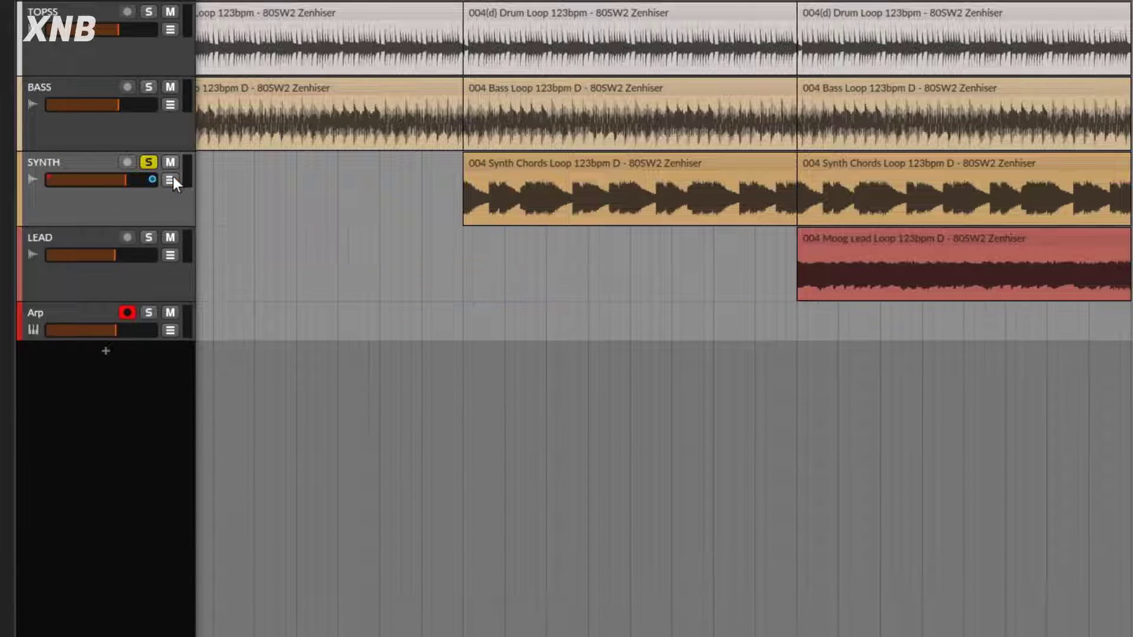
{"action": "left_click", "coordinate": [172, 179]}
- Mark the SYNTH track's additional Volume lane as a favorite and display all of the track's automated lanes
{"action": "left_click", "coordinate": [36, 315]}
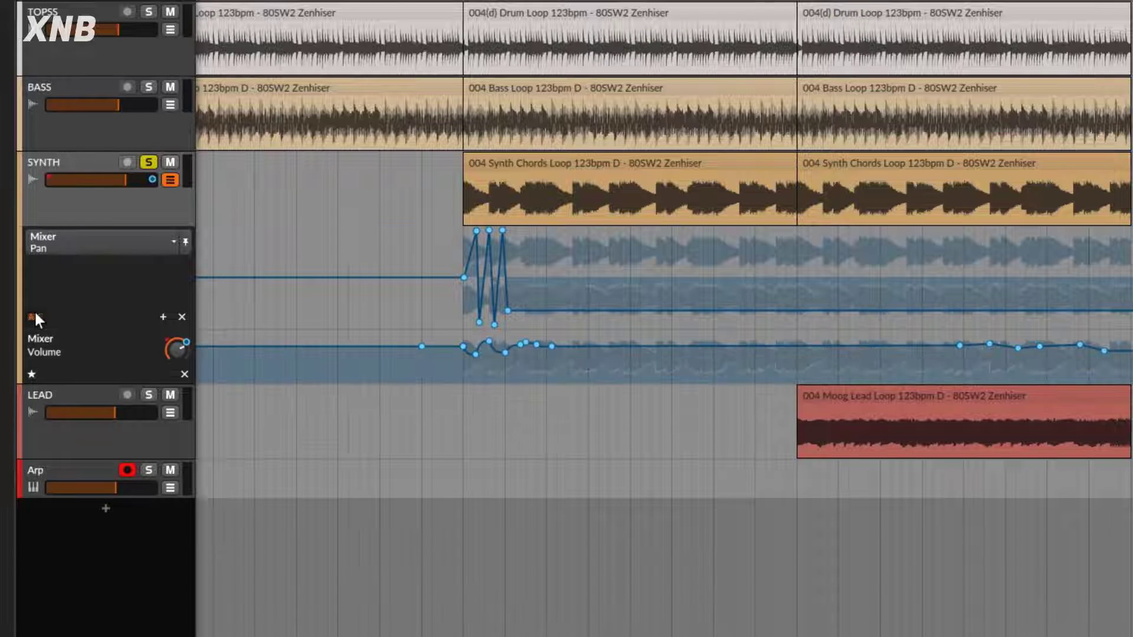
{"action": "left_click", "coordinate": [32, 373]}
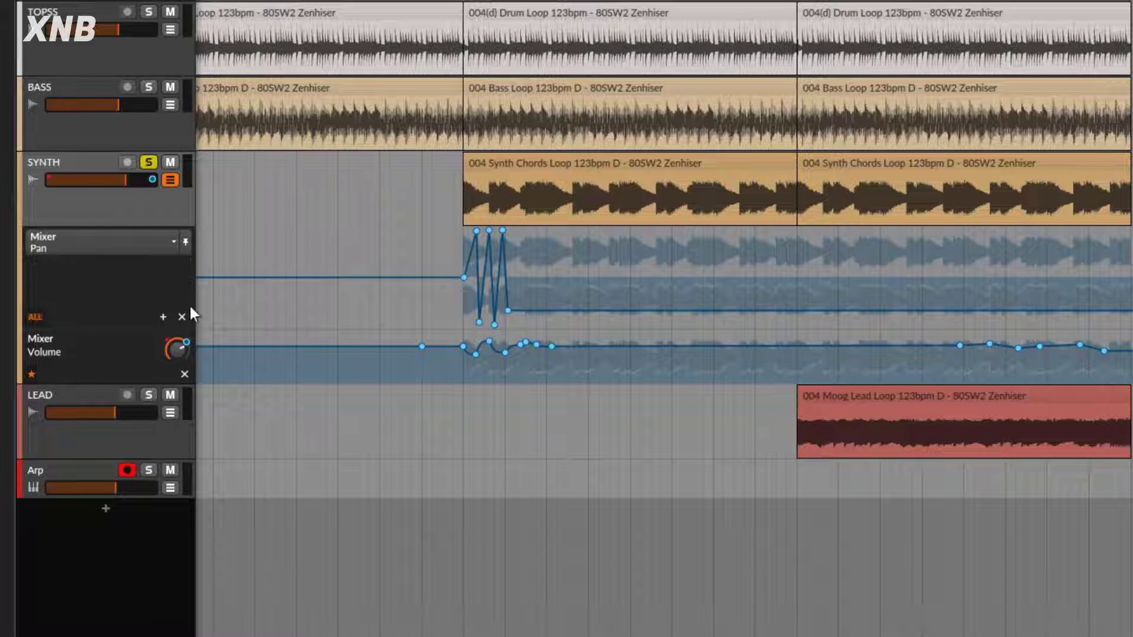
{"action": "left_click", "coordinate": [35, 317]}
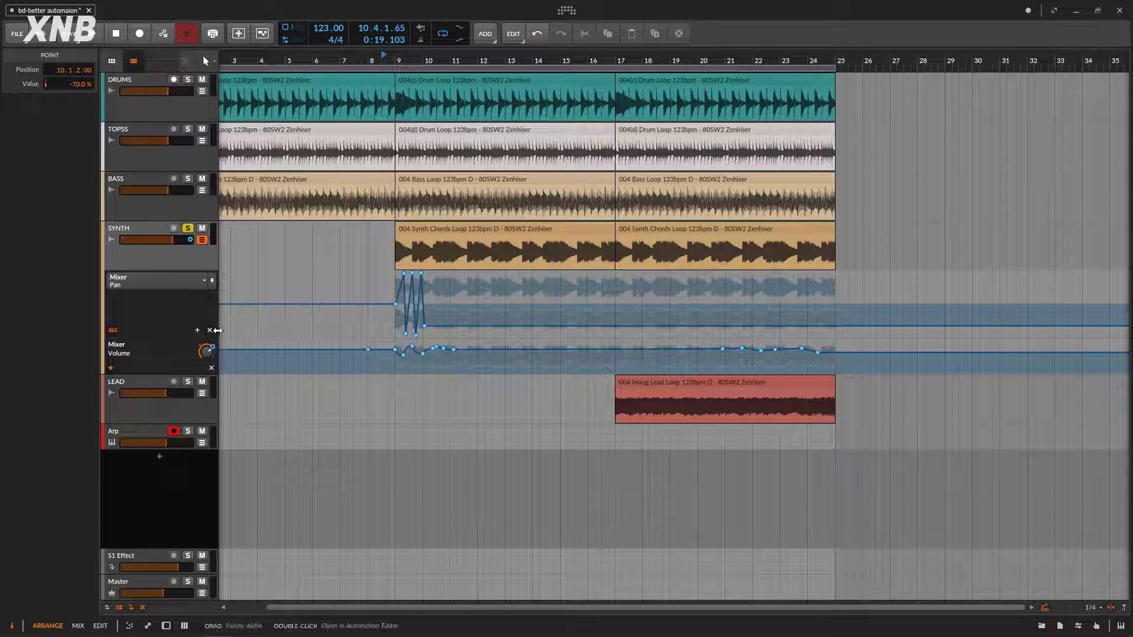
- Delete the SYNTH track's Pan lane with its automation and check the Pan parameter in an enlarged automation editor
{"action": "left_click", "coordinate": [210, 331]}
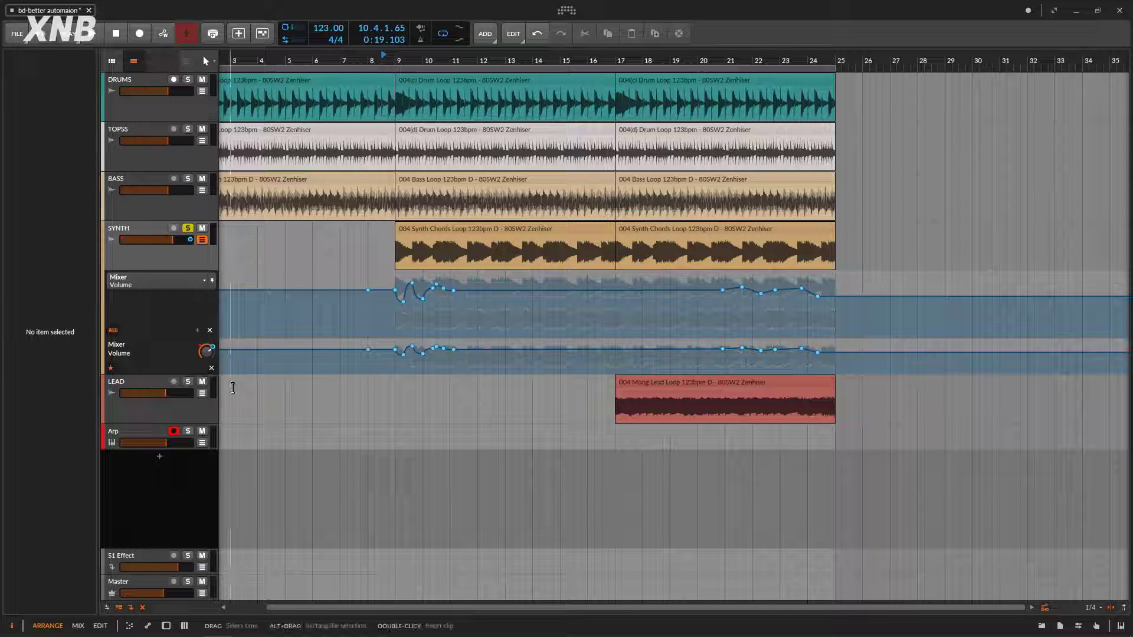
{"action": "left_click", "coordinate": [437, 57]}
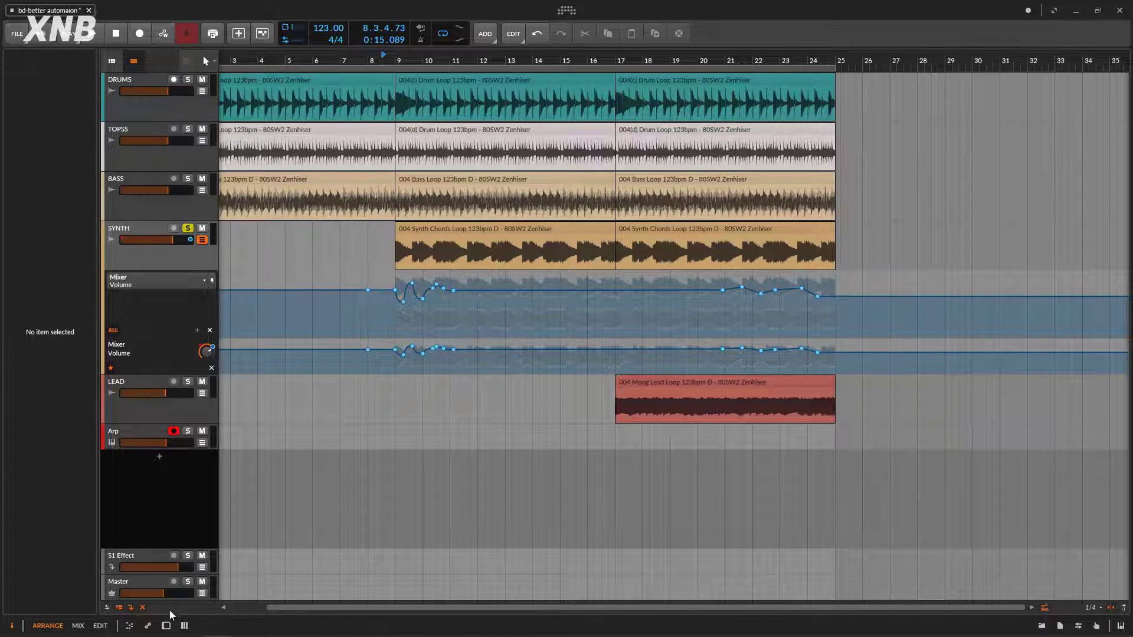
{"action": "left_click", "coordinate": [148, 625]}
{"action": "left_click_drag", "start_coordinate": [501, 550], "coordinate": [519, 260]}
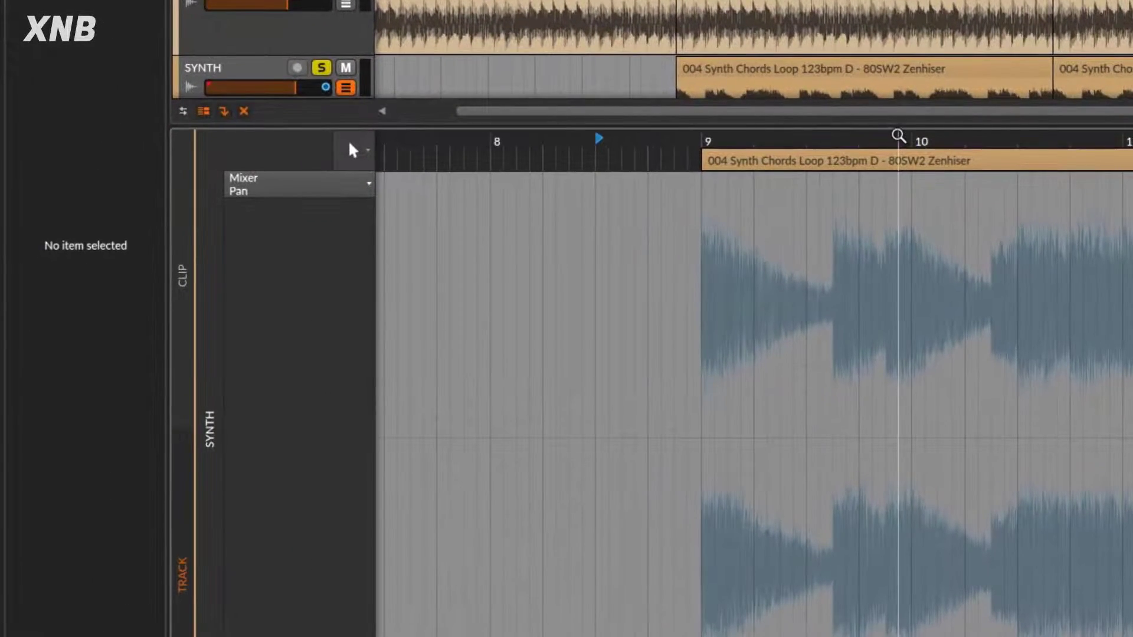
{"action": "left_click", "coordinate": [311, 185]}
{"action": "key", "text": "Escape"}
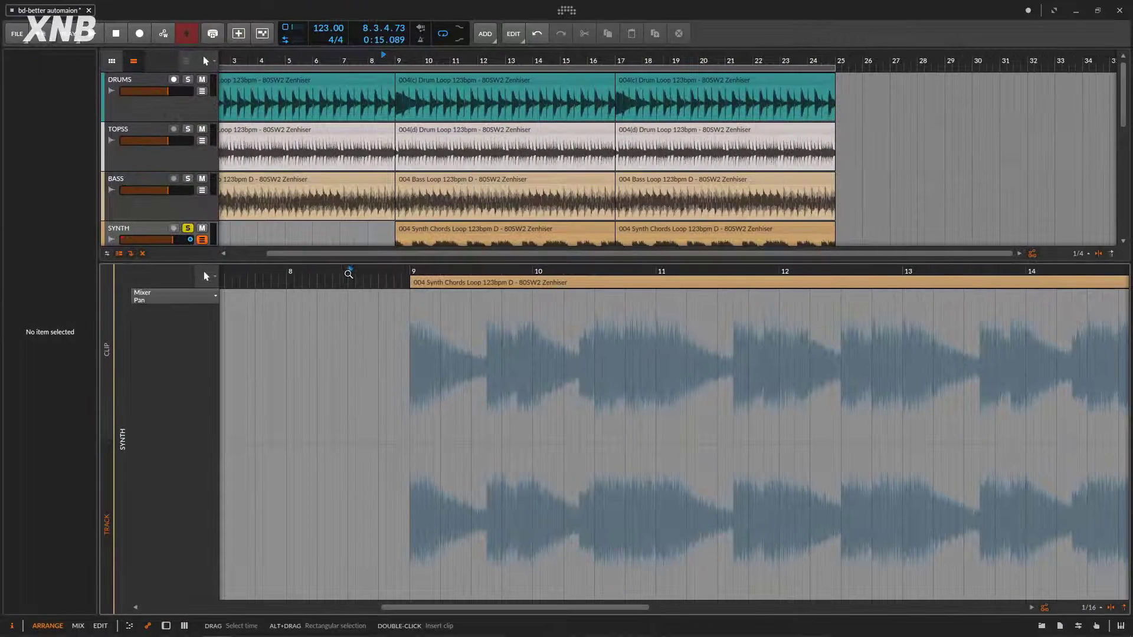
- Set the playback start to bar 9 and delete the SYNTH track's Volume lane with its automation, hiding the track's lanes
{"action": "left_click", "coordinate": [411, 263]}
{"action": "left_click", "coordinate": [503, 216]}
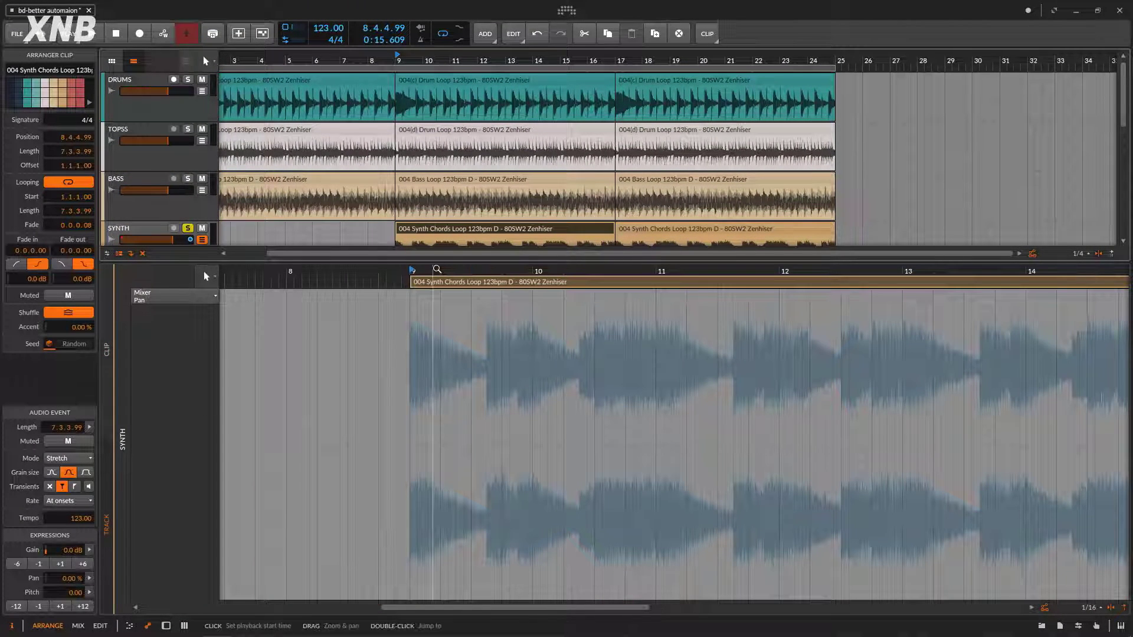
{"action": "left_click_drag", "start_coordinate": [433, 271], "coordinate": [404, 402]}
{"action": "left_click", "coordinate": [198, 311]}
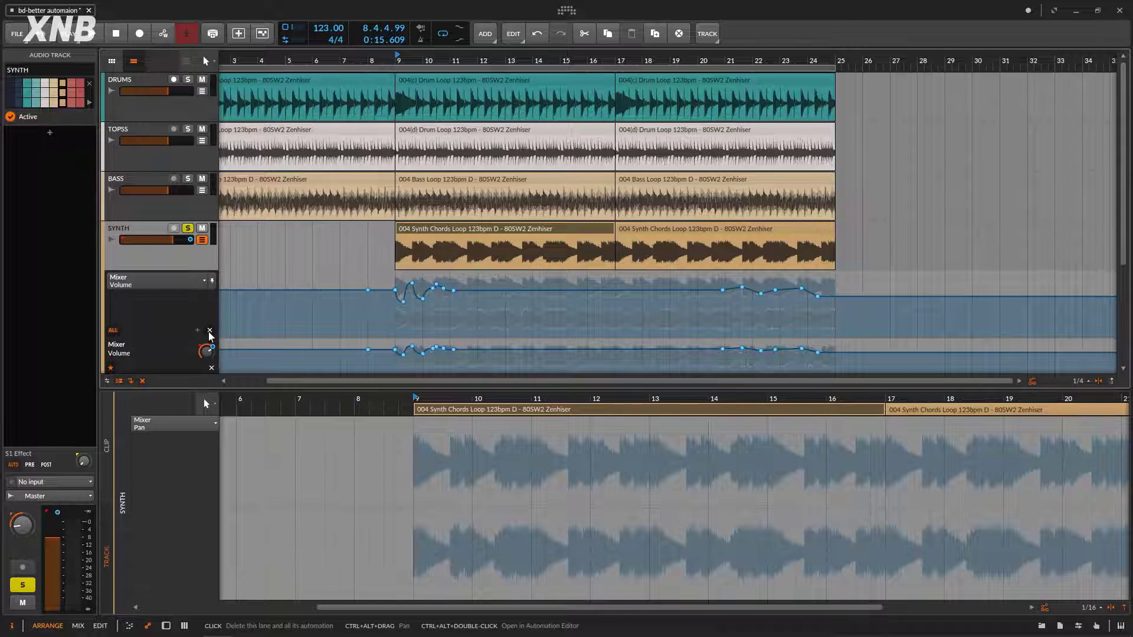
{"action": "scroll", "coordinate": [198, 311], "scroll_direction": "down", "scroll_amount": 3}
{"action": "left_click", "coordinate": [211, 283]}
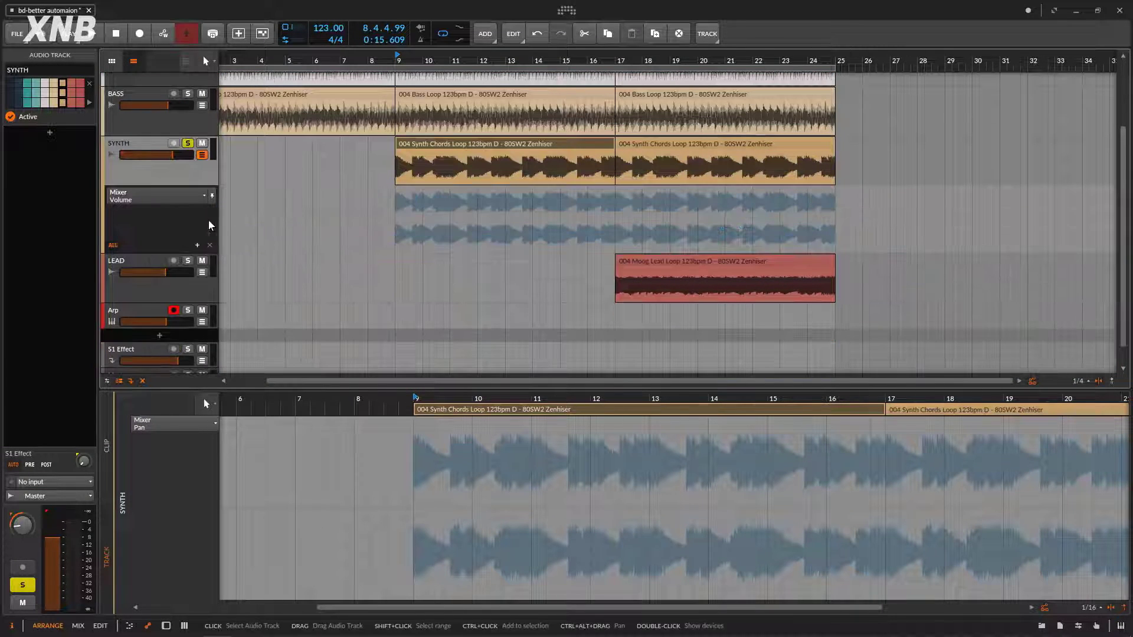
{"action": "left_click", "coordinate": [202, 155]}
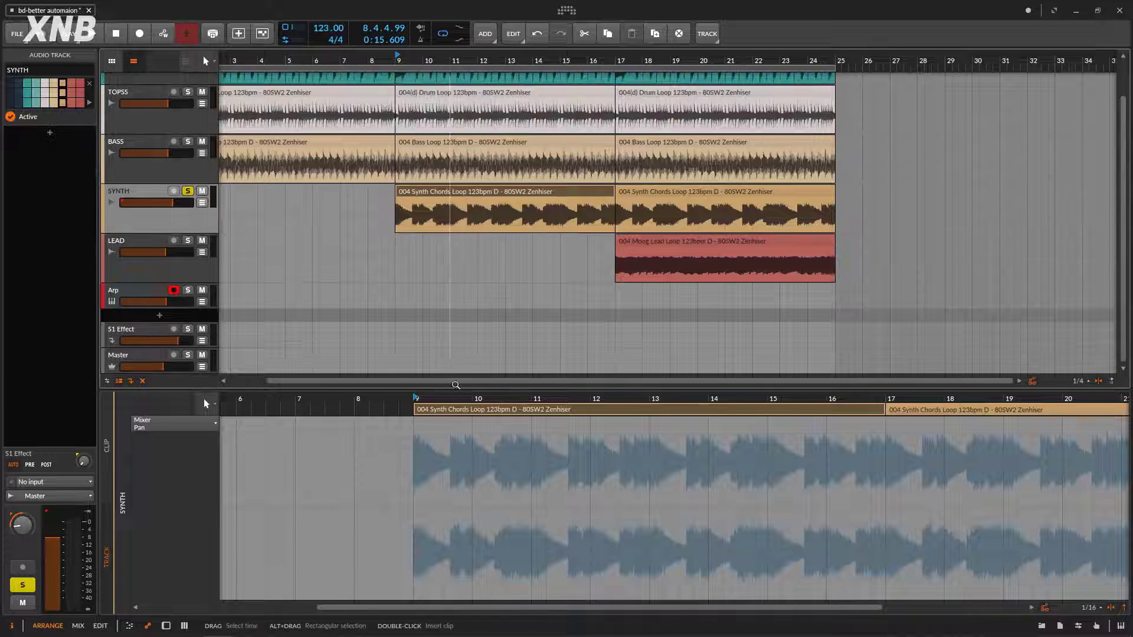
- Draw a freehand SYNTH Pan curve with the Pen tool during playback, from just after bar 9 to just after bar 17
{"action": "left_click_drag", "start_coordinate": [456, 388], "coordinate": [429, 326]}
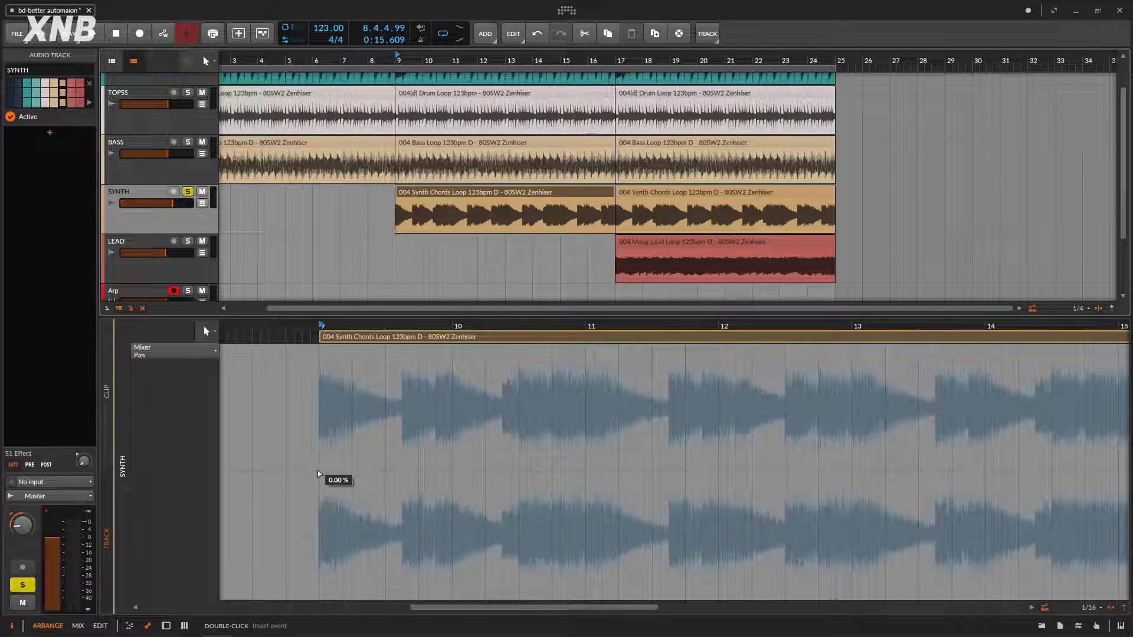
{"action": "right_click", "coordinate": [363, 411]}
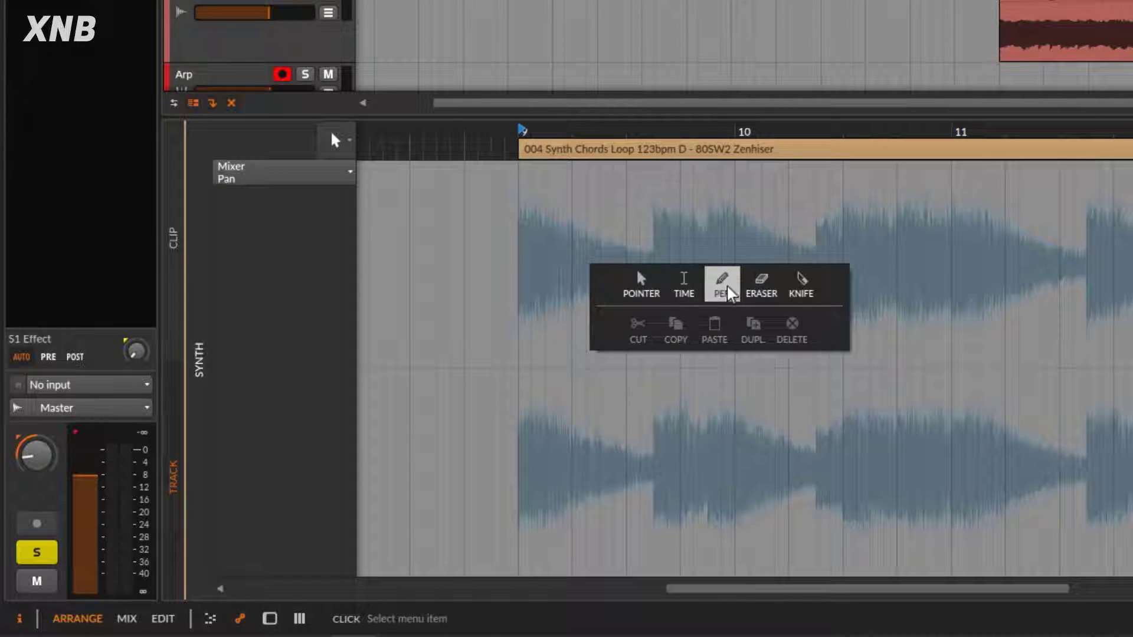
{"action": "left_click", "coordinate": [724, 284]}
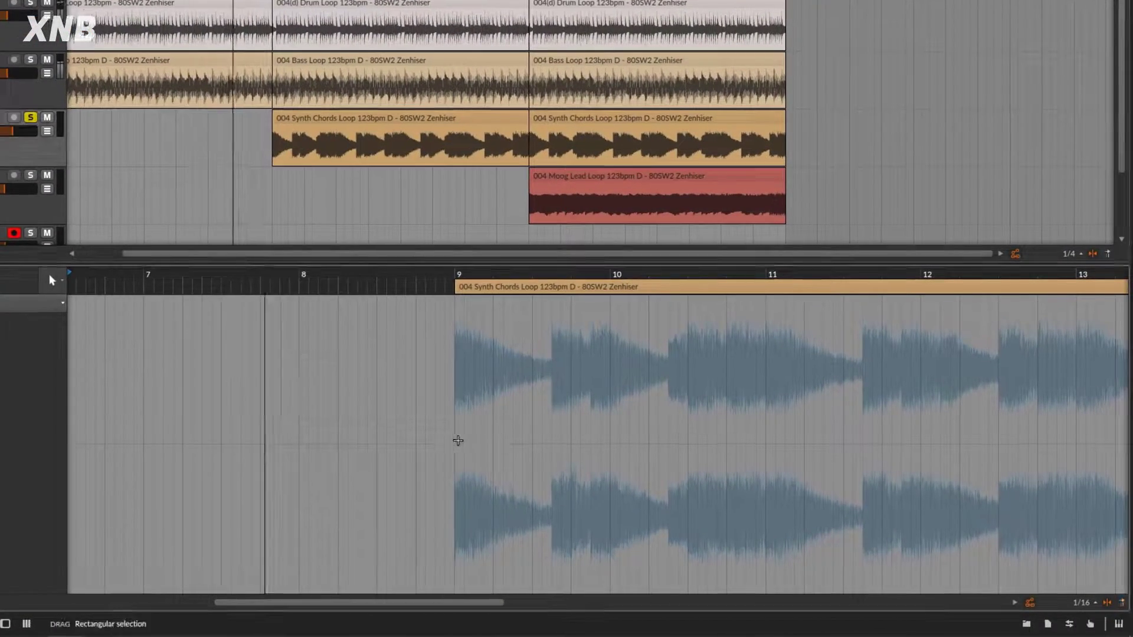
{"action": "right_click", "coordinate": [561, 466]}
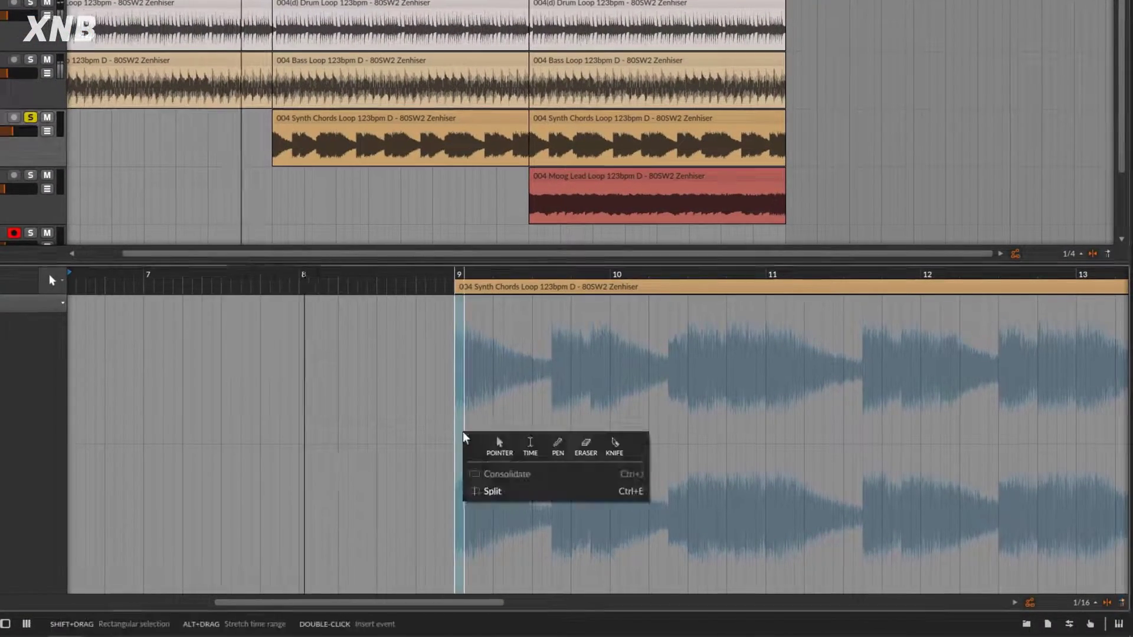
{"action": "left_click", "coordinate": [557, 446]}
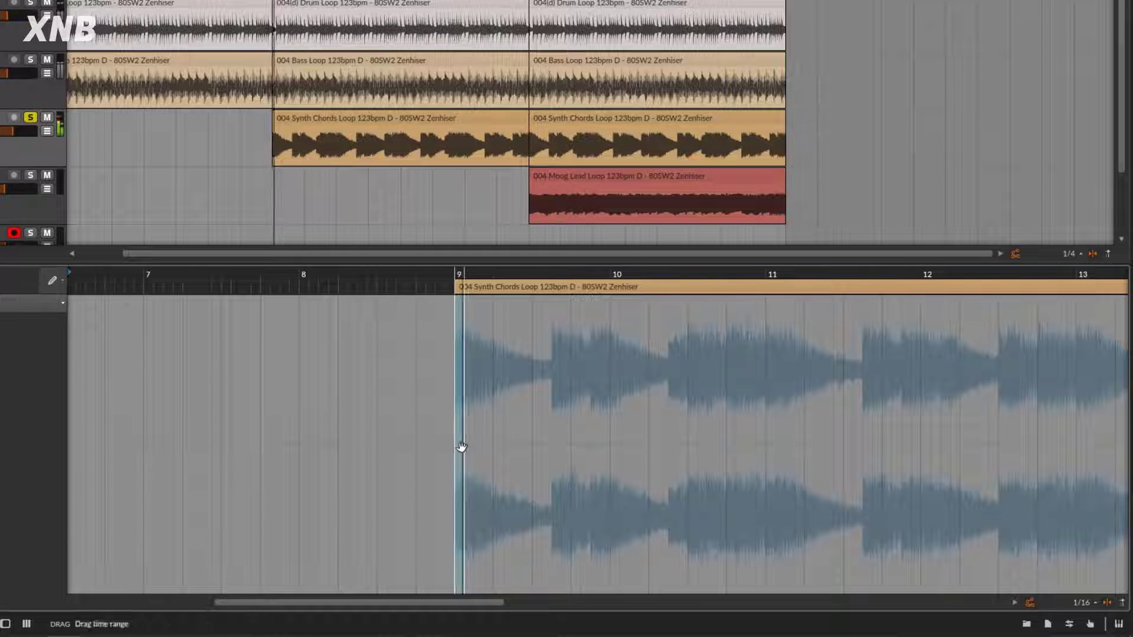
{"action": "mouse_move", "coordinate": [483, 446]}
{"action": "left_mouse_down"}
{"action": "mouse_move", "coordinate": [543, 399]}
{"action": "mouse_move", "coordinate": [698, 444]}
{"action": "mouse_move", "coordinate": [782, 432]}
{"action": "mouse_move", "coordinate": [820, 394]}
{"action": "mouse_move", "coordinate": [834, 458]}
{"action": "mouse_move", "coordinate": [872, 436]}
{"action": "mouse_move", "coordinate": [922, 453]}
{"action": "mouse_move", "coordinate": [981, 413]}
{"action": "mouse_move", "coordinate": [1043, 478]}
{"action": "mouse_move", "coordinate": [1082, 328]}
{"action": "mouse_move", "coordinate": [1124, 532]}
{"action": "mouse_move", "coordinate": [1128, 354]}
{"action": "mouse_move", "coordinate": [1105, 470]}
{"action": "mouse_move", "coordinate": [1121, 449]}
{"action": "mouse_move", "coordinate": [1098, 407]}
{"action": "mouse_move", "coordinate": [1036, 475]}
{"action": "mouse_move", "coordinate": [1027, 374]}
{"action": "mouse_move", "coordinate": [962, 435]}
{"action": "mouse_move", "coordinate": [1112, 363]}
{"action": "mouse_move", "coordinate": [1124, 449]}
{"action": "mouse_move", "coordinate": [1098, 378]}
{"action": "mouse_move", "coordinate": [982, 417]}
{"action": "mouse_move", "coordinate": [1121, 375]}
{"action": "mouse_move", "coordinate": [1124, 445]}
{"action": "left_mouse_up"}
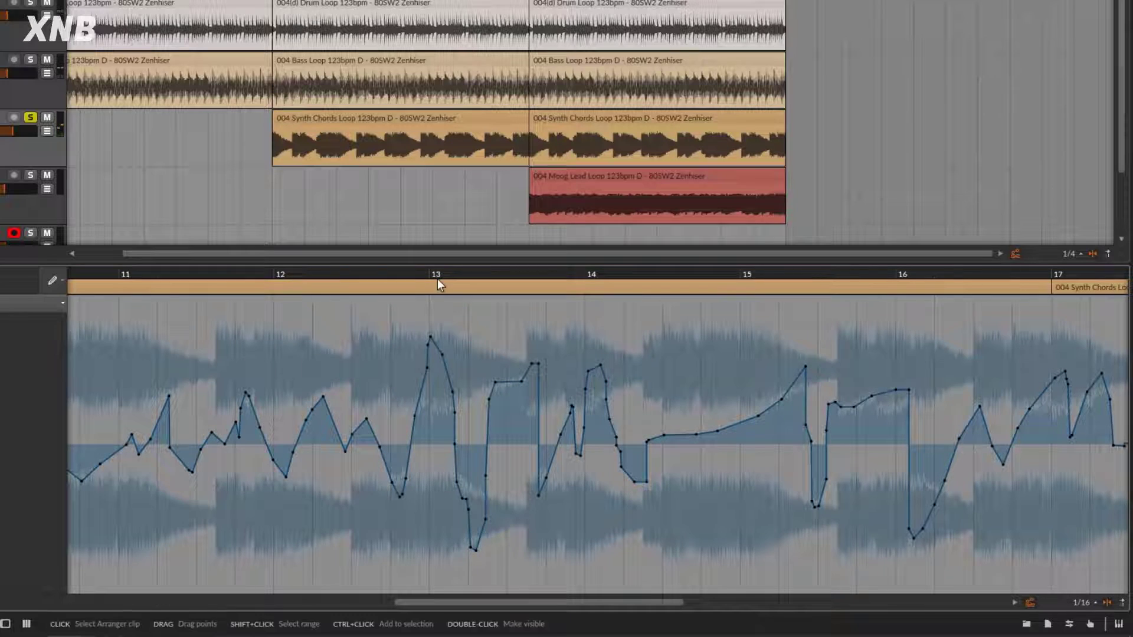
- Move the playback start to just before bar 9 and audition the drawn SYNTH Pan curve
{"action": "left_click", "coordinate": [437, 278]}
{"action": "left_click_drag", "start_coordinate": [437, 278], "coordinate": [537, 279]}
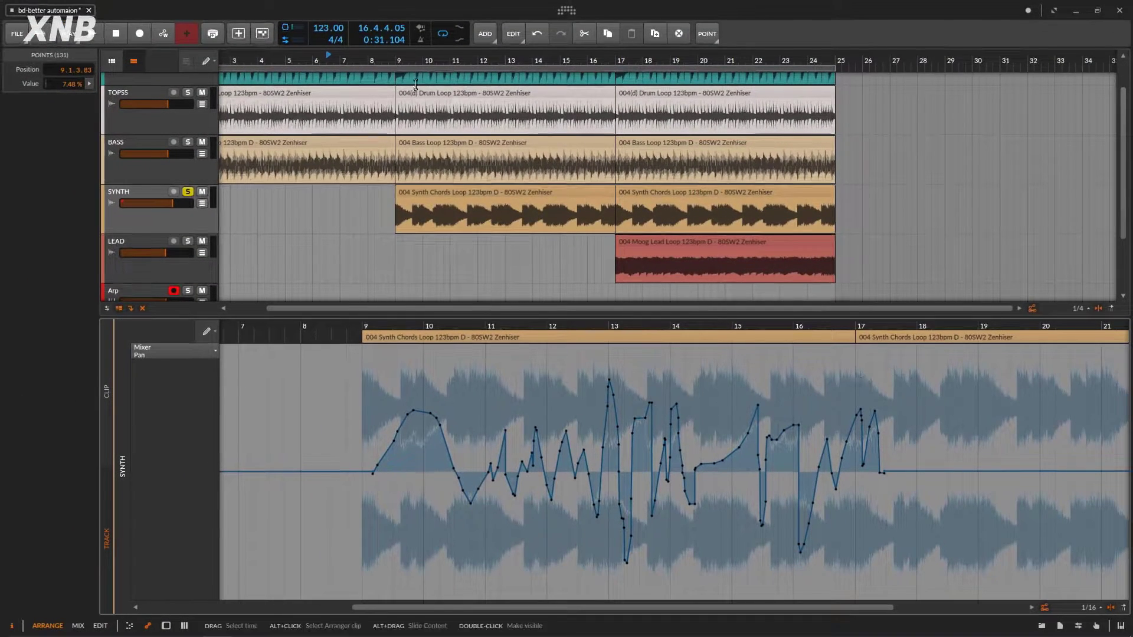
{"action": "left_click", "coordinate": [368, 50]}
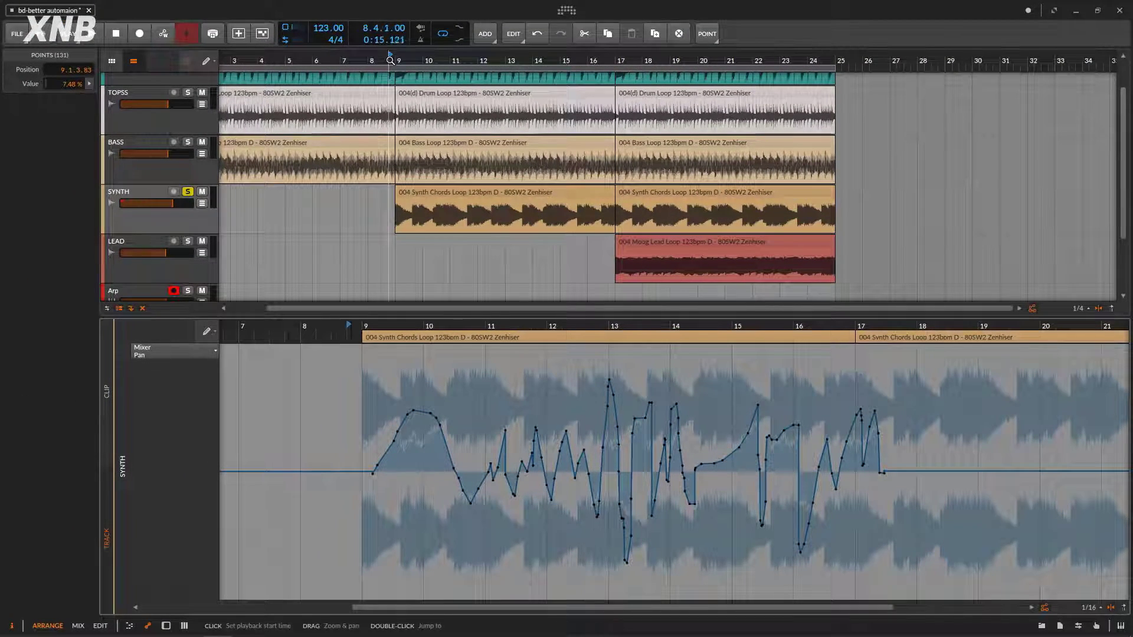
{"action": "key", "text": "space"}
{"action": "left_click", "coordinate": [186, 216]}
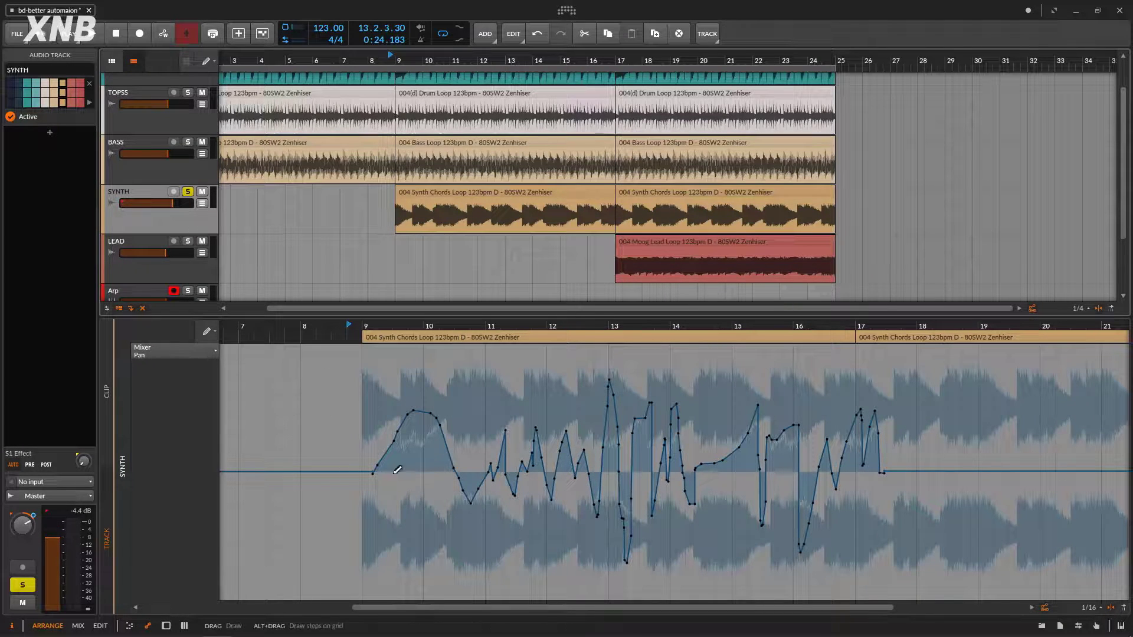
- Erase the drawn SYNTH Pan automation from about bar 8 to past bar 18 using the Eraser tool
{"action": "right_click", "coordinate": [354, 383]}
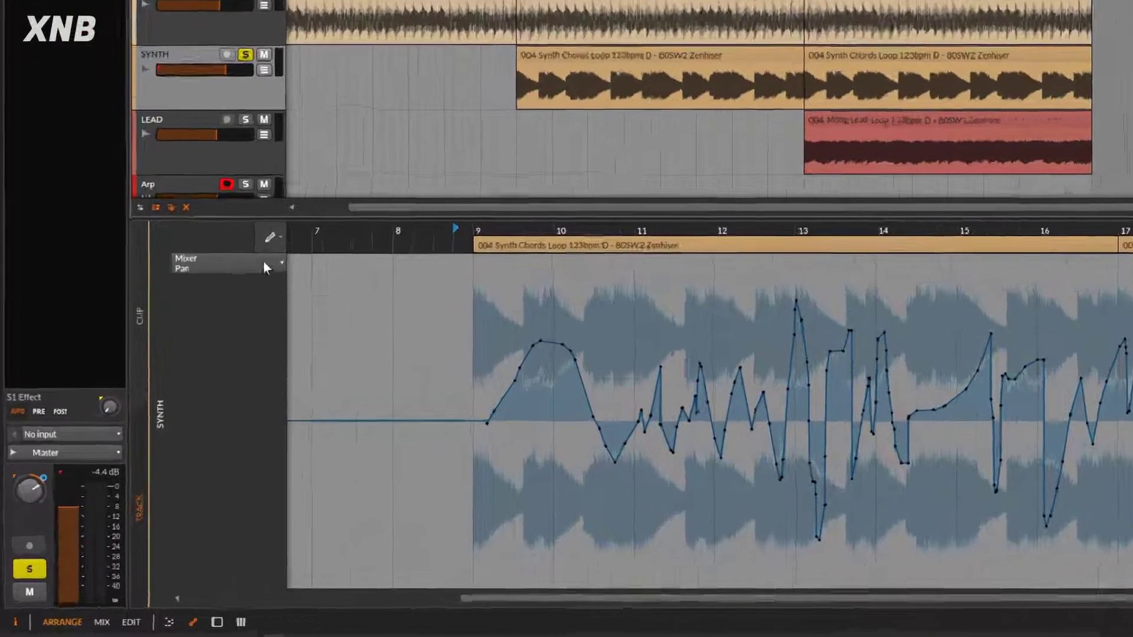
{"action": "left_click", "coordinate": [206, 331]}
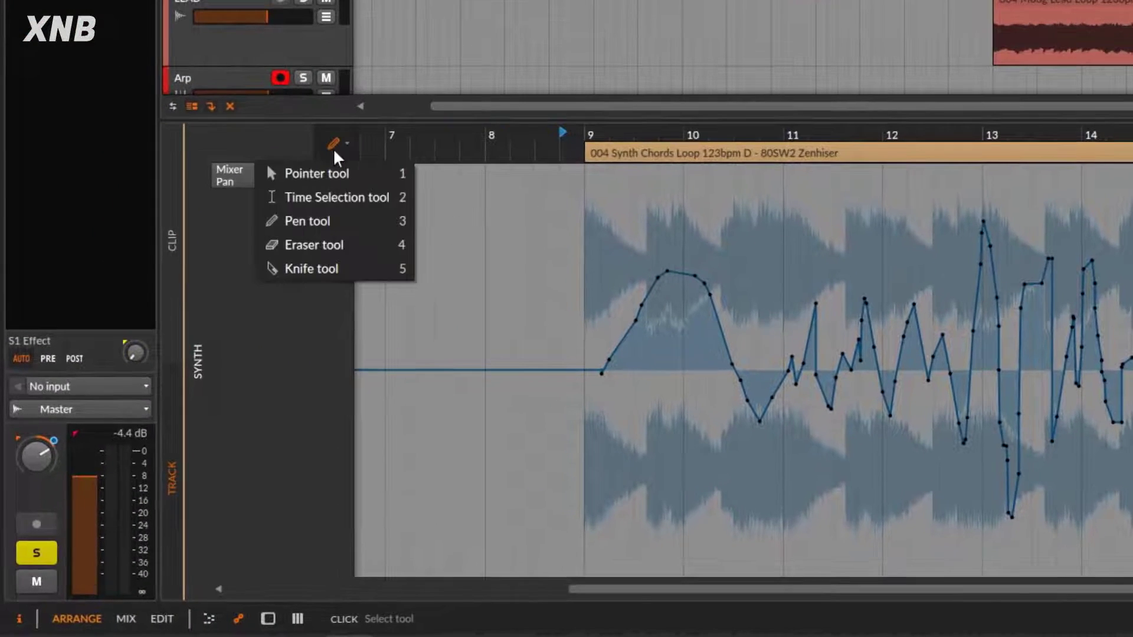
{"action": "left_click", "coordinate": [328, 243]}
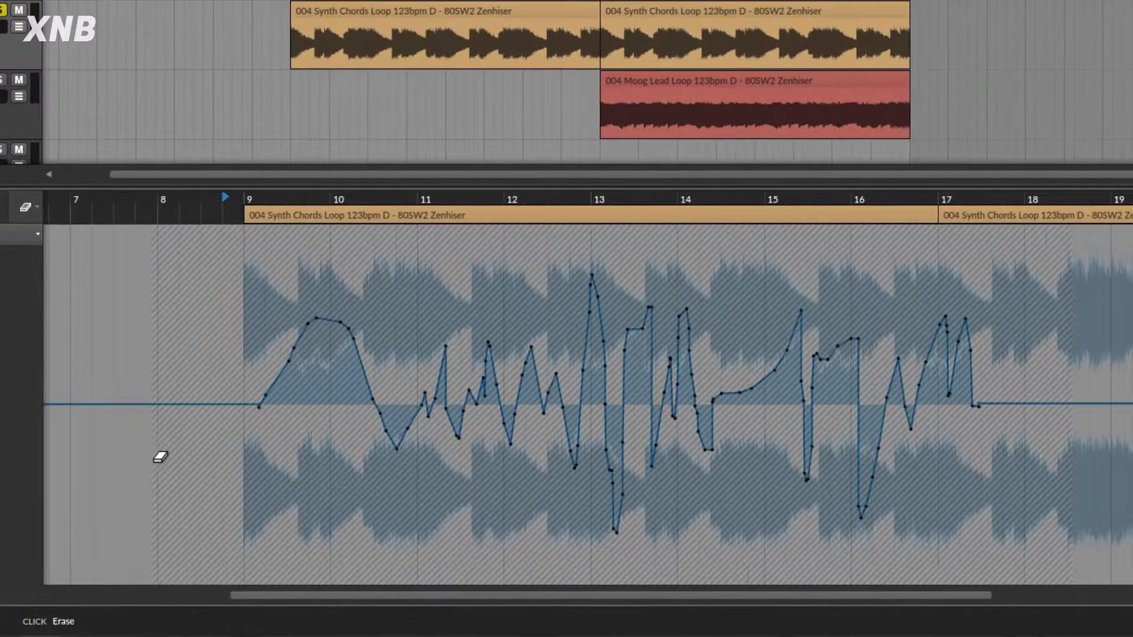
{"action": "key", "text": "ctrl+z"}
{"action": "left_click", "coordinate": [175, 451]}
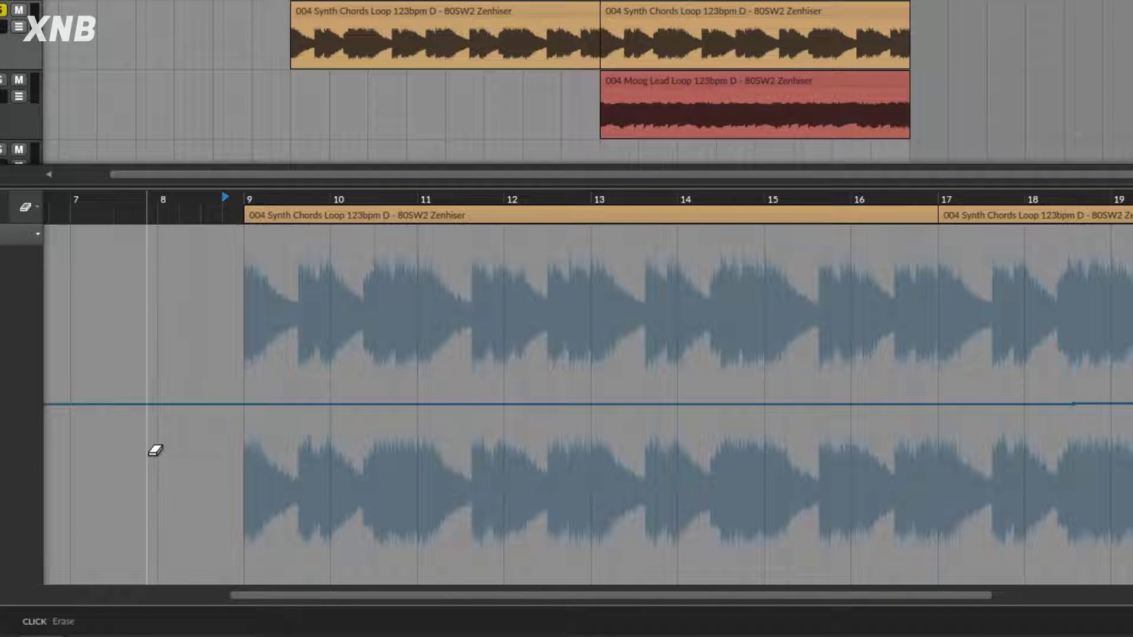
{"action": "mouse_move", "coordinate": [160, 258]}
{"action": "left_mouse_down"}
{"action": "mouse_move", "coordinate": [855, 326]}
{"action": "mouse_move", "coordinate": [969, 326]}
{"action": "mouse_move", "coordinate": [947, 335]}
{"action": "left_mouse_up"}
{"action": "left_click_drag", "start_coordinate": [896, 386], "coordinate": [896, 387]}
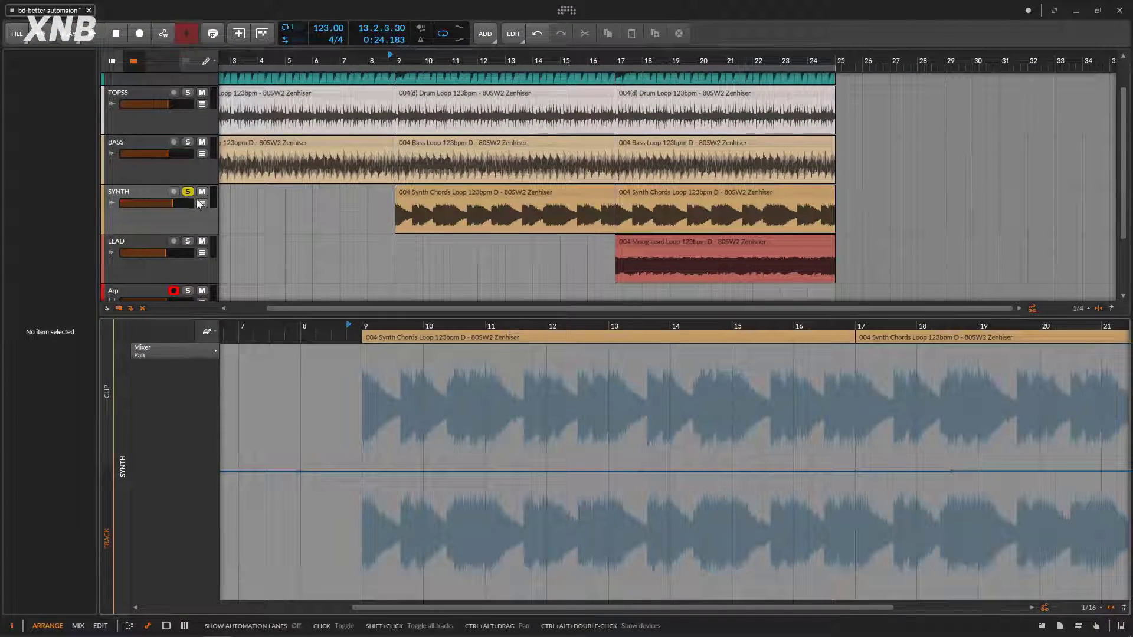
- Show the SYNTH track's automation lanes in the arrangement, check the Volume and Pan lanes, and hide them again
{"action": "left_click_drag", "start_coordinate": [307, 314], "coordinate": [307, 323]}
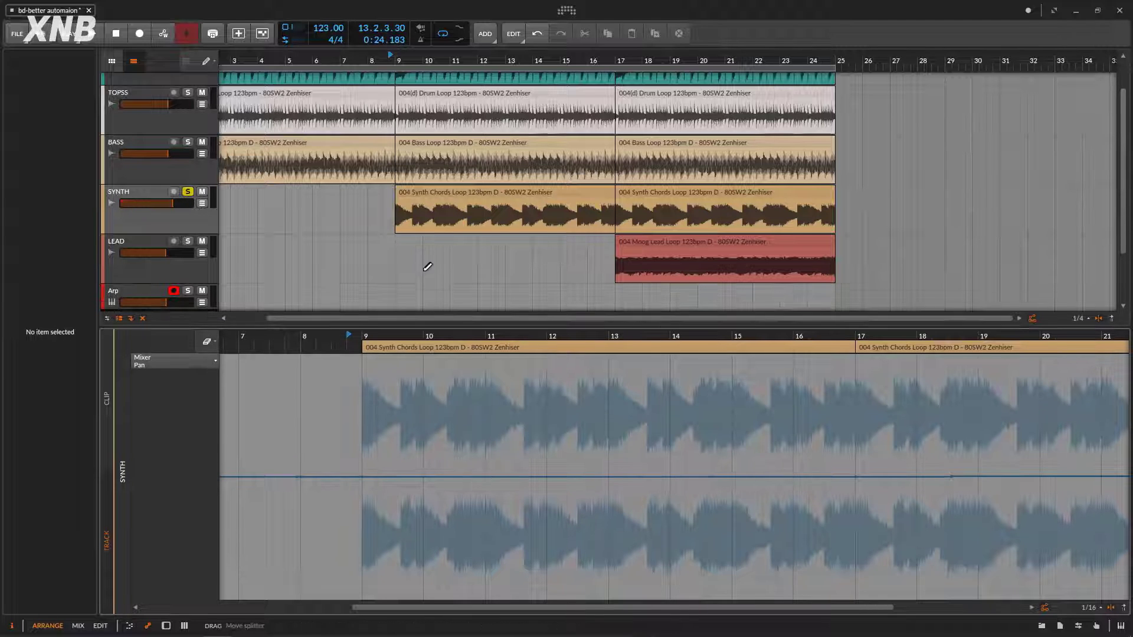
{"action": "left_click", "coordinate": [202, 203]}
{"action": "scroll", "coordinate": [147, 232], "scroll_direction": "down", "scroll_amount": 2}
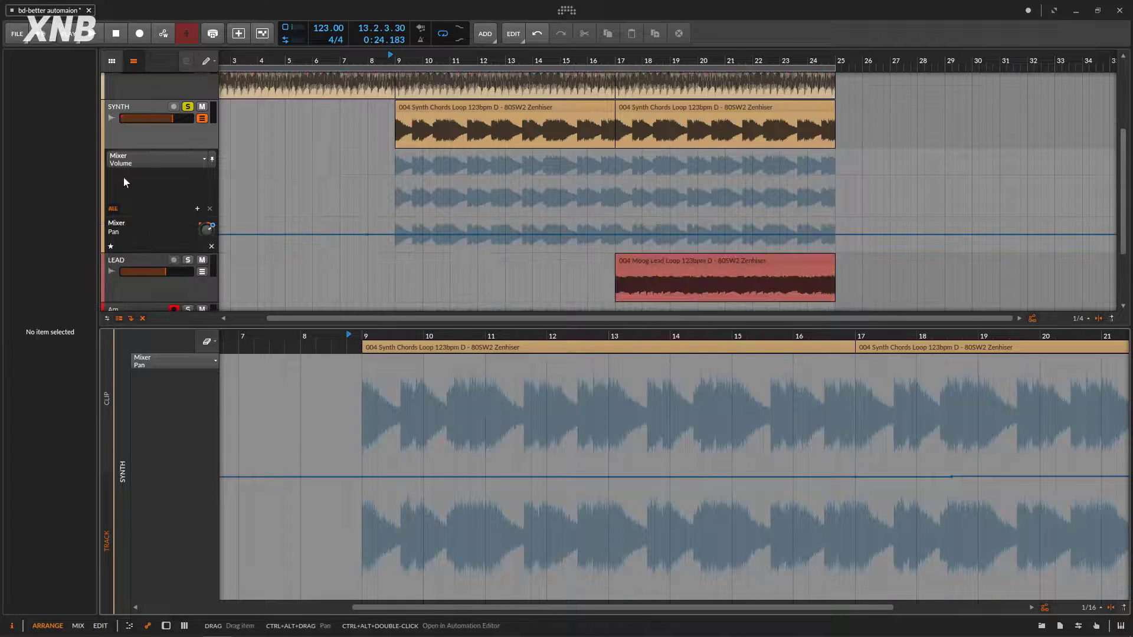
{"action": "left_click", "coordinate": [200, 156]}
{"action": "left_click", "coordinate": [169, 177]}
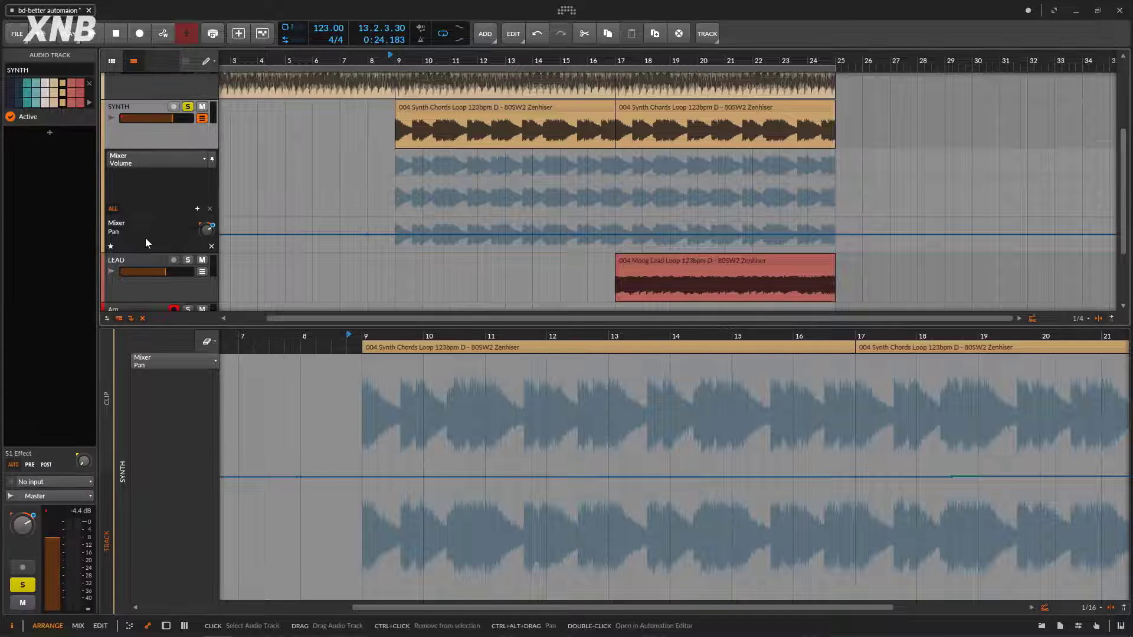
{"action": "left_click", "coordinate": [201, 118]}
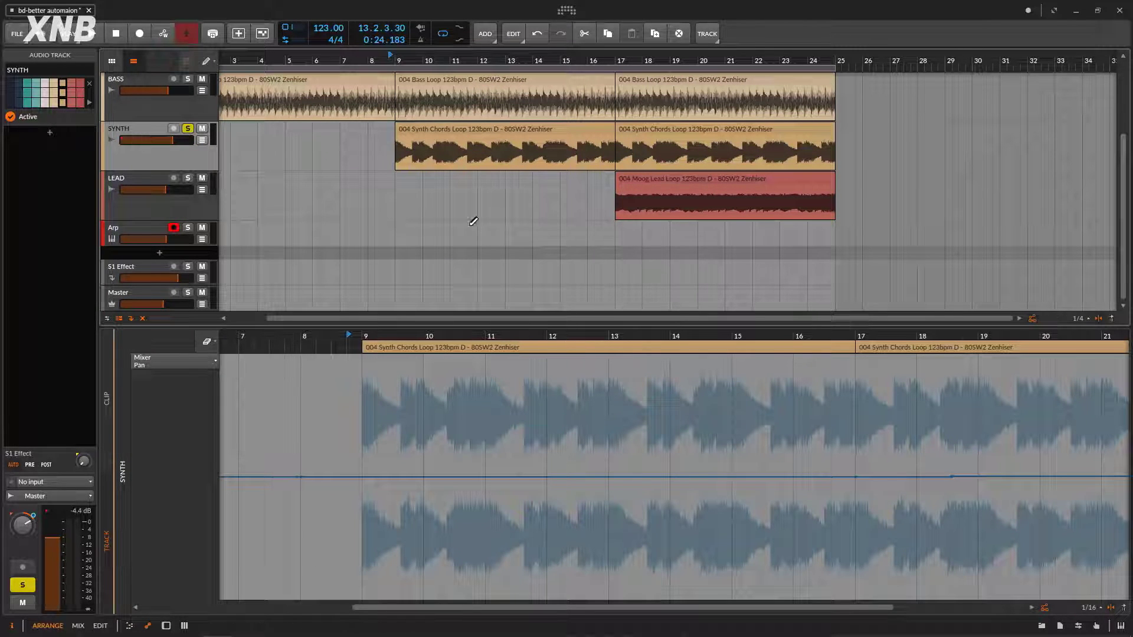
- Turn off solo on the SYNTH track and collapse the automation editor to give the arrangement full height
{"action": "left_click", "coordinate": [188, 128]}
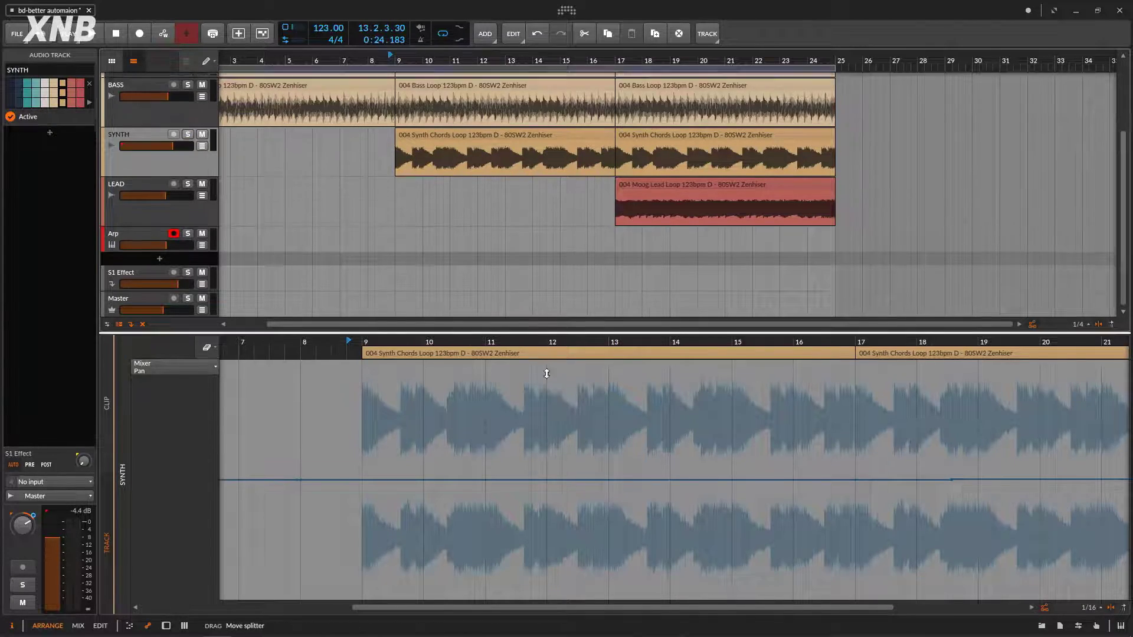
{"action": "left_click_drag", "start_coordinate": [527, 327], "coordinate": [528, 611]}
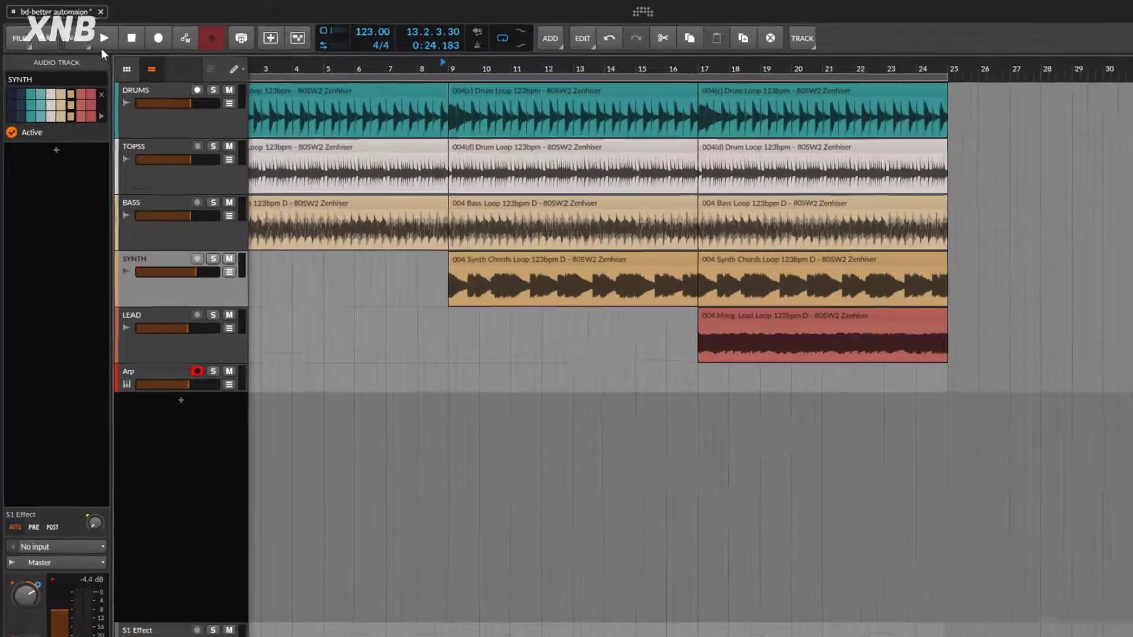
- Examine the arranger's Automation Write modes Latch, Touch and Write in the playback settings and close them
{"action": "left_click", "coordinate": [69, 32]}
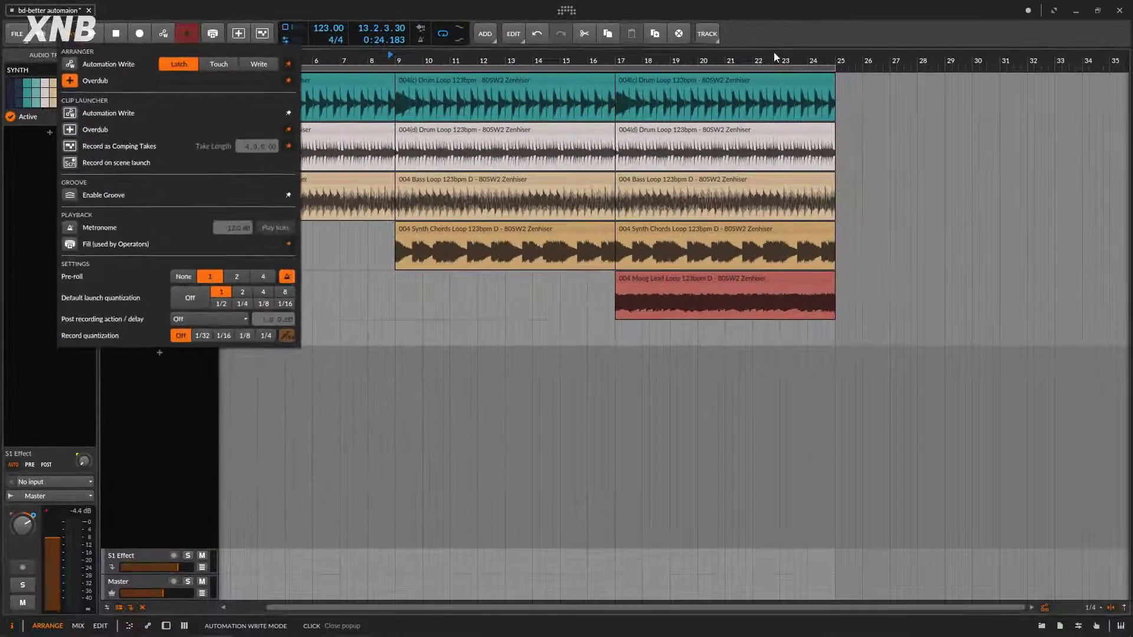
{"action": "left_click", "coordinate": [776, 57]}
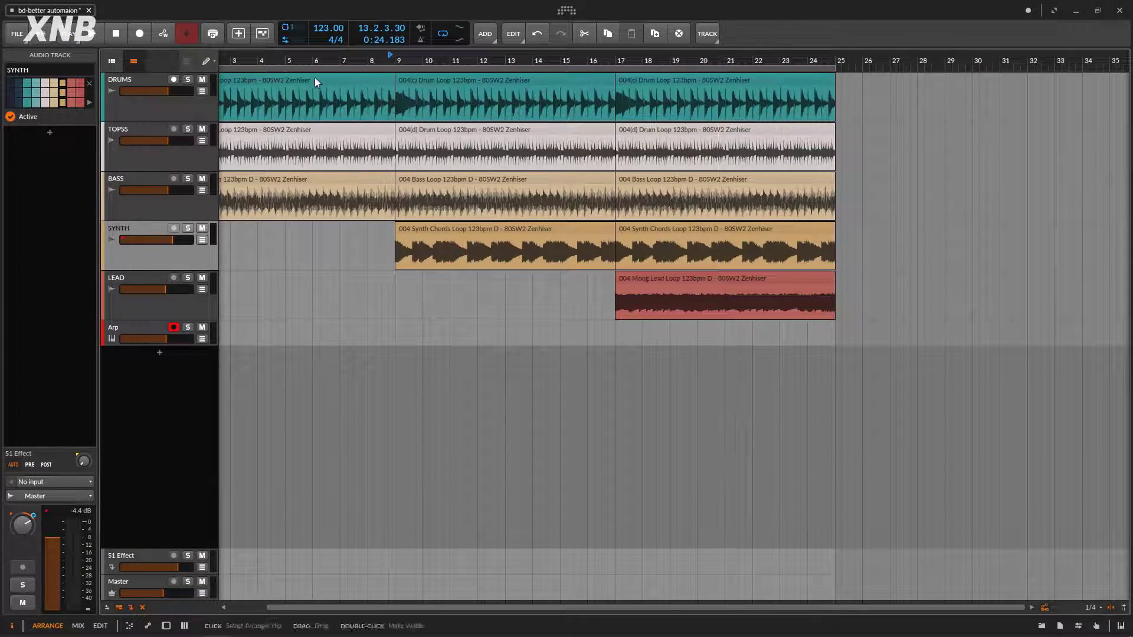
- Lower the SYNTH track's volume slightly, show its automation lanes and remove its remaining automation
{"action": "left_click_drag", "start_coordinate": [354, 61], "coordinate": [260, 212]}
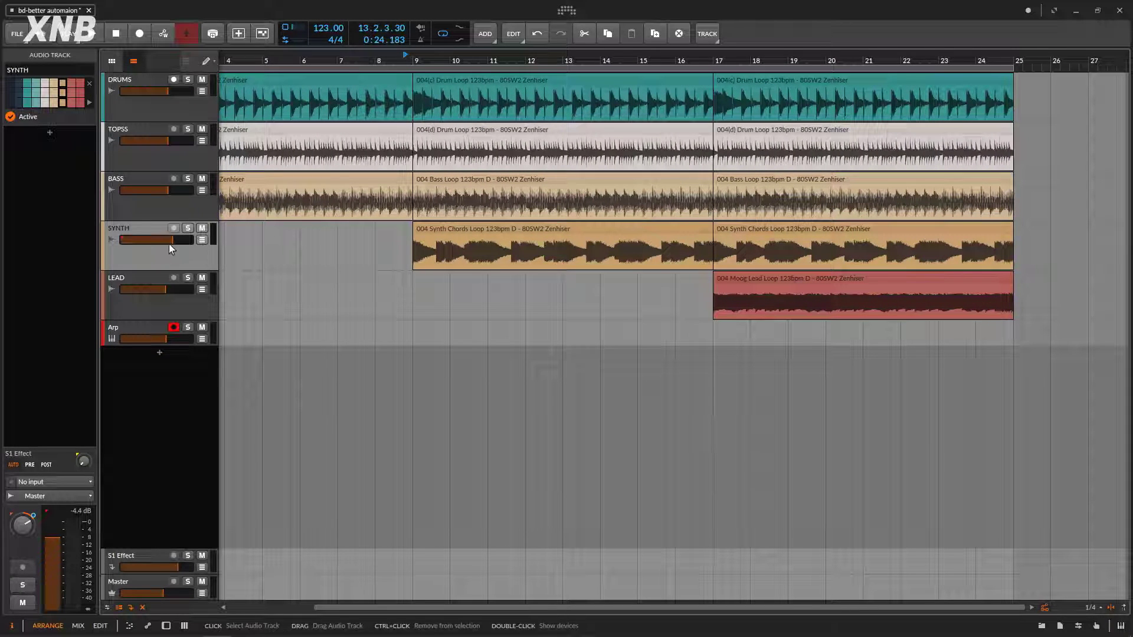
{"action": "left_click_drag", "start_coordinate": [170, 242], "coordinate": [167, 240]}
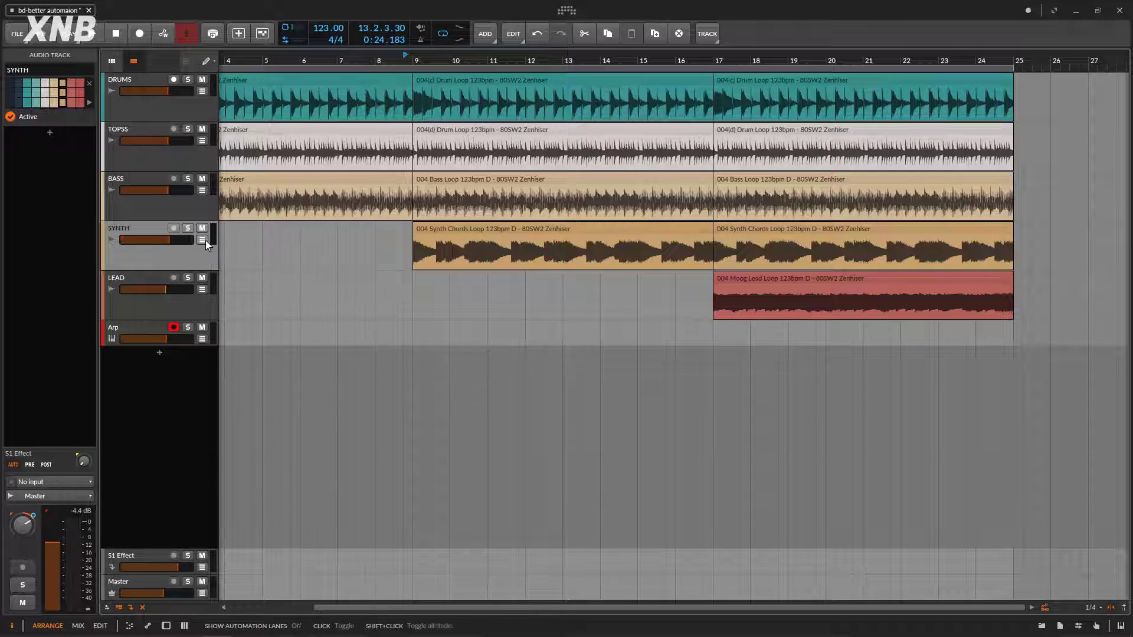
{"action": "left_click", "coordinate": [202, 240]}
{"action": "left_click", "coordinate": [210, 369]}
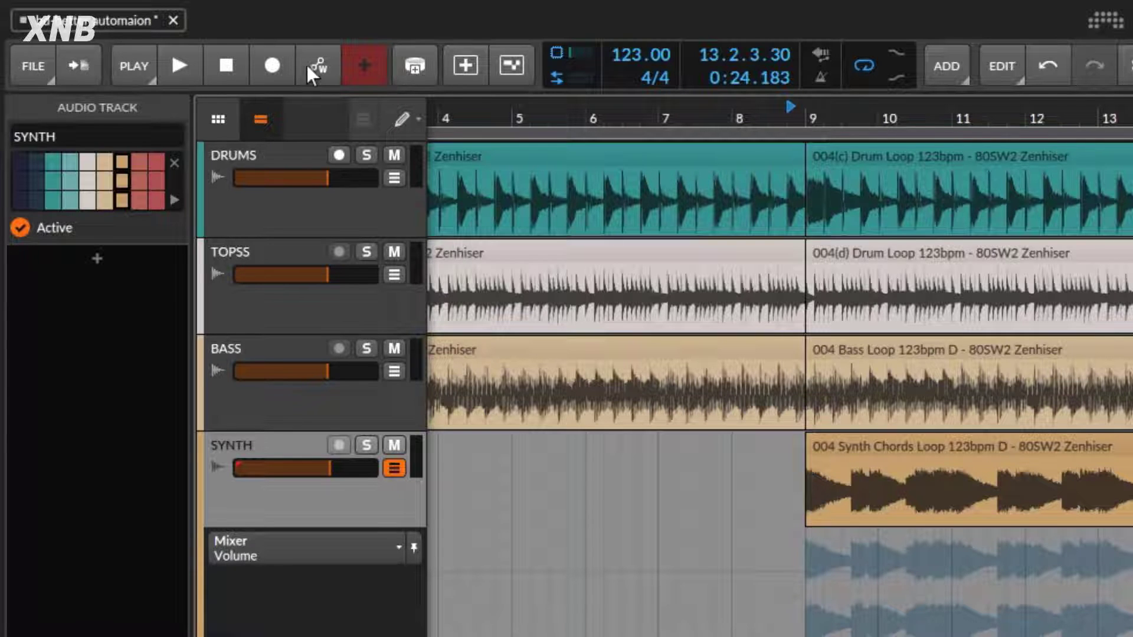
- Check the arranger's Automation Write mode in the playback settings and enable arranger automation writing
{"action": "left_click", "coordinate": [135, 67]}
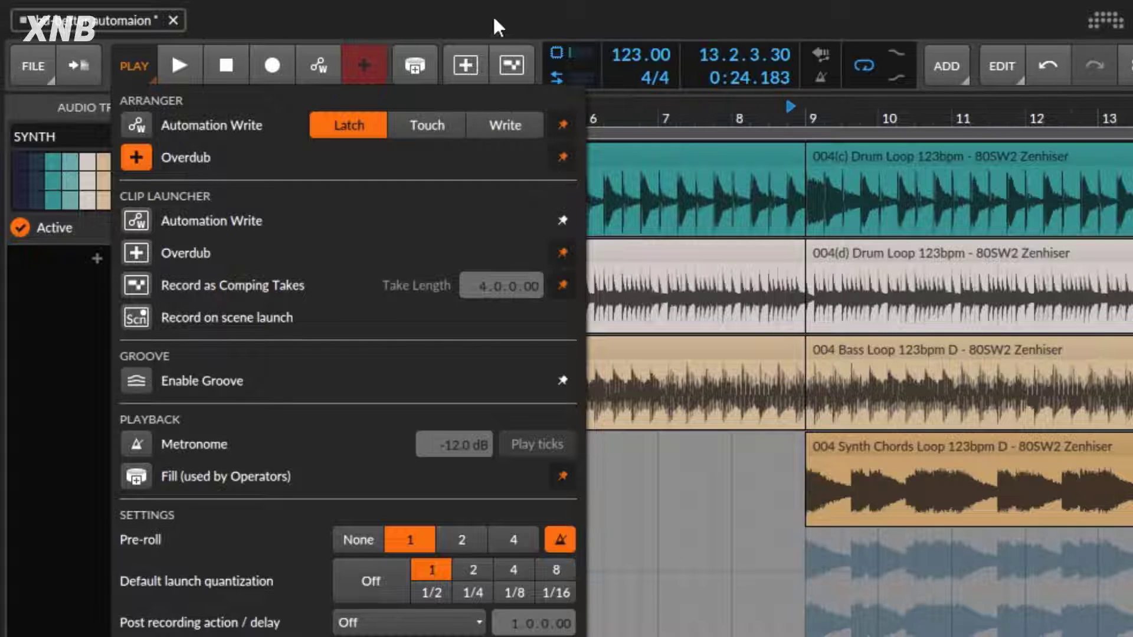
{"action": "left_click", "coordinate": [307, 66]}
{"action": "left_click", "coordinate": [317, 66]}
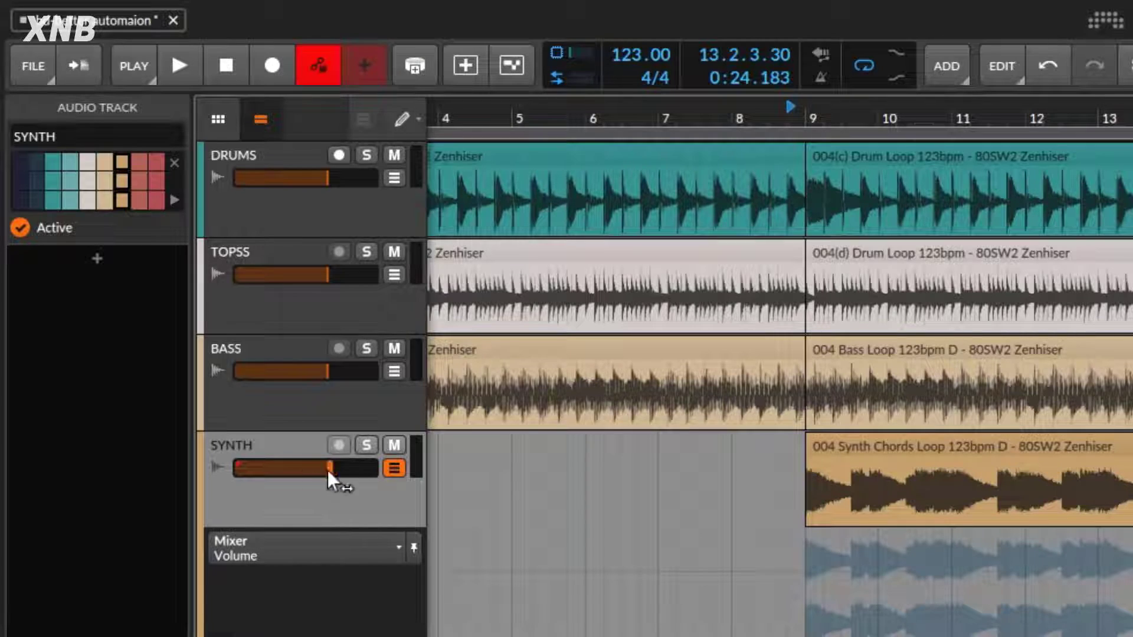
- Re-centre the SYNTH track's pan and set its automation lane to the mixer Volume parameter
{"action": "left_click", "coordinate": [24, 522]}
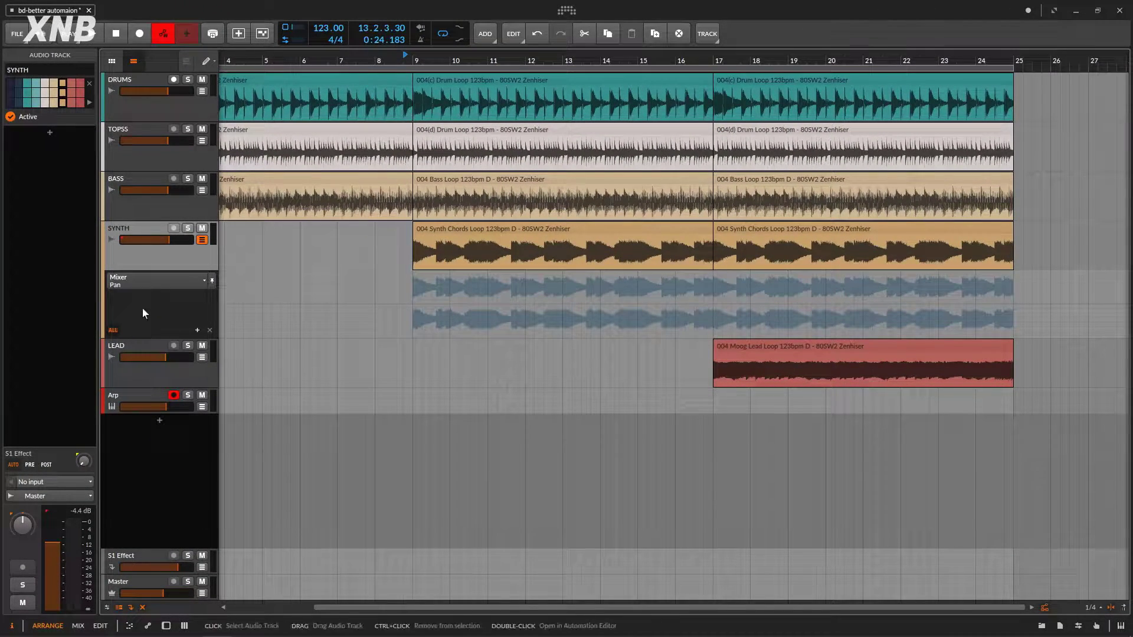
{"action": "left_click", "coordinate": [145, 285]}
{"action": "mouse_move", "coordinate": [146, 299]}
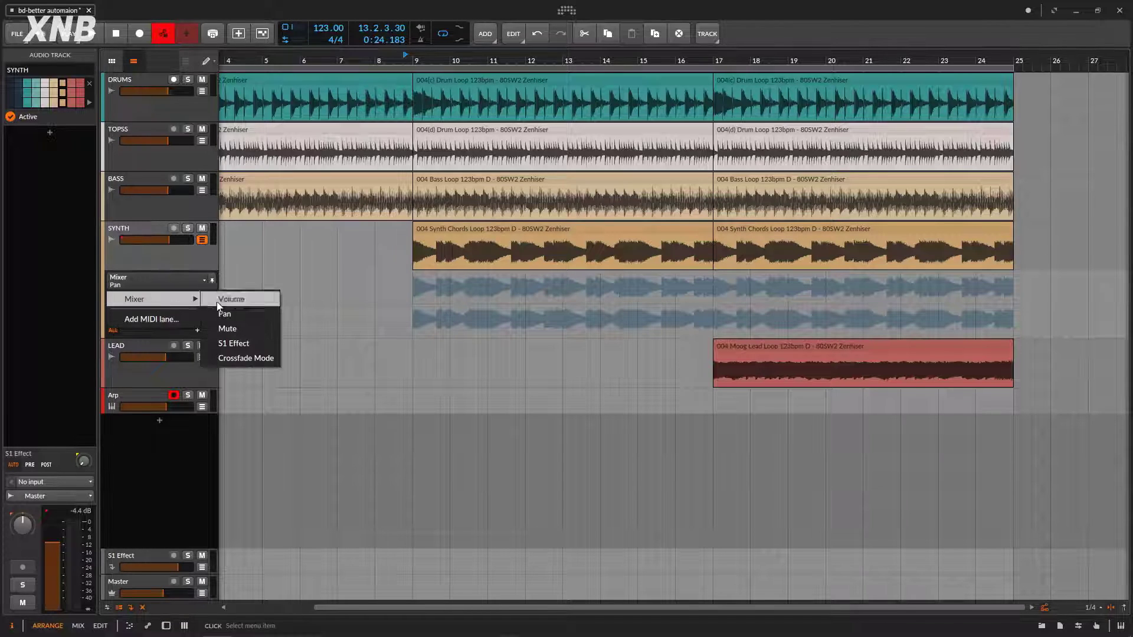
{"action": "left_click", "coordinate": [230, 299]}
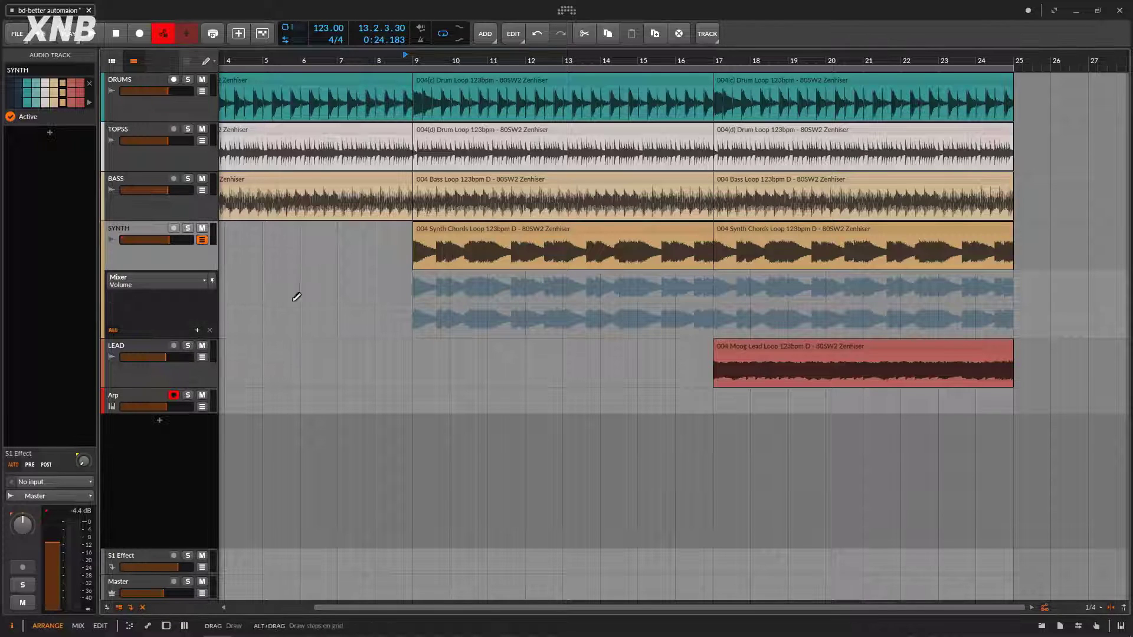
- Choose the Pointer tool and record SYNTH Volume automation by moving the fader during playback from bar 9 to about bar 17
{"action": "right_click", "coordinate": [253, 264]}
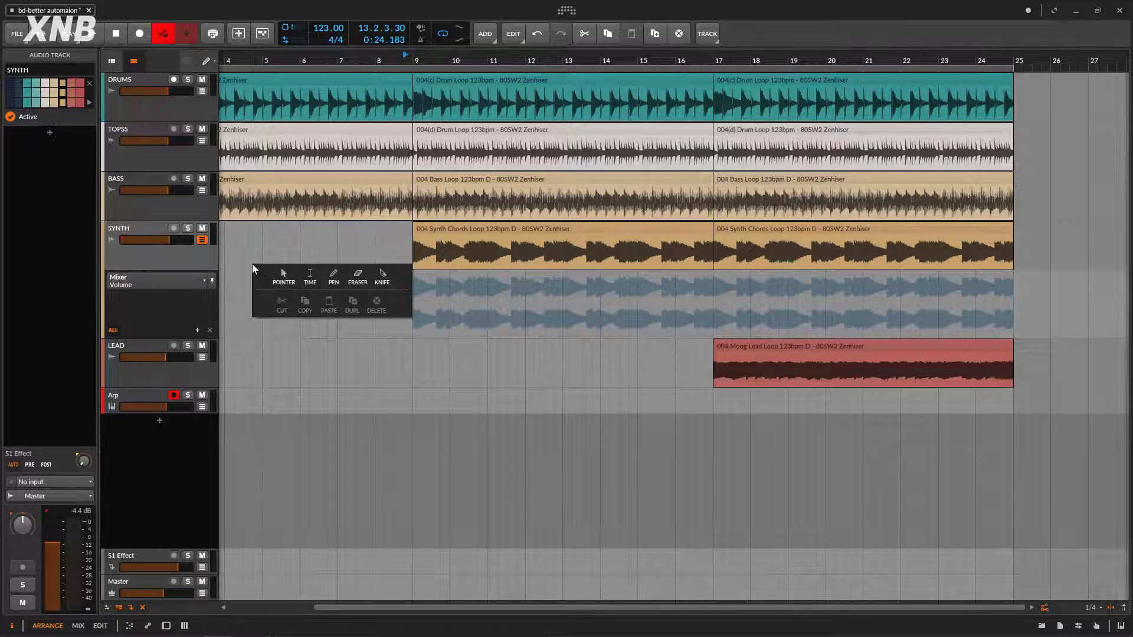
{"action": "left_click", "coordinate": [281, 274]}
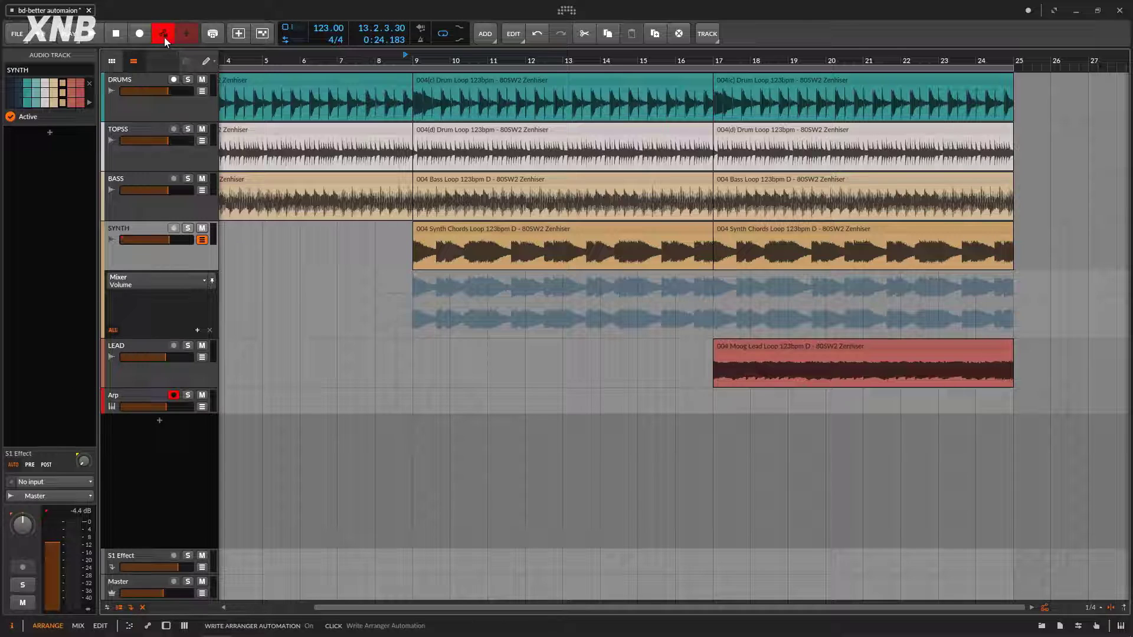
{"action": "left_click", "coordinate": [332, 60]}
{"action": "key", "text": "space"}
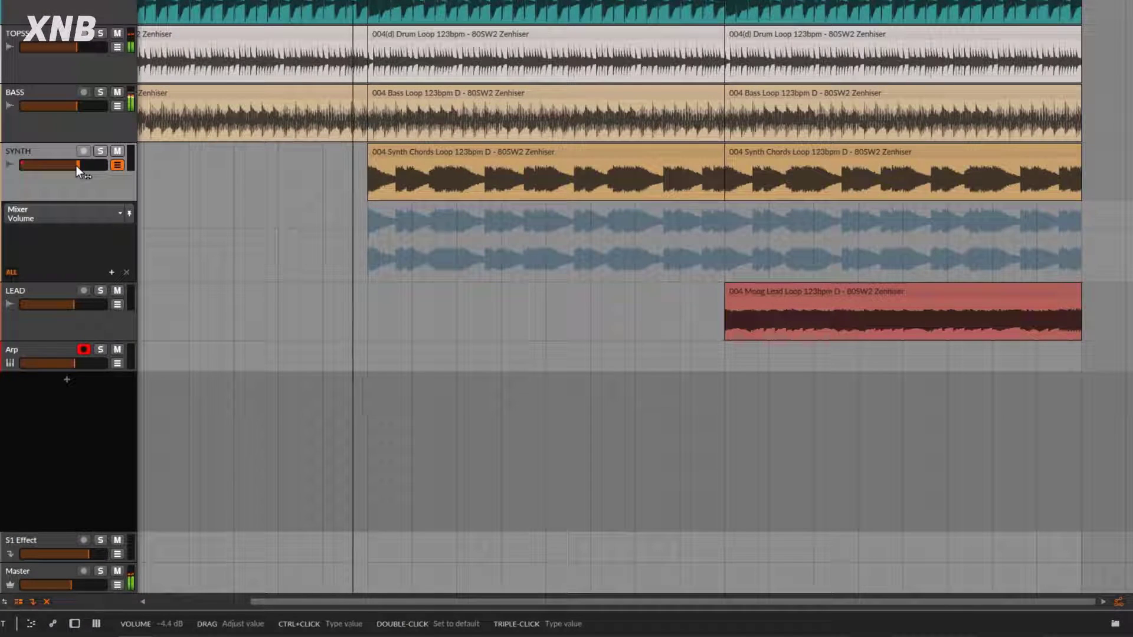
{"action": "mouse_move", "coordinate": [75, 166]}
{"action": "left_mouse_down"}
{"action": "mouse_move", "coordinate": [88, 167]}
{"action": "mouse_move", "coordinate": [71, 167]}
{"action": "left_mouse_up"}
{"action": "key", "text": "space"}
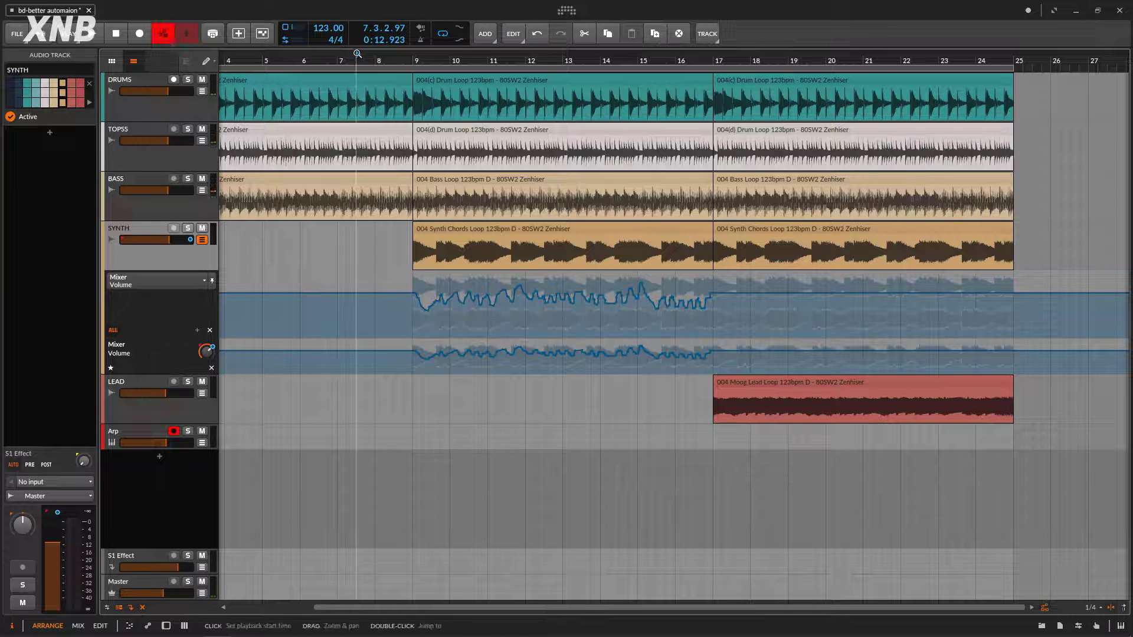
- Record SYNTH Pan automation by sweeping the pan back and forth during playback from about bar 9 to bar 13
{"action": "key", "text": "space"}
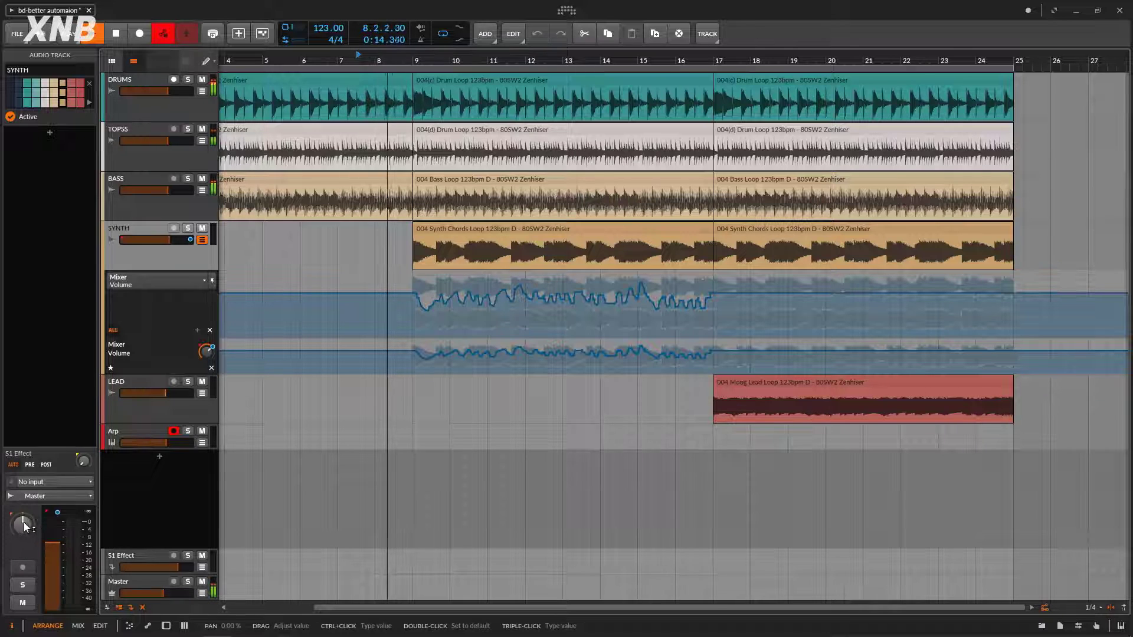
{"action": "mouse_move", "coordinate": [22, 523]}
{"action": "left_mouse_down"}
{"action": "mouse_move", "coordinate": [22, 503]}
{"action": "mouse_move", "coordinate": [22, 528]}
{"action": "mouse_move", "coordinate": [22, 504]}
{"action": "mouse_move", "coordinate": [22, 513]}
{"action": "left_mouse_up"}
{"action": "key", "text": "space"}
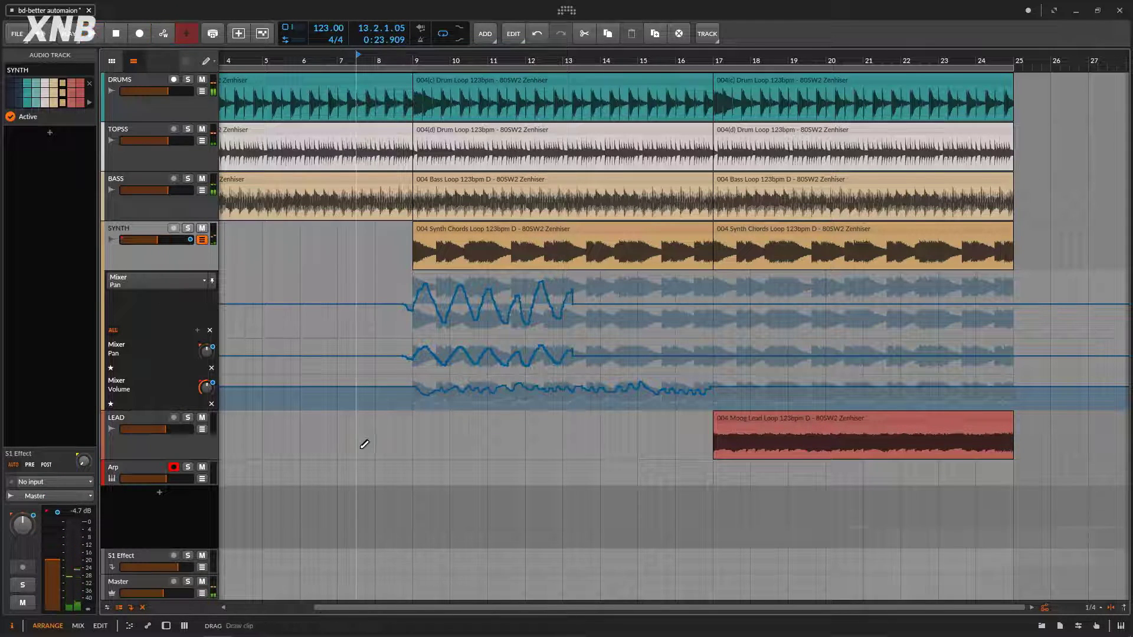
- Examine the recorded SYNTH curves up close and the Automation Write modes in the playback settings
{"action": "left_click_drag", "start_coordinate": [504, 50], "coordinate": [552, 62]}
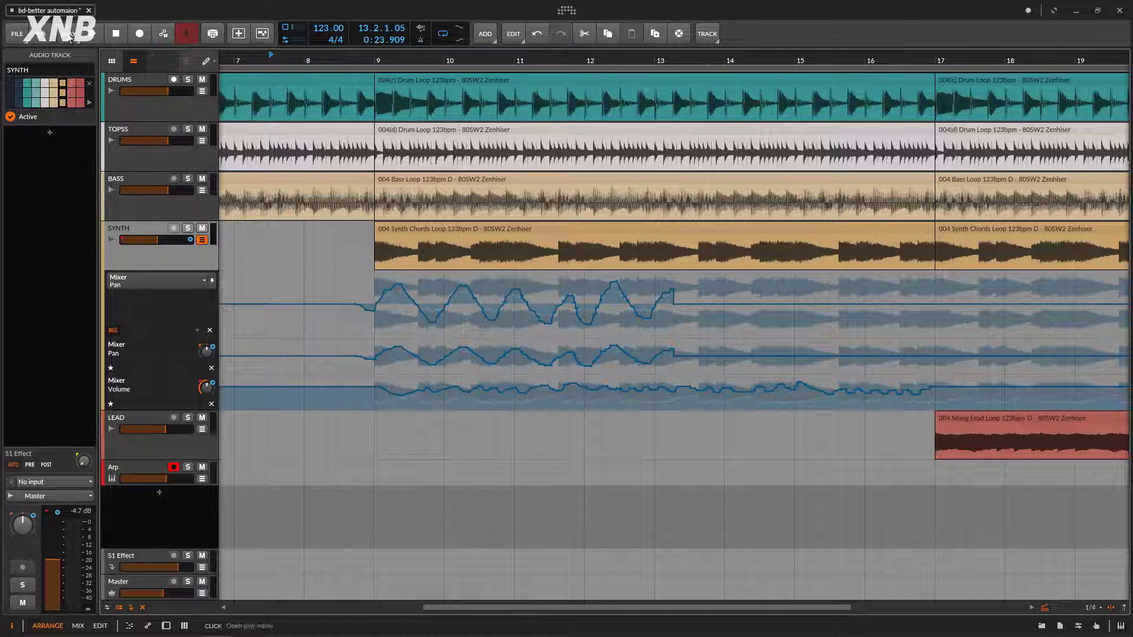
{"action": "left_click", "coordinate": [69, 36]}
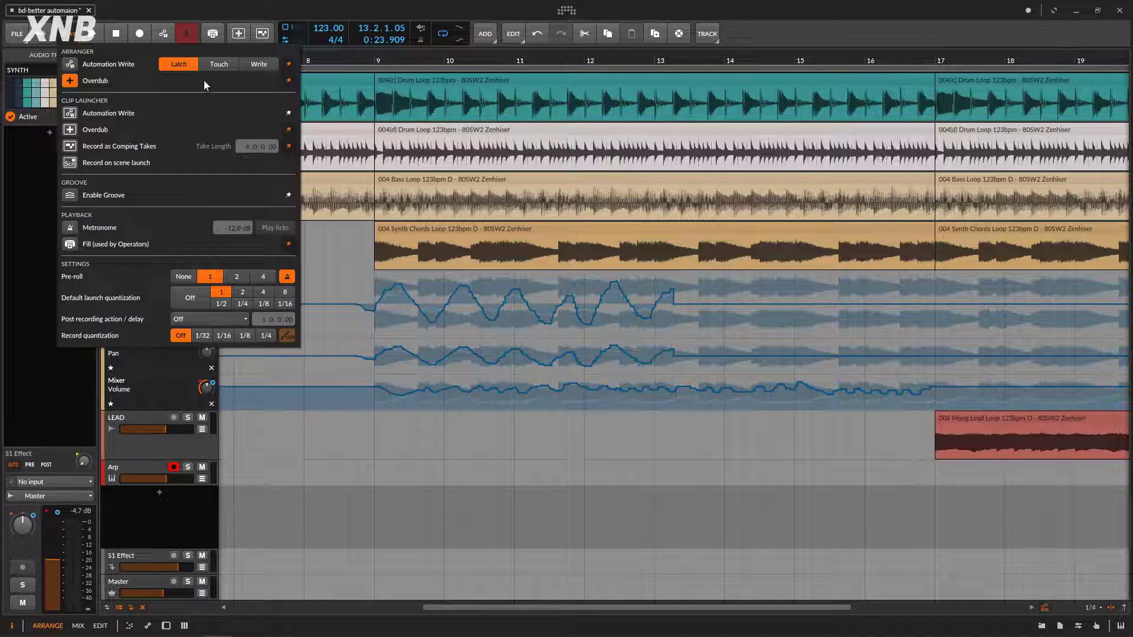
{"action": "left_click", "coordinate": [383, 59]}
{"action": "left_click_drag", "start_coordinate": [383, 59], "coordinate": [341, 84]}
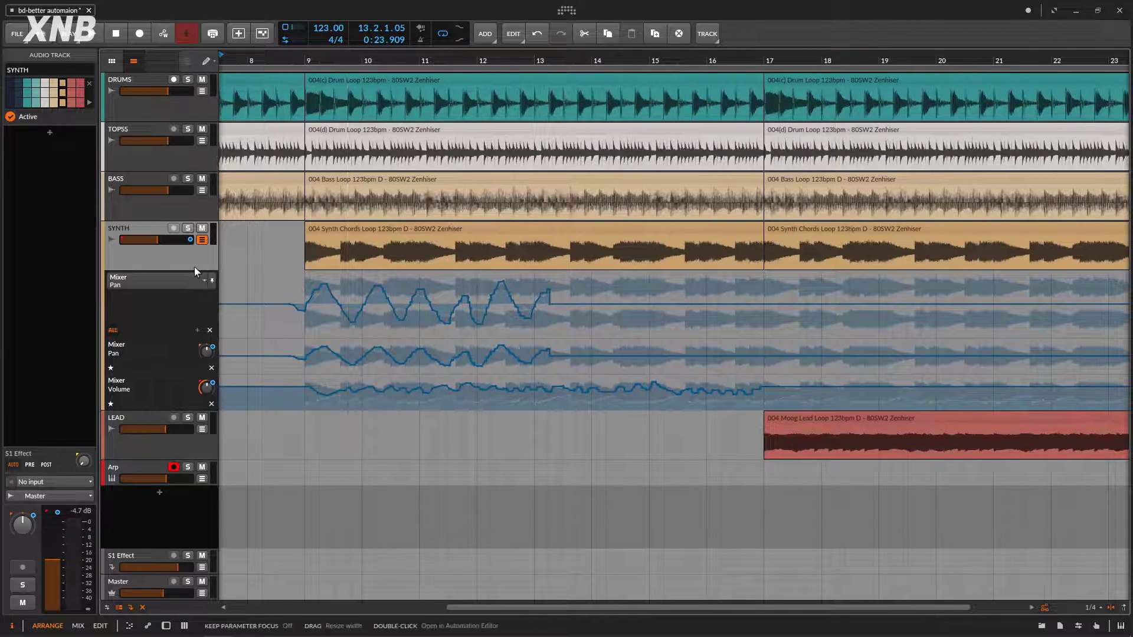
- Remove the Pan and Volume automation from the SYNTH track and hide its automation lanes
{"action": "left_click", "coordinate": [211, 368]}
{"action": "left_click", "coordinate": [210, 369]}
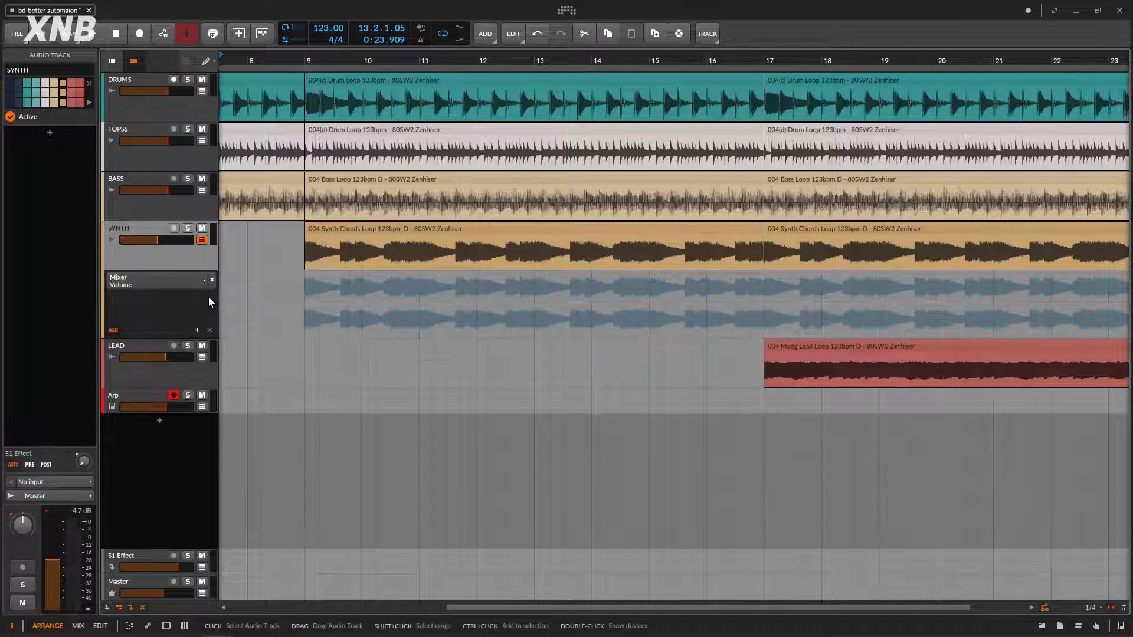
{"action": "left_click", "coordinate": [202, 239]}
- Select the LEAD track, play the arrangement from bar 17 and solo LEAD
{"action": "left_click", "coordinate": [180, 300]}
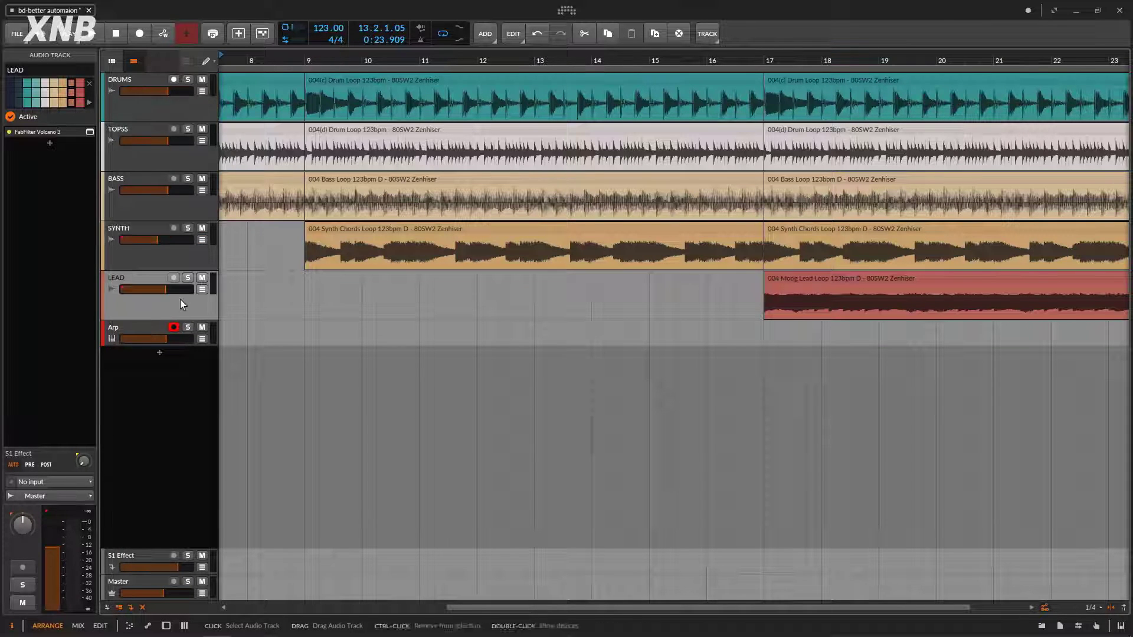
{"action": "left_click_drag", "start_coordinate": [461, 64], "coordinate": [460, 55]}
{"action": "key", "text": "space"}
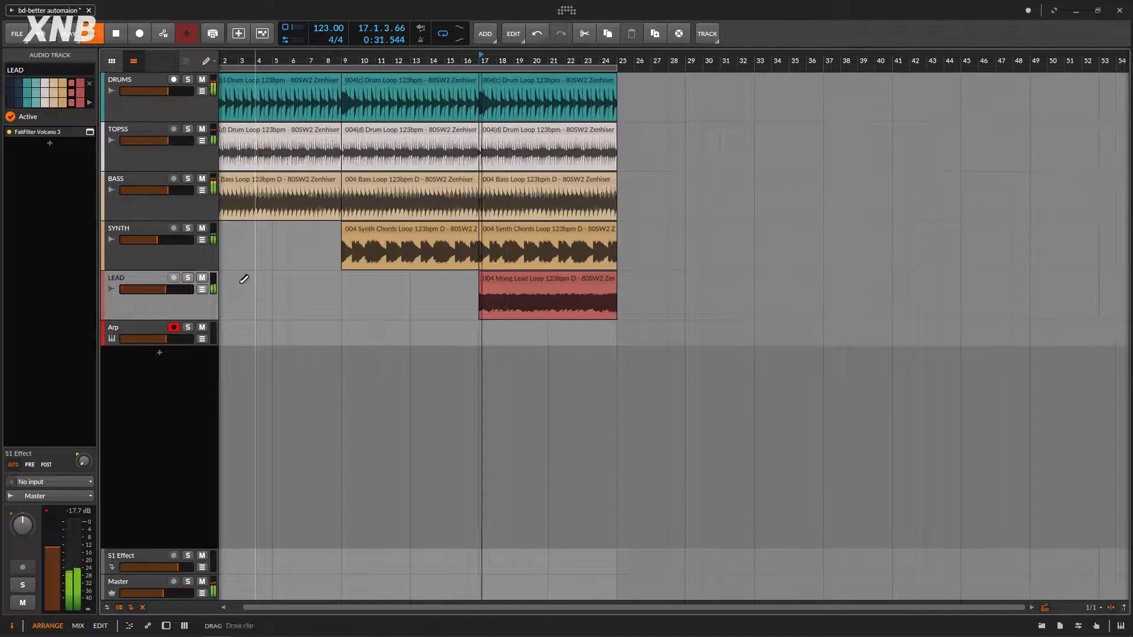
{"action": "left_click", "coordinate": [188, 278]}
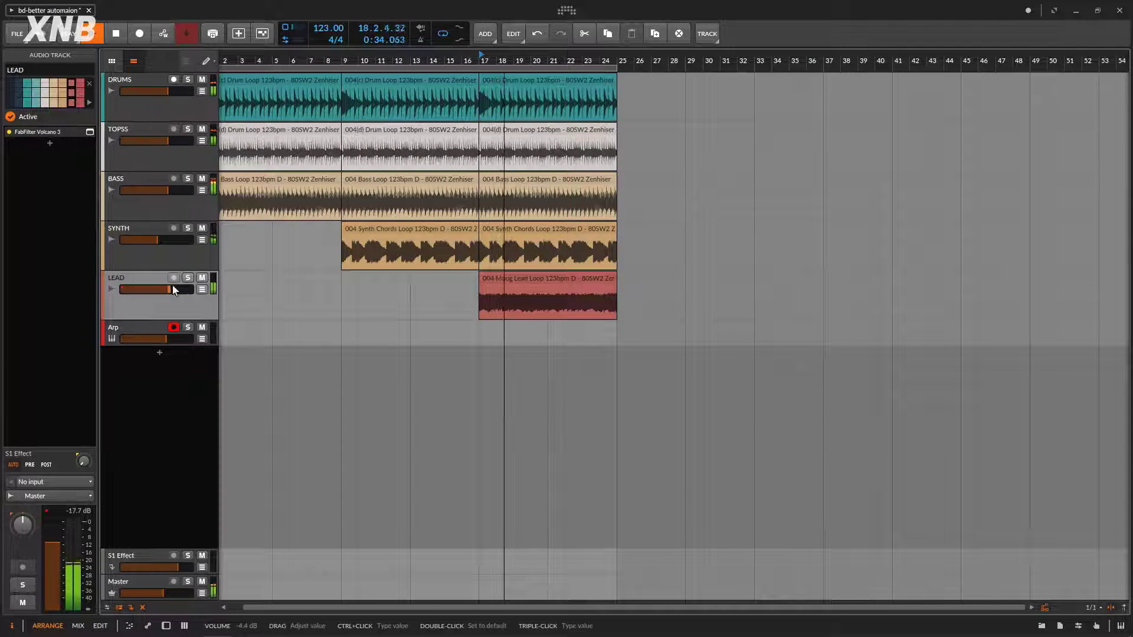
- Bypass FabFilter Volcano 3 on the LEAD track during playback, stop, re-enable it and open its plug-in window
{"action": "double_click", "coordinate": [141, 279]}
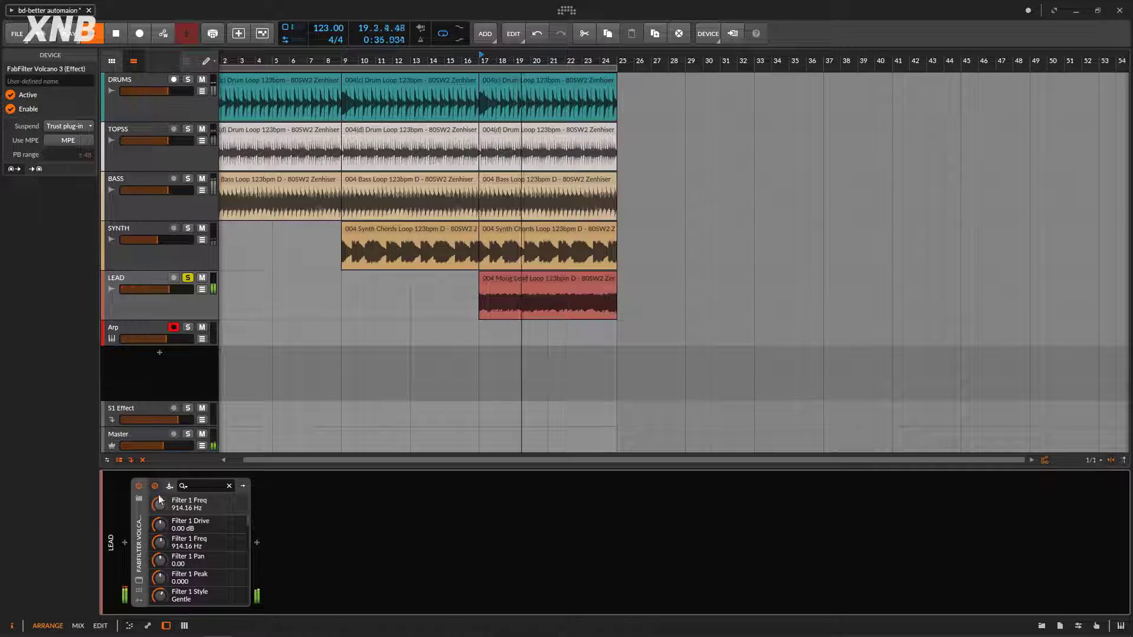
{"action": "left_click", "coordinate": [137, 485]}
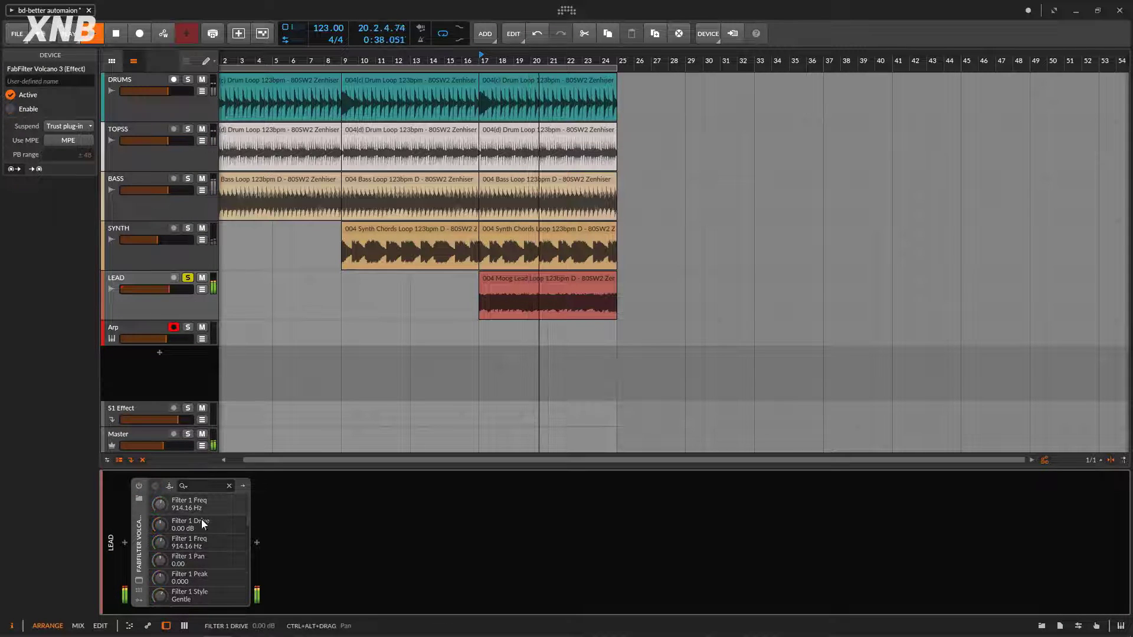
{"action": "key", "text": "space"}
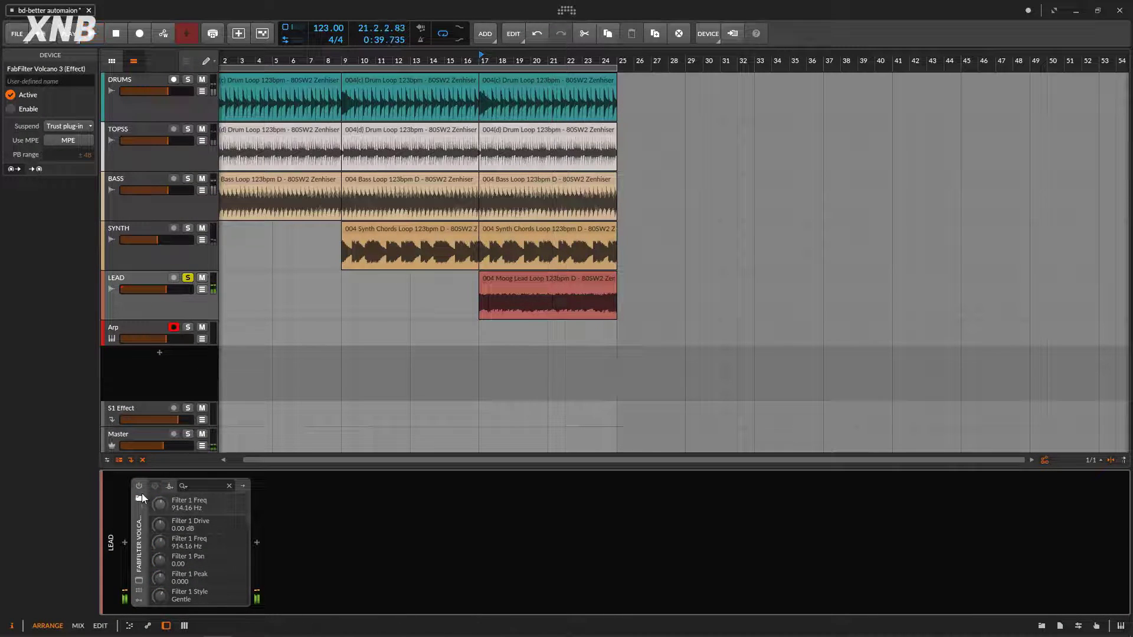
{"action": "left_click", "coordinate": [140, 485]}
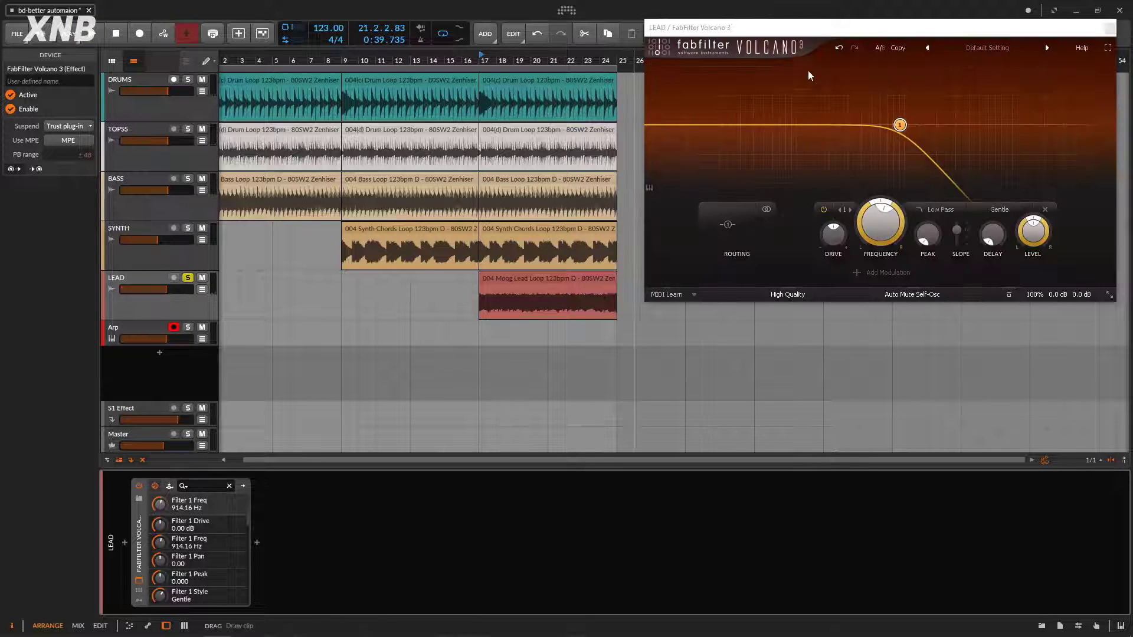
{"action": "left_click_drag", "start_coordinate": [824, 37], "coordinate": [812, 133]}
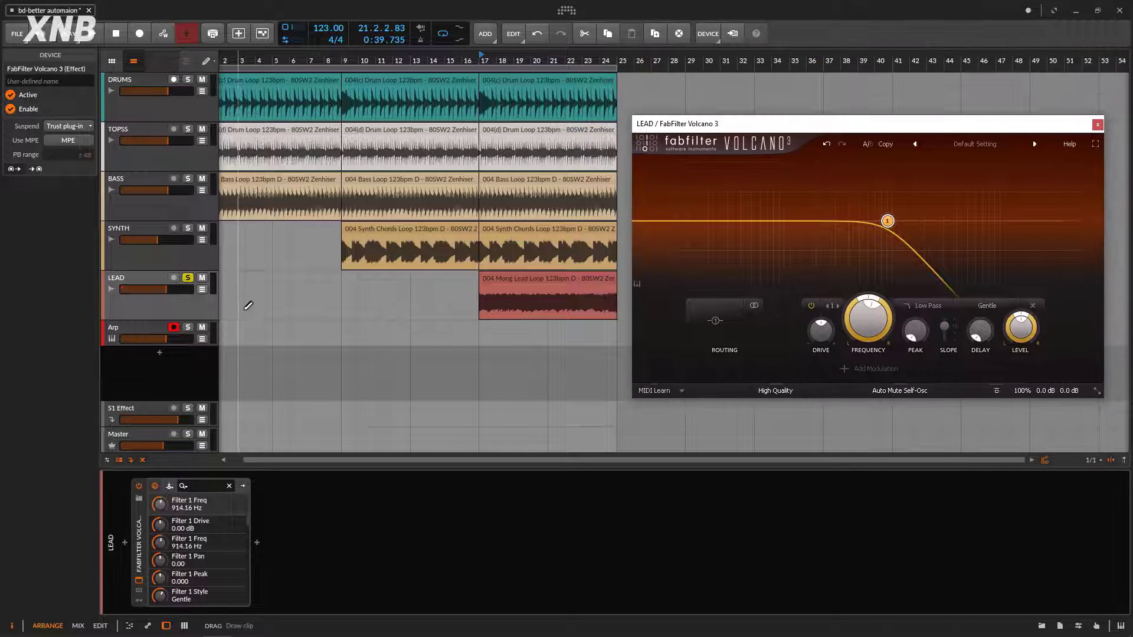
- Show the LEAD automation lane for Volcano 3's Filter 1 Freq and raise that frequency to 2224.3 Hz
{"action": "left_click", "coordinate": [202, 290]}
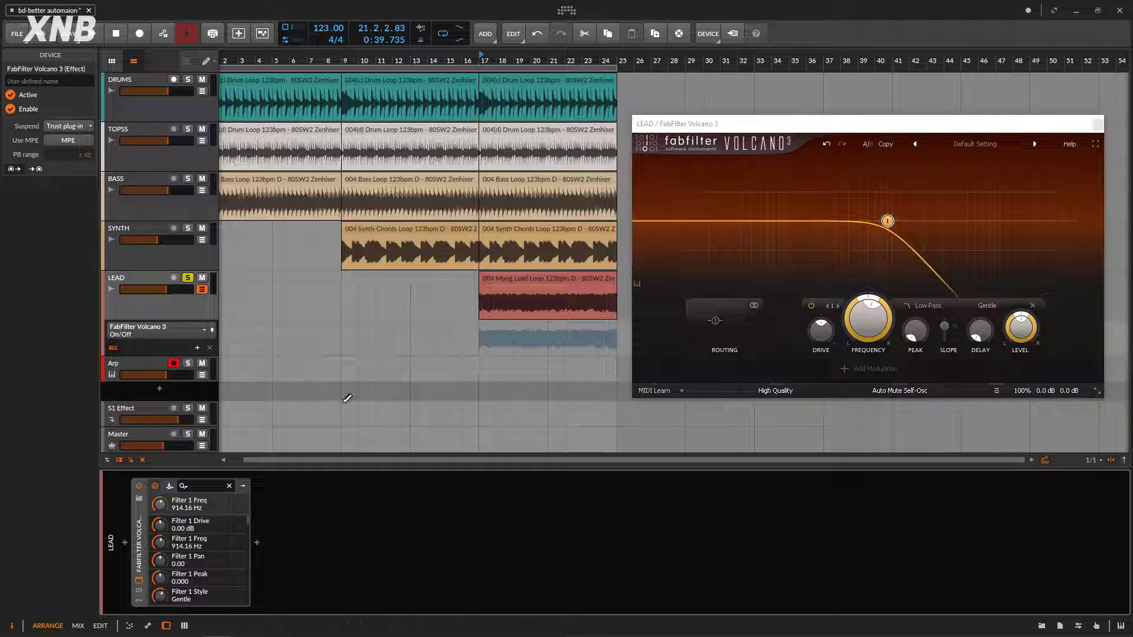
{"action": "left_click", "coordinate": [872, 328]}
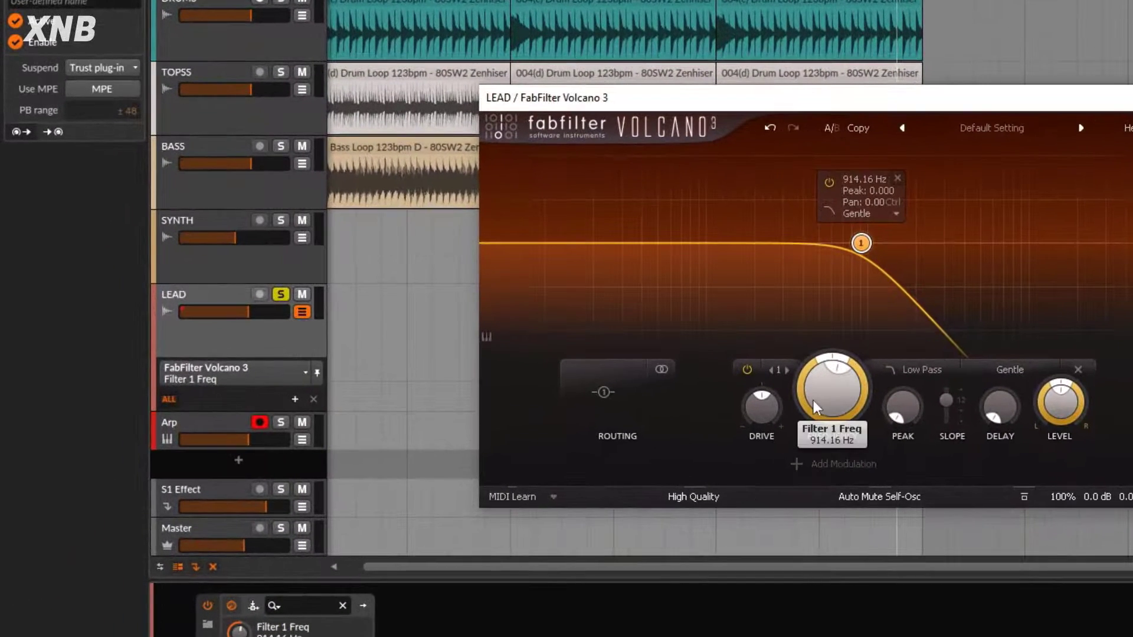
{"action": "double_click", "coordinate": [813, 400]}
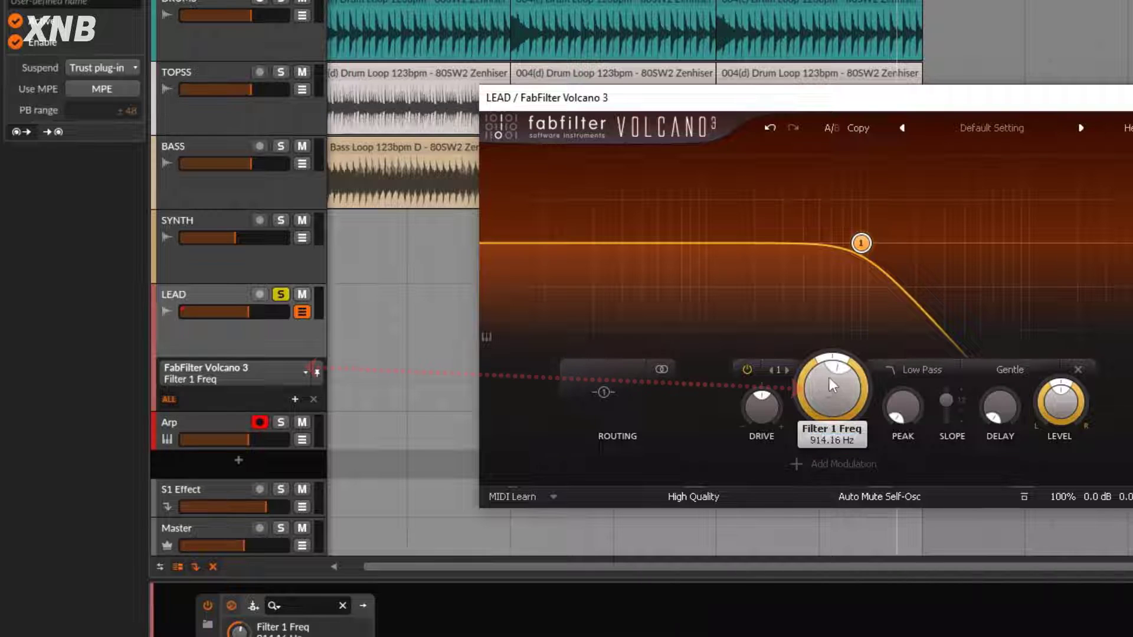
{"action": "mouse_move", "coordinate": [832, 386]}
{"action": "left_mouse_down"}
{"action": "mouse_move", "coordinate": [831, 402]}
{"action": "mouse_move", "coordinate": [831, 372]}
{"action": "left_mouse_up"}
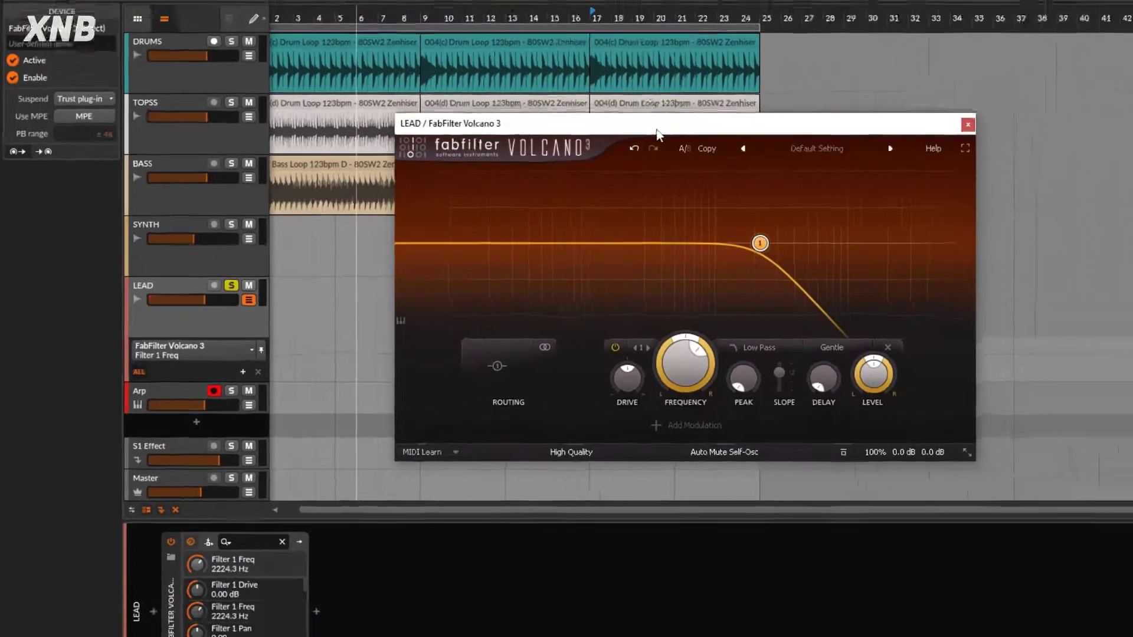
- Make the LEAD track's Filter 1 Freq automation lane taller and place the Volcano 3 window clear of the LEAD clip
{"action": "left_click_drag", "start_coordinate": [802, 97], "coordinate": [1132, 0]}
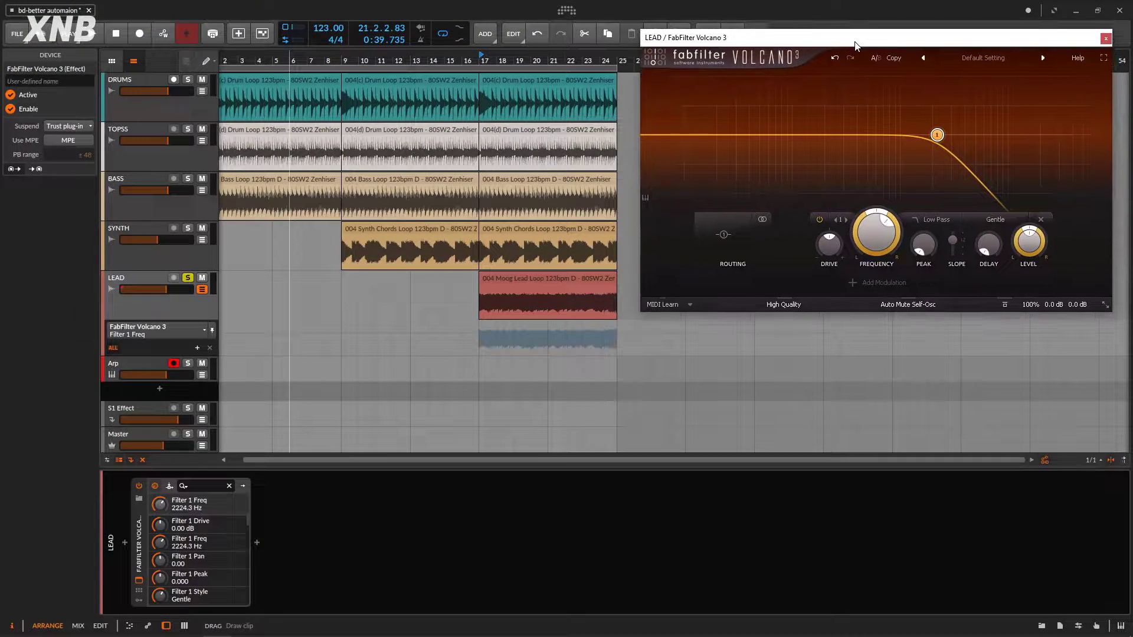
{"action": "left_click_drag", "start_coordinate": [144, 355], "coordinate": [136, 431]}
{"action": "scroll", "coordinate": [393, 316], "scroll_direction": "down", "scroll_amount": 1}
{"action": "left_click_drag", "start_coordinate": [549, 61], "coordinate": [478, 79]}
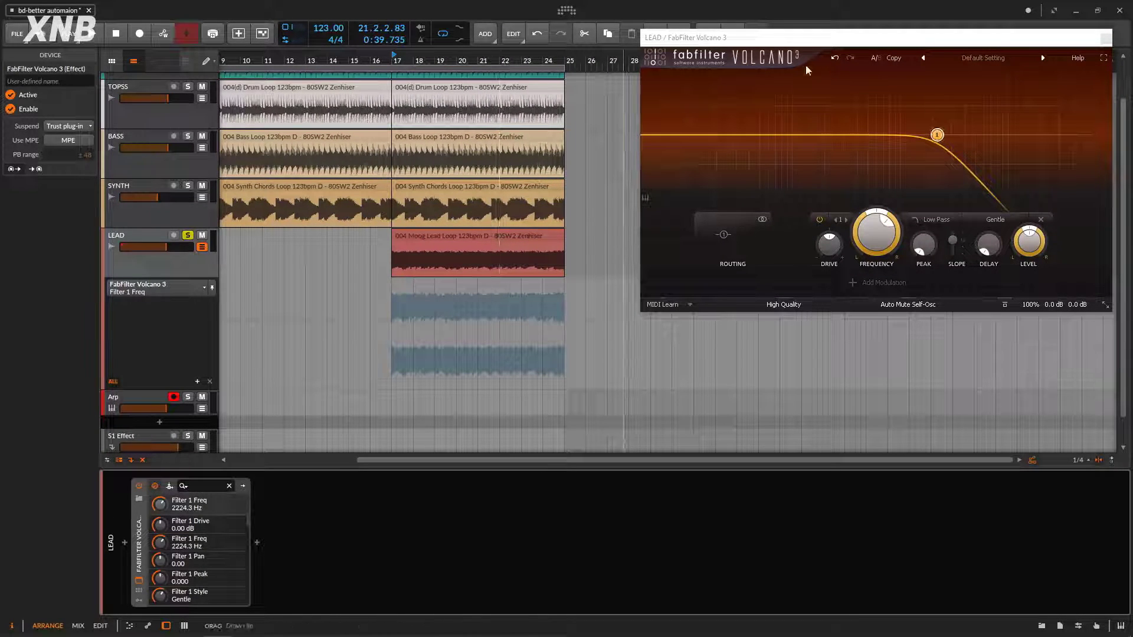
{"action": "left_click_drag", "start_coordinate": [756, 45], "coordinate": [770, 41]}
{"action": "left_click_drag", "start_coordinate": [482, 61], "coordinate": [451, 74]}
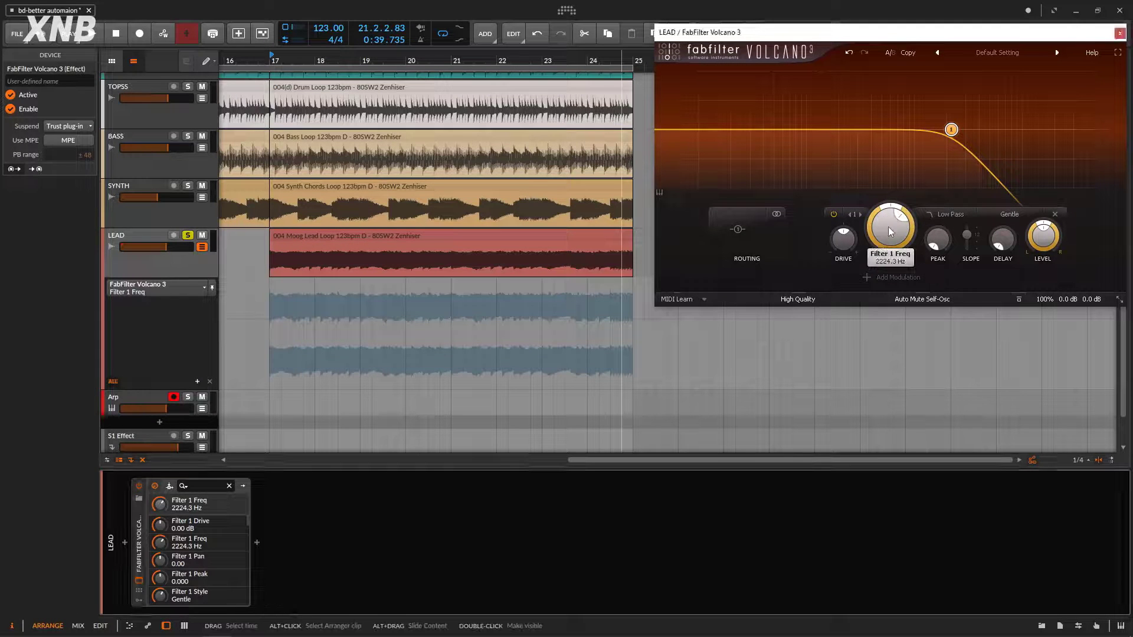
- Enable arranger automation write and record continuous Filter 1 Freq sweeps, starting from 3424.8 Hz, across the LEAD clip in bars 17 to 25
{"action": "left_click_drag", "start_coordinate": [889, 225], "coordinate": [888, 219]}
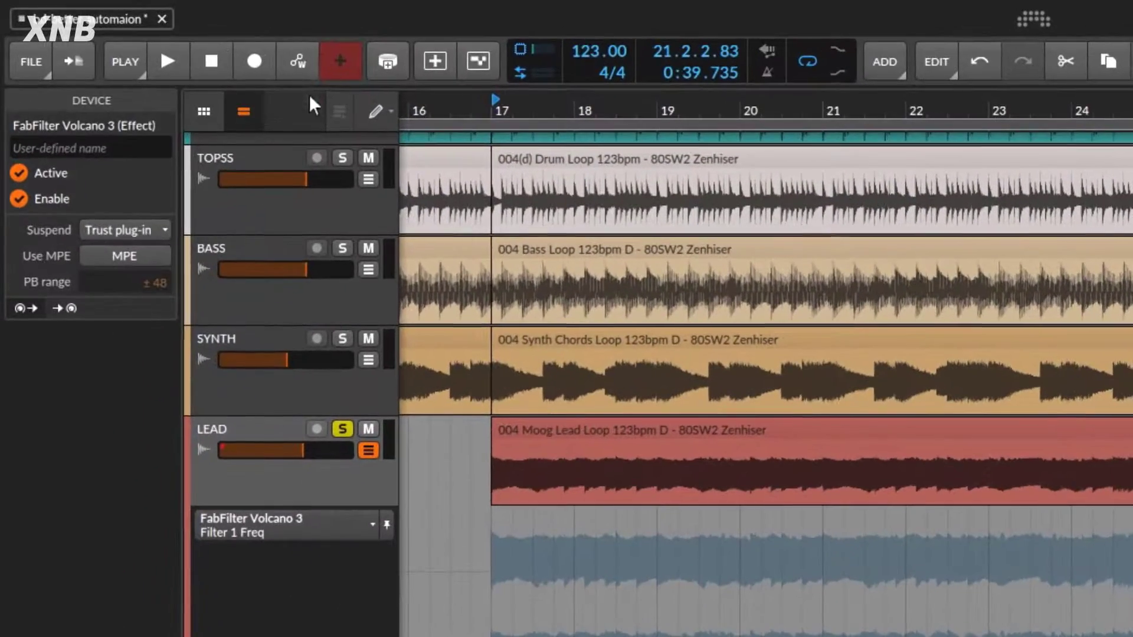
{"action": "left_click", "coordinate": [226, 47]}
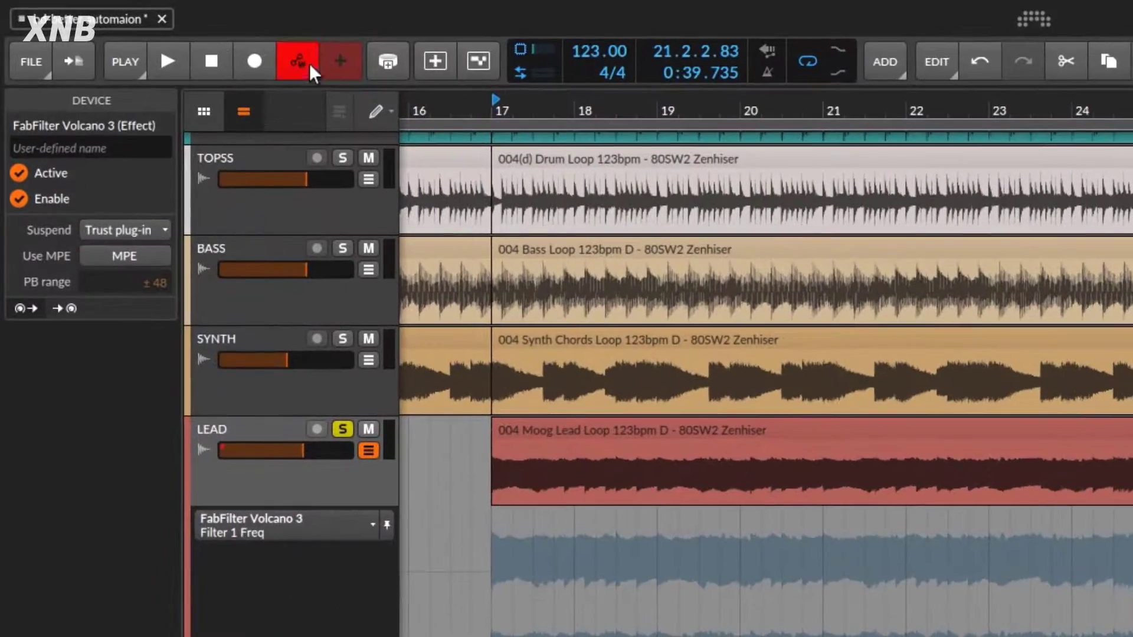
{"action": "key", "text": "space"}
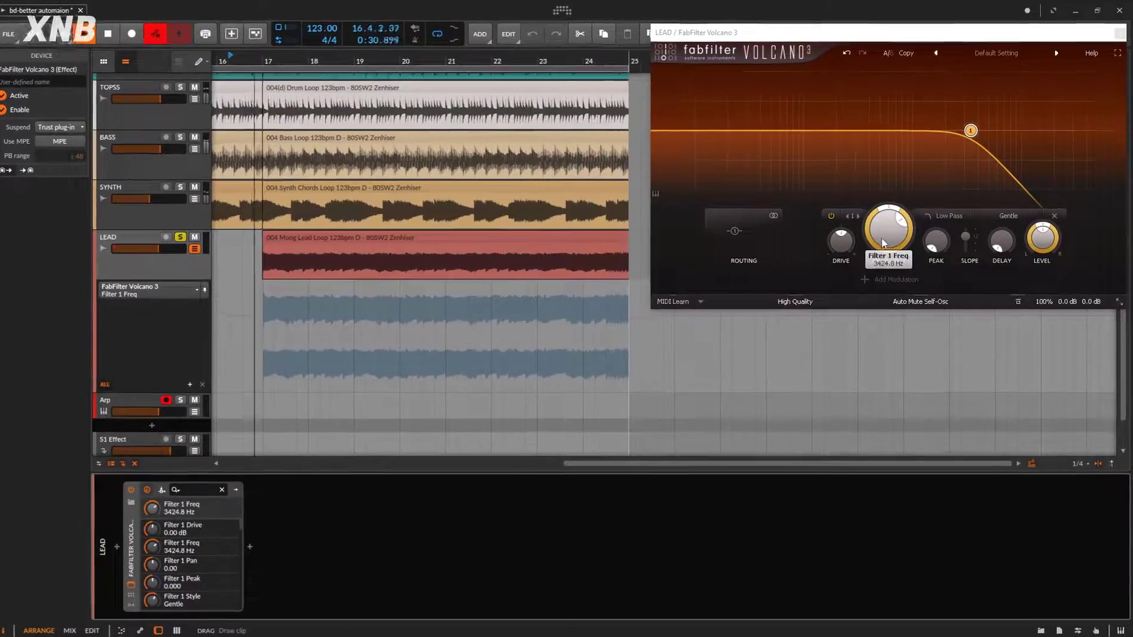
{"action": "mouse_move", "coordinate": [884, 242]}
{"action": "left_mouse_down"}
{"action": "mouse_move", "coordinate": [884, 276]}
{"action": "mouse_move", "coordinate": [885, 266]}
{"action": "left_mouse_up"}
{"action": "mouse_move", "coordinate": [853, 303]}
{"action": "left_mouse_down"}
{"action": "mouse_move", "coordinate": [852, 281]}
{"action": "mouse_move", "coordinate": [852, 317]}
{"action": "mouse_move", "coordinate": [856, 266]}
{"action": "mouse_move", "coordinate": [861, 319]}
{"action": "mouse_move", "coordinate": [859, 241]}
{"action": "mouse_move", "coordinate": [843, 266]}
{"action": "mouse_move", "coordinate": [841, 236]}
{"action": "mouse_move", "coordinate": [847, 275]}
{"action": "left_mouse_up"}
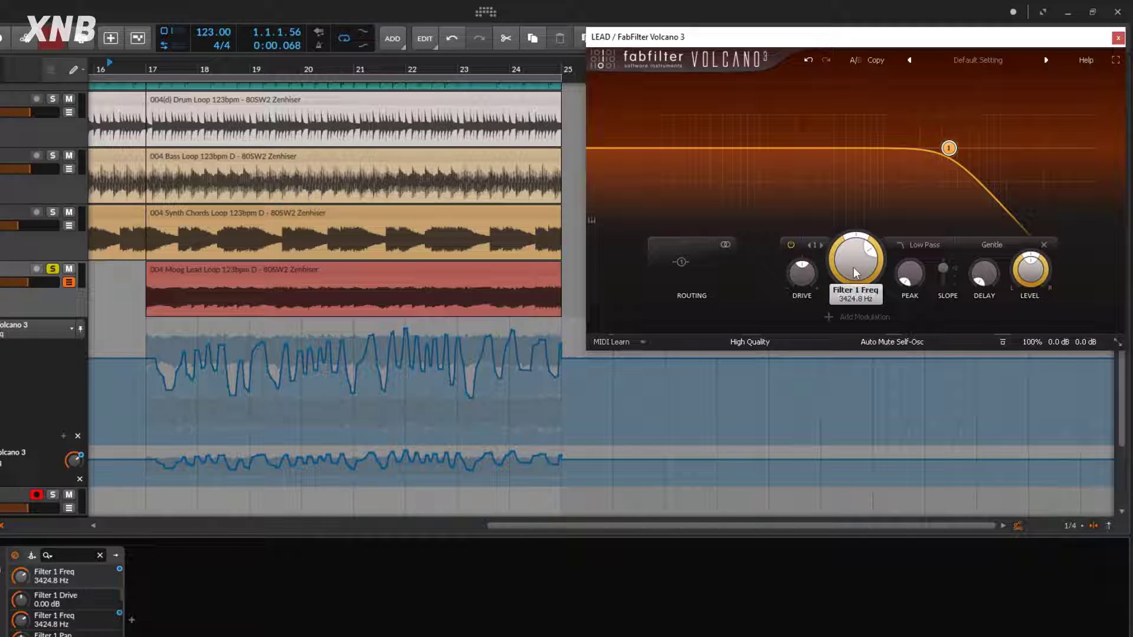
- Lower Filter 1 Freq to 253.49 Hz, re-enable automation write, check that Latch mode is selected and play without touching the frequency
{"action": "left_click_drag", "start_coordinate": [854, 273], "coordinate": [869, 275]}
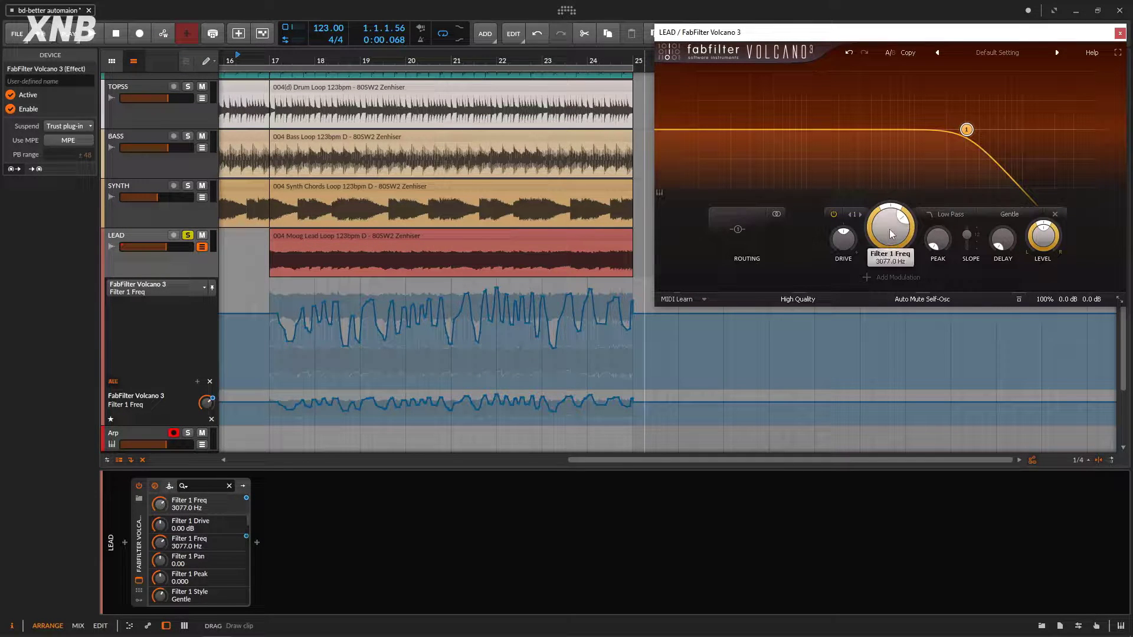
{"action": "left_click_drag", "start_coordinate": [890, 232], "coordinate": [902, 278]}
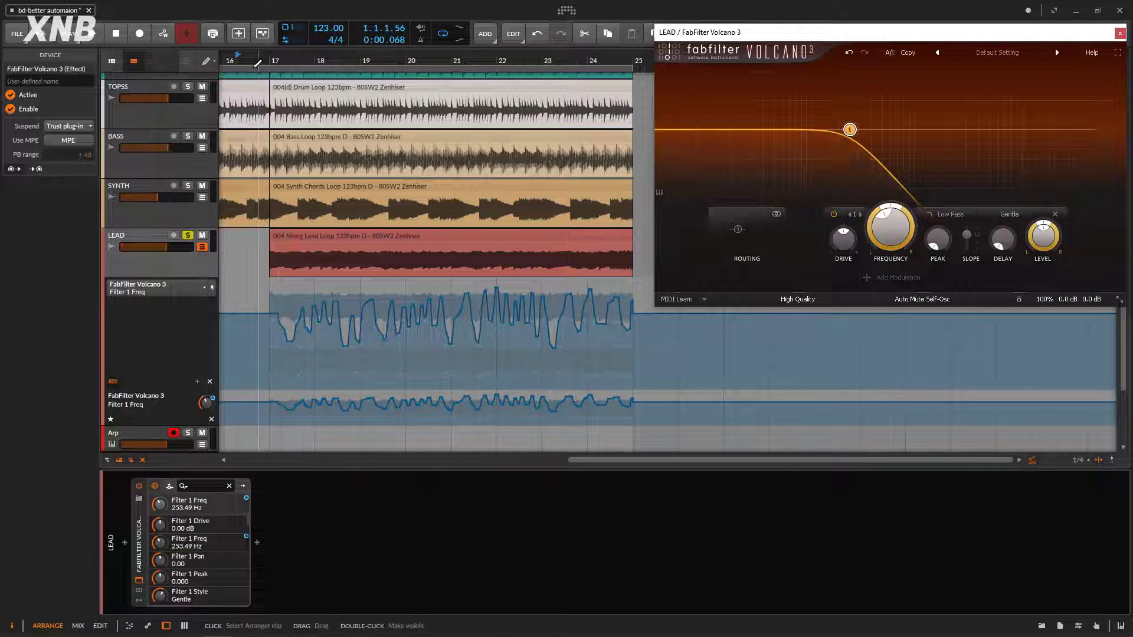
{"action": "left_click", "coordinate": [160, 37]}
{"action": "left_click", "coordinate": [68, 36]}
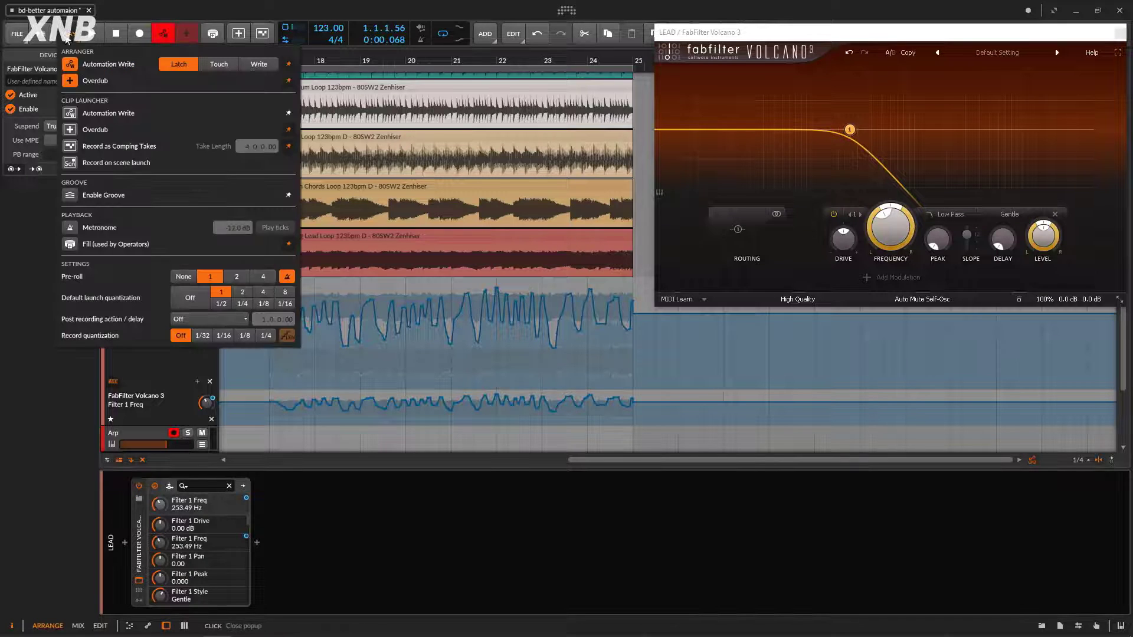
{"action": "left_click", "coordinate": [356, 65]}
{"action": "key", "text": "space"}
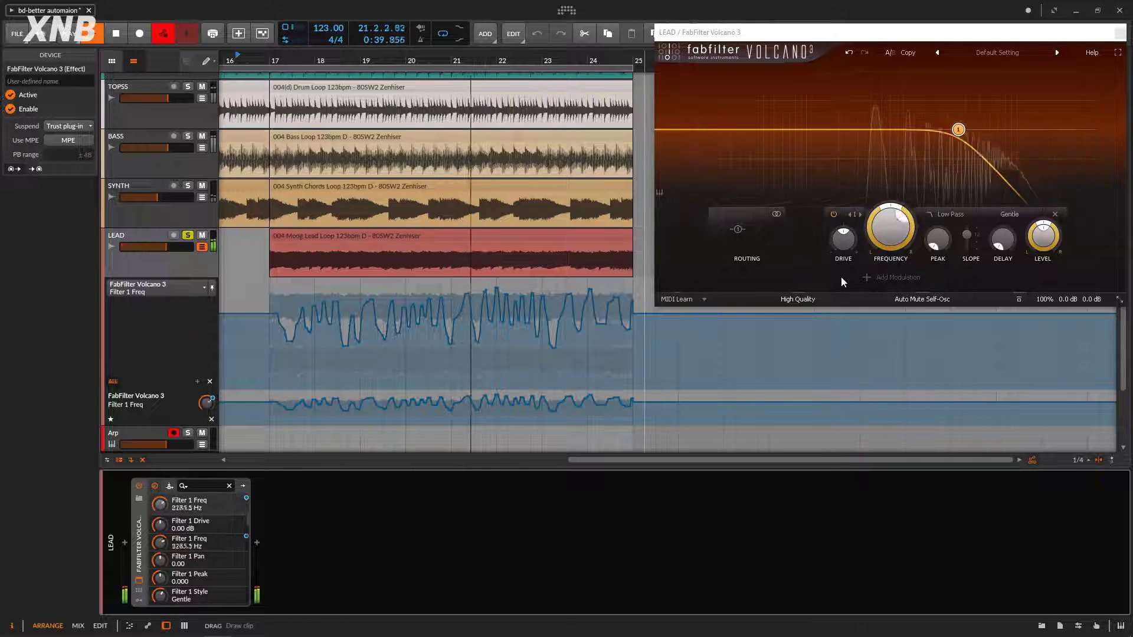
{"action": "key", "text": "space"}
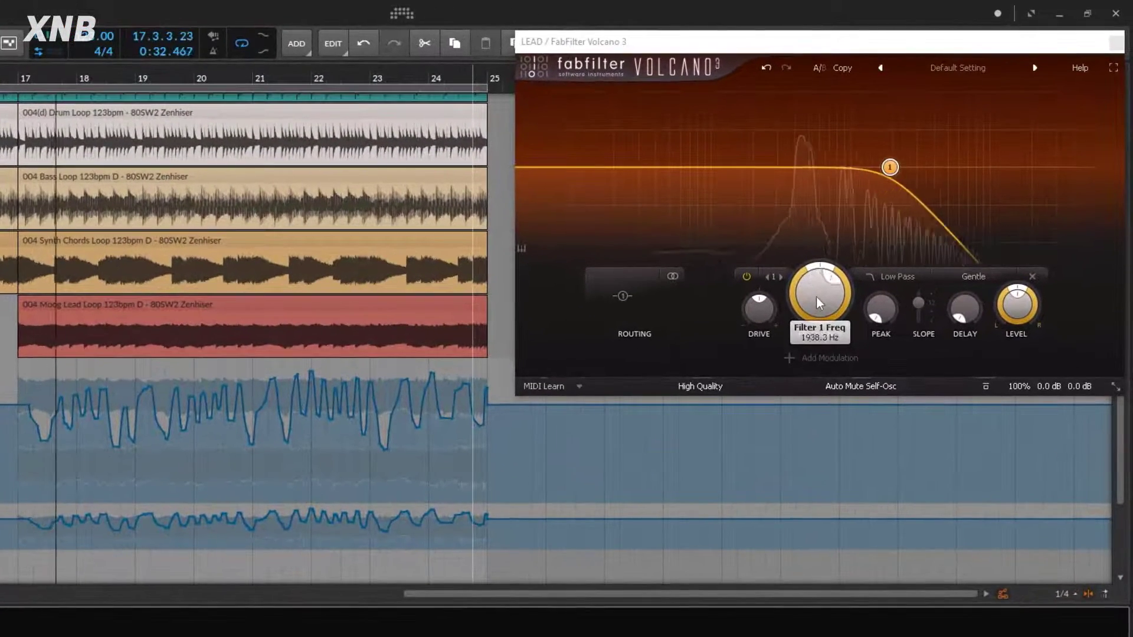
- Overwrite the LEAD clip's Filter 1 Freq automation in Latch mode during playback, releasing the frequency before bar 24
{"action": "mouse_move", "coordinate": [819, 291]}
{"action": "left_mouse_down"}
{"action": "mouse_move", "coordinate": [817, 364]}
{"action": "mouse_move", "coordinate": [817, 319]}
{"action": "left_mouse_up"}
{"action": "key", "text": "space"}
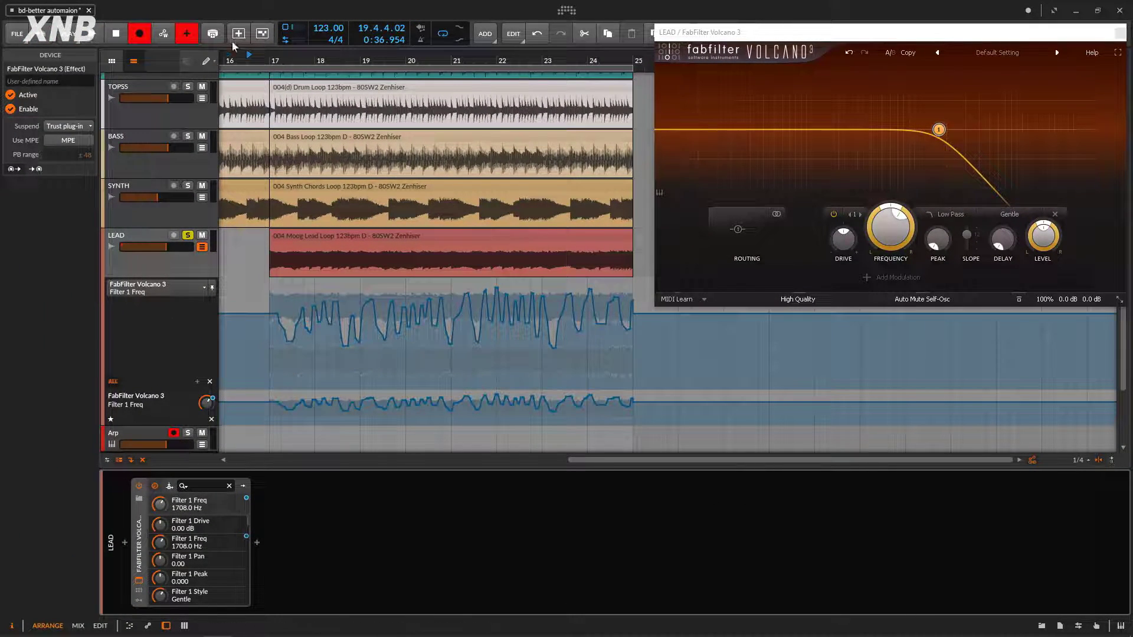
{"action": "left_click", "coordinate": [126, 36]}
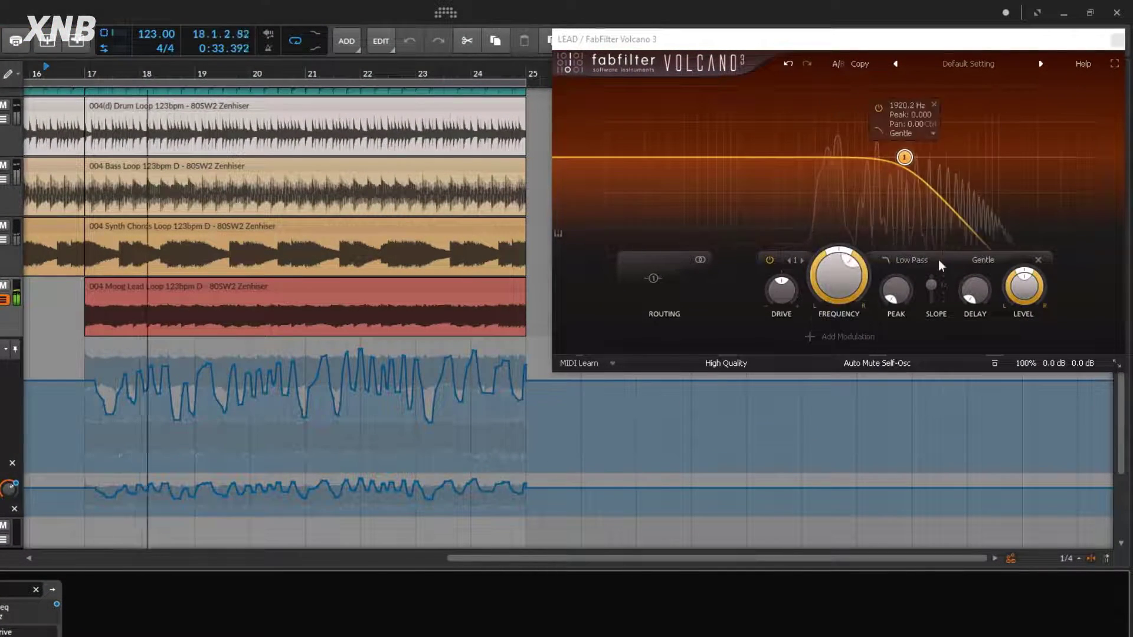
{"action": "mouse_move", "coordinate": [838, 269]}
{"action": "left_mouse_down"}
{"action": "mouse_move", "coordinate": [847, 261]}
{"action": "mouse_move", "coordinate": [828, 271]}
{"action": "mouse_move", "coordinate": [831, 292]}
{"action": "mouse_move", "coordinate": [834, 208]}
{"action": "mouse_move", "coordinate": [834, 269]}
{"action": "left_mouse_up"}
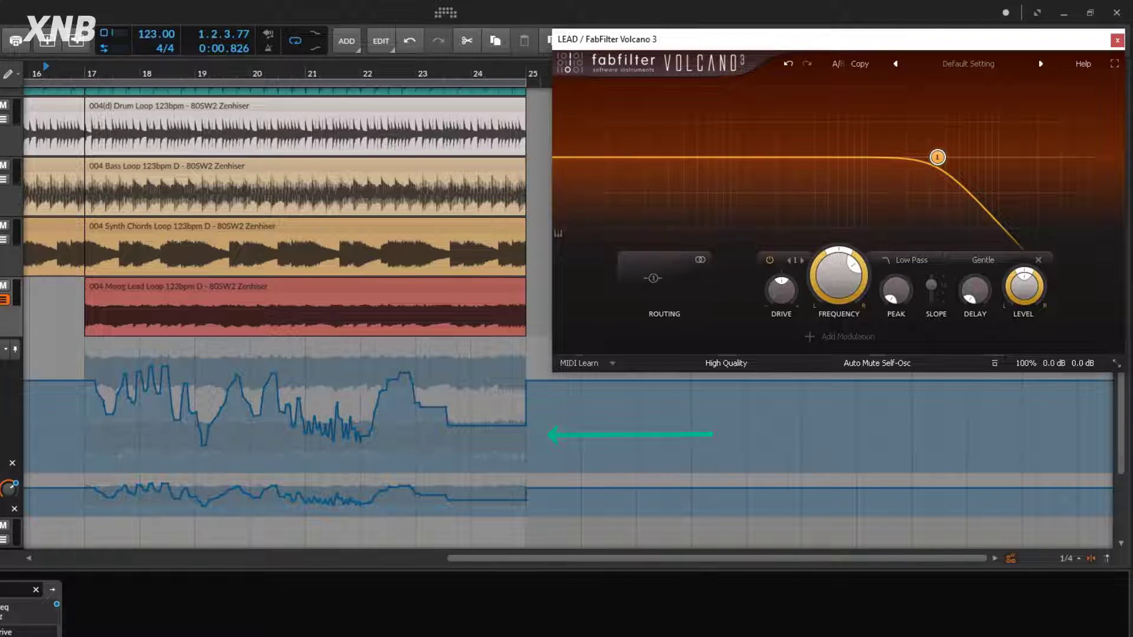
- Re-enable automation write and record a Latch-mode Filter 1 Freq drop after bar 17, holding it low to about bar 21
{"action": "left_click", "coordinate": [163, 34]}
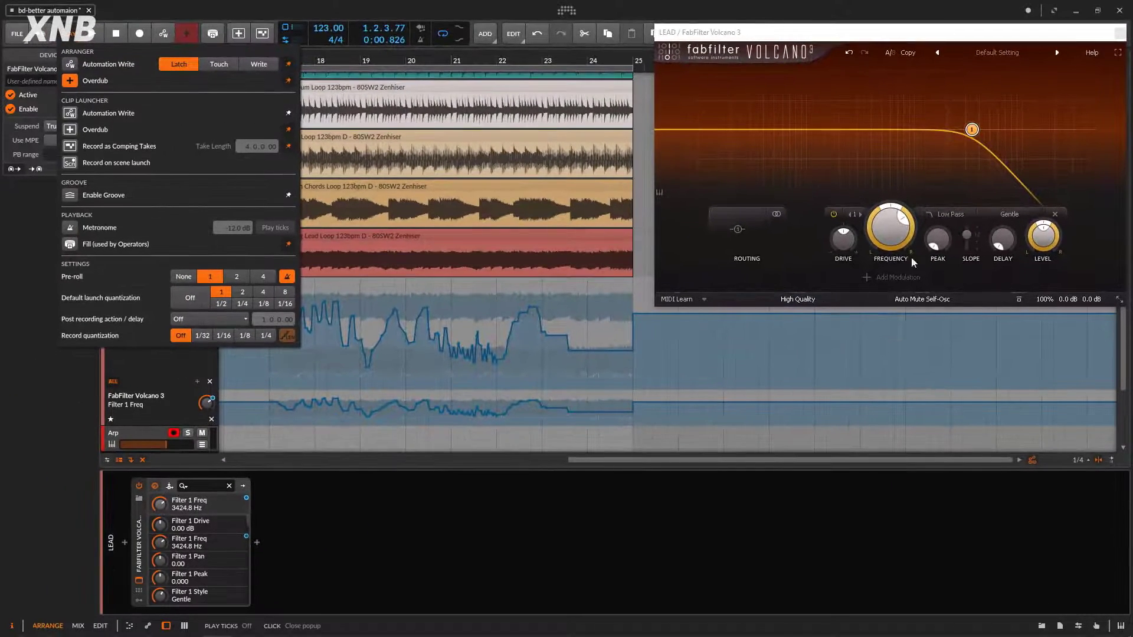
{"action": "left_click", "coordinate": [891, 229]}
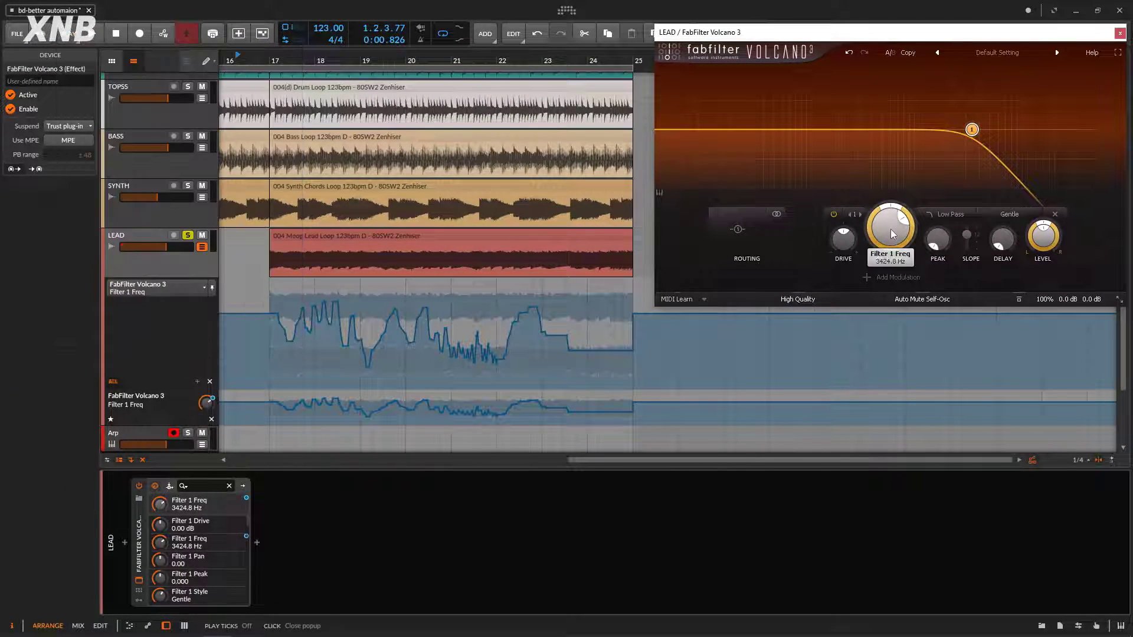
{"action": "left_click", "coordinate": [161, 35]}
{"action": "key", "text": "space"}
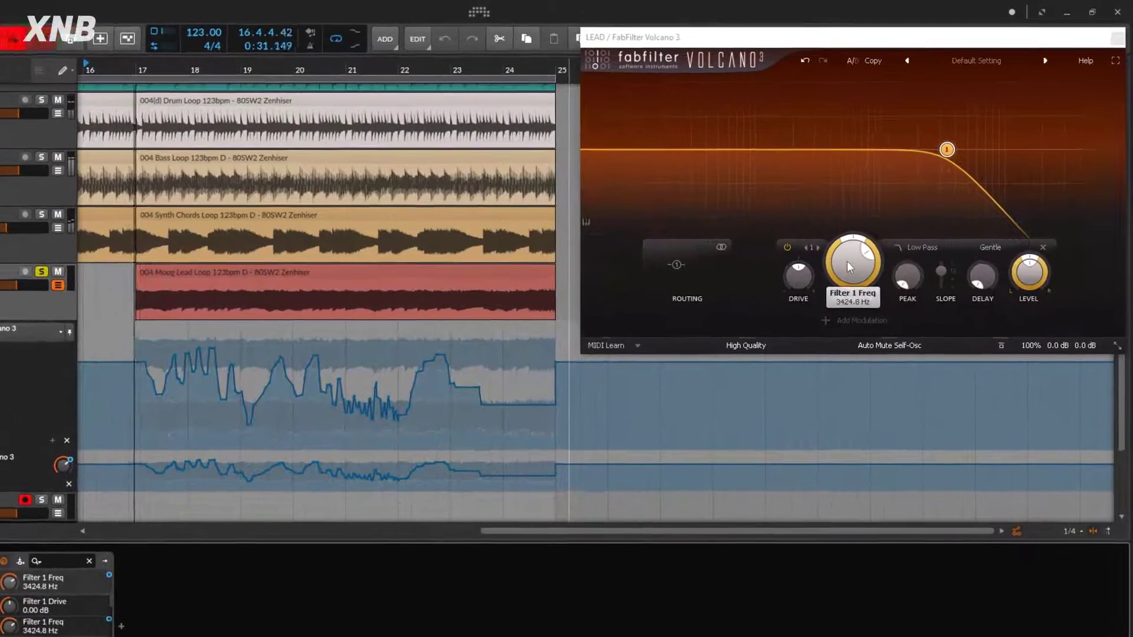
{"action": "left_click_drag", "start_coordinate": [847, 260], "coordinate": [848, 342]}
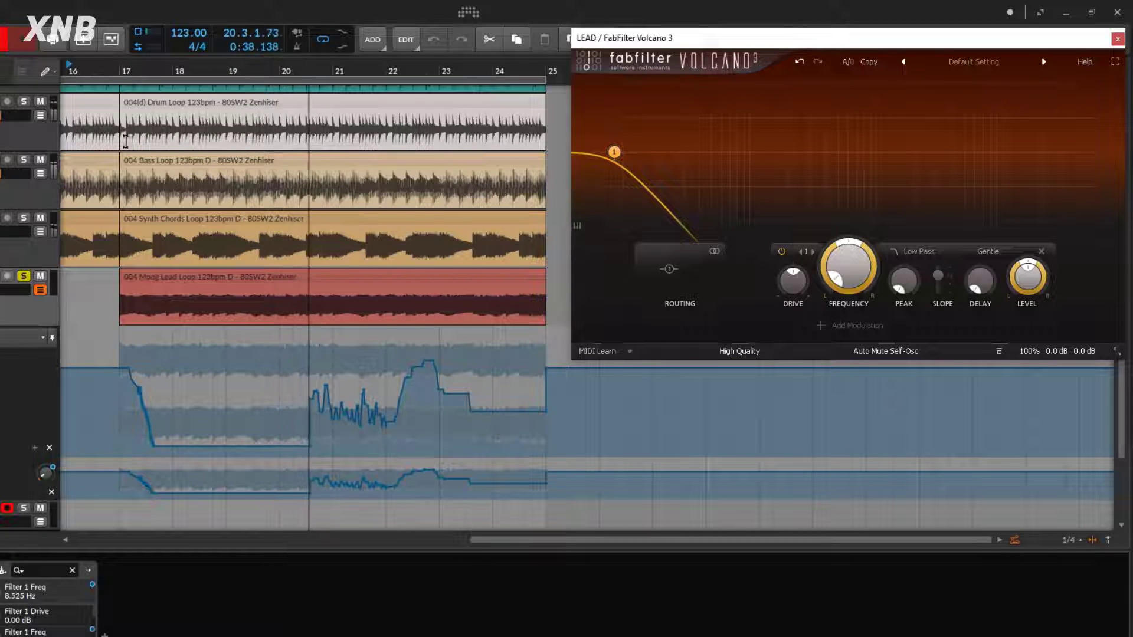
{"action": "key", "text": "space"}
- Set Filter 1 Freq to 672.11 Hz, enable automation write and record fresh frequency movements across the whole LEAD clip
{"action": "left_click", "coordinate": [76, 38]}
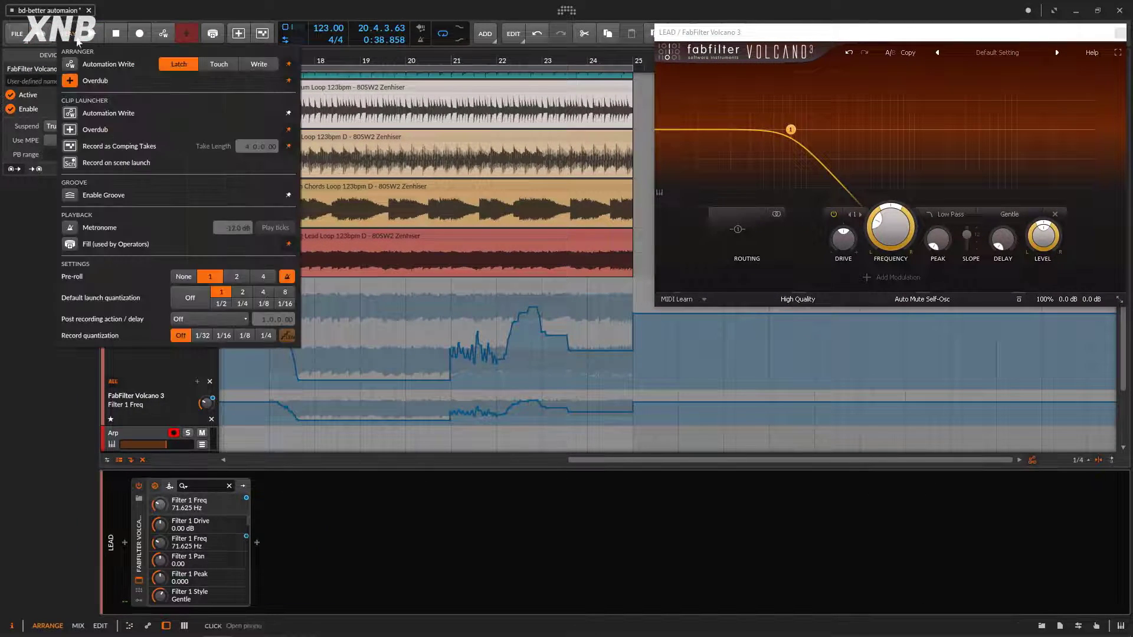
{"action": "mouse_move", "coordinate": [886, 232]}
{"action": "left_mouse_down"}
{"action": "mouse_move", "coordinate": [893, 210]}
{"action": "mouse_move", "coordinate": [896, 219]}
{"action": "left_mouse_up"}
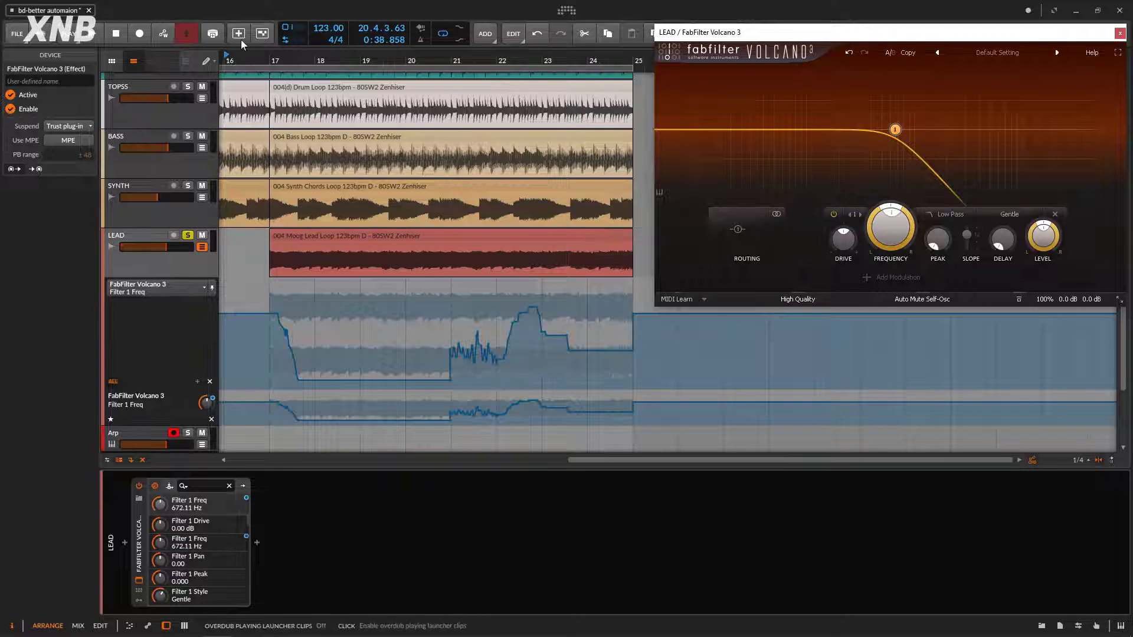
{"action": "left_click", "coordinate": [164, 34]}
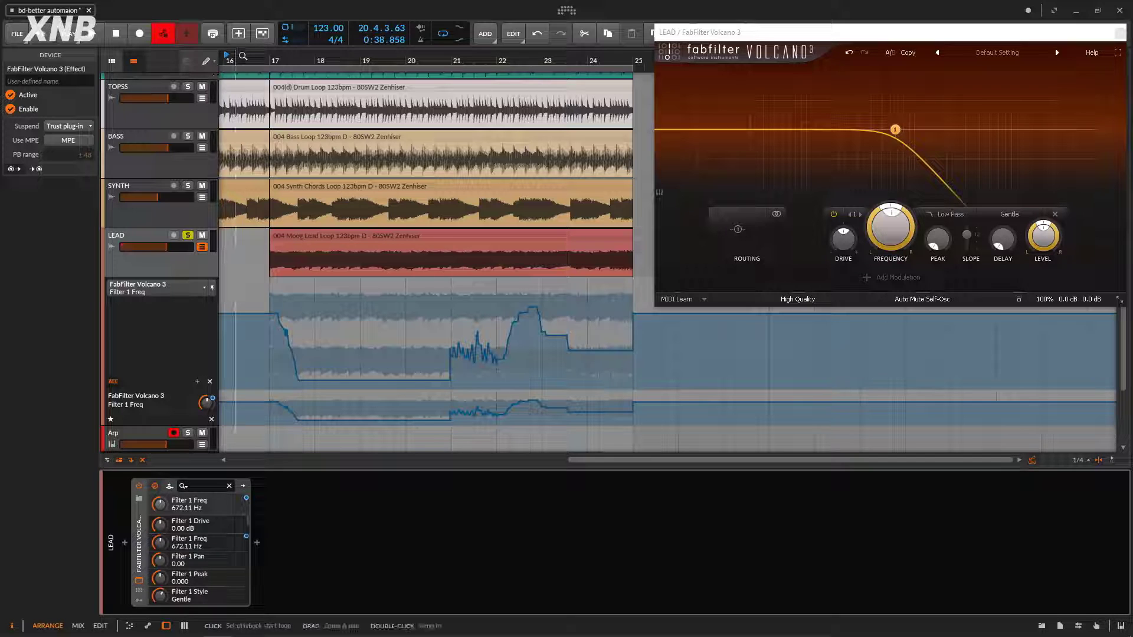
{"action": "mouse_move", "coordinate": [891, 227]}
{"action": "left_mouse_down"}
{"action": "mouse_move", "coordinate": [881, 224]}
{"action": "mouse_move", "coordinate": [879, 243]}
{"action": "mouse_move", "coordinate": [873, 222]}
{"action": "mouse_move", "coordinate": [885, 239]}
{"action": "mouse_move", "coordinate": [891, 215]}
{"action": "mouse_move", "coordinate": [896, 251]}
{"action": "mouse_move", "coordinate": [912, 236]}
{"action": "left_mouse_up"}
{"action": "key", "text": "space"}
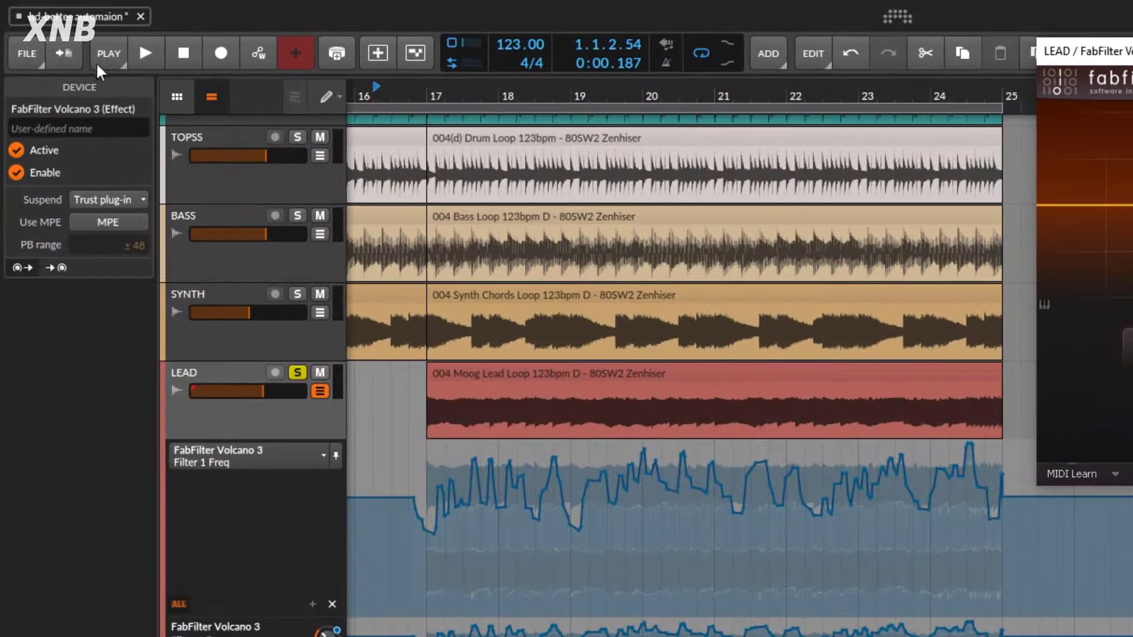
- Set the arranger's automation write mode to Touch, enable automation write and set Filter 1 Freq to 1030.7 Hz
{"action": "left_click", "coordinate": [68, 34]}
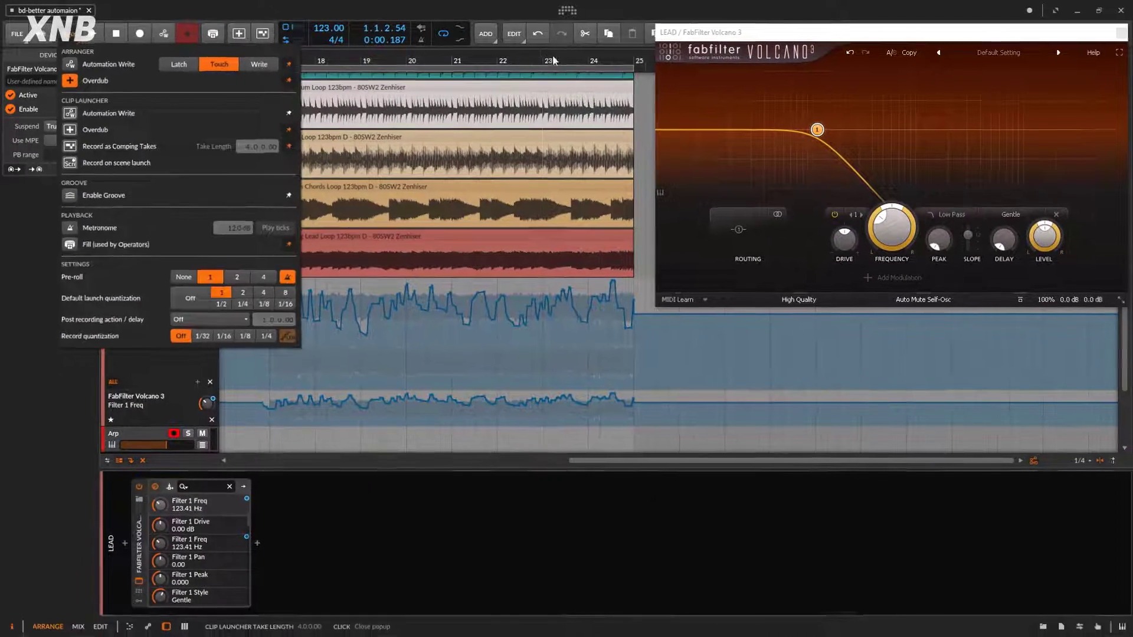
{"action": "left_click", "coordinate": [440, 96]}
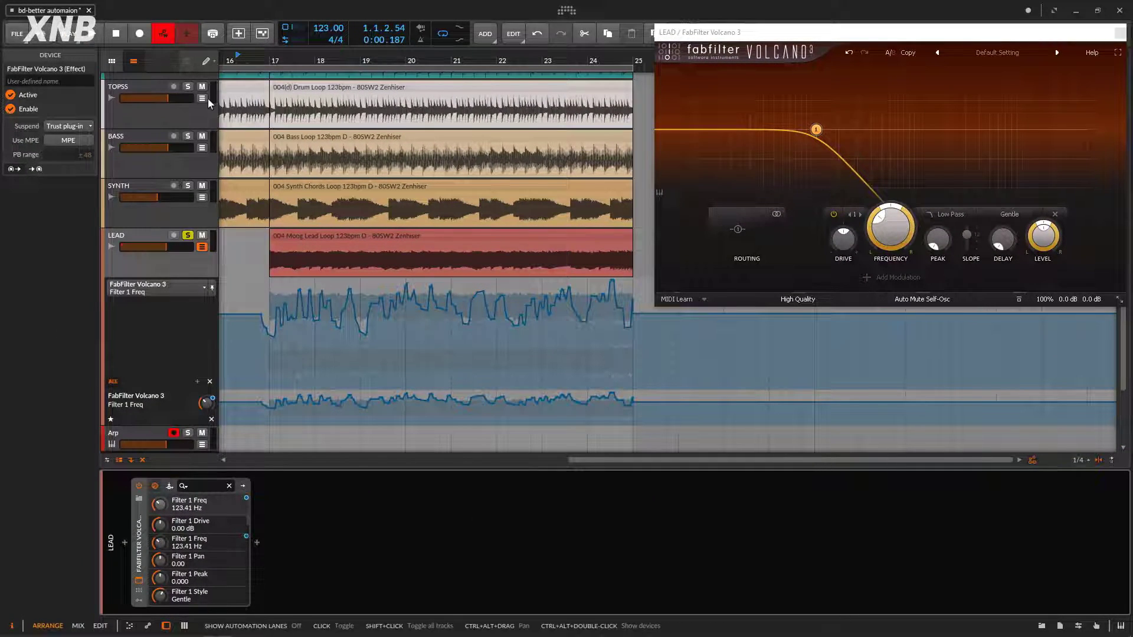
{"action": "mouse_move", "coordinate": [892, 233]}
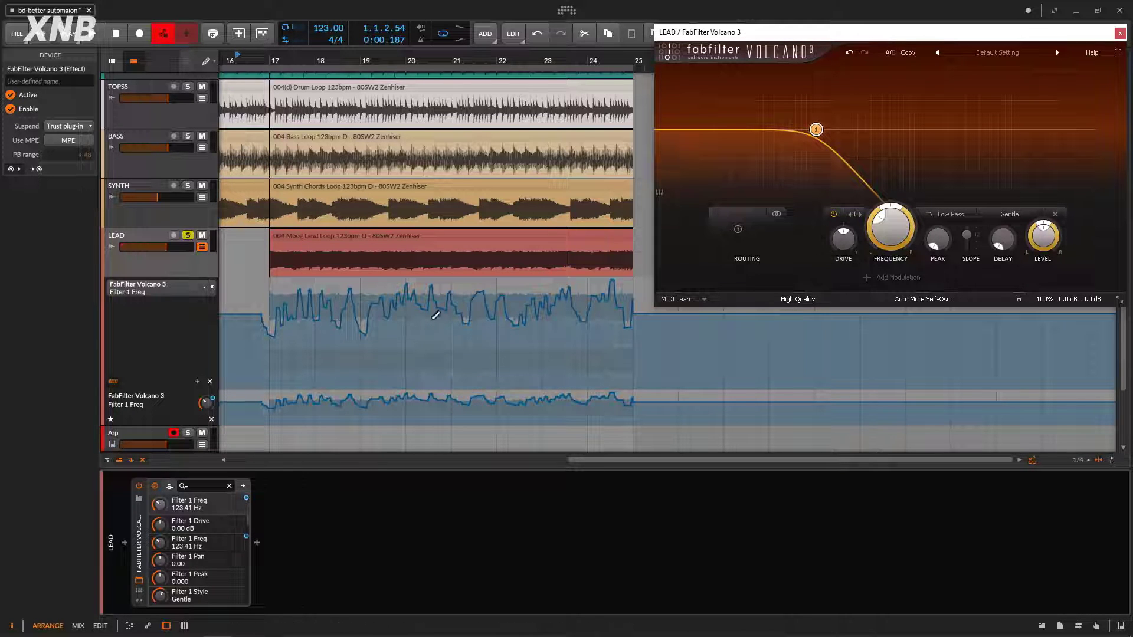
{"action": "left_click_drag", "start_coordinate": [901, 236], "coordinate": [902, 215]}
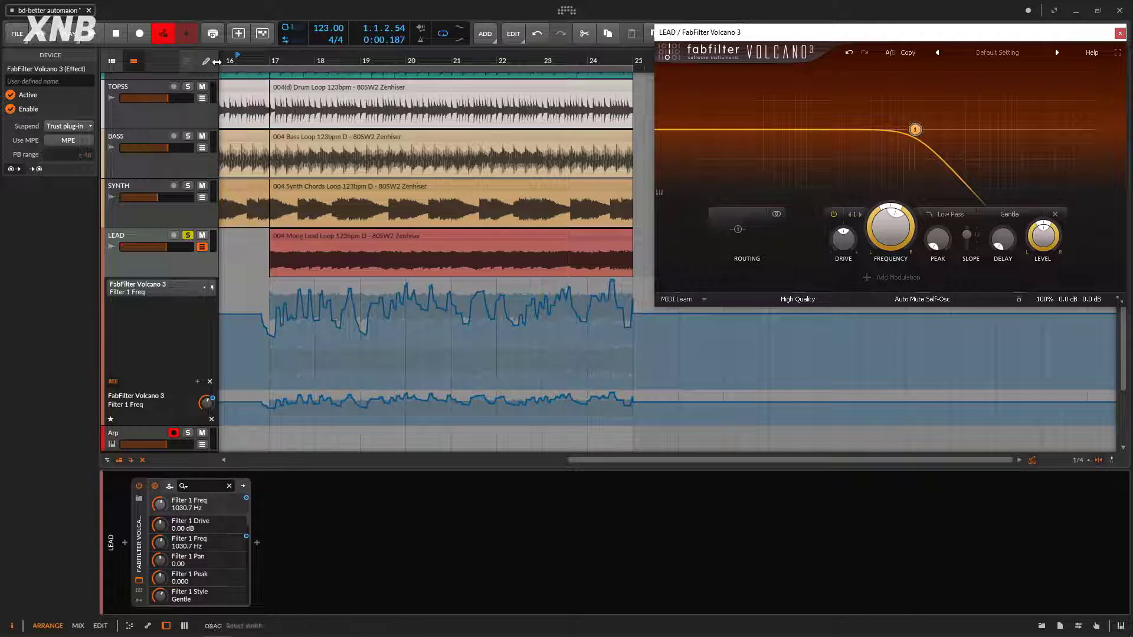
- Play from before bar 17 in Touch mode, record a Filter 1 Freq dip around bars 19 to 20 and stop playback
{"action": "left_click_drag", "start_coordinate": [248, 57], "coordinate": [256, 58]}
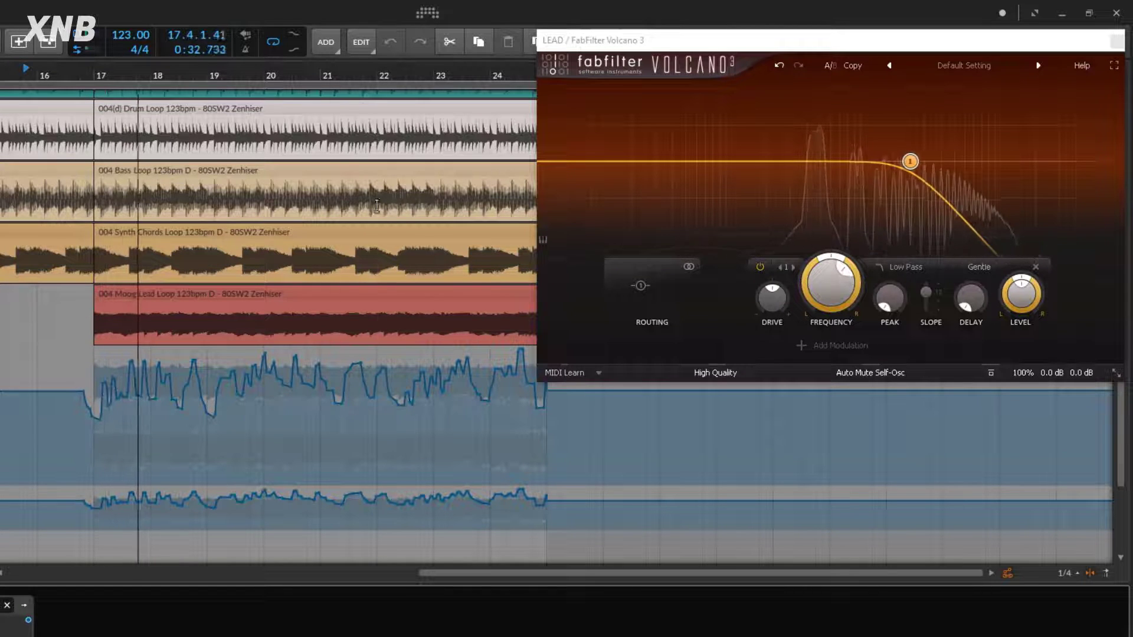
{"action": "mouse_move", "coordinate": [867, 283]}
{"action": "mouse_move", "coordinate": [867, 283]}
{"action": "left_mouse_down"}
{"action": "mouse_move", "coordinate": [838, 354]}
{"action": "mouse_move", "coordinate": [832, 340]}
{"action": "mouse_move", "coordinate": [833, 373]}
{"action": "mouse_move", "coordinate": [817, 333]}
{"action": "mouse_move", "coordinate": [809, 363]}
{"action": "mouse_move", "coordinate": [811, 289]}
{"action": "mouse_move", "coordinate": [814, 324]}
{"action": "left_mouse_up"}
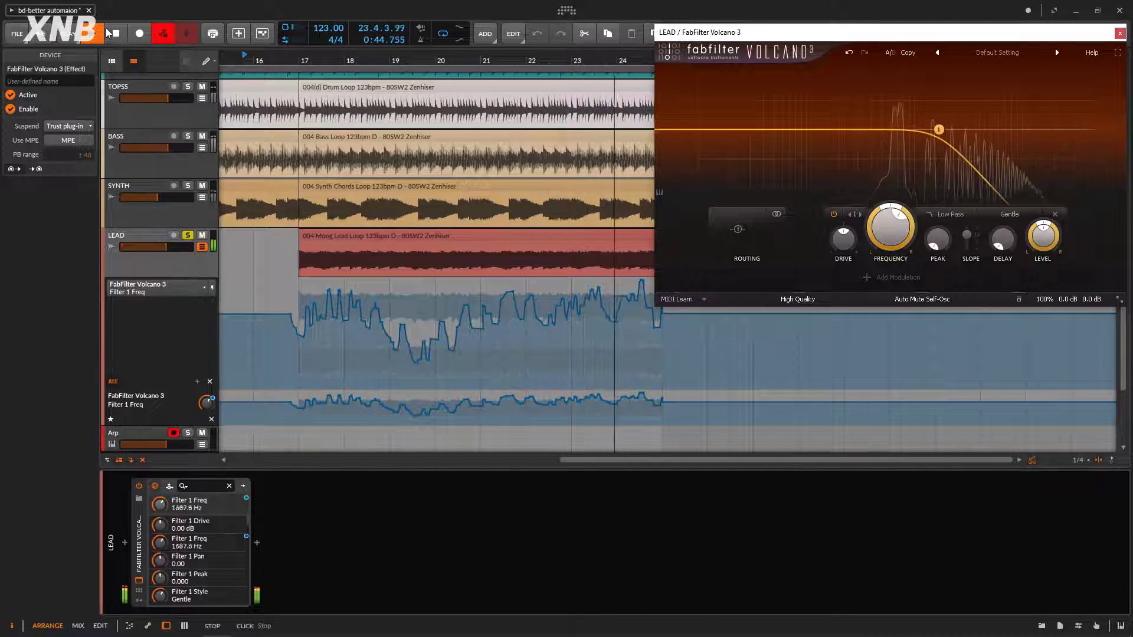
{"action": "left_click", "coordinate": [116, 33]}
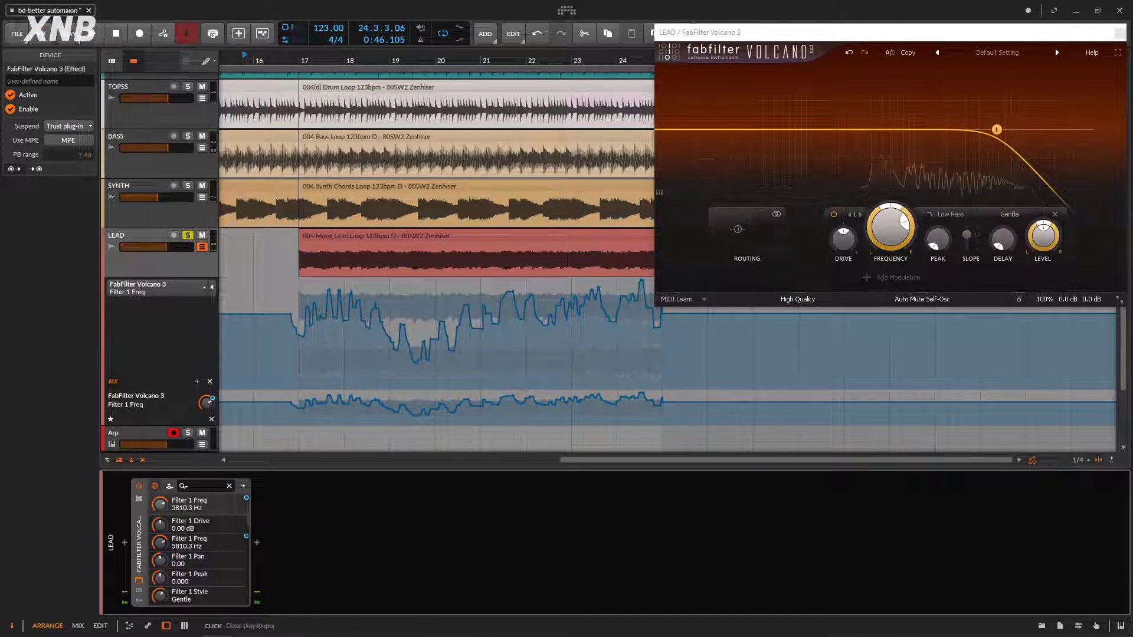
- Go through the arranger's Latch and Touch automation write modes and select Write
{"action": "right_click", "coordinate": [116, 35]}
{"action": "left_click", "coordinate": [186, 66]}
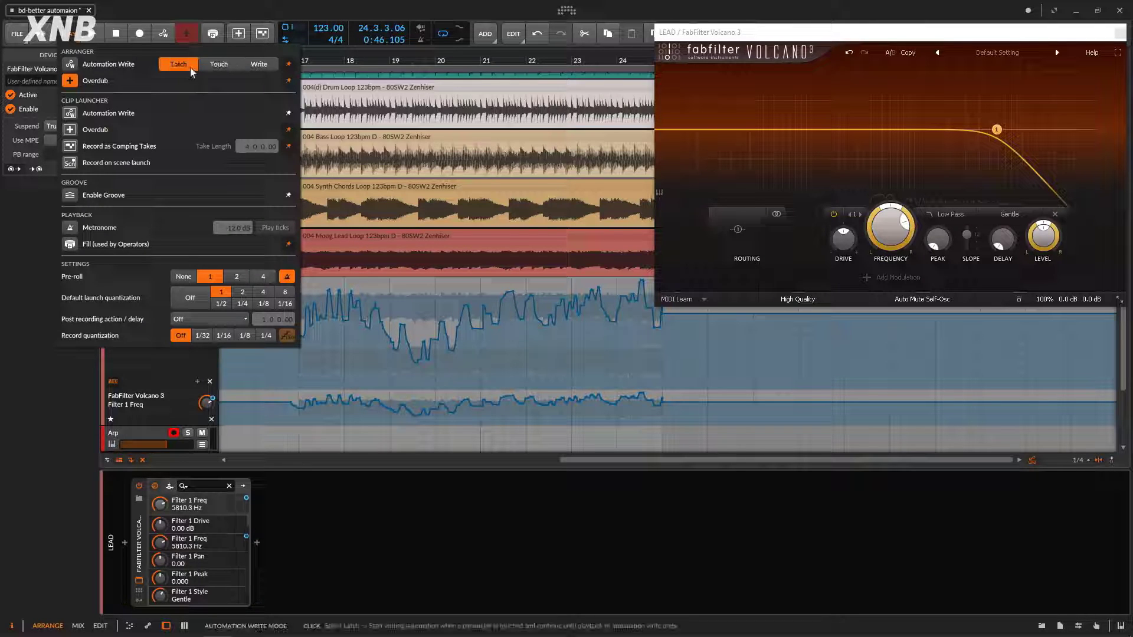
{"action": "left_click", "coordinate": [219, 64]}
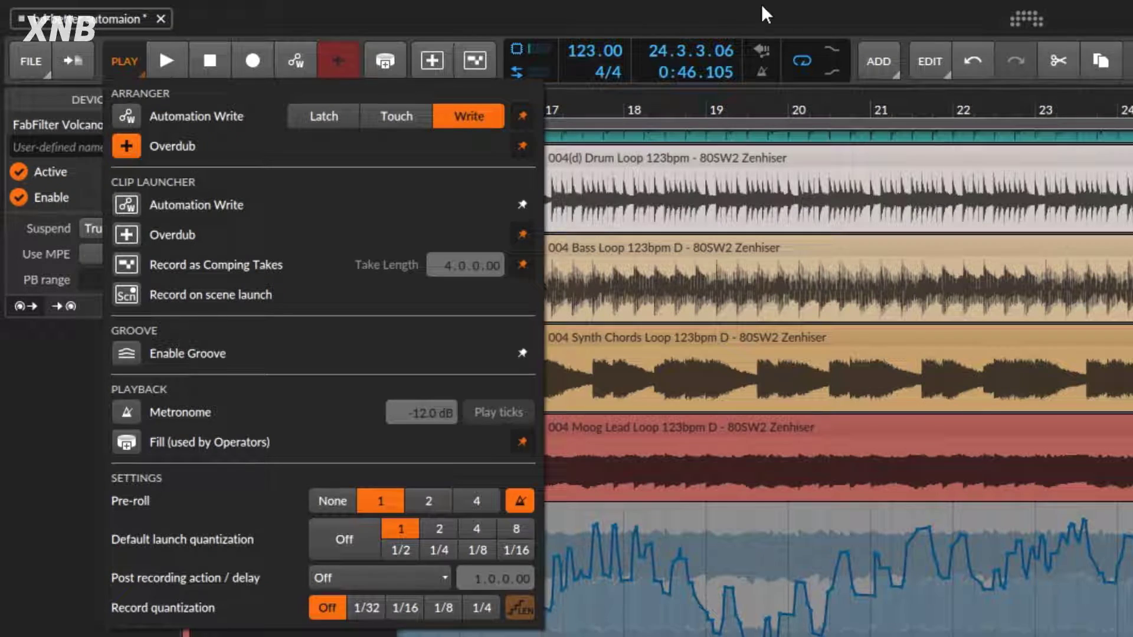
{"action": "left_click", "coordinate": [686, 109]}
- Set Filter 1 Freq to 162.05 Hz with automation write off and play the existing automation briefly to bar 17
{"action": "scroll", "coordinate": [599, 118], "scroll_direction": "left", "scroll_amount": 2}
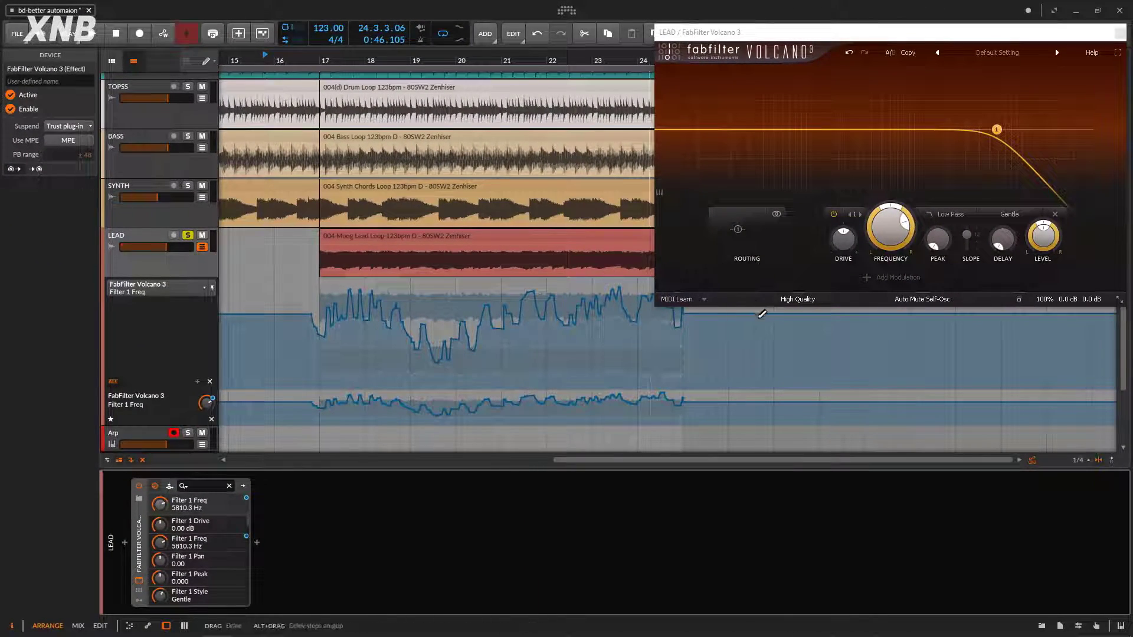
{"action": "left_click_drag", "start_coordinate": [887, 225], "coordinate": [901, 269]}
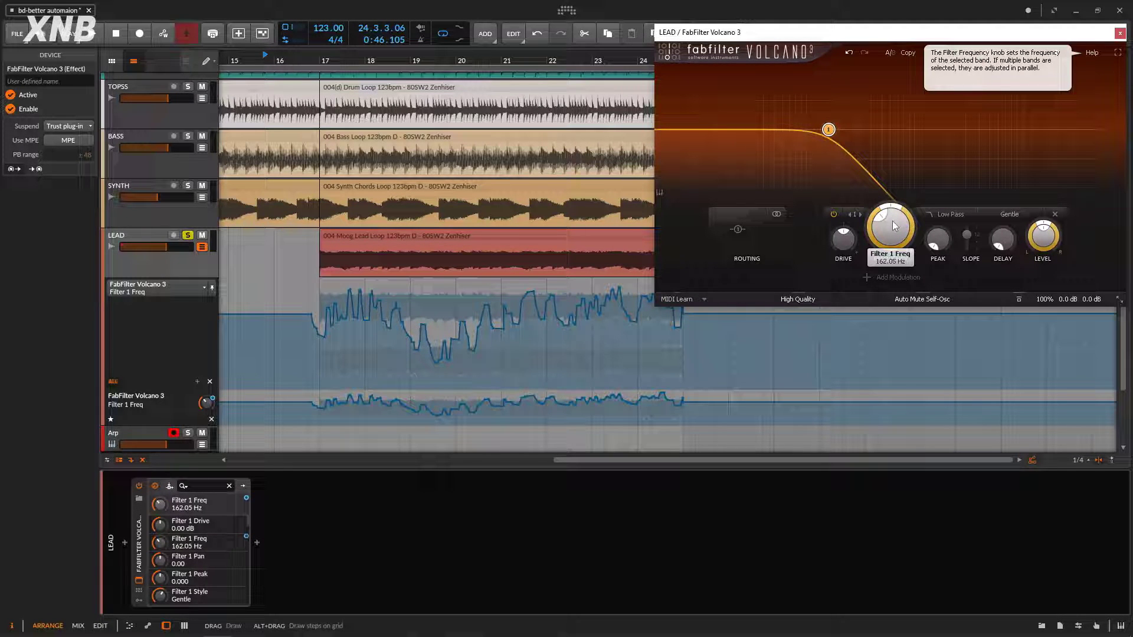
{"action": "key", "text": "space"}
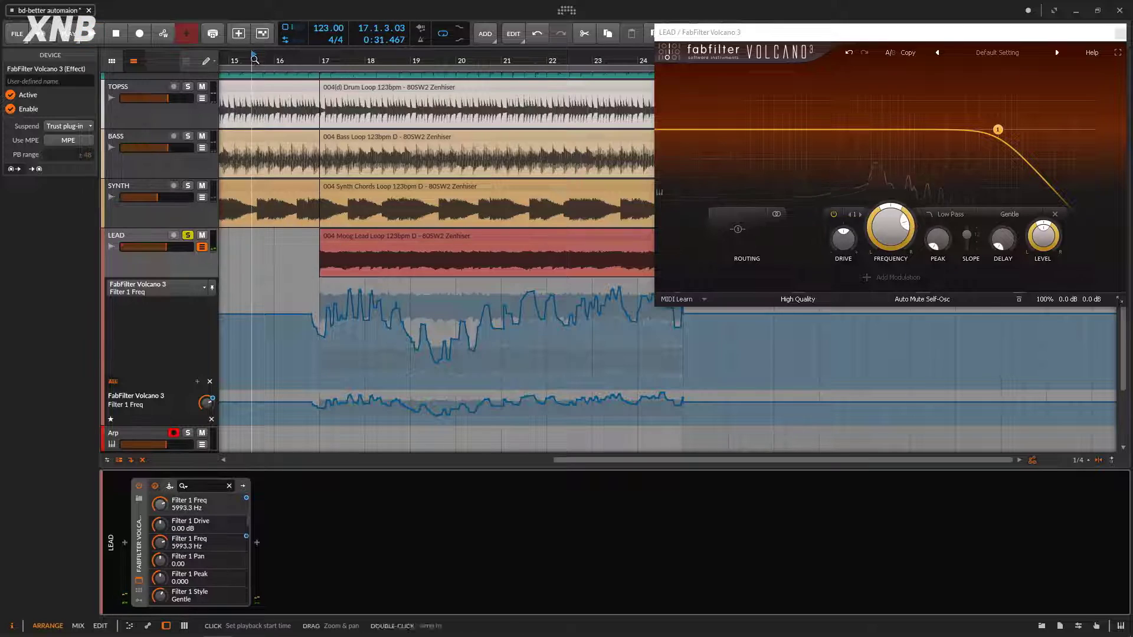
- Enable automation write and record in Write mode from before bar 16, sweeping Filter 1 Freq after bar 18 and holding it low to about bar 24
{"action": "left_click_drag", "start_coordinate": [254, 59], "coordinate": [255, 49]}
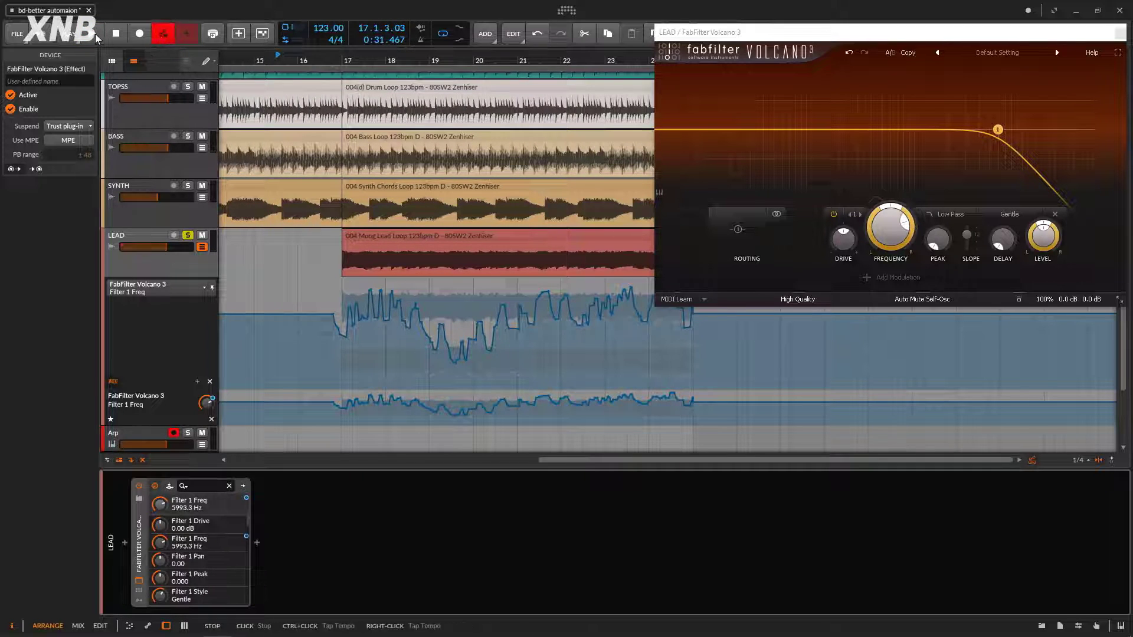
{"action": "left_click_drag", "start_coordinate": [313, 347], "coordinate": [280, 347]}
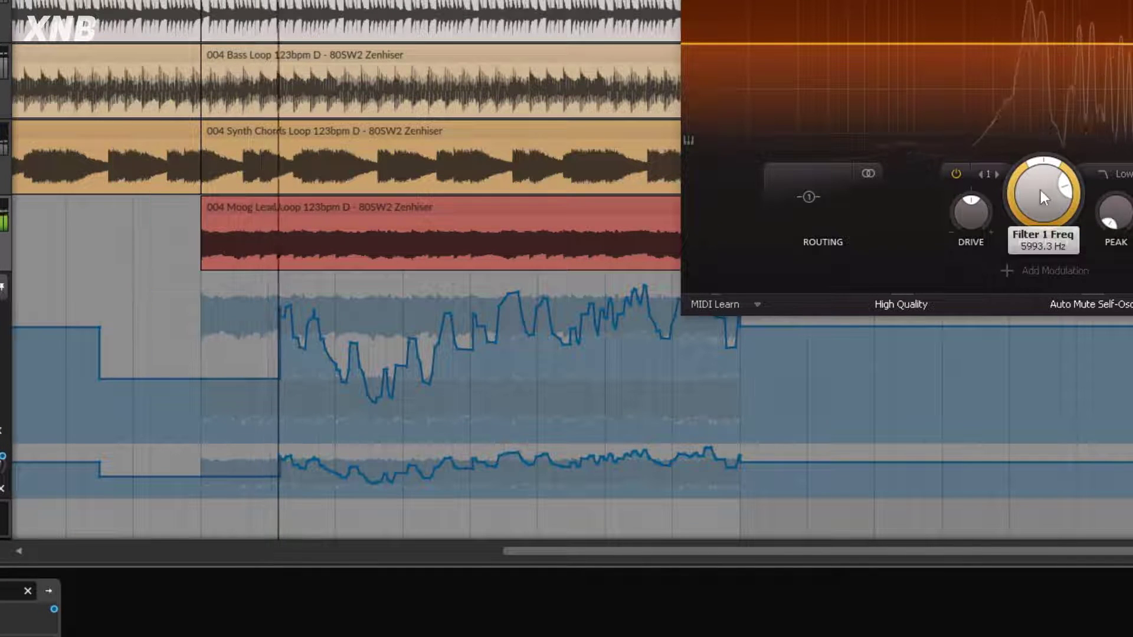
{"action": "mouse_move", "coordinate": [1041, 248]}
{"action": "left_mouse_down"}
{"action": "mouse_move", "coordinate": [1056, 170]}
{"action": "mouse_move", "coordinate": [1091, 319]}
{"action": "left_mouse_up"}
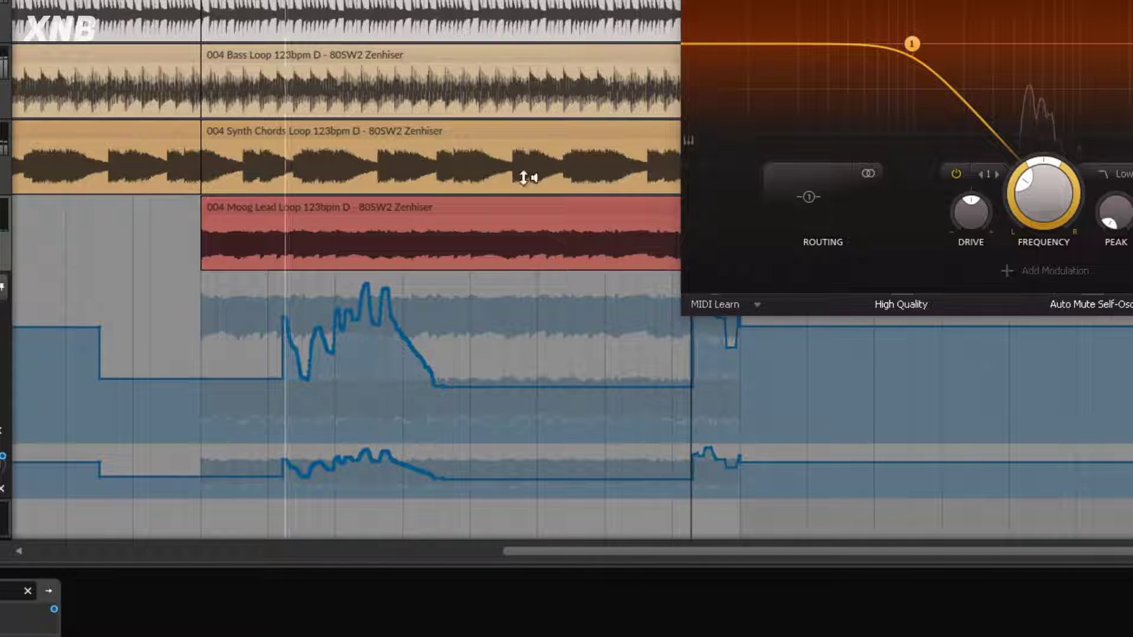
- Sweep Filter 1 Freq down and up to 1734.8 Hz with playback stopped, and check the arranger's automation write mode
{"action": "left_click_drag", "start_coordinate": [1044, 194], "coordinate": [1043, 235]}
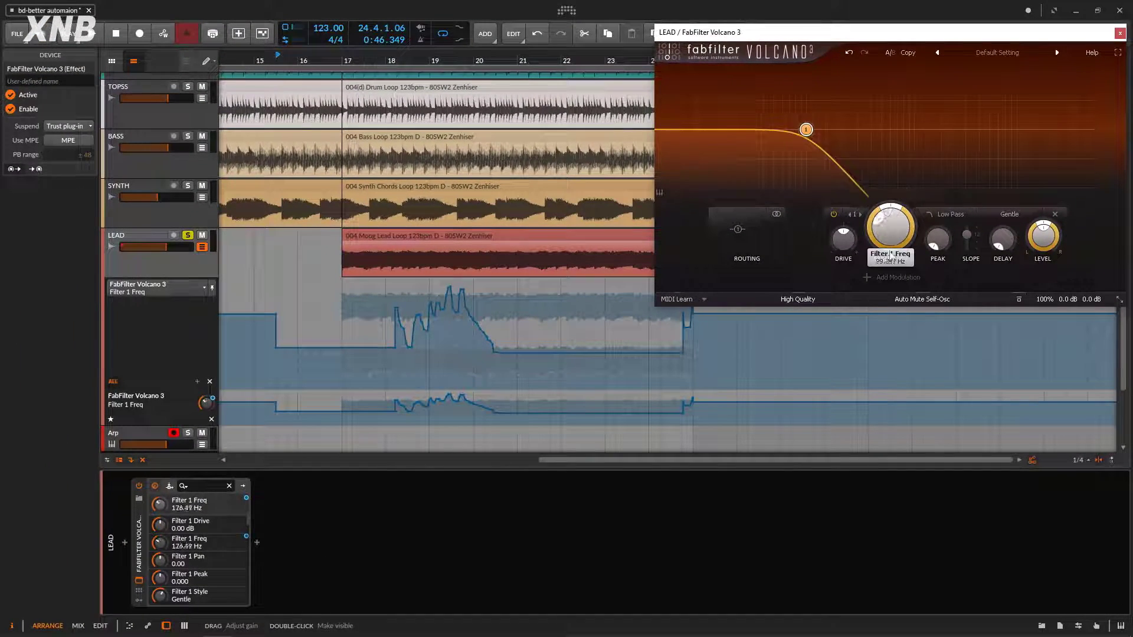
{"action": "left_click_drag", "start_coordinate": [889, 251], "coordinate": [890, 216]}
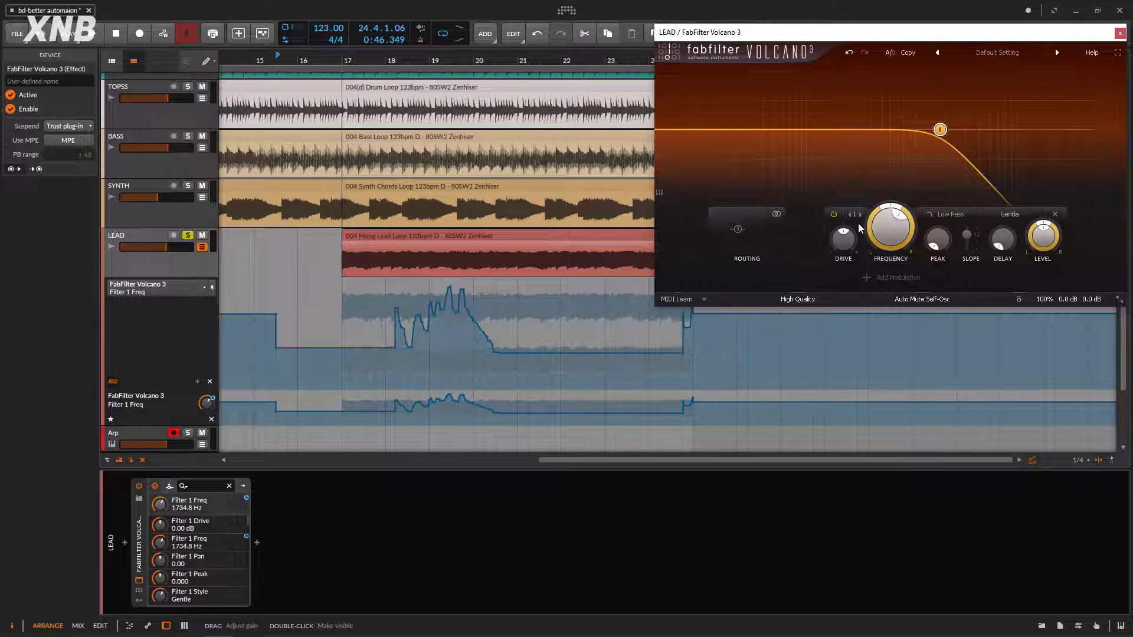
{"action": "right_click", "coordinate": [212, 30]}
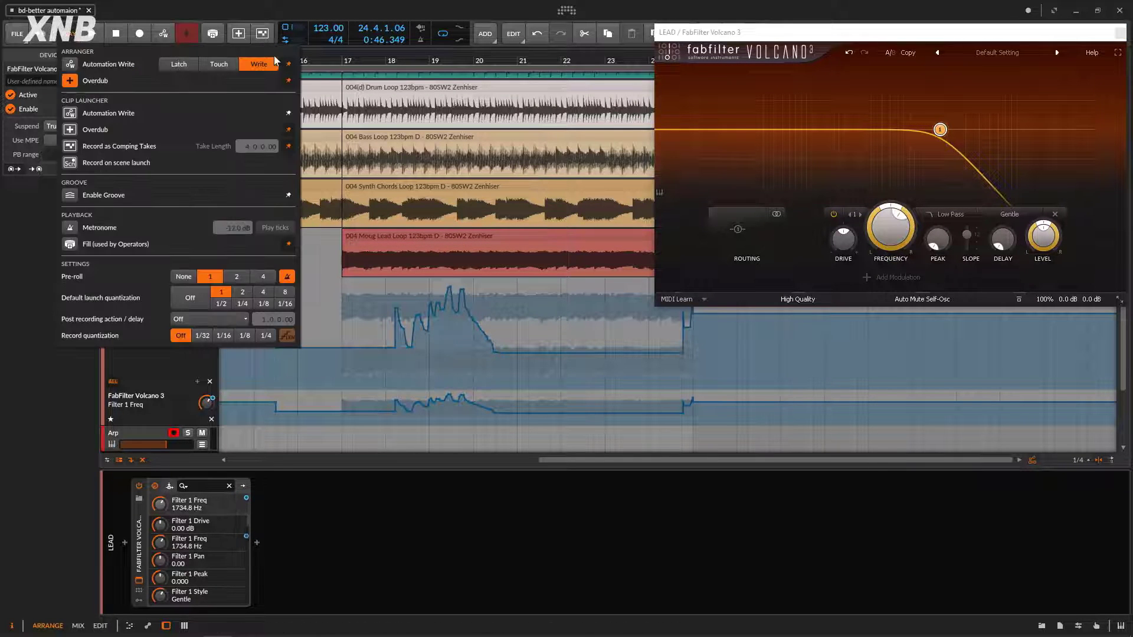
{"action": "left_click", "coordinate": [858, 106]}
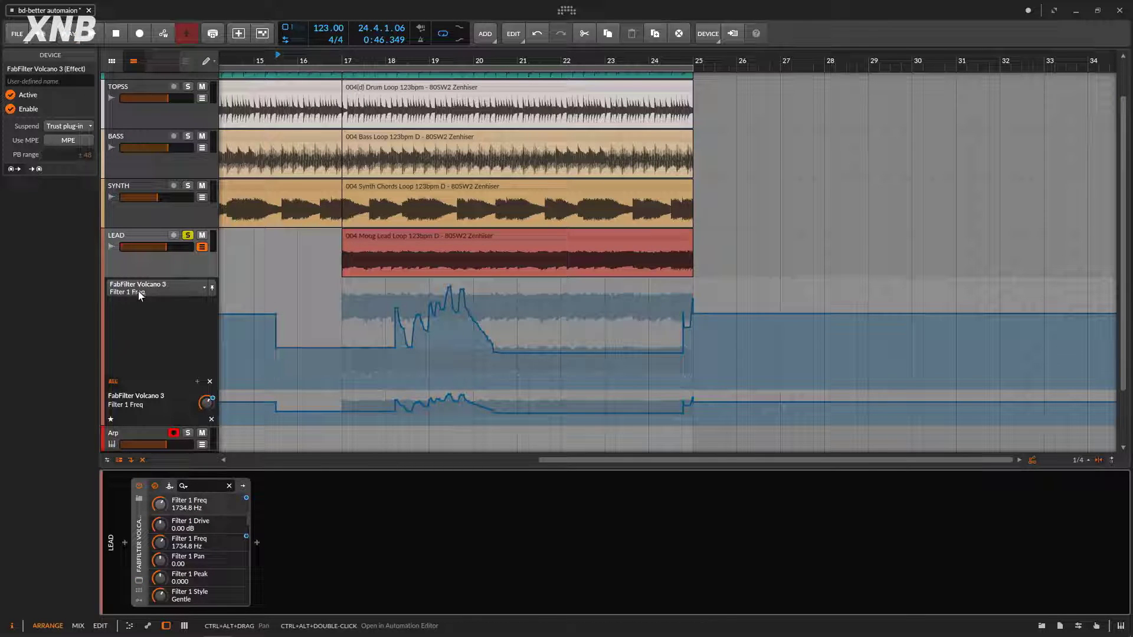
- Reopen the Volcano 3 window, start playback, and draw a wavy Filter 1 Freq curve across the LEAD clip from bar 17 to 25
{"action": "left_click", "coordinate": [139, 582]}
{"action": "key", "text": "space"}
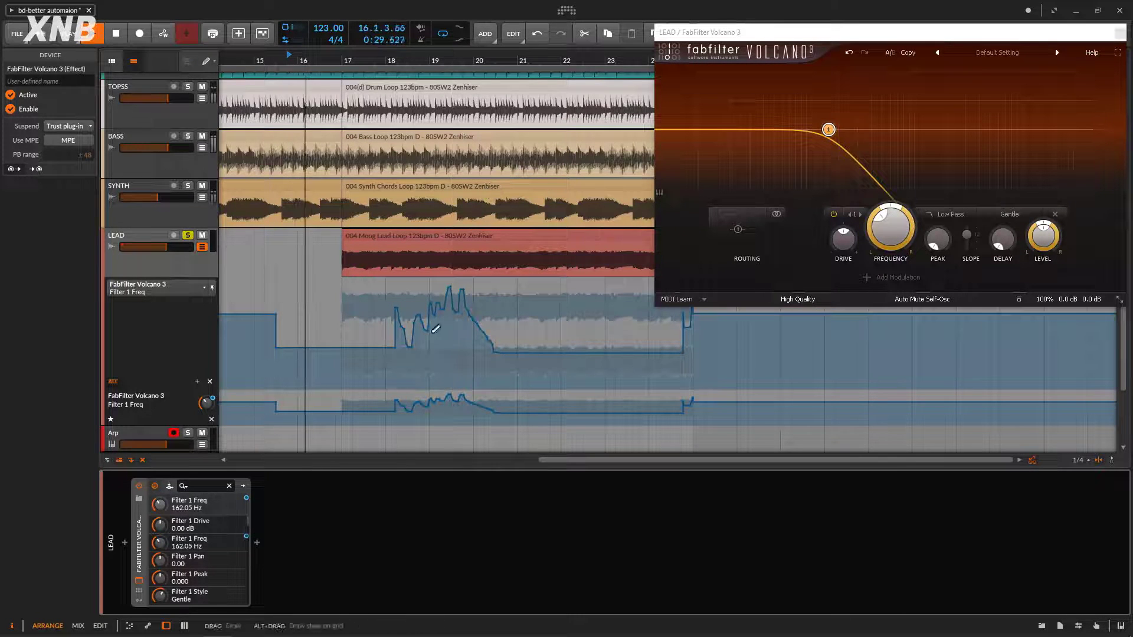
{"action": "mouse_move", "coordinate": [357, 315]}
{"action": "left_mouse_down"}
{"action": "mouse_move", "coordinate": [385, 303]}
{"action": "mouse_move", "coordinate": [405, 323]}
{"action": "mouse_move", "coordinate": [534, 294]}
{"action": "mouse_move", "coordinate": [644, 291]}
{"action": "mouse_move", "coordinate": [687, 325]}
{"action": "left_mouse_up"}
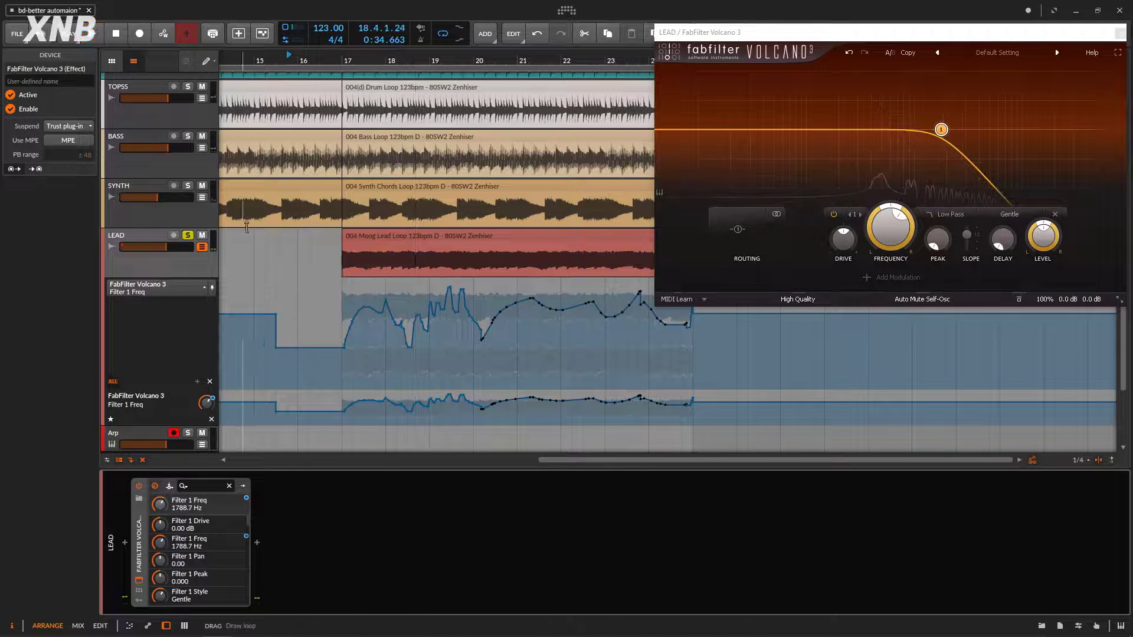
- Play from about bar 16.2 and override the drawn automation by holding Filter 1 Freq at 19.026 Hz, and stop playback
{"action": "left_click", "coordinate": [315, 54]}
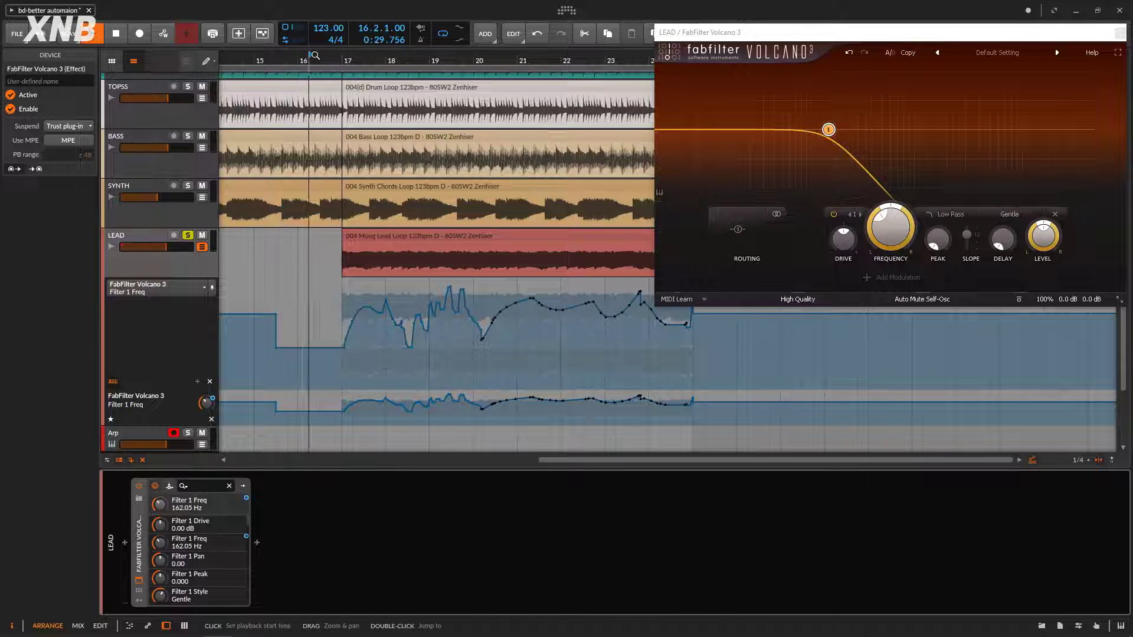
{"action": "left_click", "coordinate": [891, 225]}
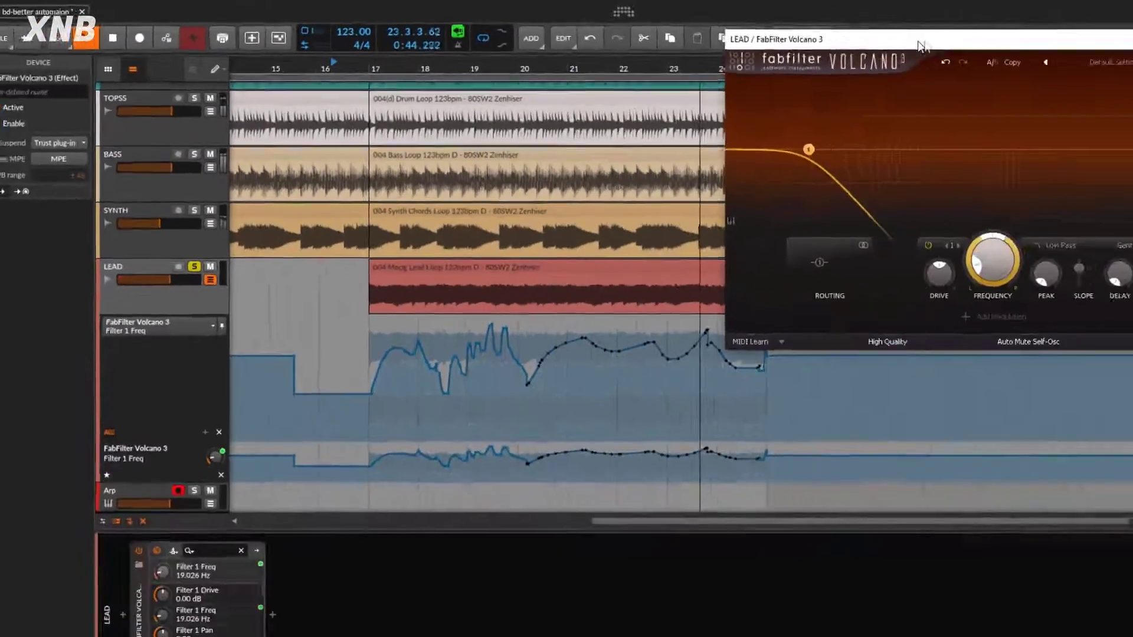
{"action": "left_click_drag", "start_coordinate": [826, 40], "coordinate": [825, 39]}
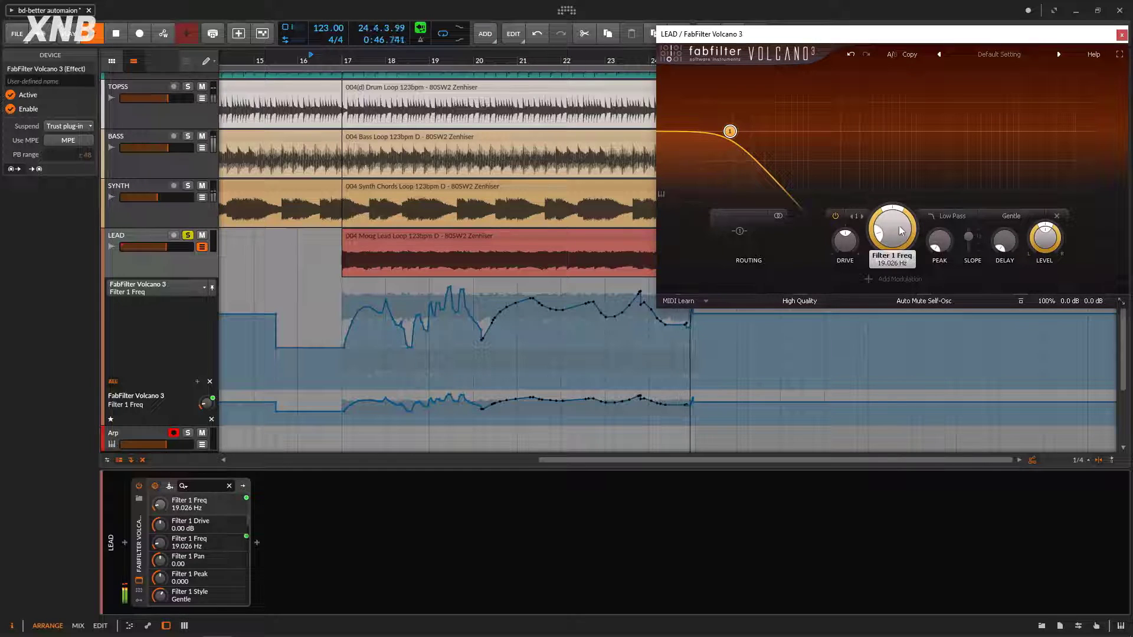
{"action": "mouse_move", "coordinate": [731, 134]}
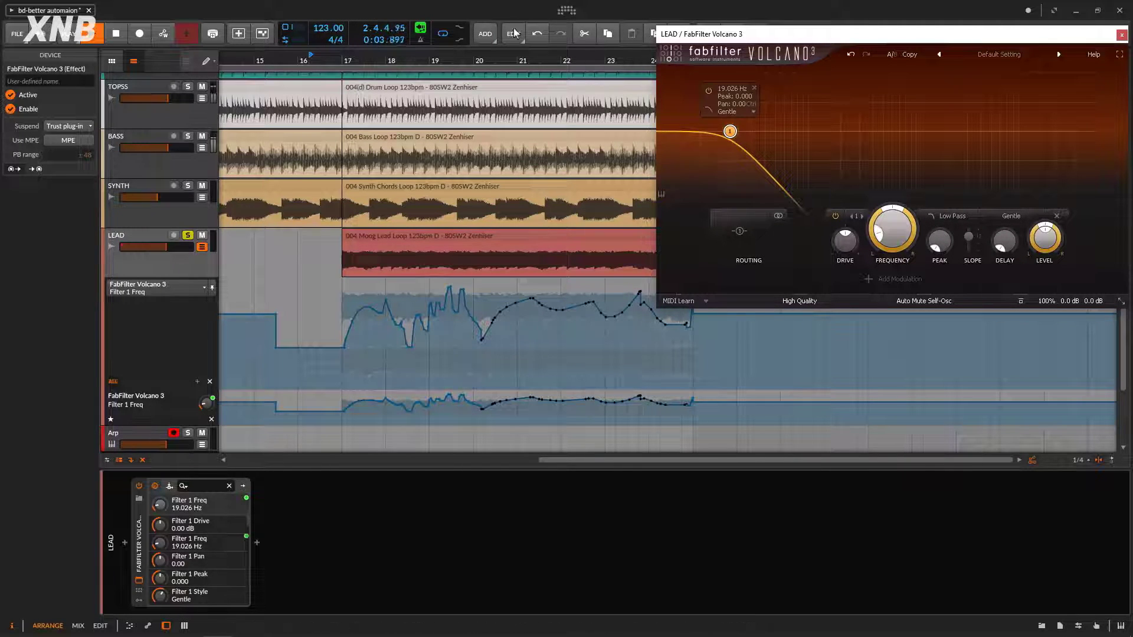
{"action": "key", "text": "space"}
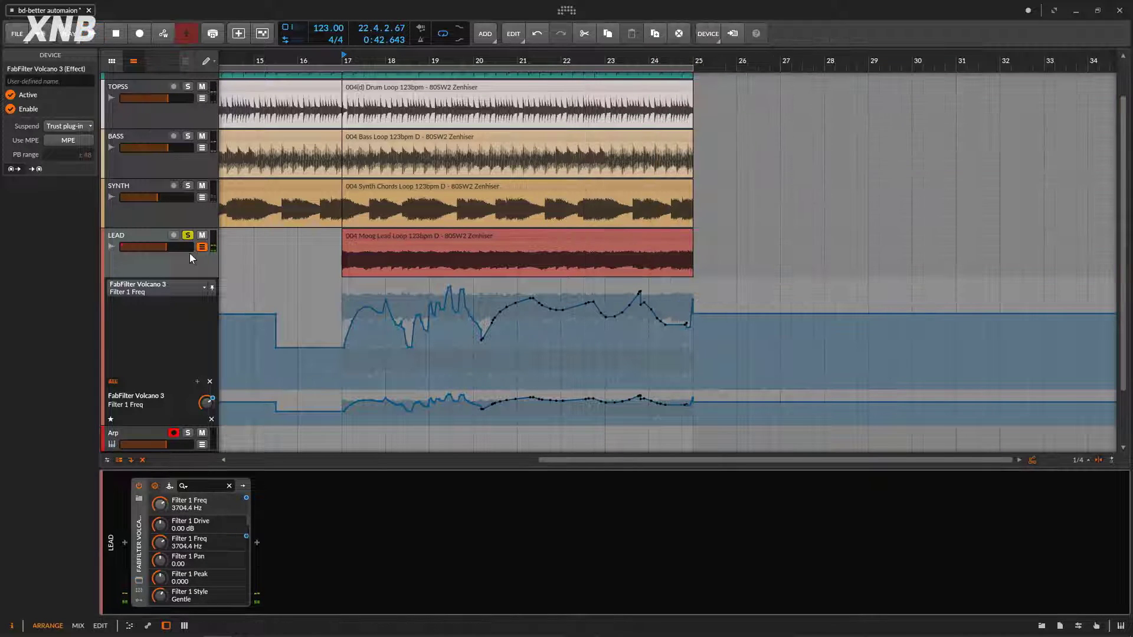
- Hide the LEAD track's automation lanes, unsolo the track and review the arranger and clip launcher automation write options
{"action": "left_click", "coordinate": [200, 248]}
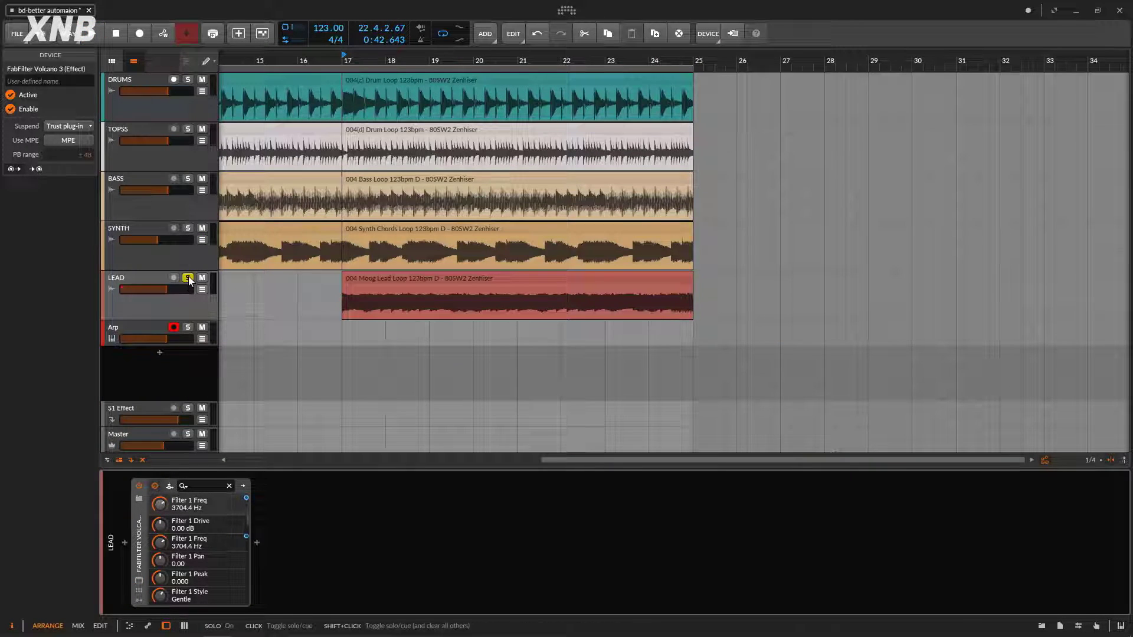
{"action": "left_click", "coordinate": [80, 39]}
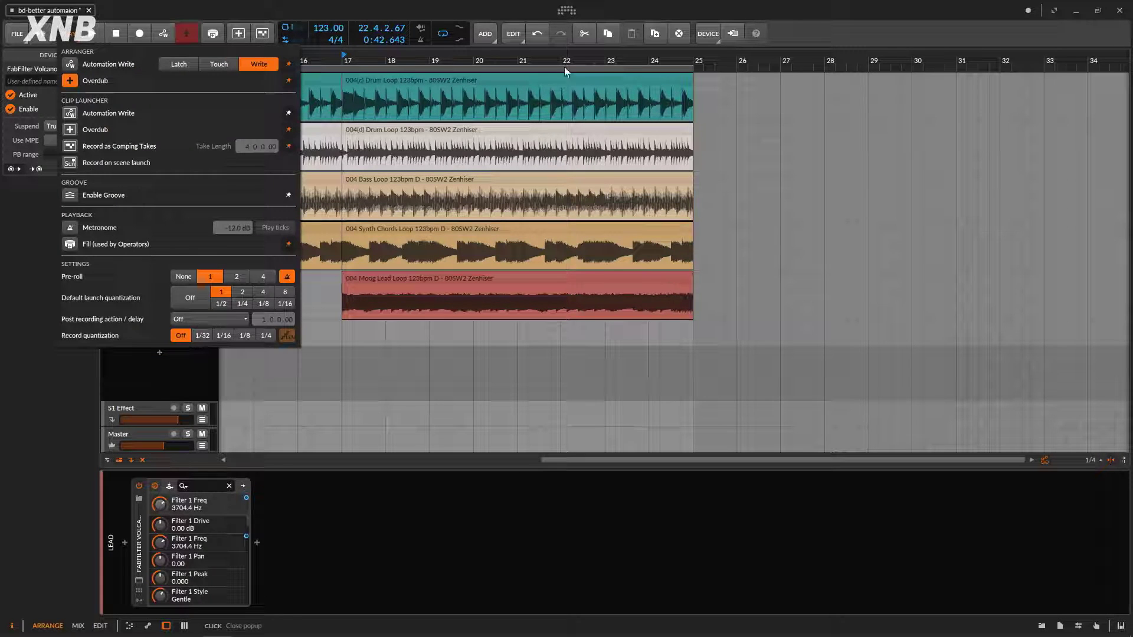
{"action": "left_click", "coordinate": [617, 51]}
- Play the arrangement briefly around bar 17, zoom out to show bars 1 to 25 and select the LEAD track
{"action": "key", "text": "space"}
{"action": "left_click", "coordinate": [434, 278]}
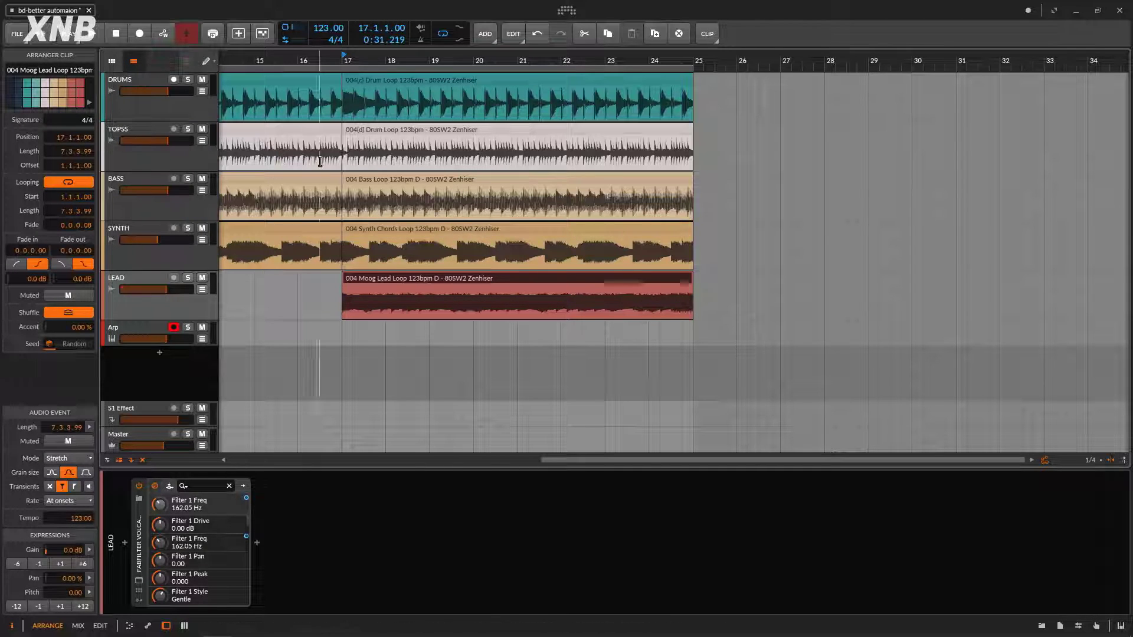
{"action": "left_click_drag", "start_coordinate": [319, 61], "coordinate": [811, 63]}
{"action": "left_click", "coordinate": [202, 305]}
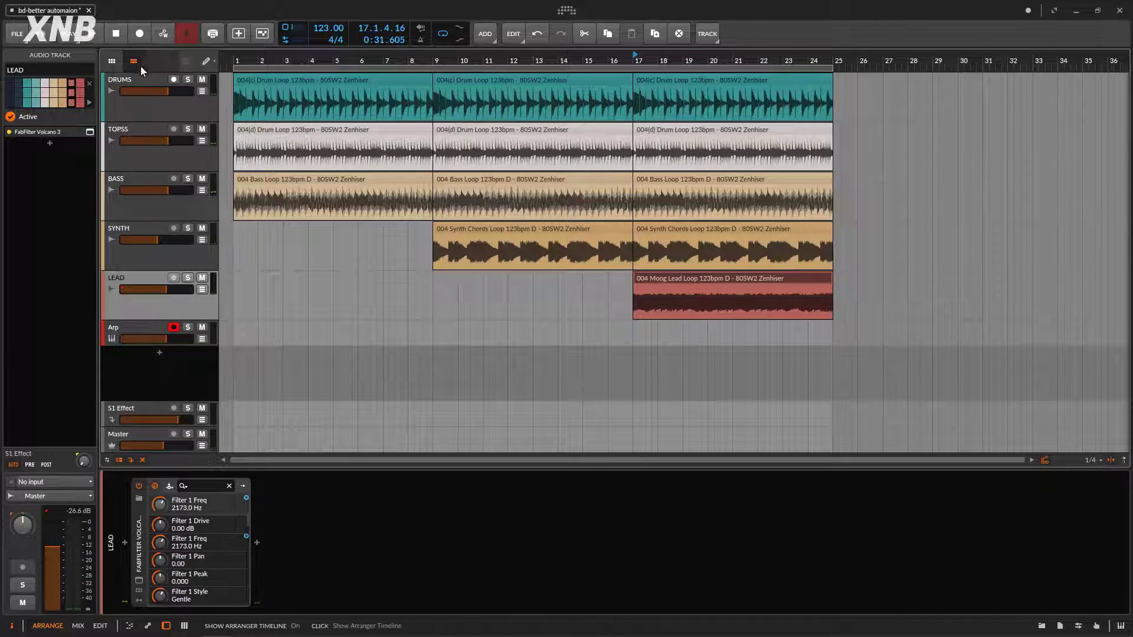
- Show the clip launcher, open the Arp clip's notes in an enlarged note editor and select the Arp track
{"action": "left_click", "coordinate": [112, 61]}
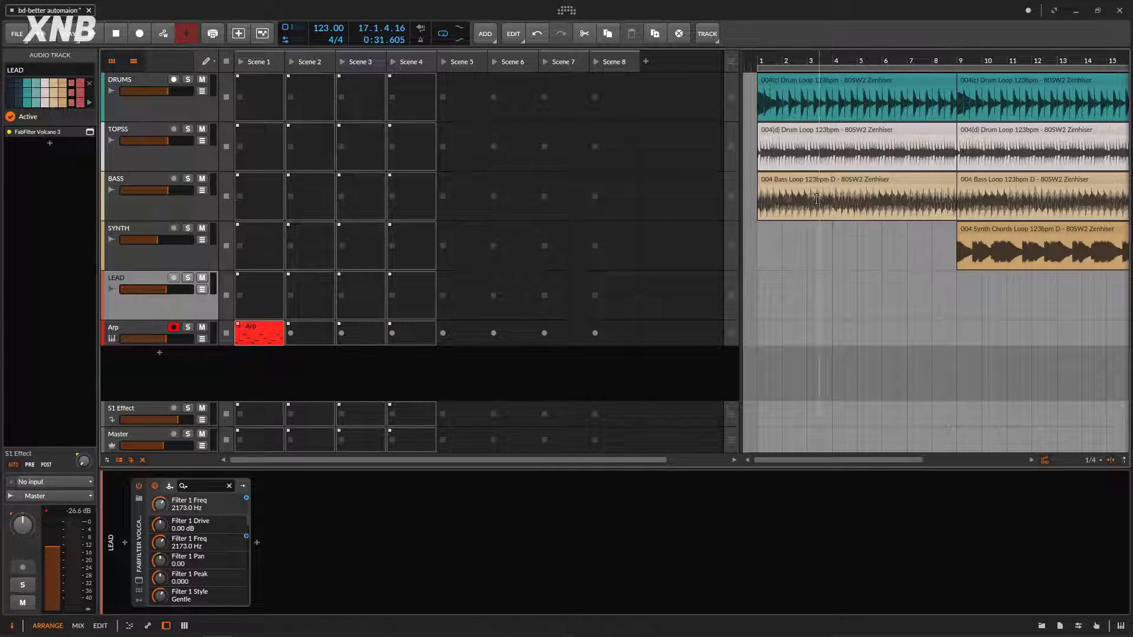
{"action": "double_click", "coordinate": [259, 328]}
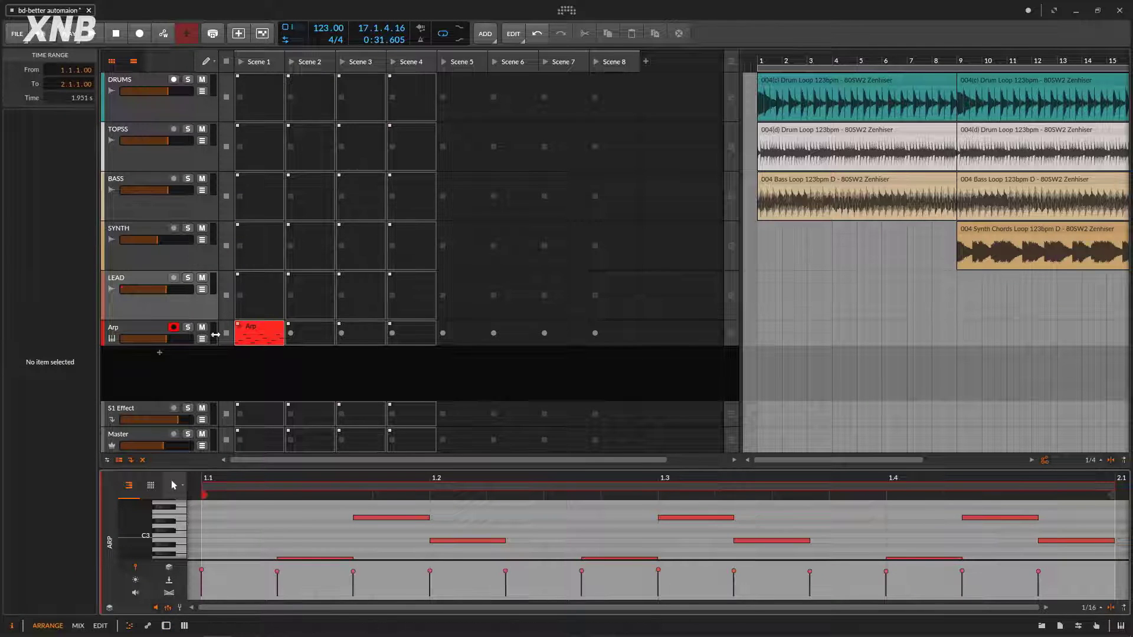
{"action": "left_click", "coordinate": [147, 334]}
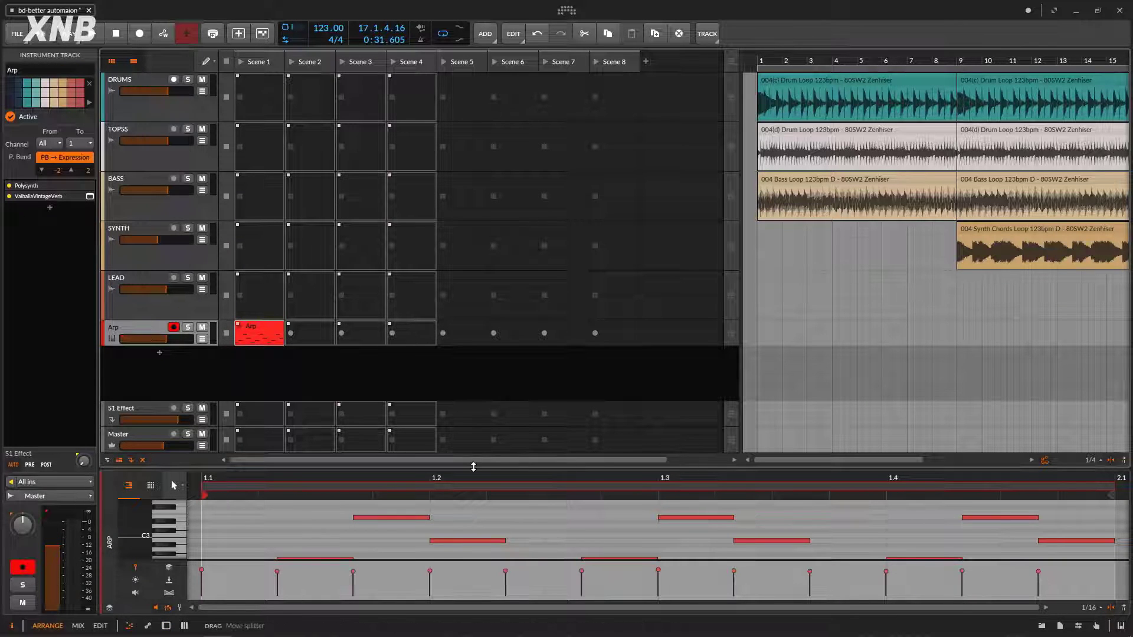
{"action": "left_click_drag", "start_coordinate": [472, 466], "coordinate": [469, 260]}
{"action": "scroll", "coordinate": [278, 161], "scroll_direction": "down", "scroll_amount": 3}
- Launch Scene 1, solo the Arp track and show its Polysynth and ValhallaVintageVerb devices
{"action": "left_click", "coordinate": [239, 62]}
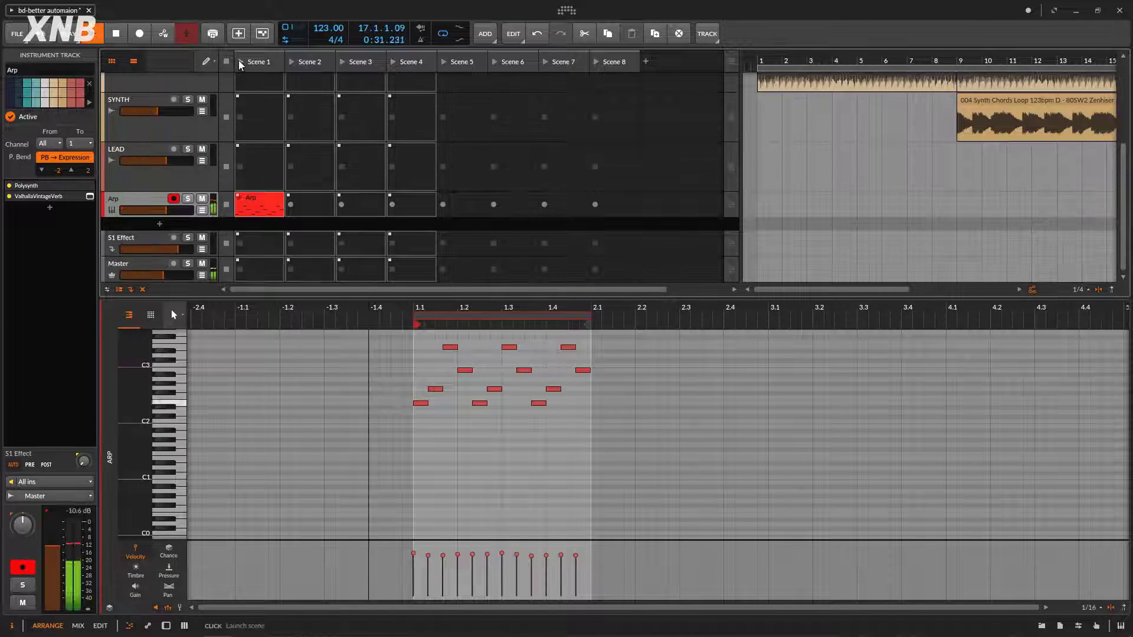
{"action": "left_click", "coordinate": [188, 198]}
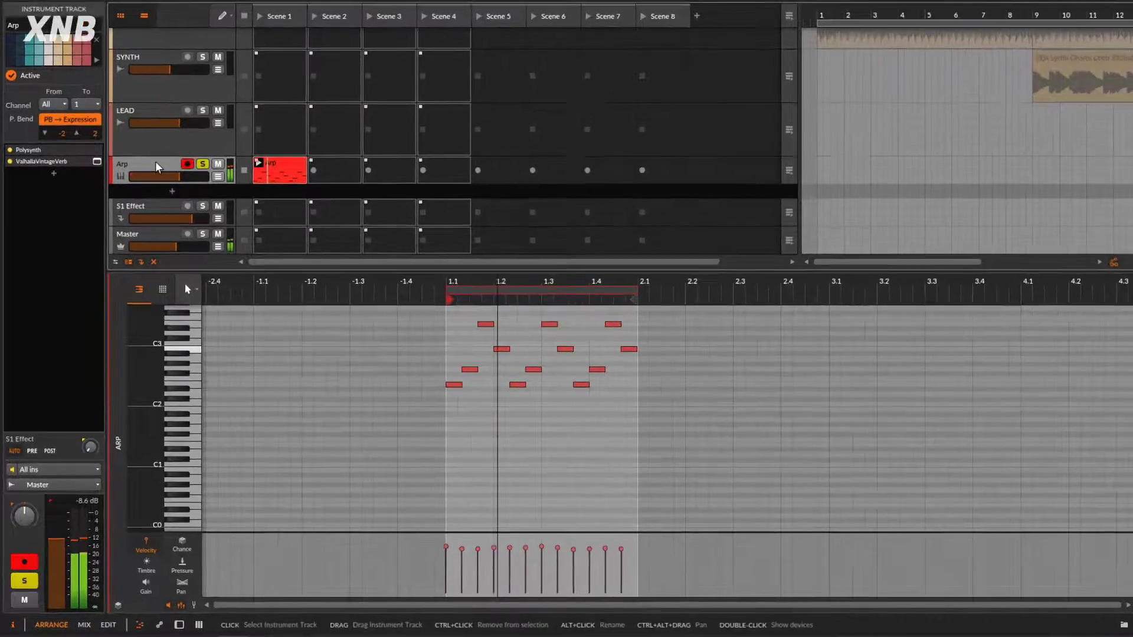
{"action": "key", "text": "d"}
{"action": "left_click_drag", "start_coordinate": [734, 463], "coordinate": [733, 463]}
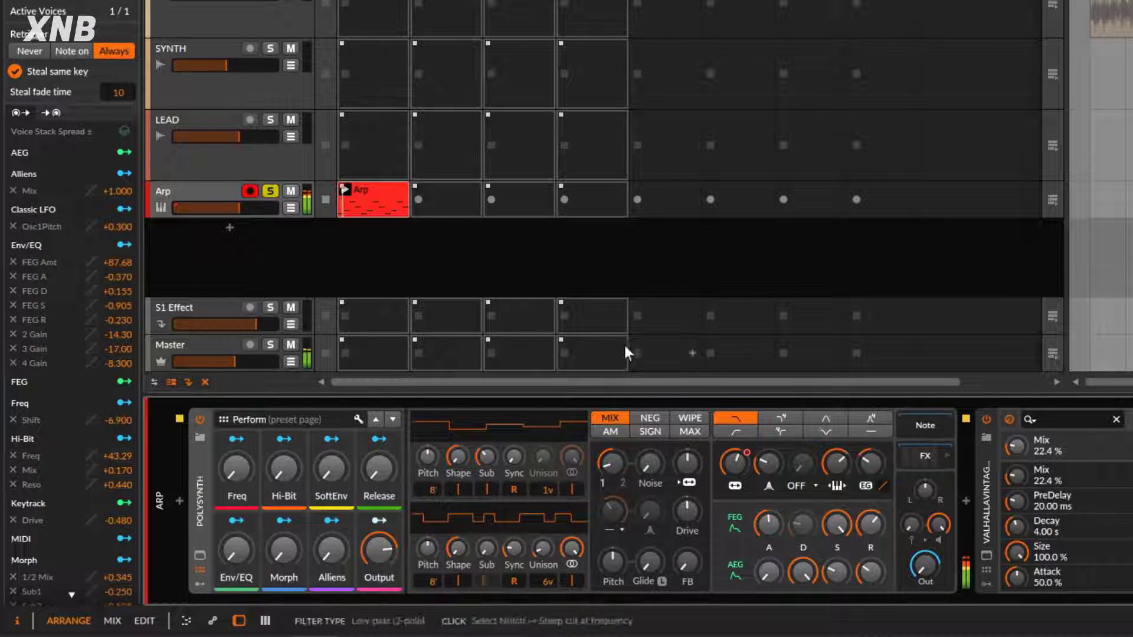
- Reopen the Arp clip's notes, zoom out to several bars and reduce the note editor's height so the Arp track shows
{"action": "double_click", "coordinate": [367, 193]}
{"action": "left_click_drag", "start_coordinate": [421, 317], "coordinate": [339, 384]}
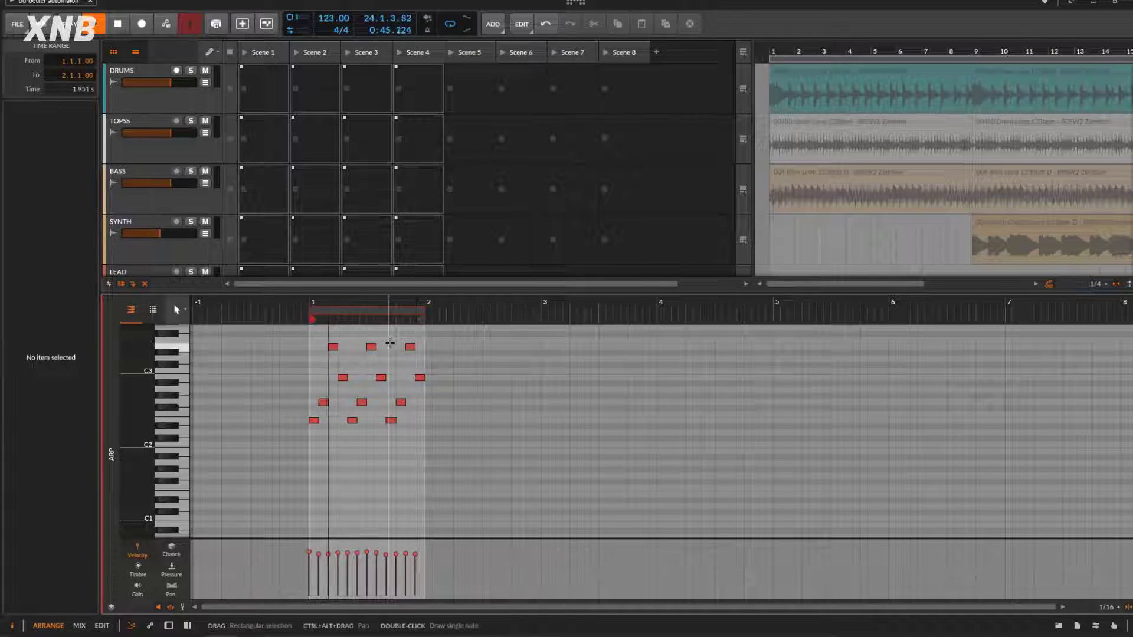
{"action": "scroll", "coordinate": [392, 223], "scroll_direction": "down", "scroll_amount": 4}
{"action": "left_click_drag", "start_coordinate": [531, 292], "coordinate": [532, 352]}
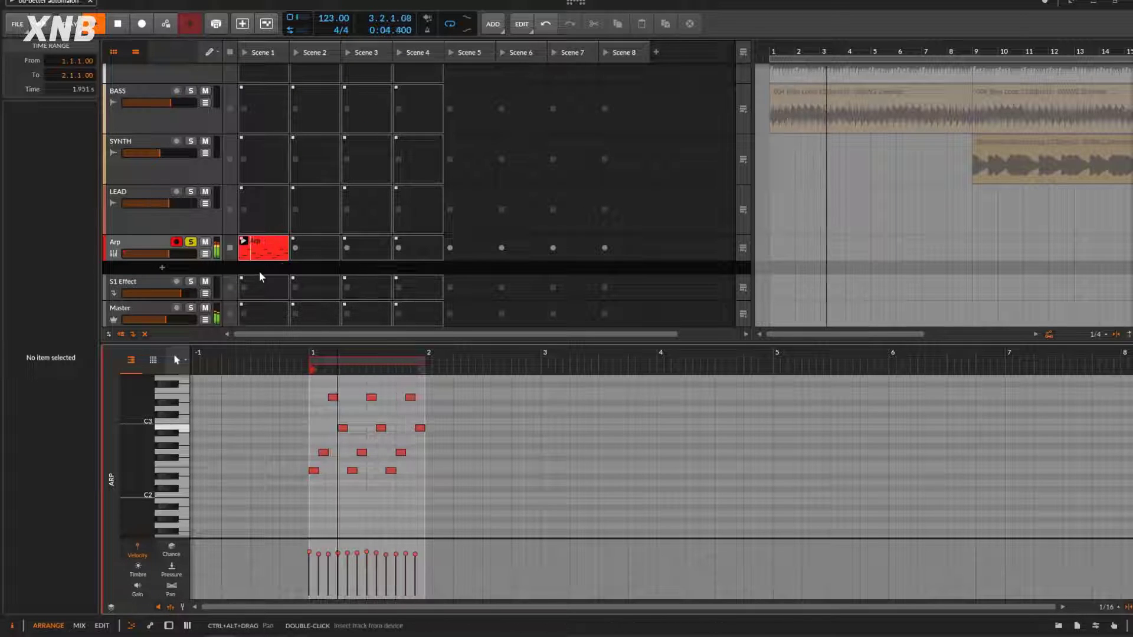
- Open the Arp clip in the automation editor, stop playback and choose Filter Frequency as the automation target
{"action": "left_click", "coordinate": [152, 628]}
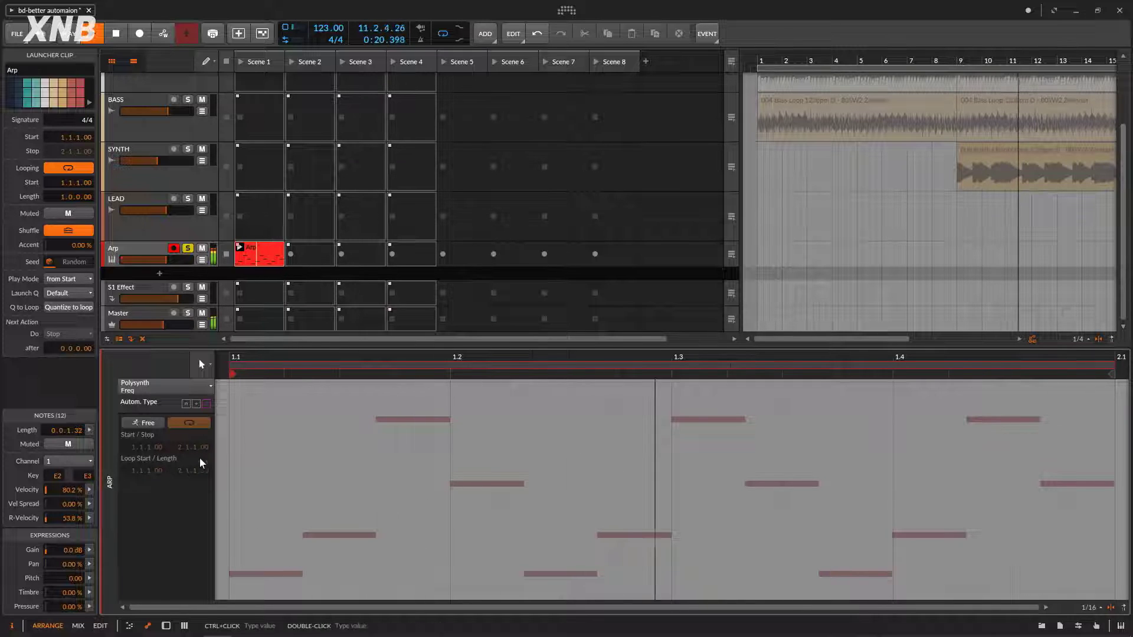
{"action": "key", "text": "space"}
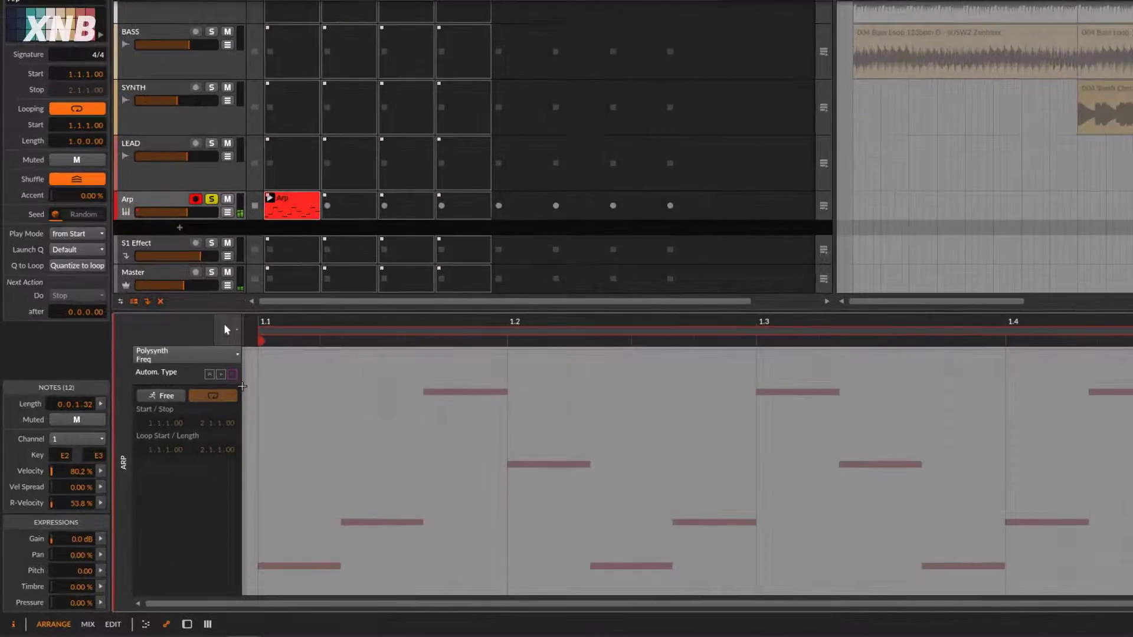
{"action": "left_click", "coordinate": [171, 387]}
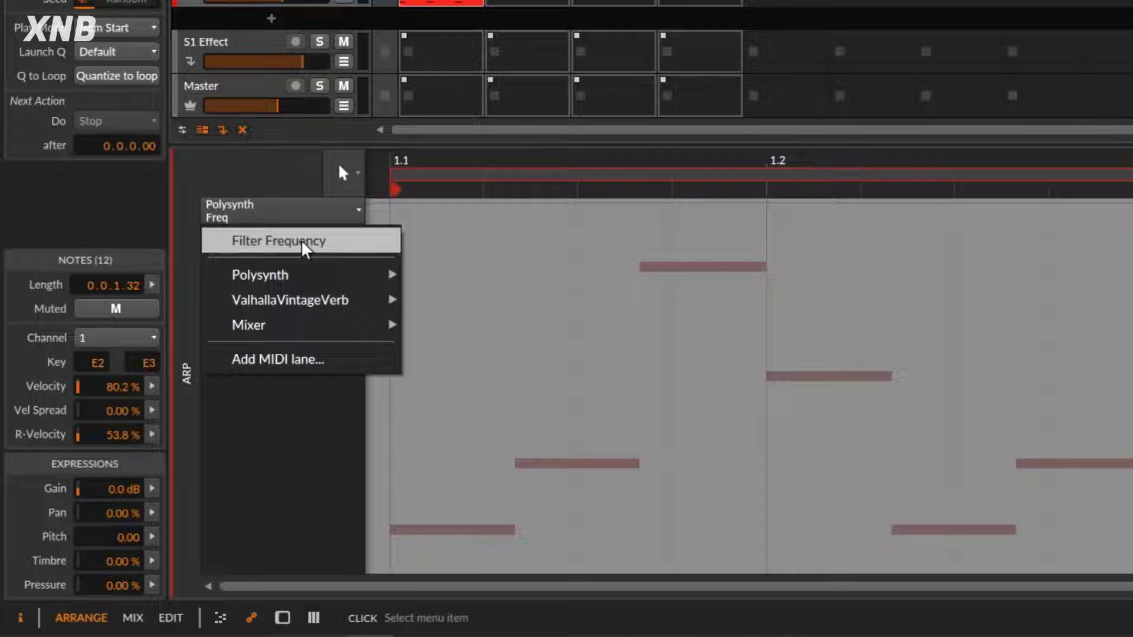
{"action": "left_click", "coordinate": [303, 243]}
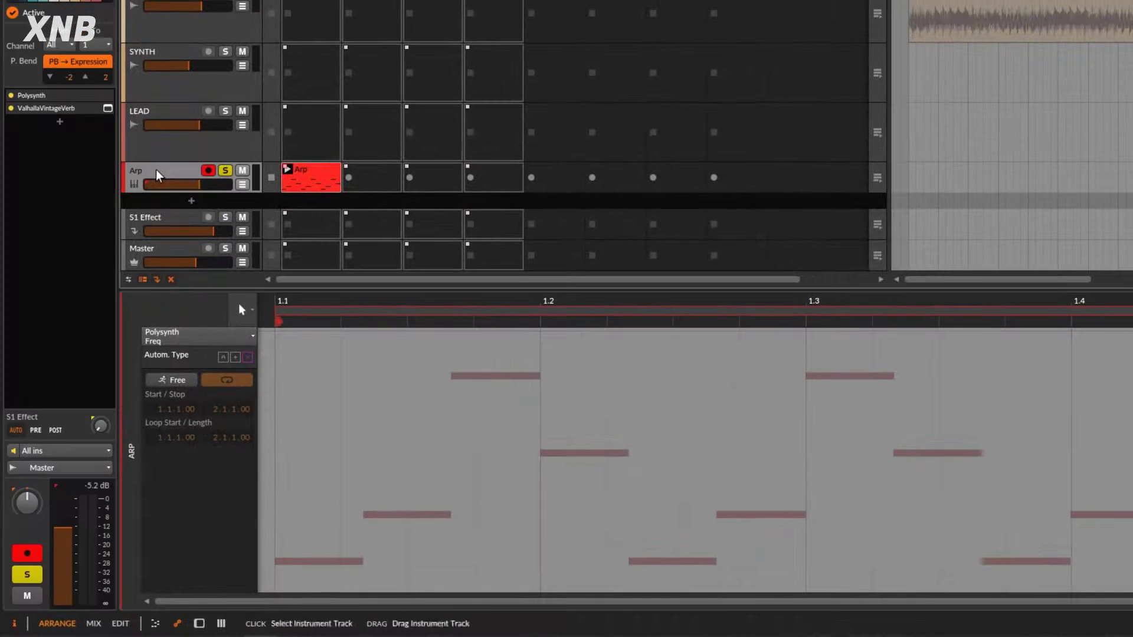
- Adjust Polysynth's filter frequency on the Arp track, check the automation editor's target parameter and return to the device view
{"action": "left_click", "coordinate": [163, 177]}
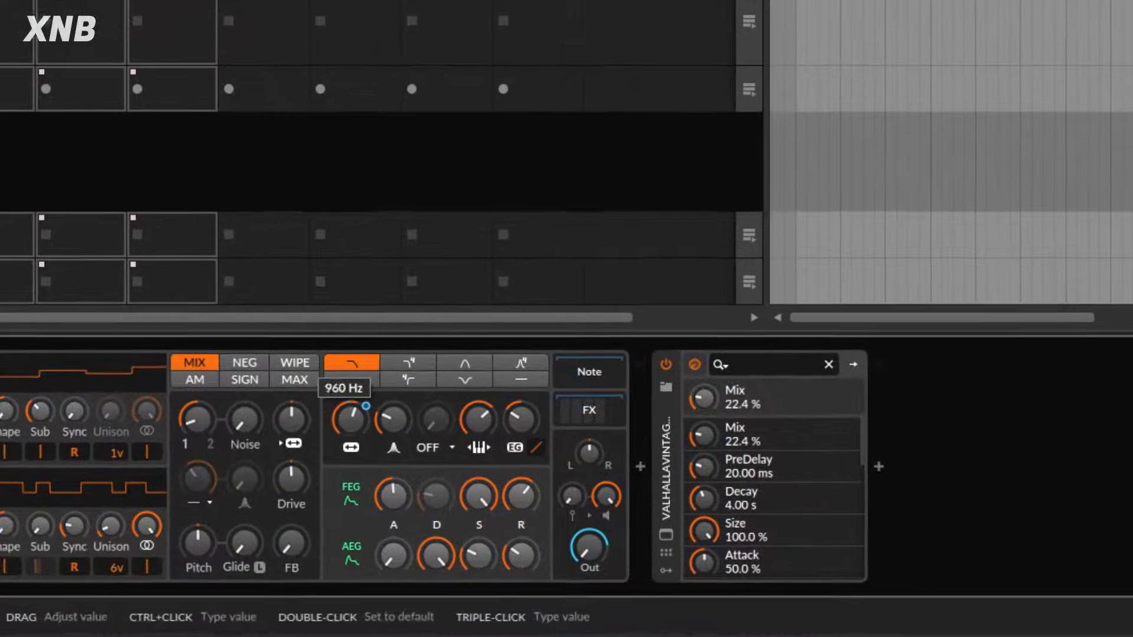
{"action": "left_click_drag", "start_coordinate": [350, 419], "coordinate": [350, 434]}
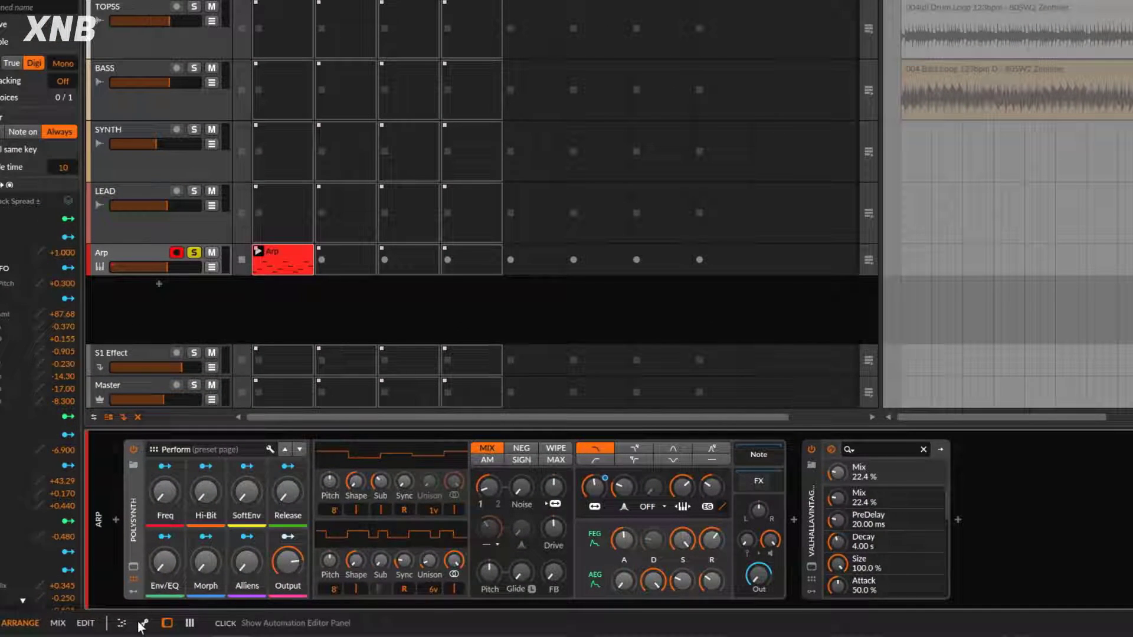
{"action": "left_click", "coordinate": [142, 625]}
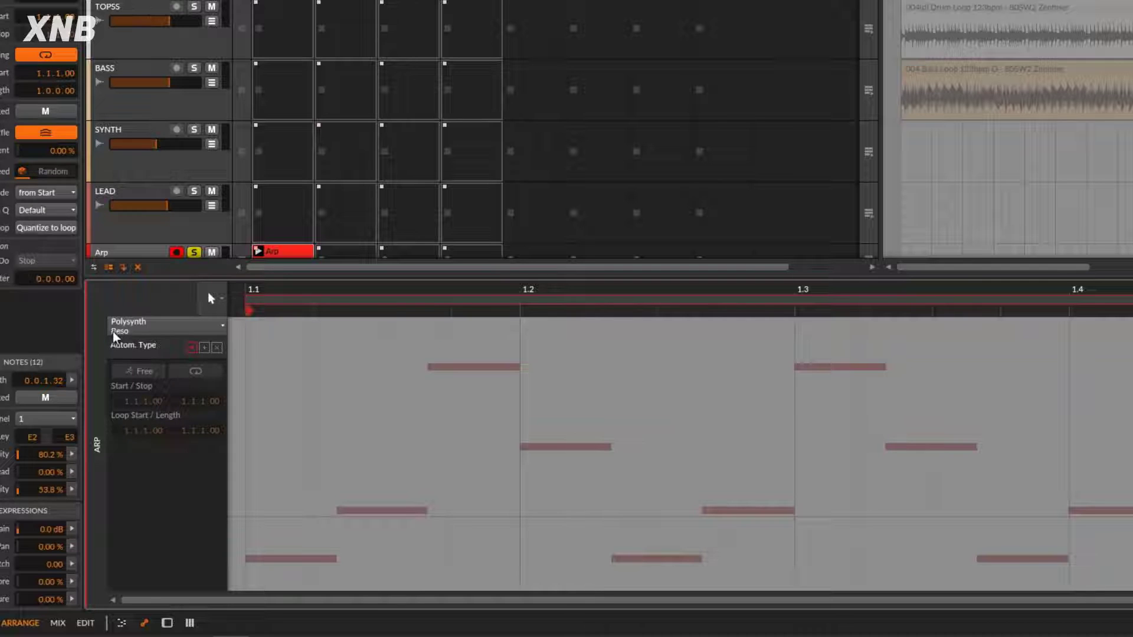
{"action": "left_click", "coordinate": [121, 623]}
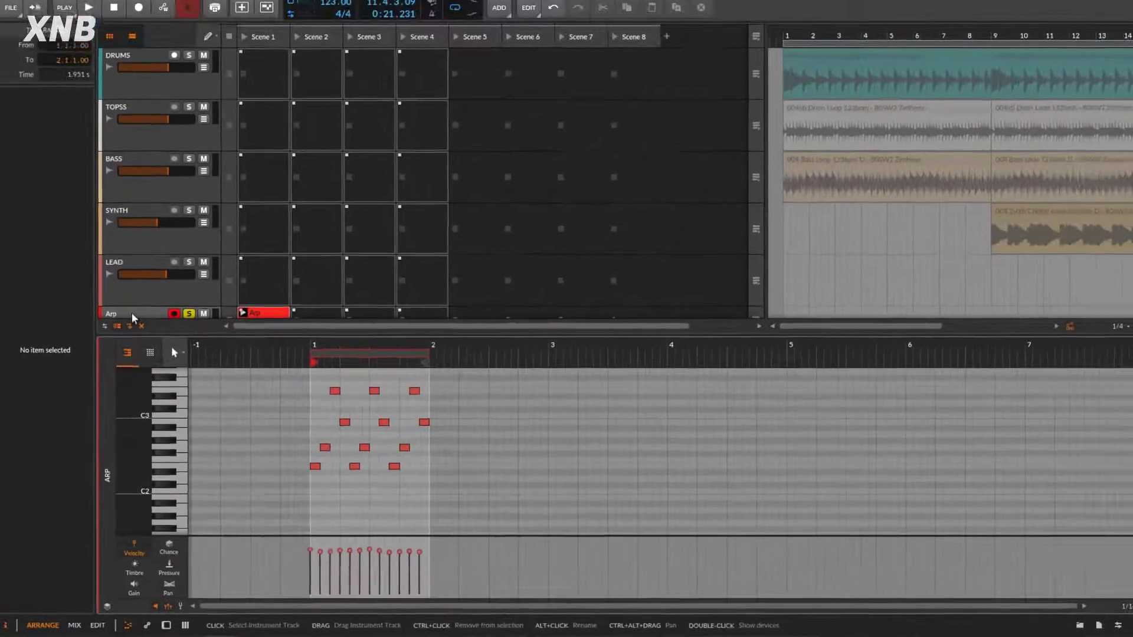
{"action": "double_click", "coordinate": [136, 331]}
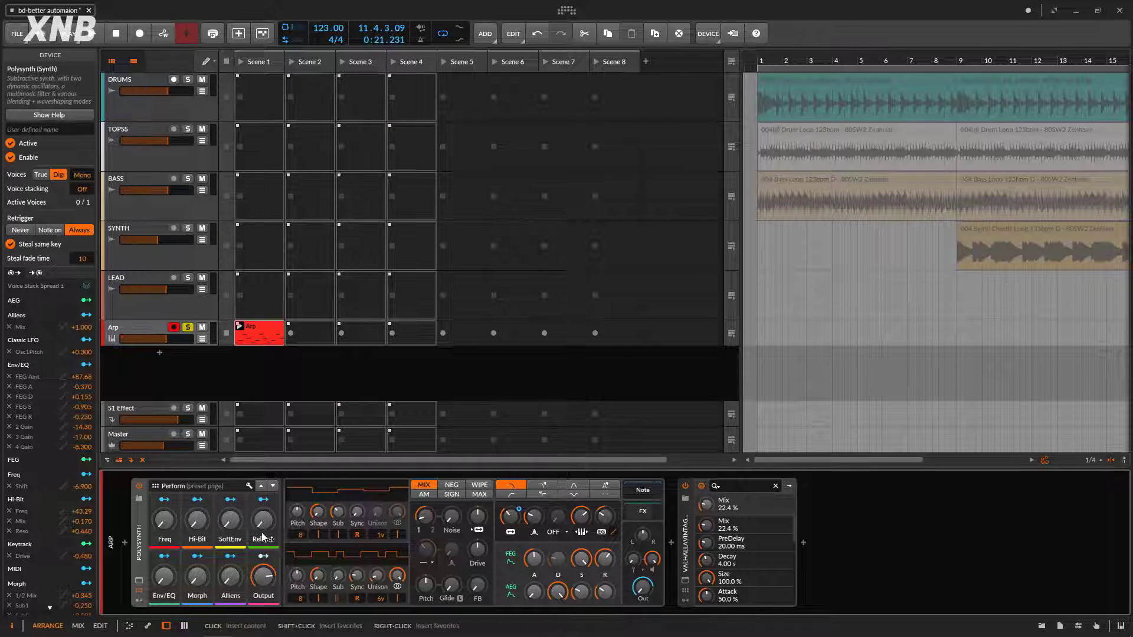
- Open the Arp clip's Polysynth Freq lane in the automation editor and set its automation type to absolute
{"action": "left_click", "coordinate": [147, 626]}
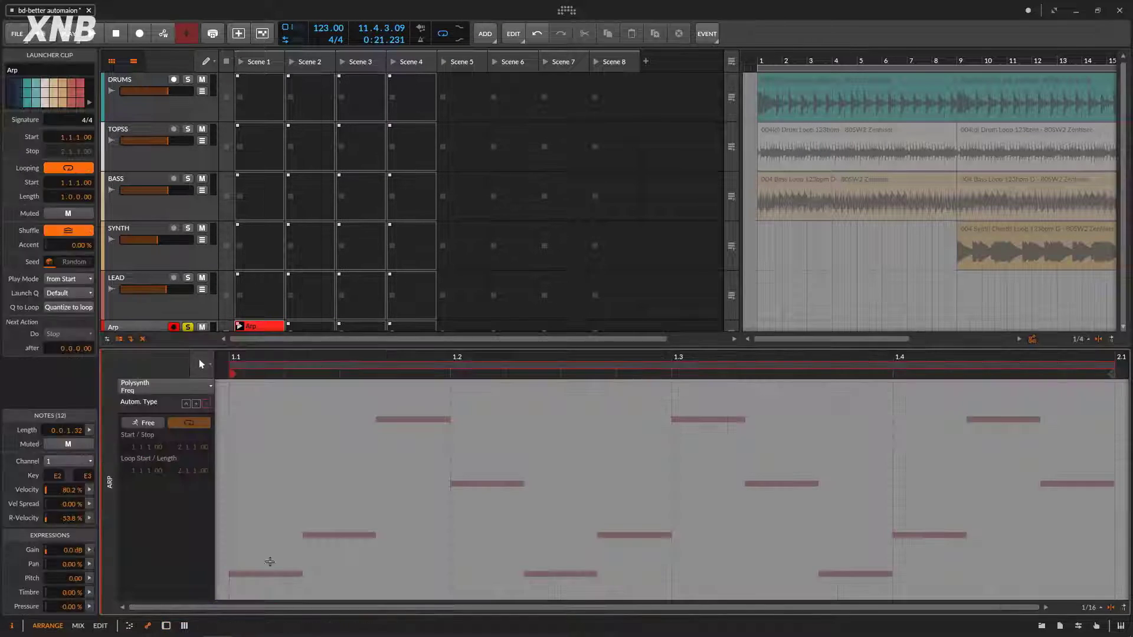
{"action": "scroll", "coordinate": [383, 409], "scroll_direction": "down", "scroll_amount": 5}
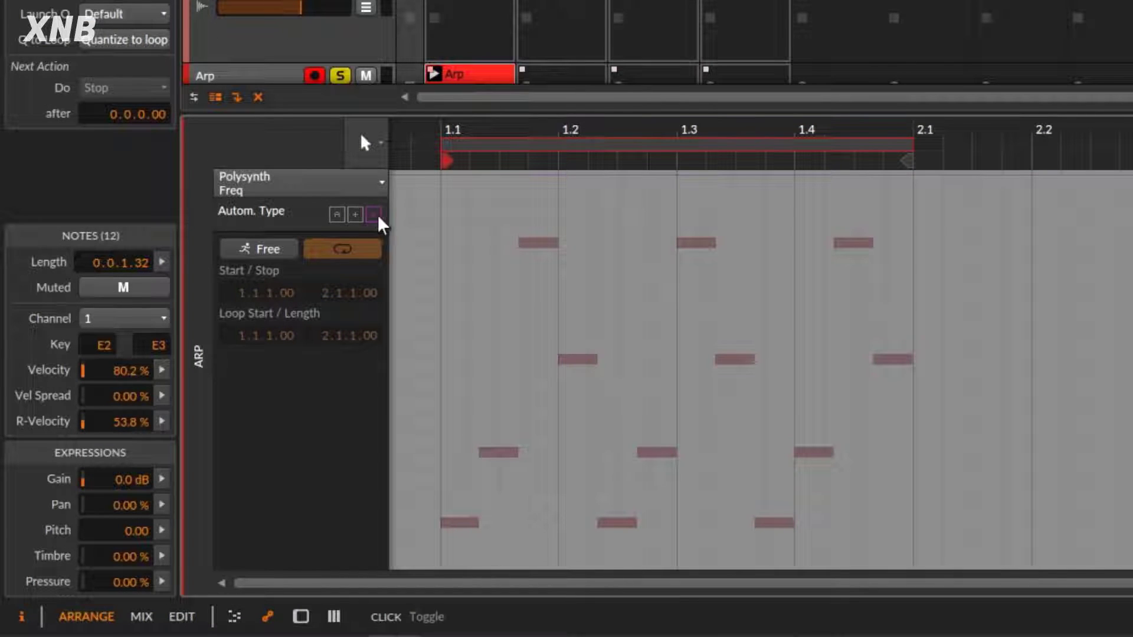
{"action": "left_click", "coordinate": [336, 216]}
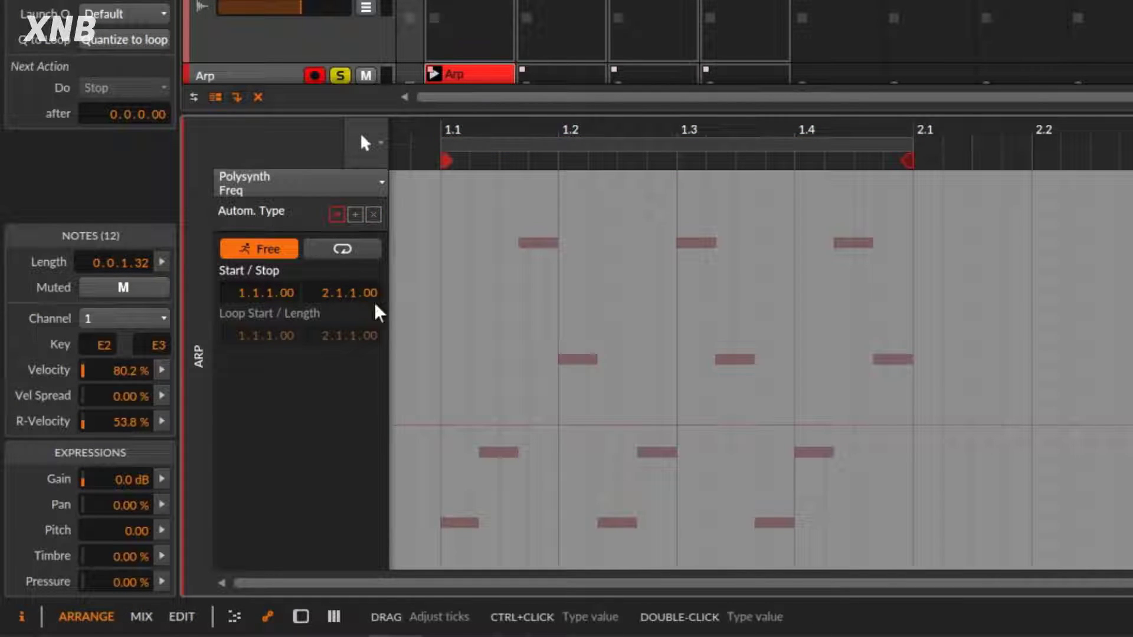
- Turn off Free mode and draw a Polysynth Freq ramp from 1.1.1.00 up to 30.0 kHz at 2.1.1.00
{"action": "left_click", "coordinate": [278, 255]}
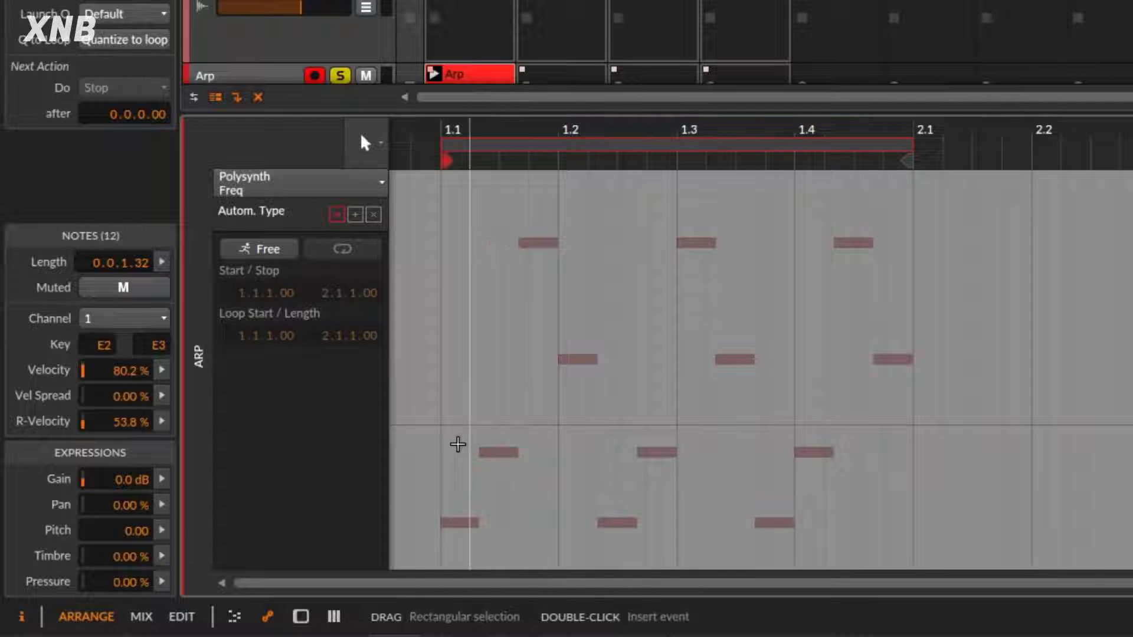
{"action": "scroll", "coordinate": [649, 41], "scroll_direction": "down", "scroll_amount": 2}
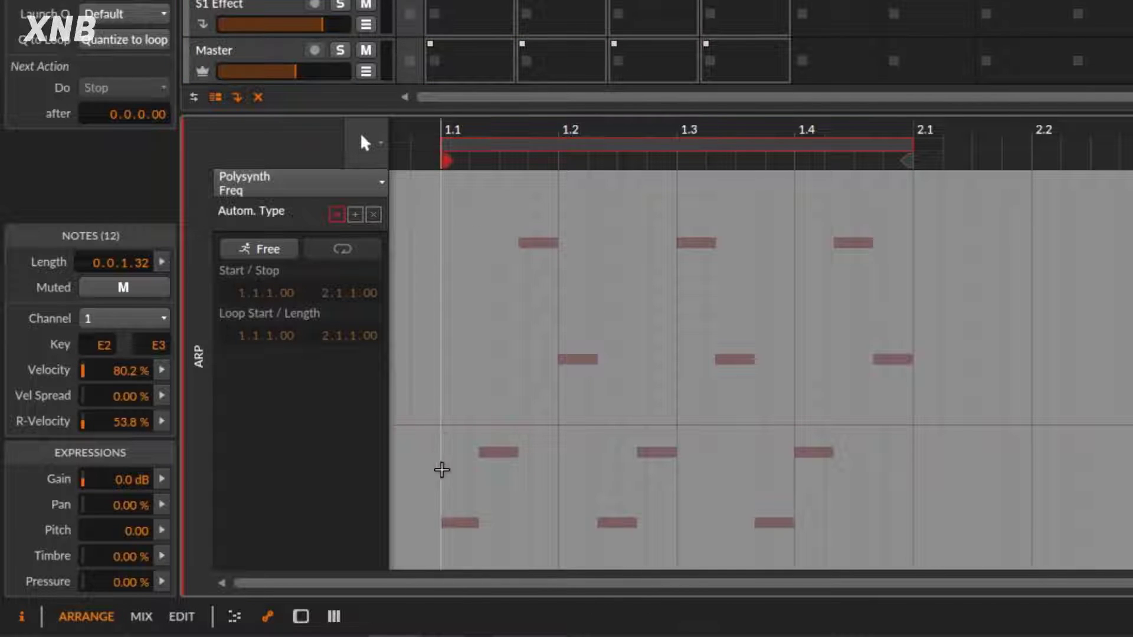
{"action": "left_click", "coordinate": [441, 482]}
{"action": "left_click_drag", "start_coordinate": [547, 483], "coordinate": [912, 175]}
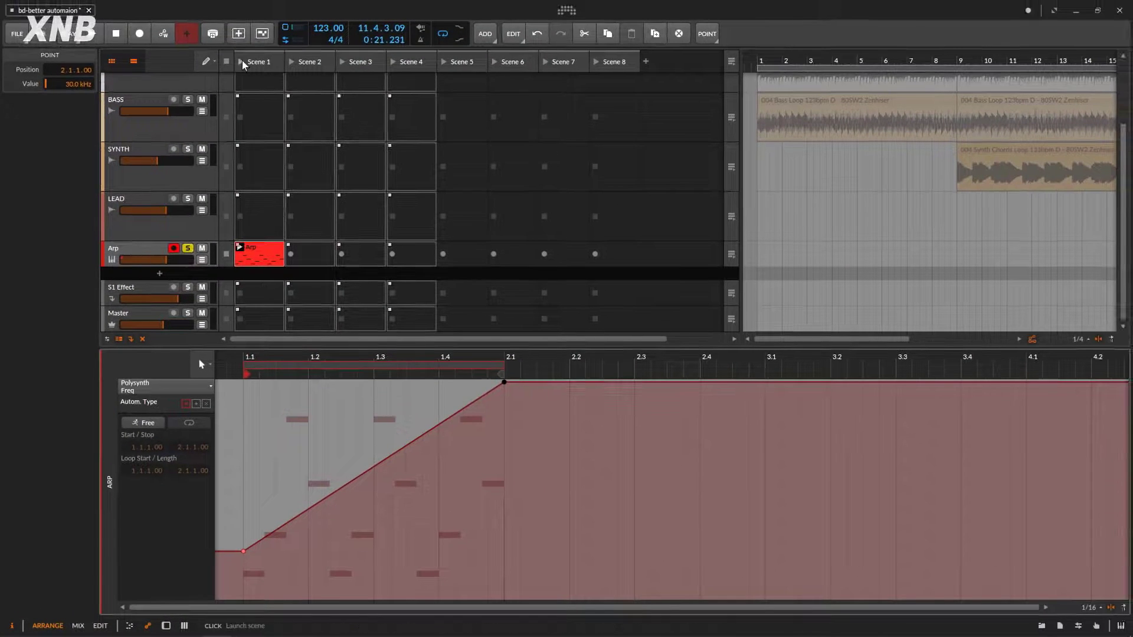
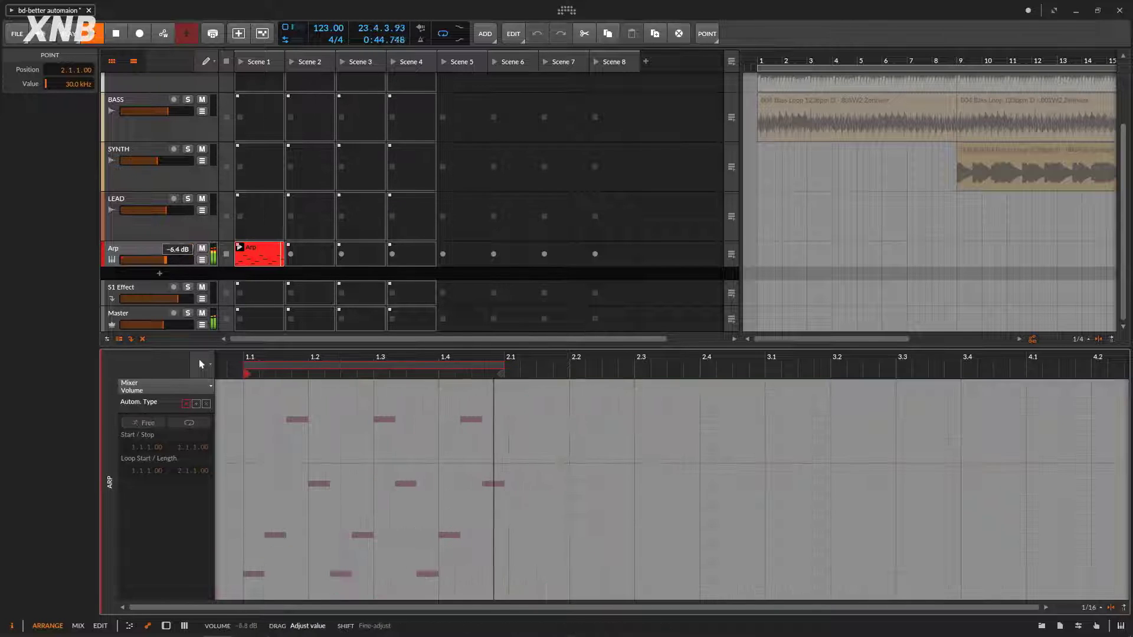
- Adjust the Arp track's volume and set the clip automation target back to Filter Frequency
{"action": "left_click", "coordinate": [163, 260]}
{"action": "left_click", "coordinate": [165, 387]}
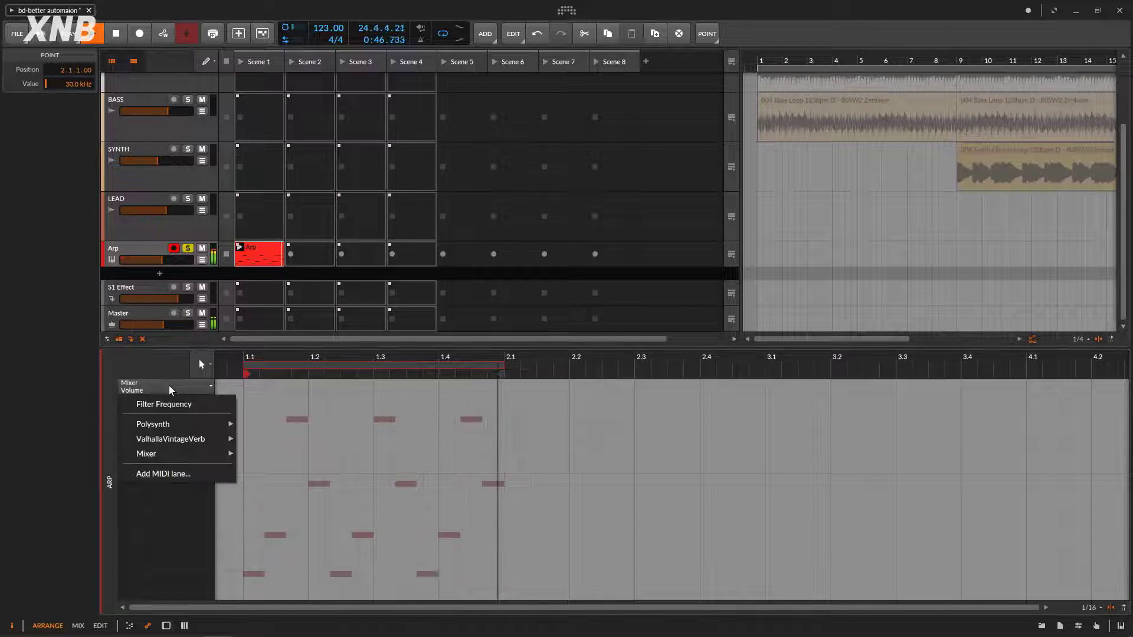
{"action": "left_click", "coordinate": [177, 400]}
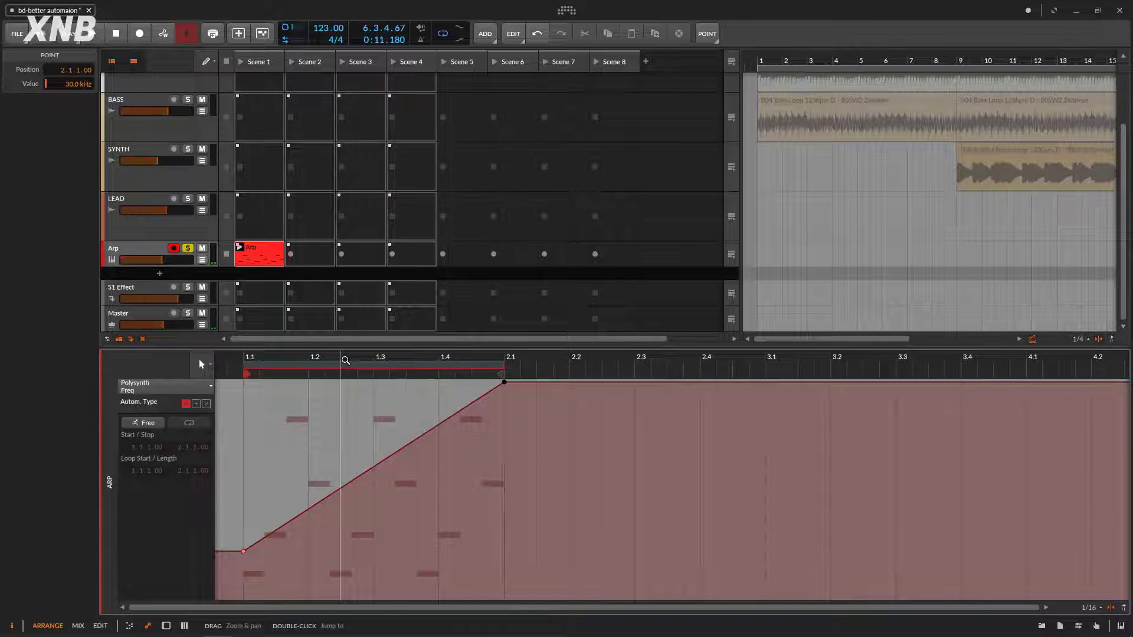
- Open the Arp clip in the note editor and select all notes in its first bar
{"action": "left_click_drag", "start_coordinate": [346, 360], "coordinate": [343, 354]}
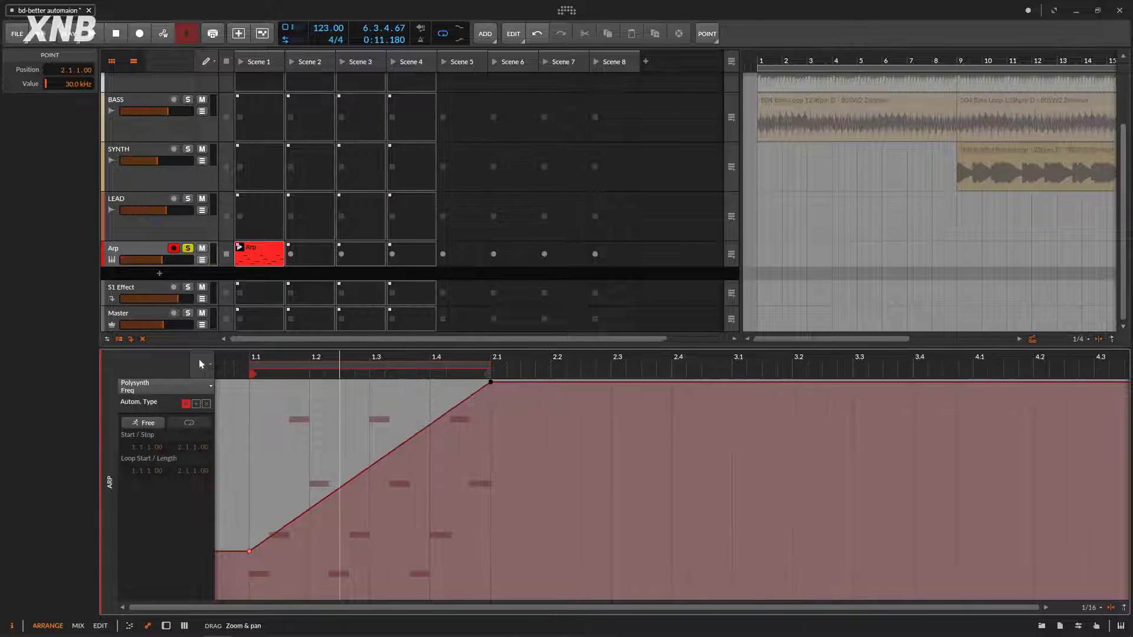
{"action": "left_click", "coordinate": [269, 255]}
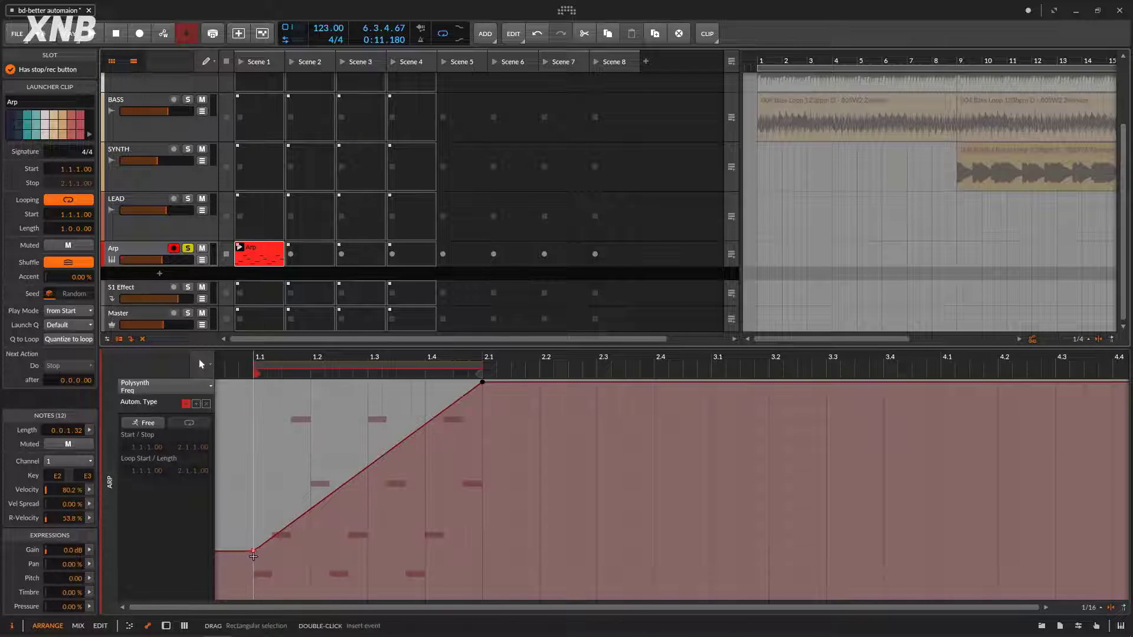
{"action": "double_click", "coordinate": [277, 260]}
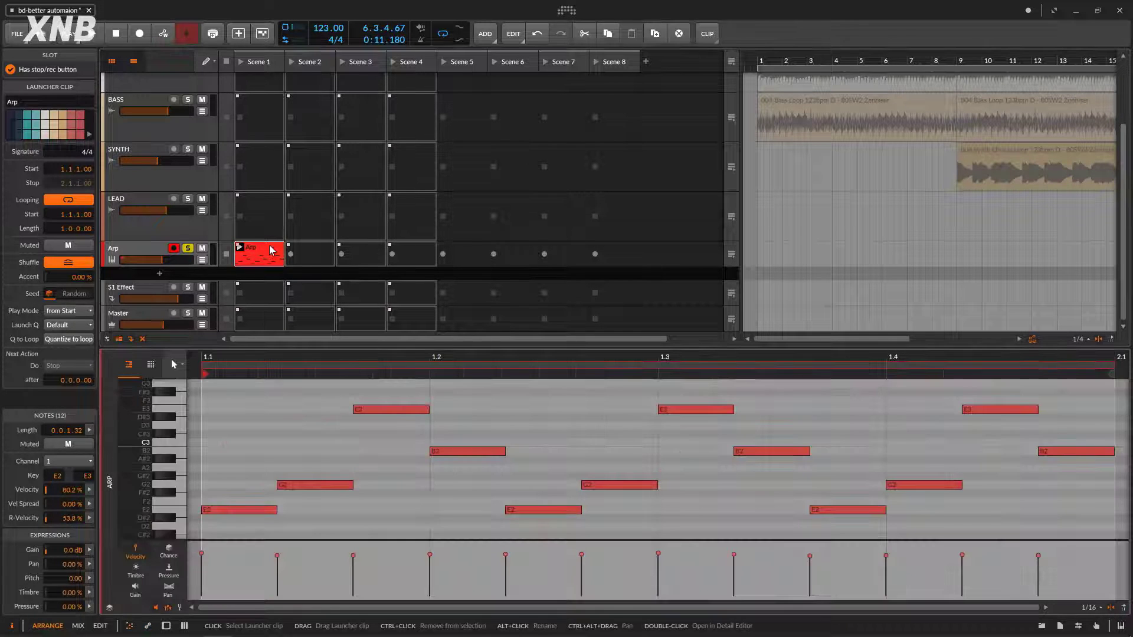
{"action": "scroll", "coordinate": [322, 514], "scroll_direction": "down", "scroll_amount": 2}
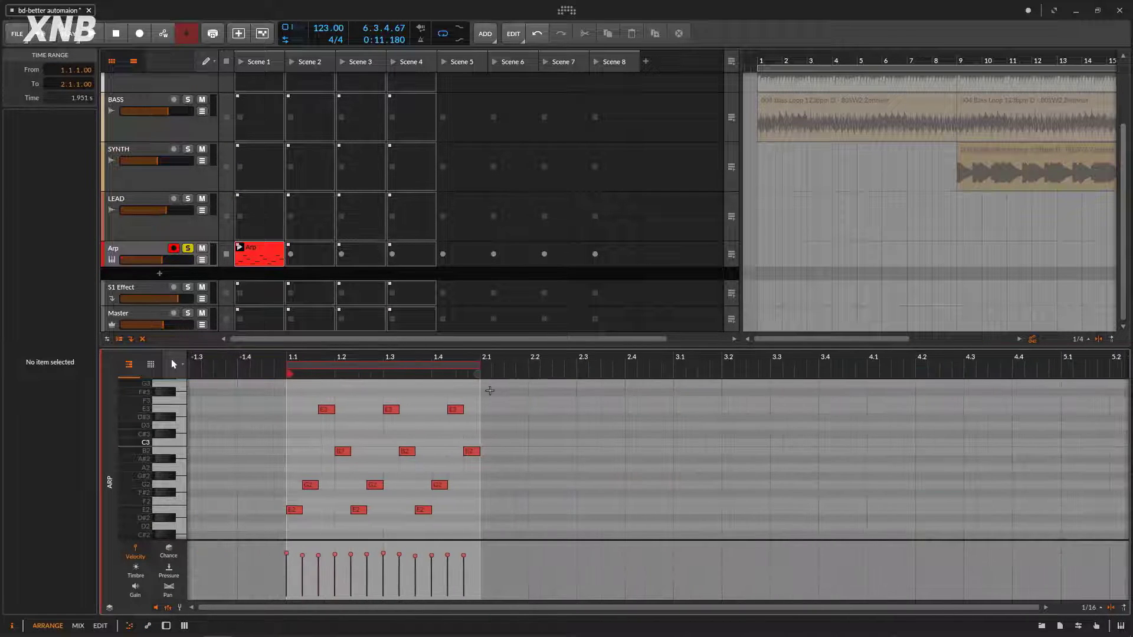
{"action": "key", "text": "ctrl+a"}
{"action": "key", "text": "Escape"}
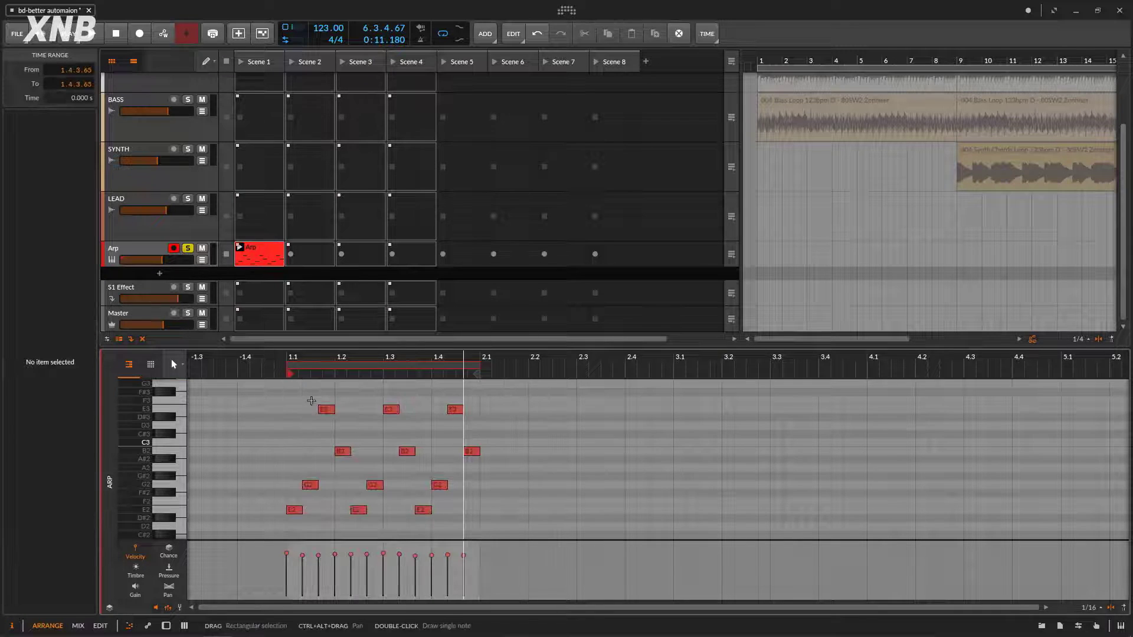
{"action": "left_click_drag", "start_coordinate": [290, 390], "coordinate": [488, 524]}
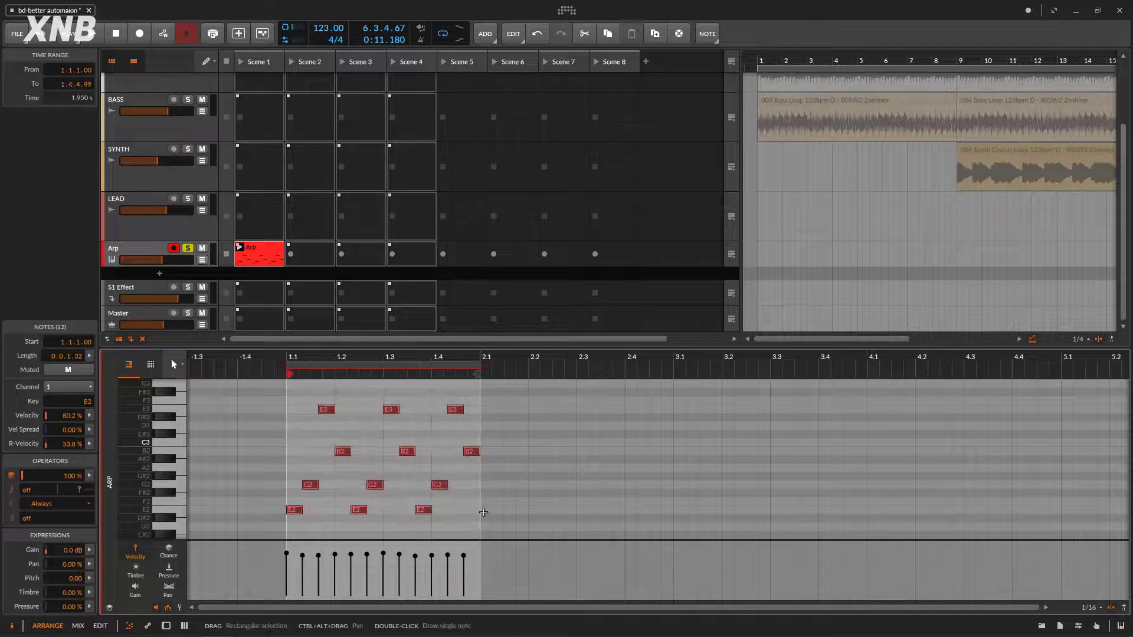
{"action": "key", "text": "d"}
- Reopen the Arp clip's notes, select the whole one-bar pattern and duplicate it three times to fill four bars
{"action": "double_click", "coordinate": [260, 327]}
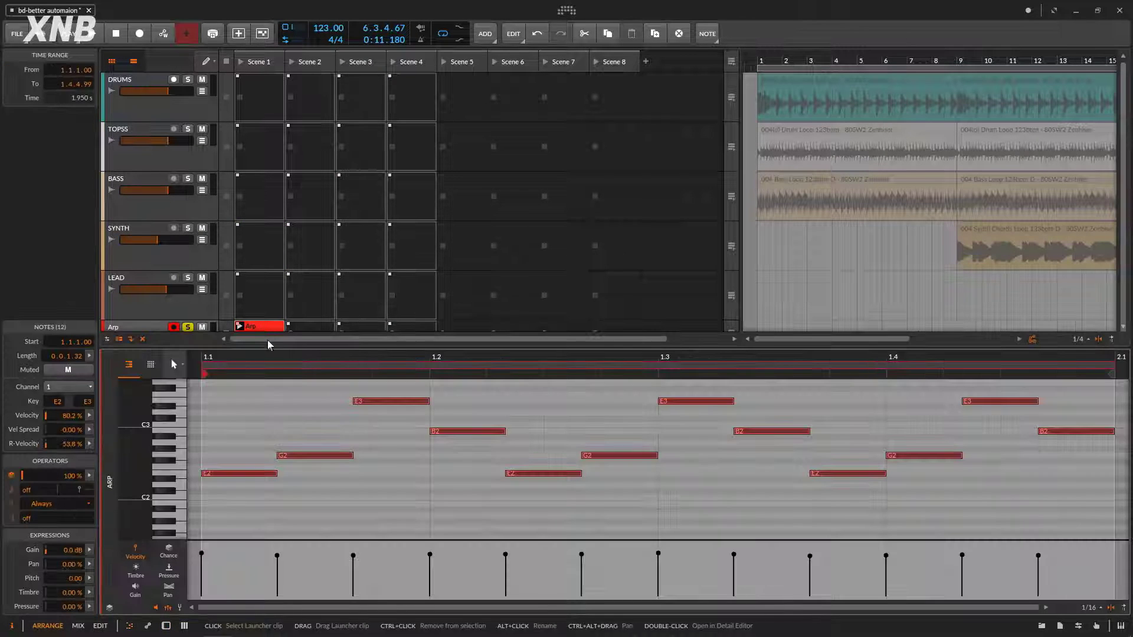
{"action": "left_click_drag", "start_coordinate": [298, 357], "coordinate": [248, 353]}
{"action": "left_click", "coordinate": [246, 395]}
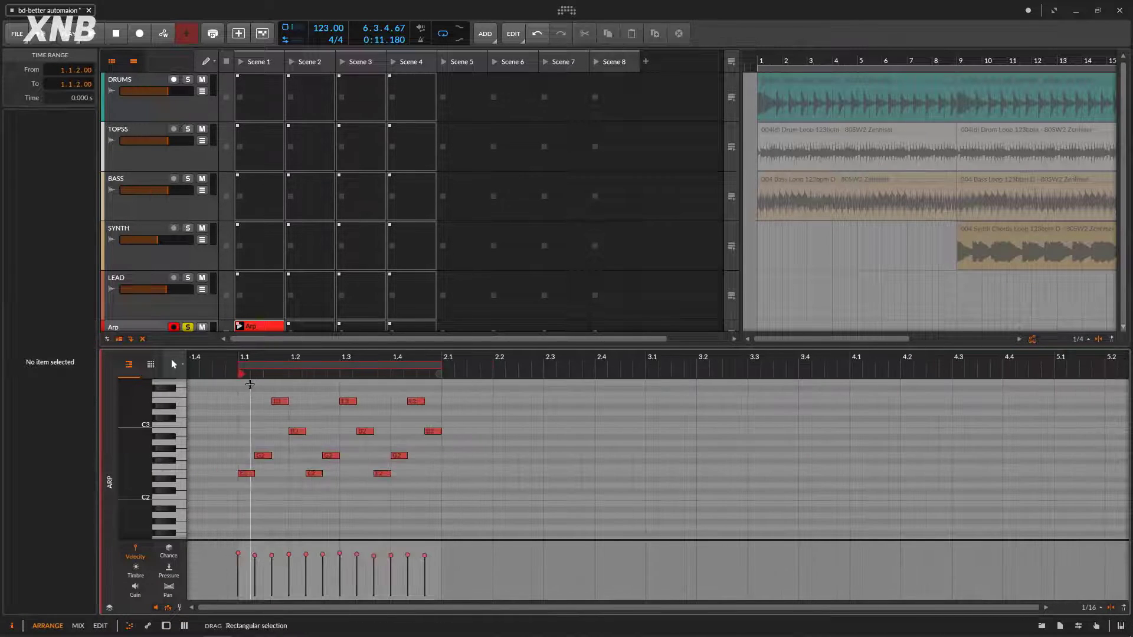
{"action": "left_click_drag", "start_coordinate": [246, 394], "coordinate": [434, 496]}
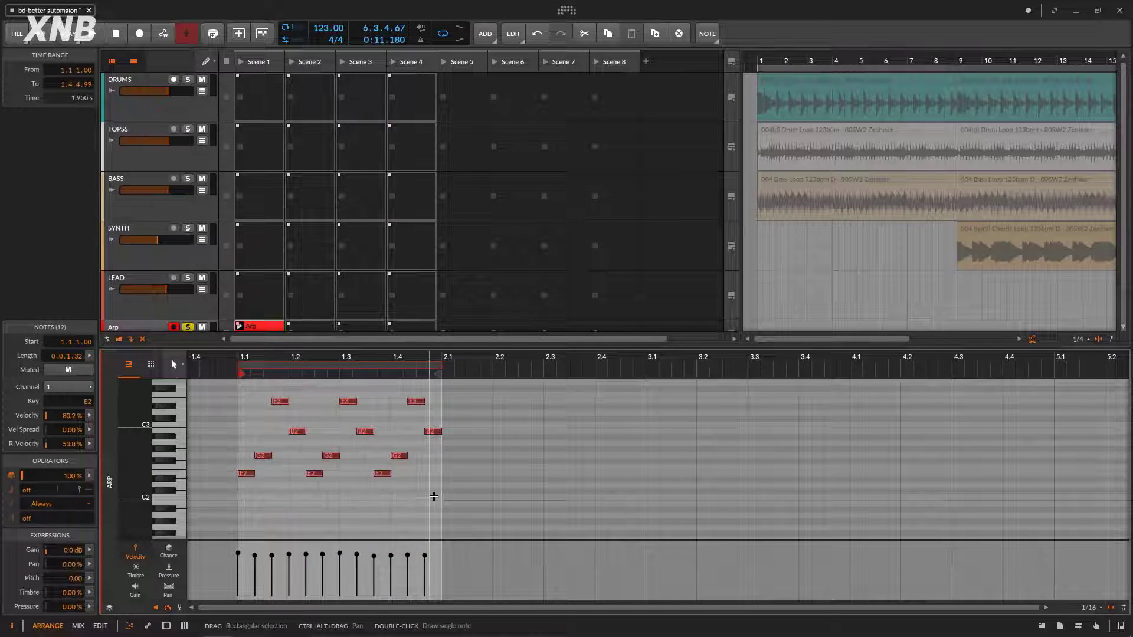
{"action": "key", "text": "ctrl+d"}
{"action": "key", "text": "ctrl+d"}
{"action": "key", "text": "ctrl+d"}
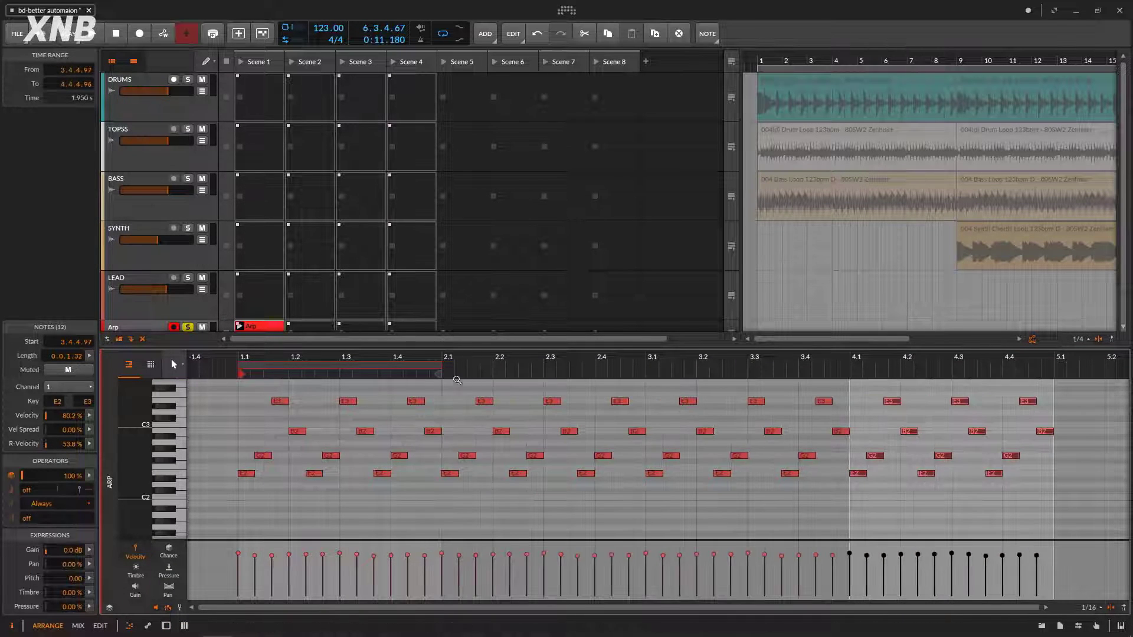
{"action": "left_click_drag", "start_coordinate": [431, 354], "coordinate": [423, 357]}
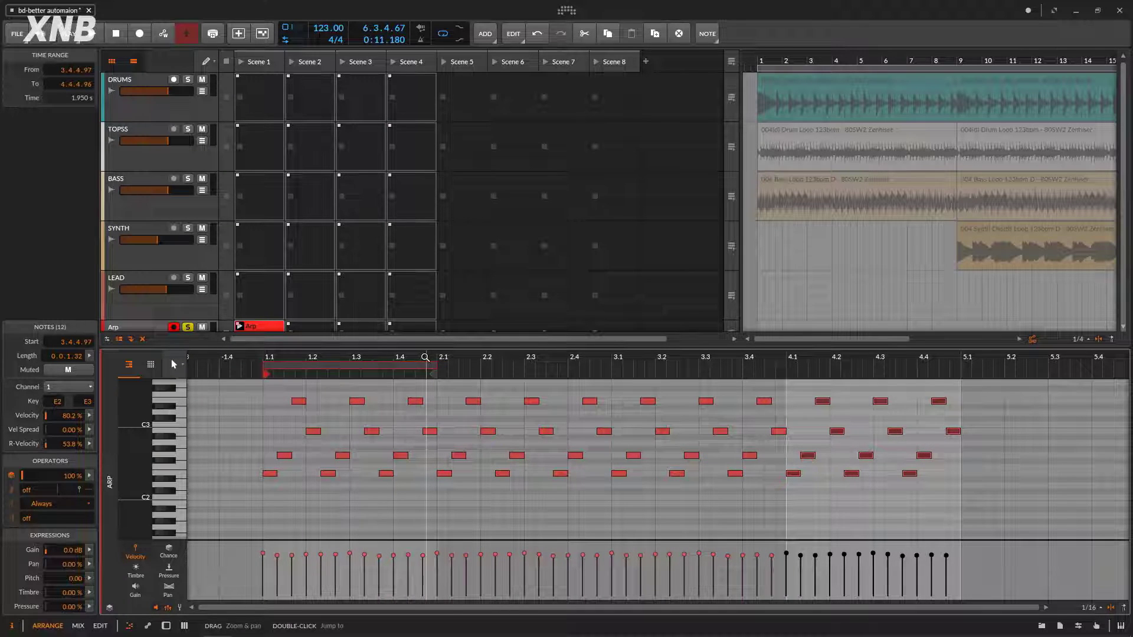
- Undo the three duplications of the Arp notes
{"action": "key", "text": "ctrl+z"}
{"action": "key", "text": "ctrl+z"}
{"action": "key", "text": "ctrl+z"}
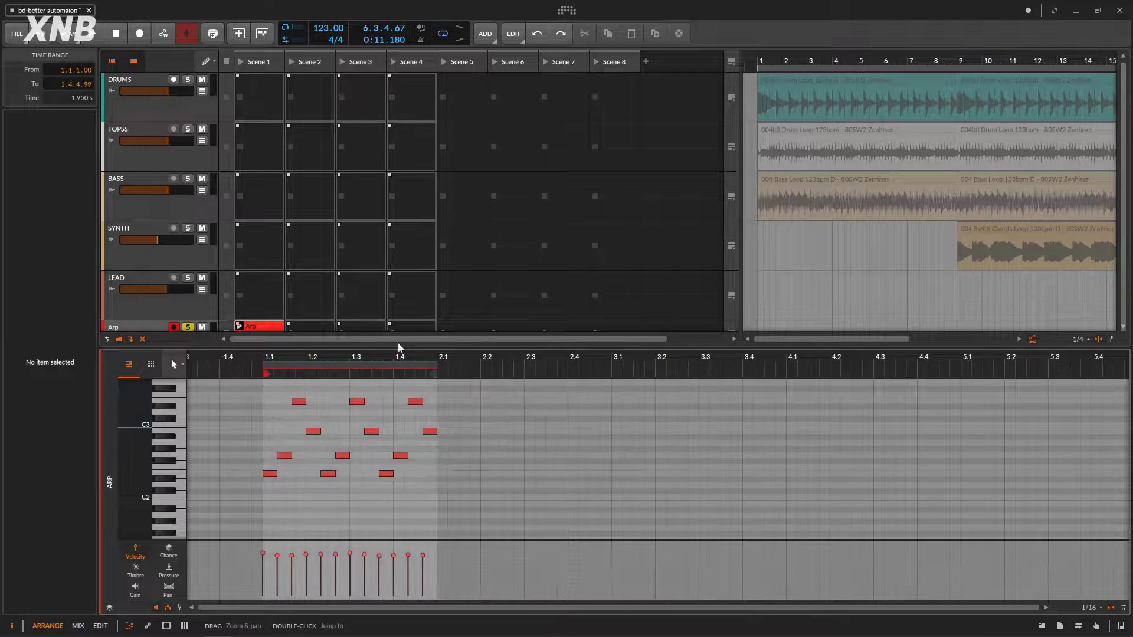
- Return to the Arp clip's Polysynth Freq automation and extend the clip loop to four bars
{"action": "scroll", "coordinate": [268, 274], "scroll_direction": "down", "scroll_amount": 3}
{"action": "key", "text": "z"}
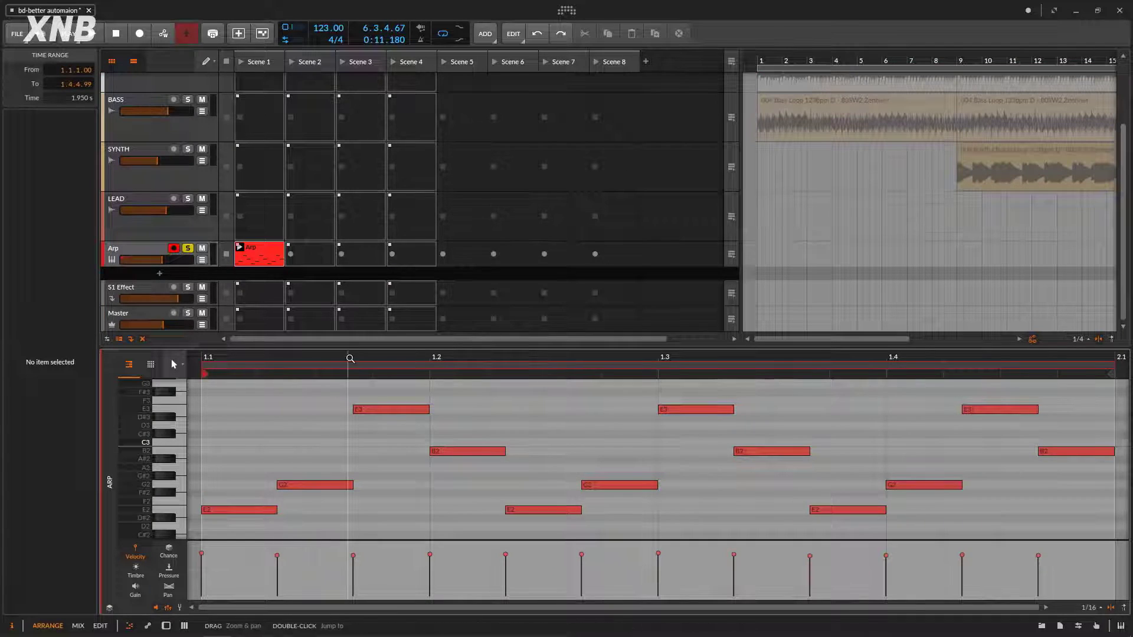
{"action": "key", "text": "minus"}
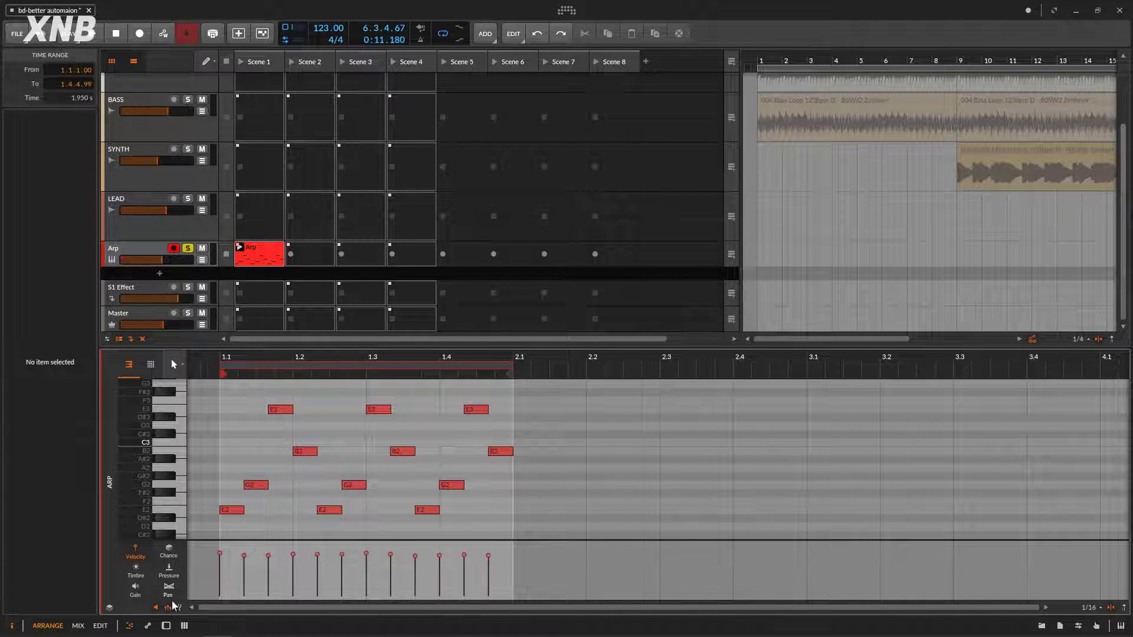
{"action": "left_click", "coordinate": [149, 626]}
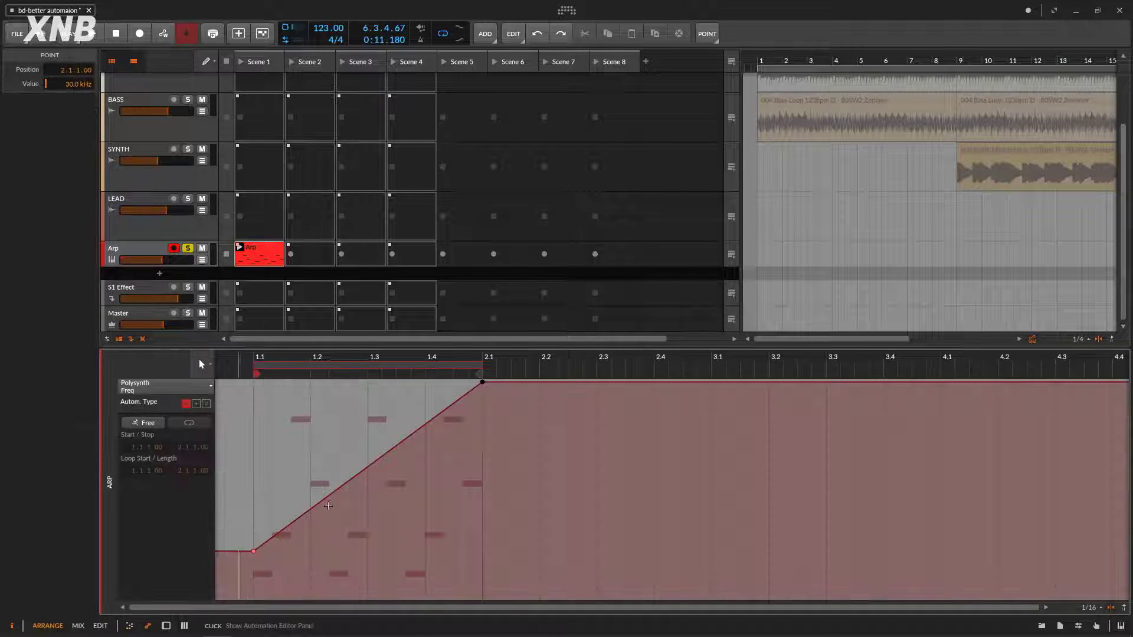
{"action": "left_click", "coordinate": [386, 370]}
{"action": "left_click_drag", "start_coordinate": [386, 371], "coordinate": [719, 367]}
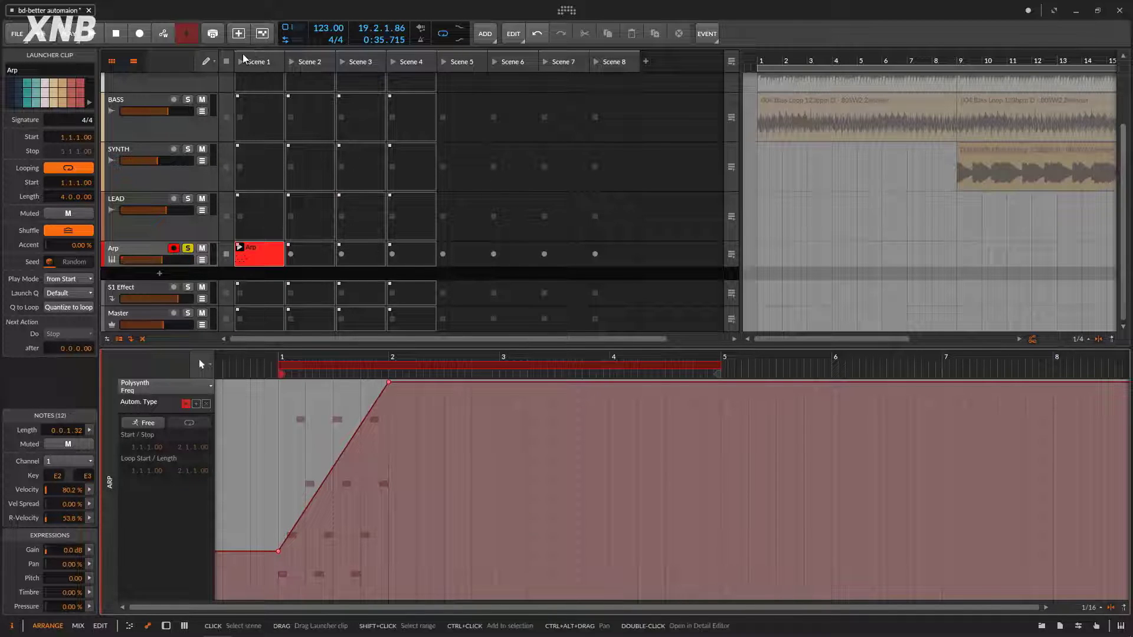
- Play the Arp clip, show its notes and shorten the clip loop to one bar
{"action": "key", "text": "space"}
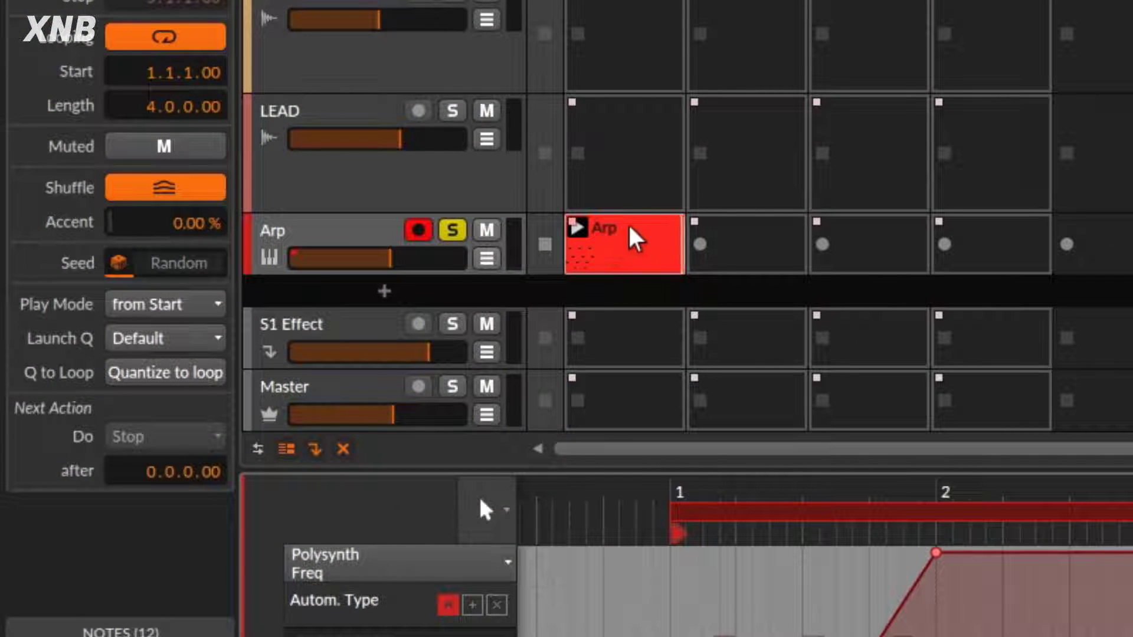
{"action": "left_click", "coordinate": [632, 239]}
{"action": "scroll", "coordinate": [809, 561], "scroll_direction": "down", "scroll_amount": 5}
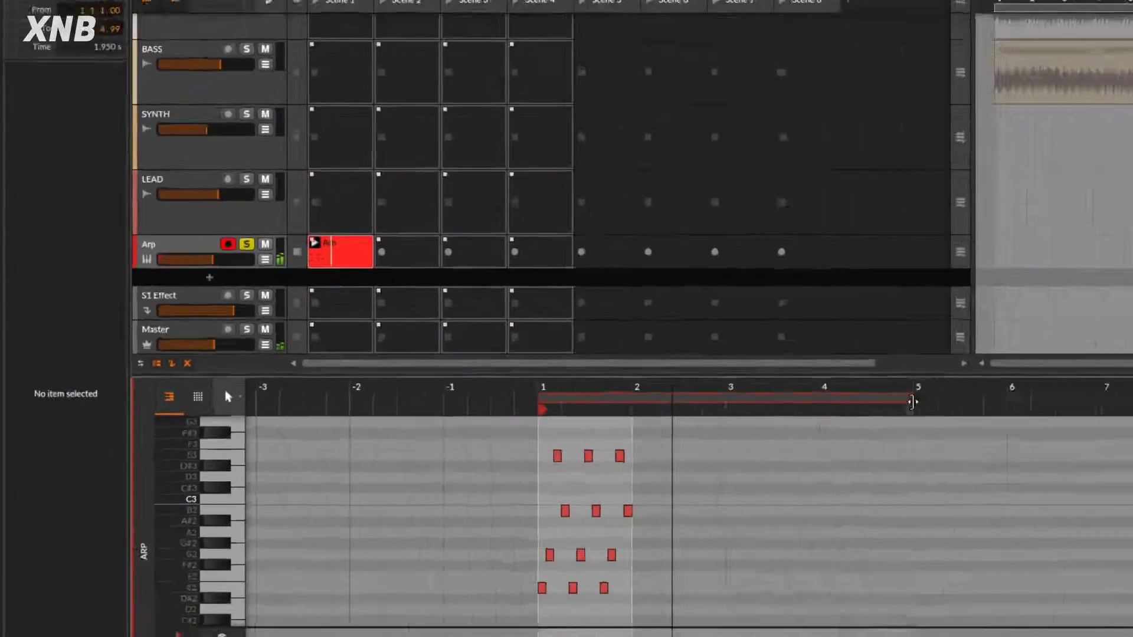
{"action": "left_click_drag", "start_coordinate": [911, 402], "coordinate": [636, 402]}
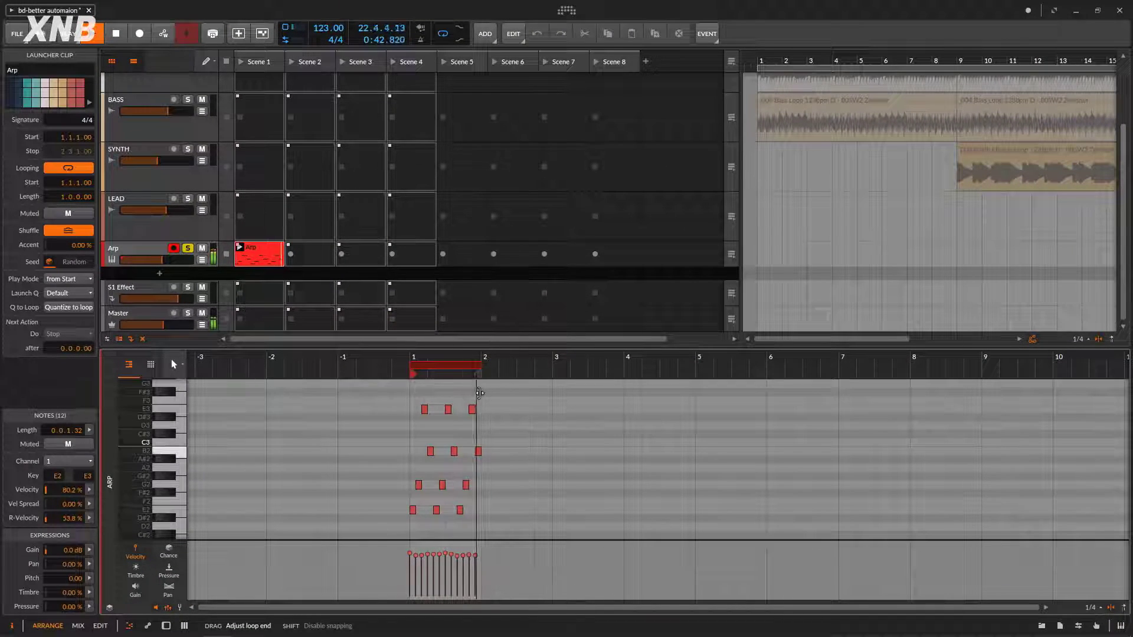
- Enable Free mode for the Arp clip's Polysynth Freq automation and extend its loop and stop position to 5.1.1.00
{"action": "double_click", "coordinate": [278, 250]}
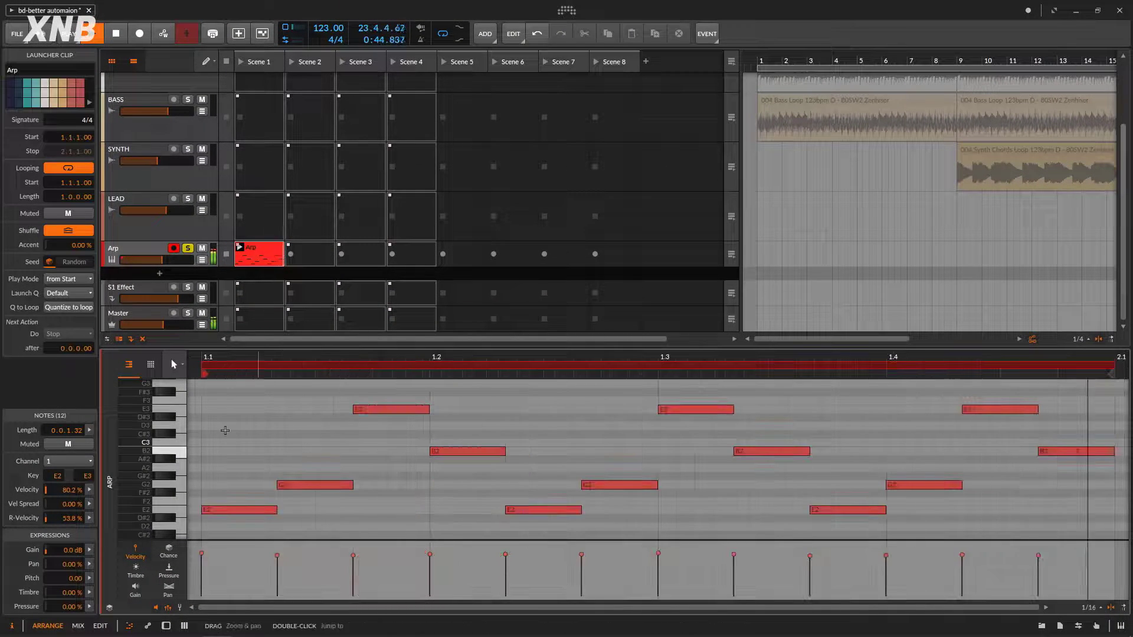
{"action": "left_click", "coordinate": [148, 633]}
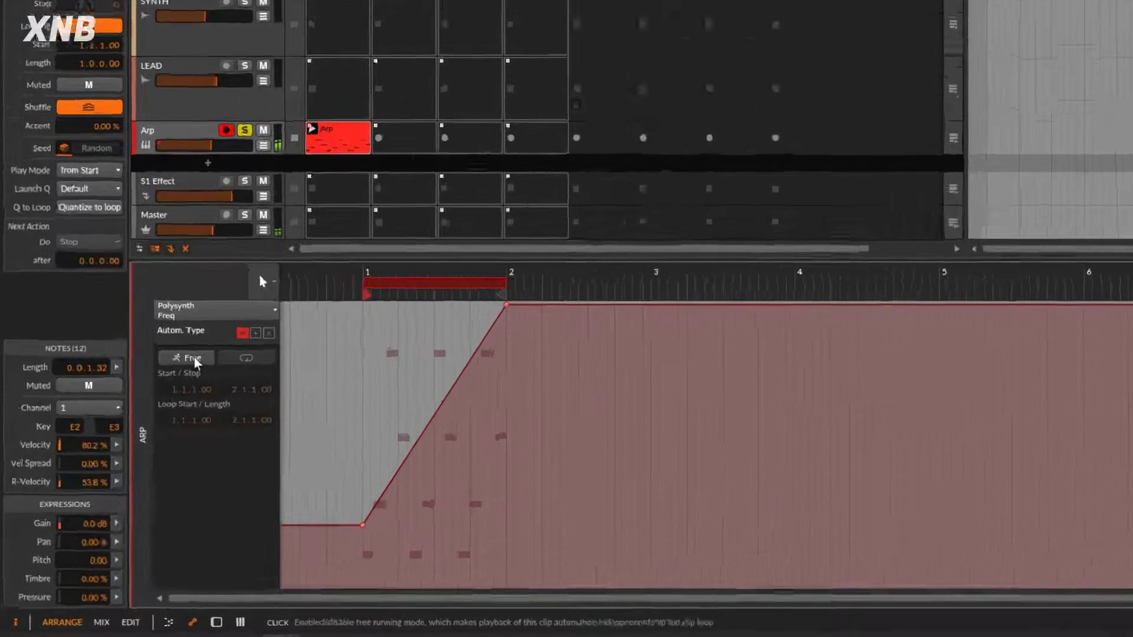
{"action": "left_click", "coordinate": [151, 424]}
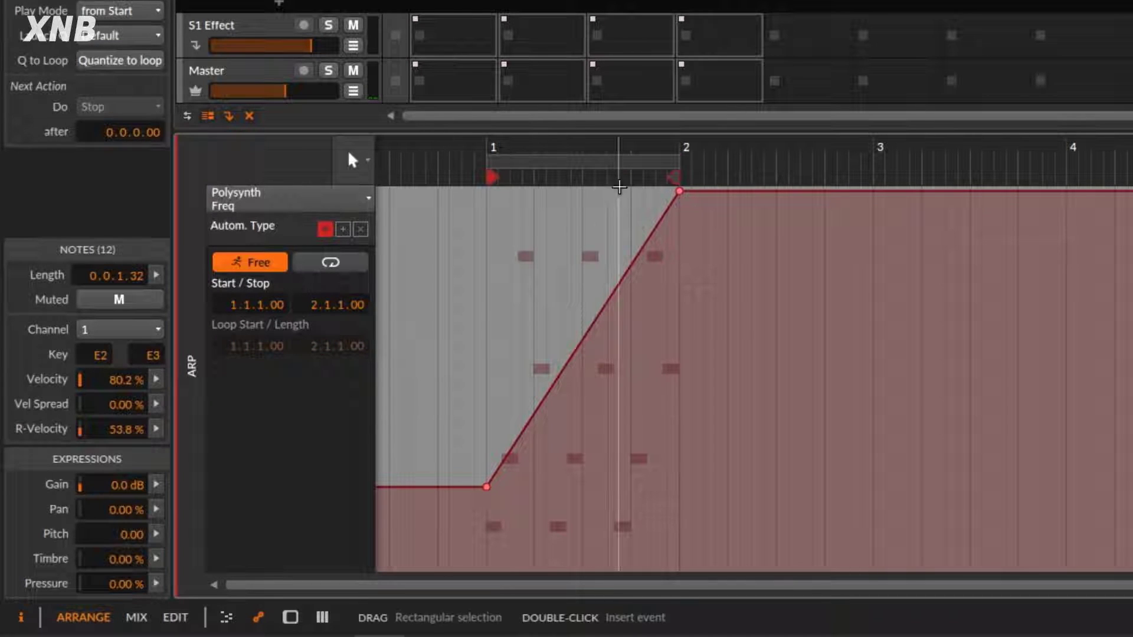
{"action": "left_click_drag", "start_coordinate": [675, 160], "coordinate": [1132, 159]}
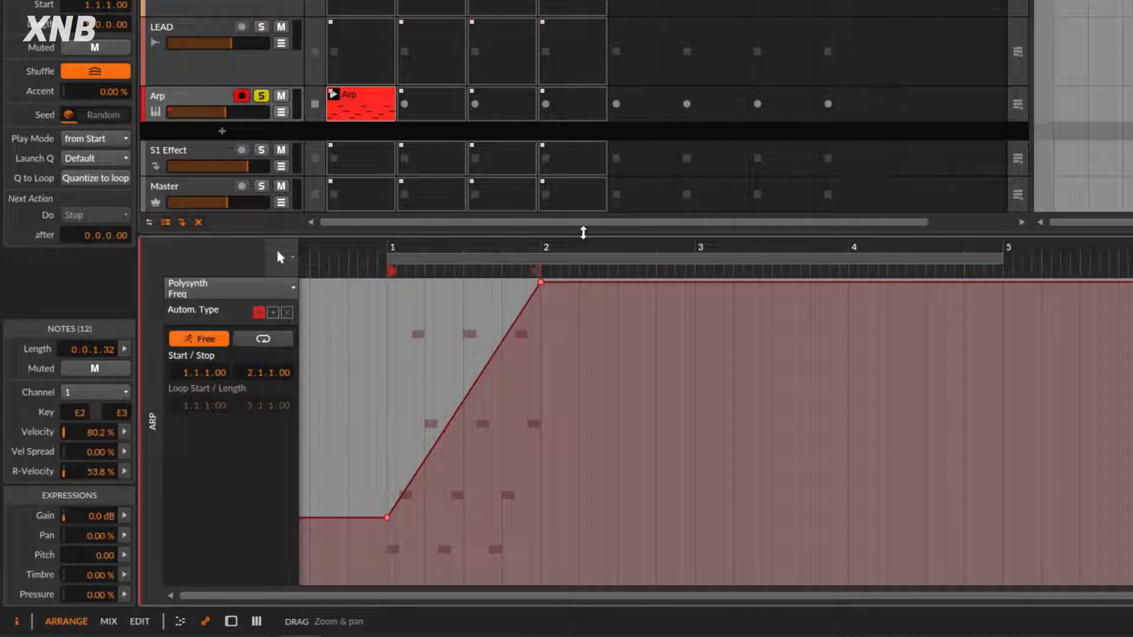
{"action": "mouse_move", "coordinate": [549, 276]}
{"action": "left_mouse_down"}
{"action": "mouse_move", "coordinate": [1017, 273]}
{"action": "mouse_move", "coordinate": [998, 273]}
{"action": "left_mouse_up"}
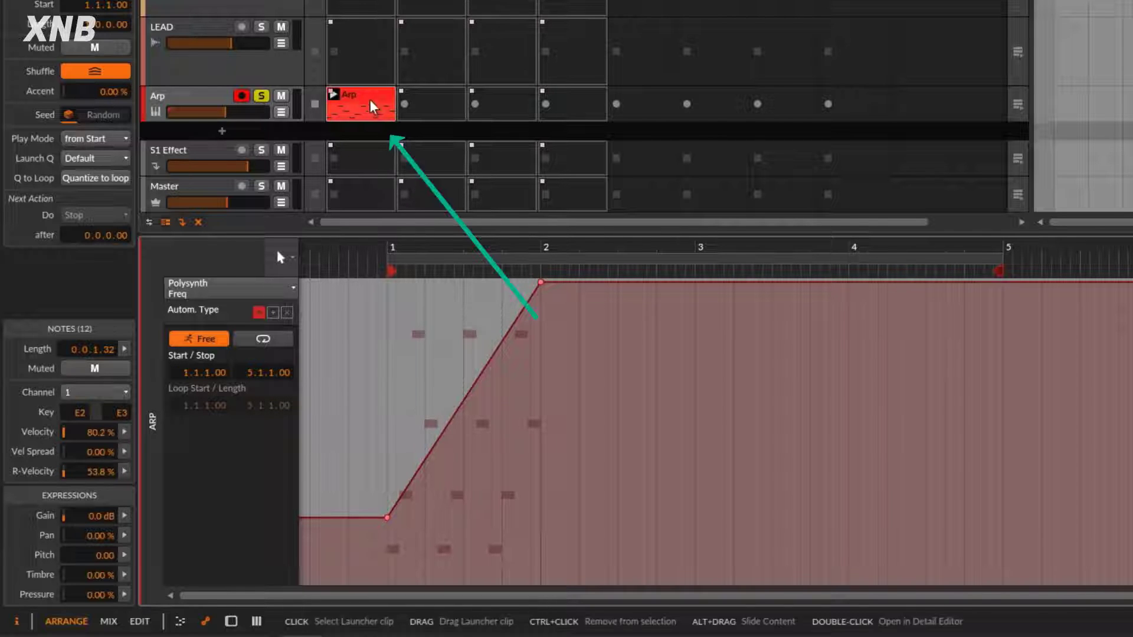
- Play the Arp clip, lower the Polysynth Freq automation point at bar 2 and stop playback
{"action": "left_click", "coordinate": [333, 97]}
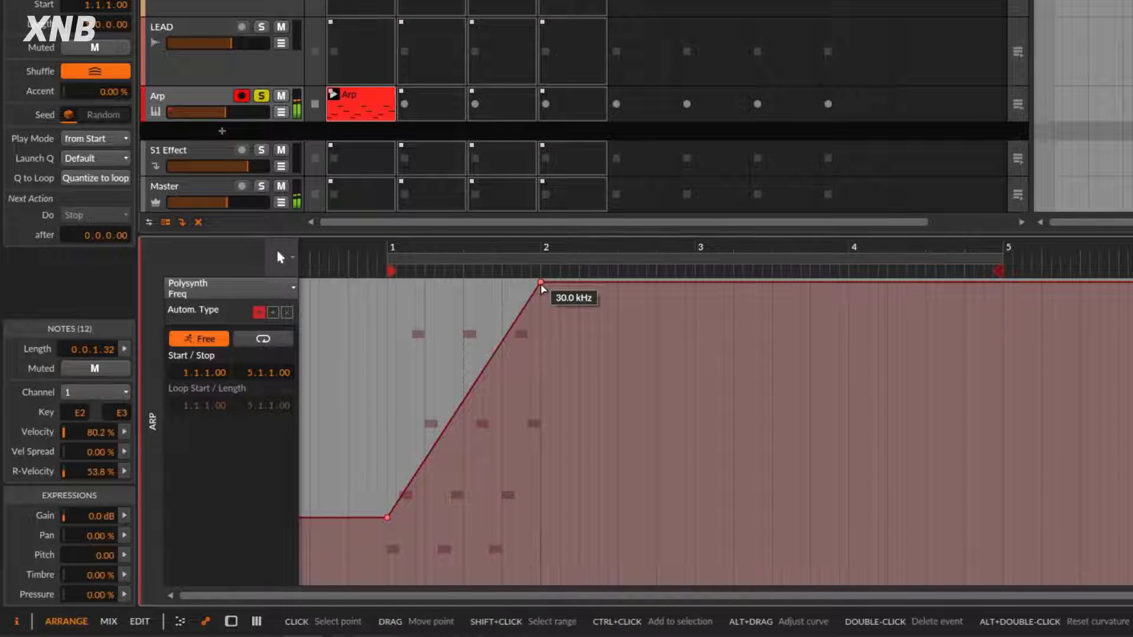
{"action": "left_click_drag", "start_coordinate": [538, 280], "coordinate": [534, 323]}
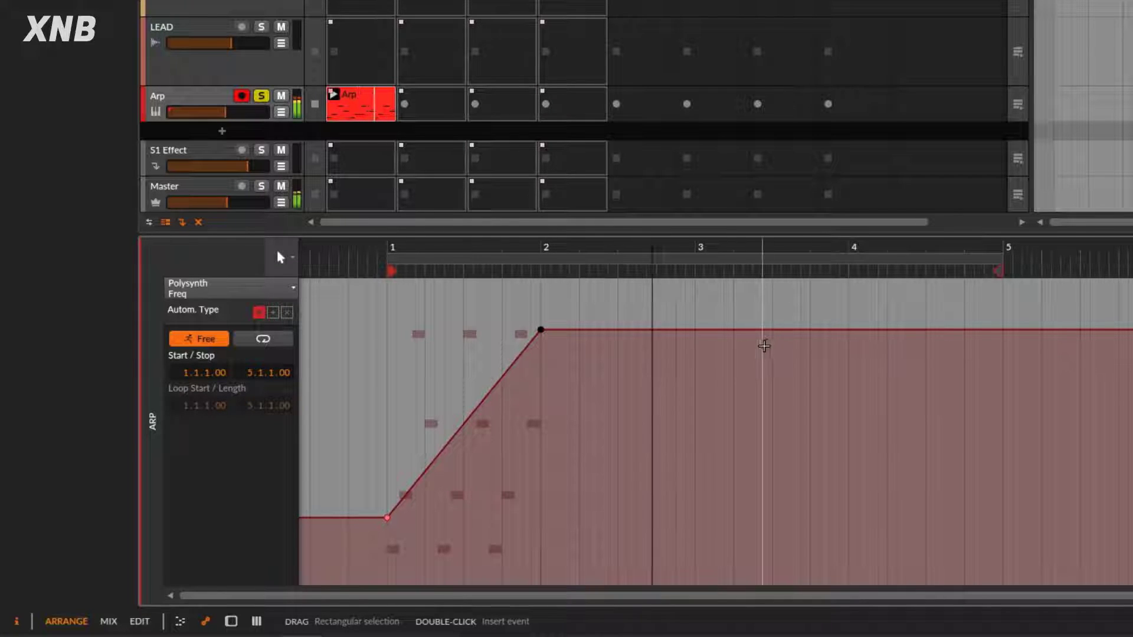
{"action": "left_click", "coordinate": [361, 116]}
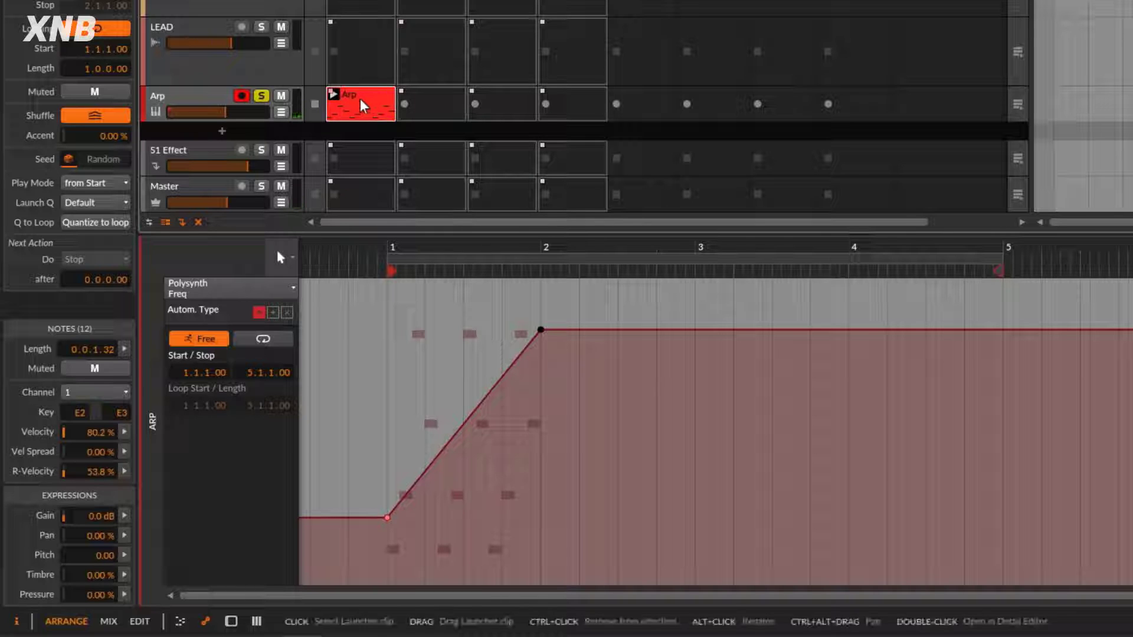
{"action": "key", "text": "space"}
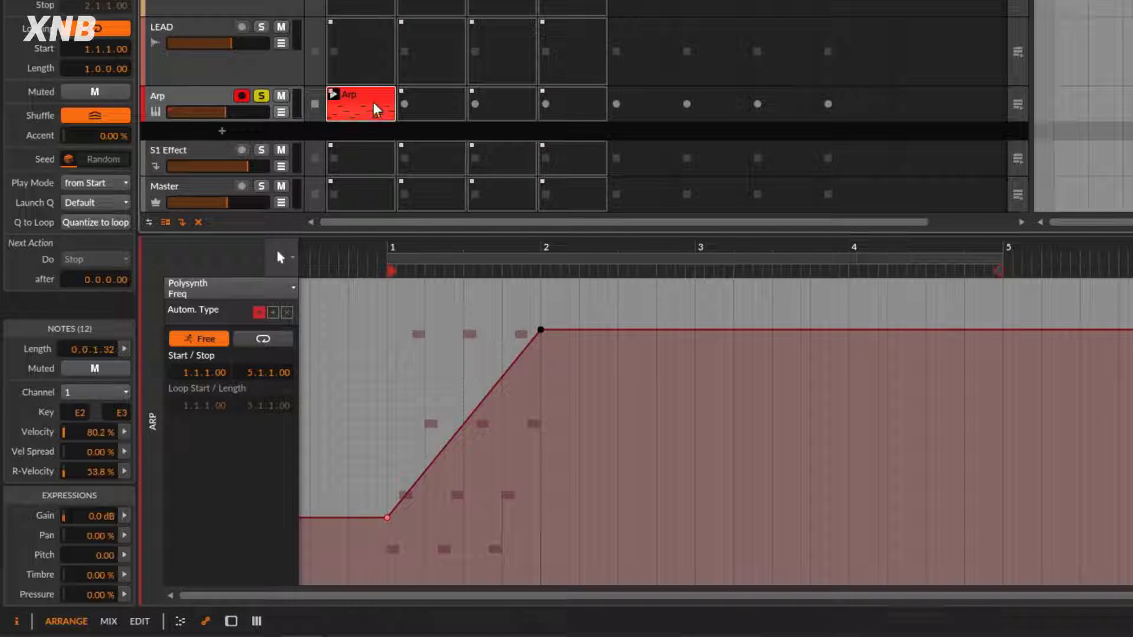
{"action": "left_click", "coordinate": [388, 517]}
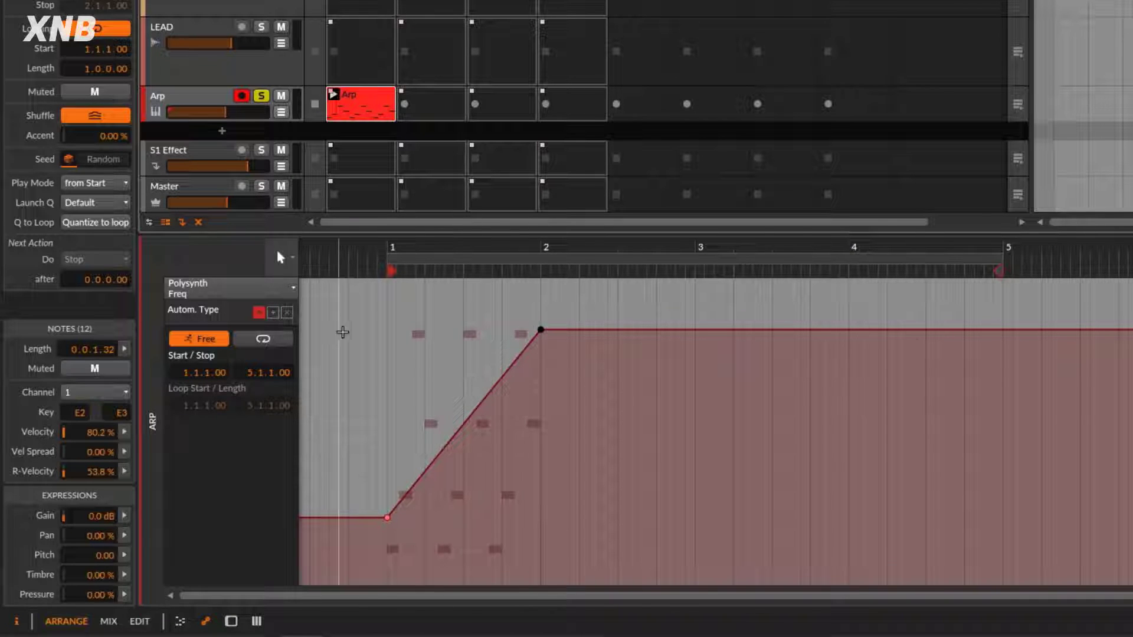
- Enable the free Polysynth Freq automation's loop and add alternating low and high points from bar 2 to a 13.8 kHz point at bar 5
{"action": "left_click", "coordinate": [287, 348]}
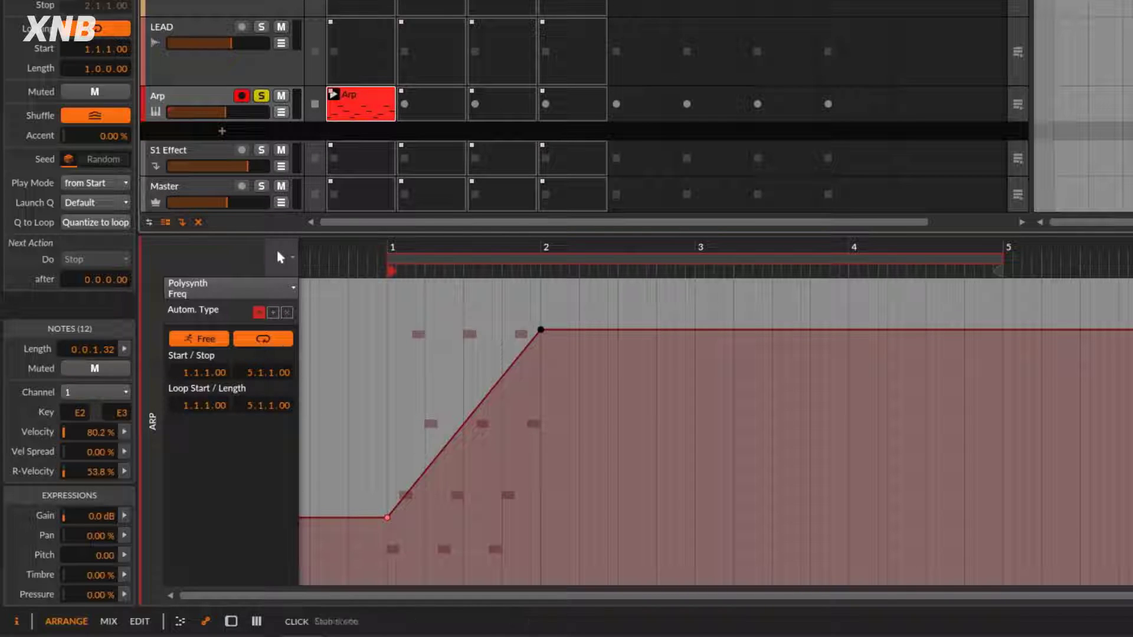
{"action": "key", "text": "space"}
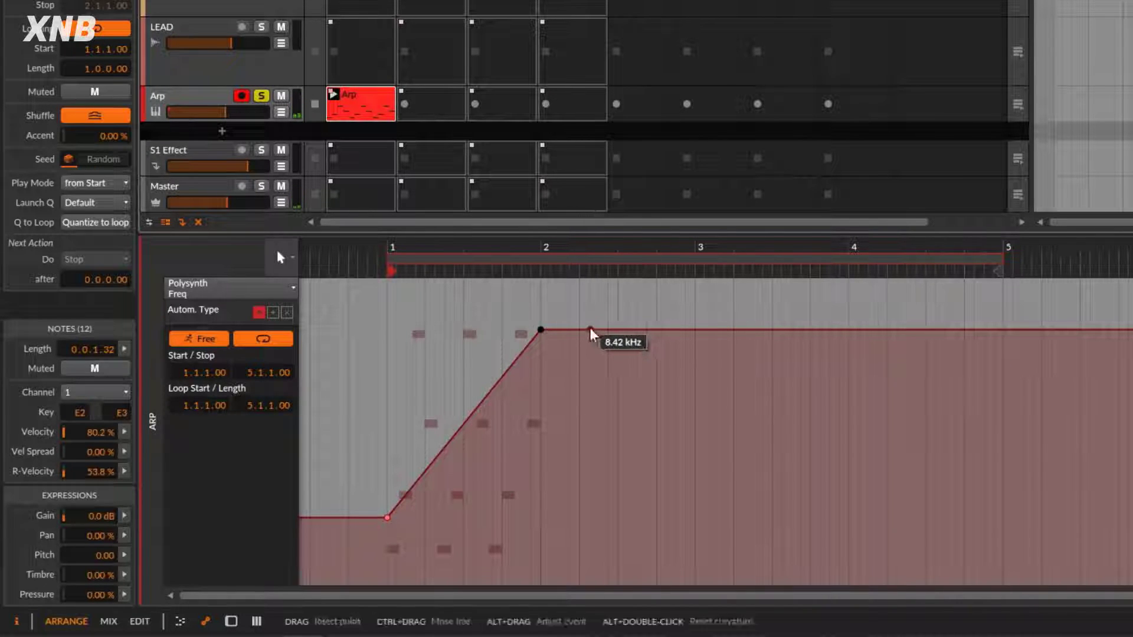
{"action": "left_click_drag", "start_coordinate": [588, 333], "coordinate": [637, 336]}
{"action": "left_click_drag", "start_coordinate": [717, 338], "coordinate": [695, 392]}
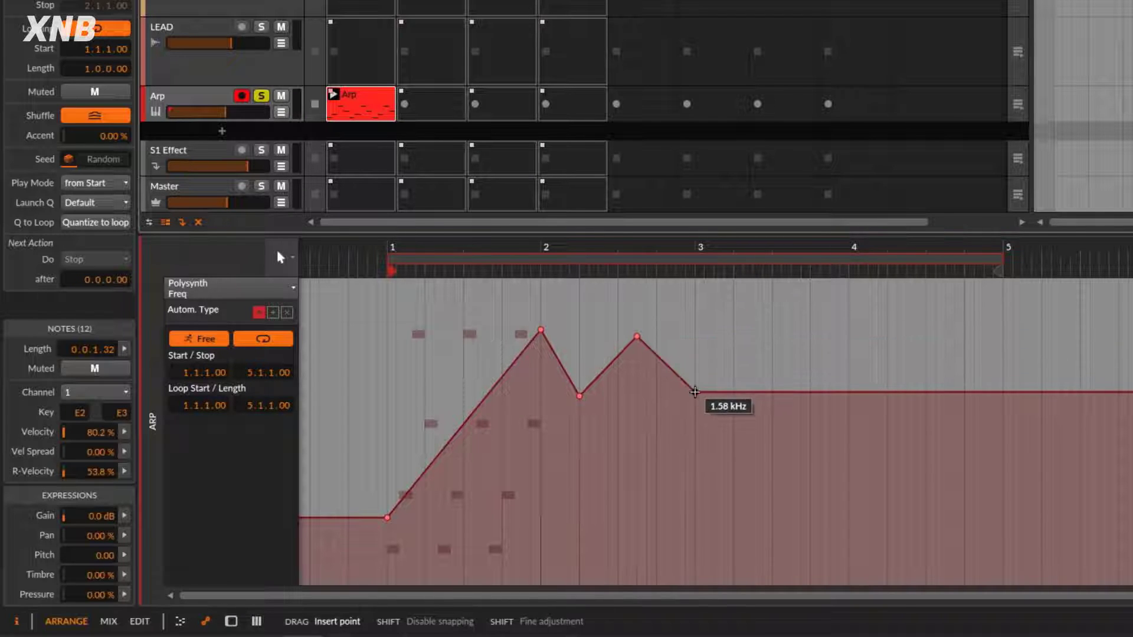
{"action": "left_click_drag", "start_coordinate": [800, 391], "coordinate": [801, 306]}
{"action": "left_click_drag", "start_coordinate": [871, 307], "coordinate": [848, 351]}
{"action": "left_click_drag", "start_coordinate": [921, 342], "coordinate": [1003, 310]}
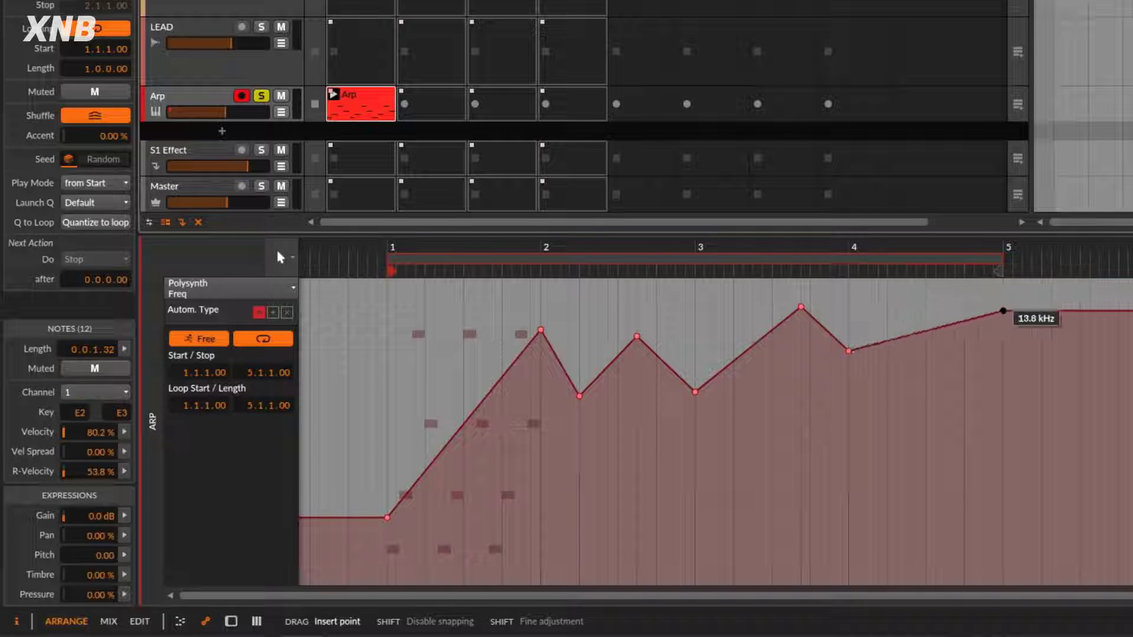
- Turn off the custom loop for the Polysynth Freq automation and lower its point at bar 5 slightly
{"action": "left_click", "coordinate": [276, 341]}
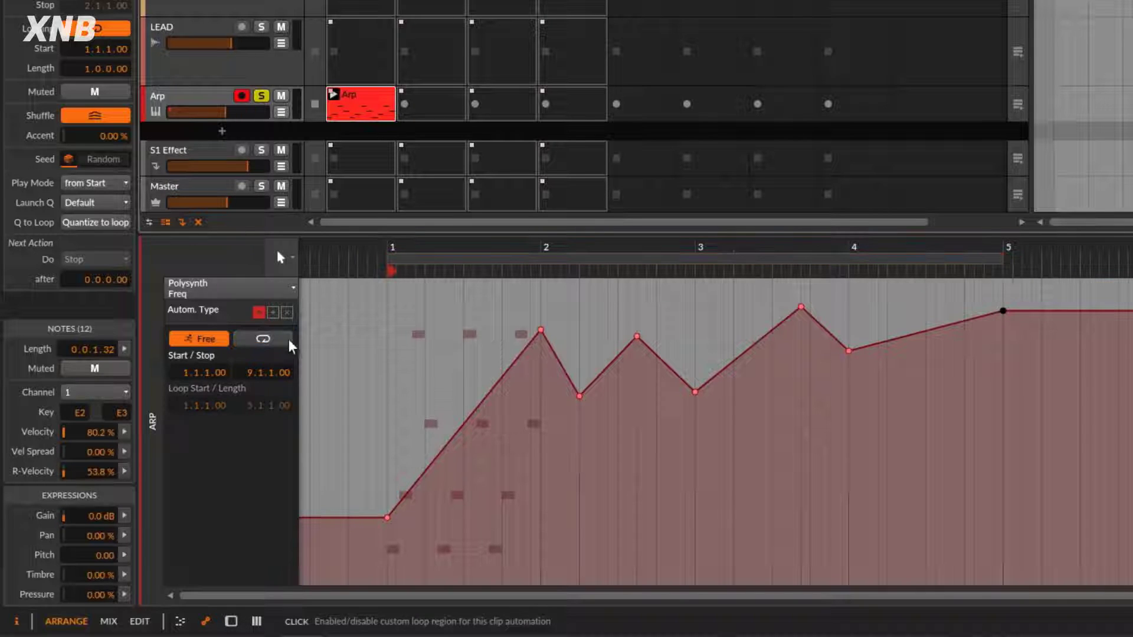
{"action": "left_click", "coordinate": [1003, 311]}
{"action": "left_click_drag", "start_coordinate": [1004, 310], "coordinate": [1004, 330]}
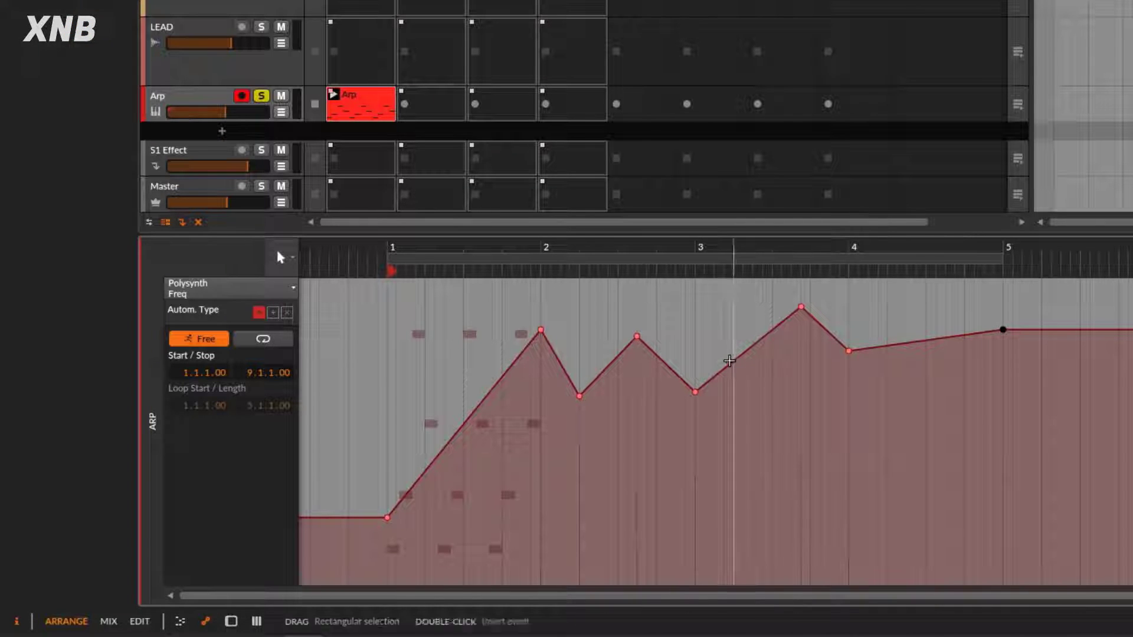
{"action": "left_click", "coordinate": [729, 402]}
{"action": "left_click", "coordinate": [1004, 330]}
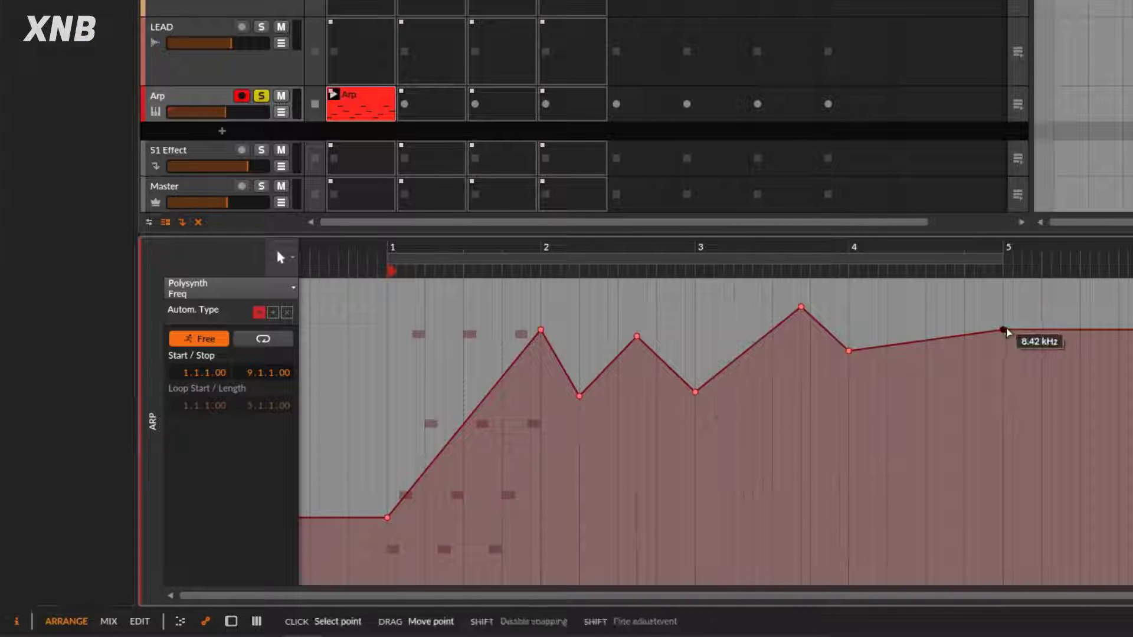
{"action": "mouse_move", "coordinate": [1004, 330]}
{"action": "left_mouse_down"}
{"action": "mouse_move", "coordinate": [1004, 303]}
{"action": "mouse_move", "coordinate": [1004, 334]}
{"action": "left_mouse_up"}
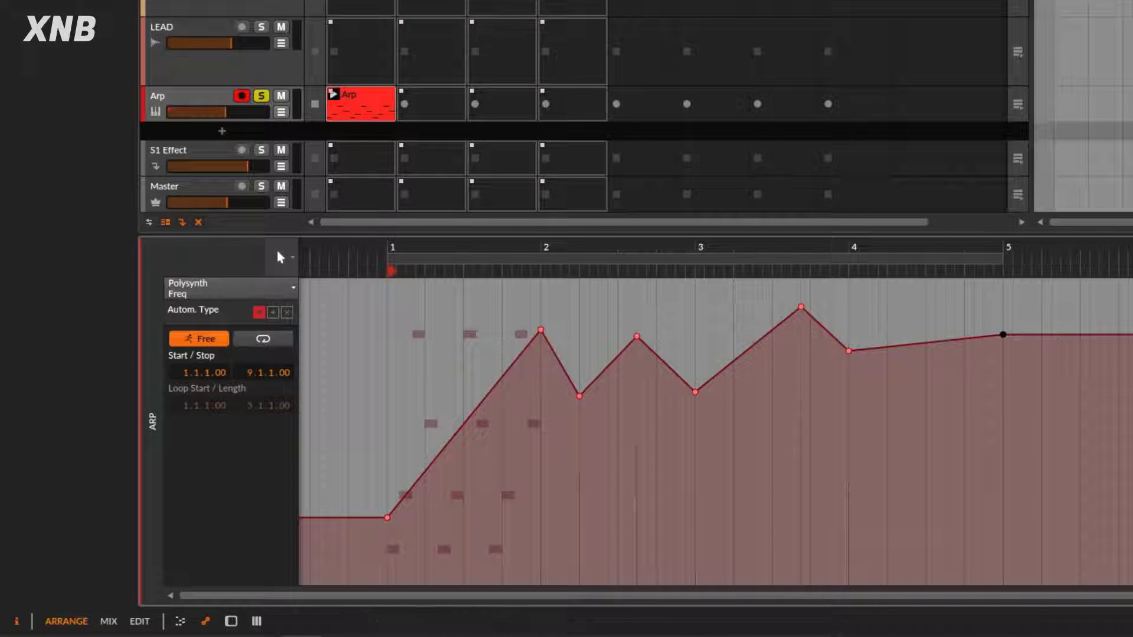
- Play the Arp clip and lower the Polysynth Freq automation point at bar 5 to about 885 Hz
{"action": "key", "text": "space"}
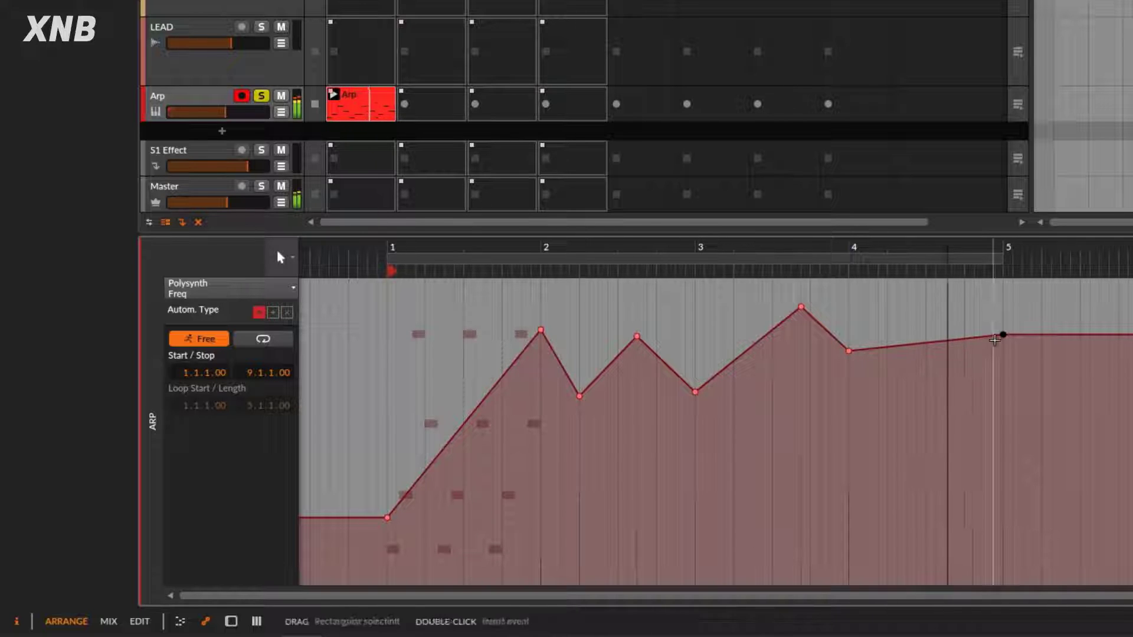
{"action": "mouse_move", "coordinate": [1003, 341]}
{"action": "left_click_drag", "start_coordinate": [1003, 338], "coordinate": [1004, 414]}
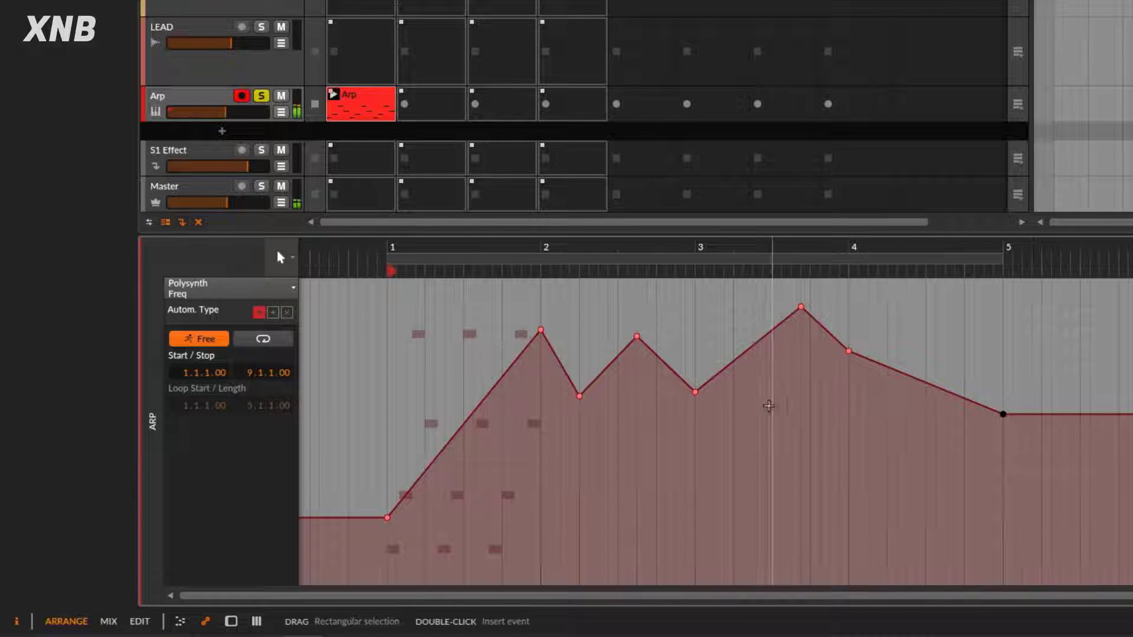
{"action": "left_click", "coordinate": [364, 107]}
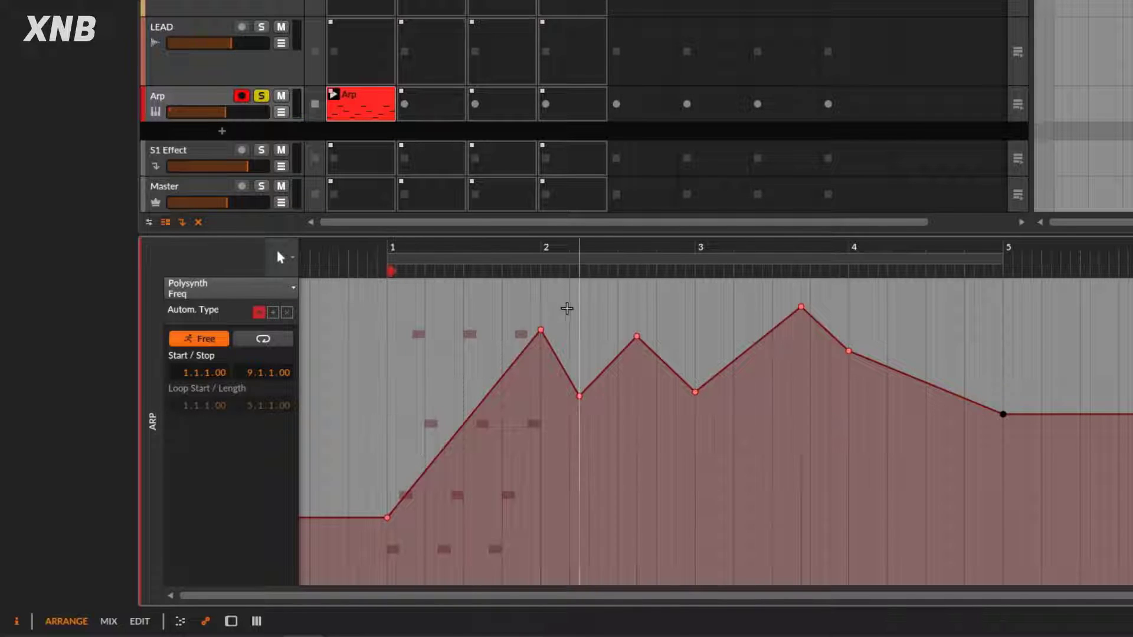
{"action": "left_click_drag", "start_coordinate": [779, 250], "coordinate": [771, 271]}
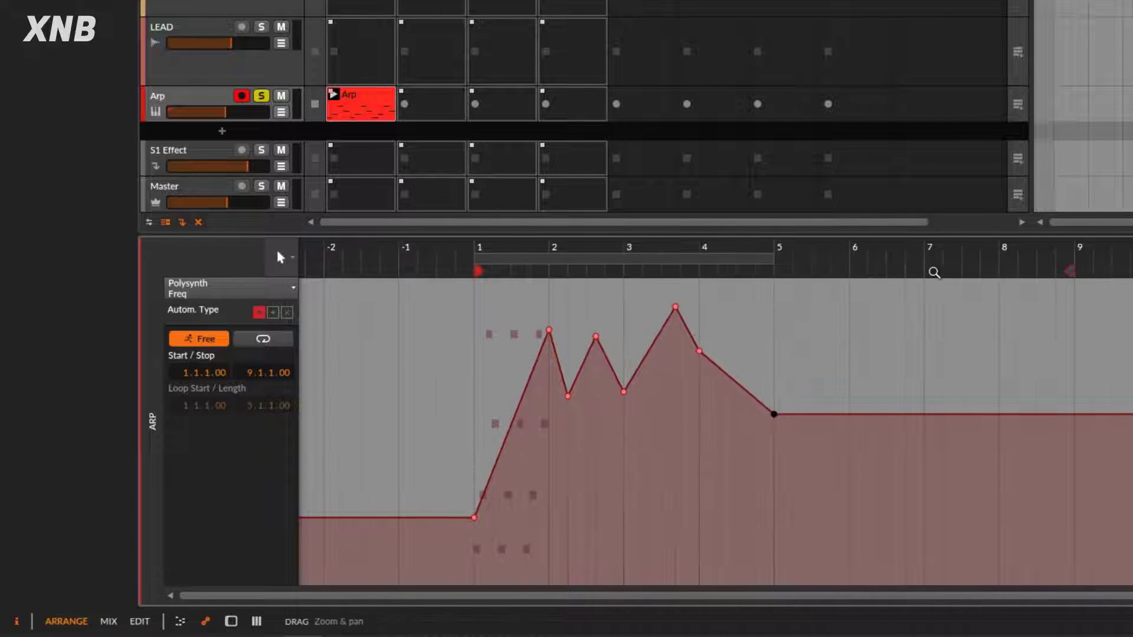
- Check the Arp clip's notes, return to its Polysynth Freq automation and set the stop position to 5.1.1.00
{"action": "left_click", "coordinate": [354, 106]}
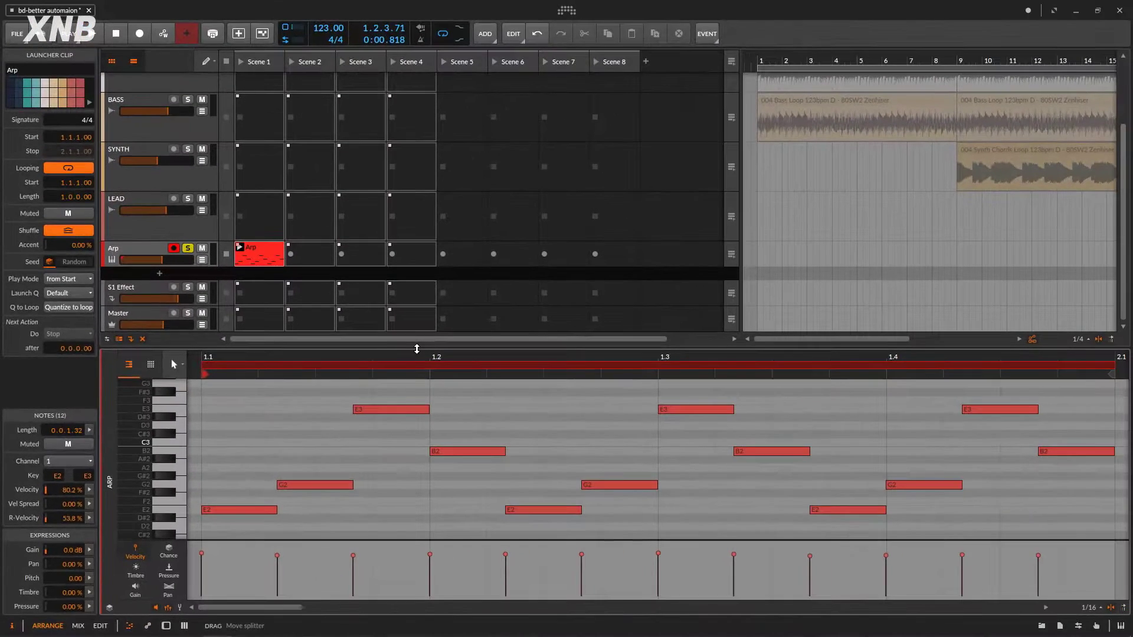
{"action": "scroll", "coordinate": [414, 357], "scroll_direction": "down", "scroll_amount": 5}
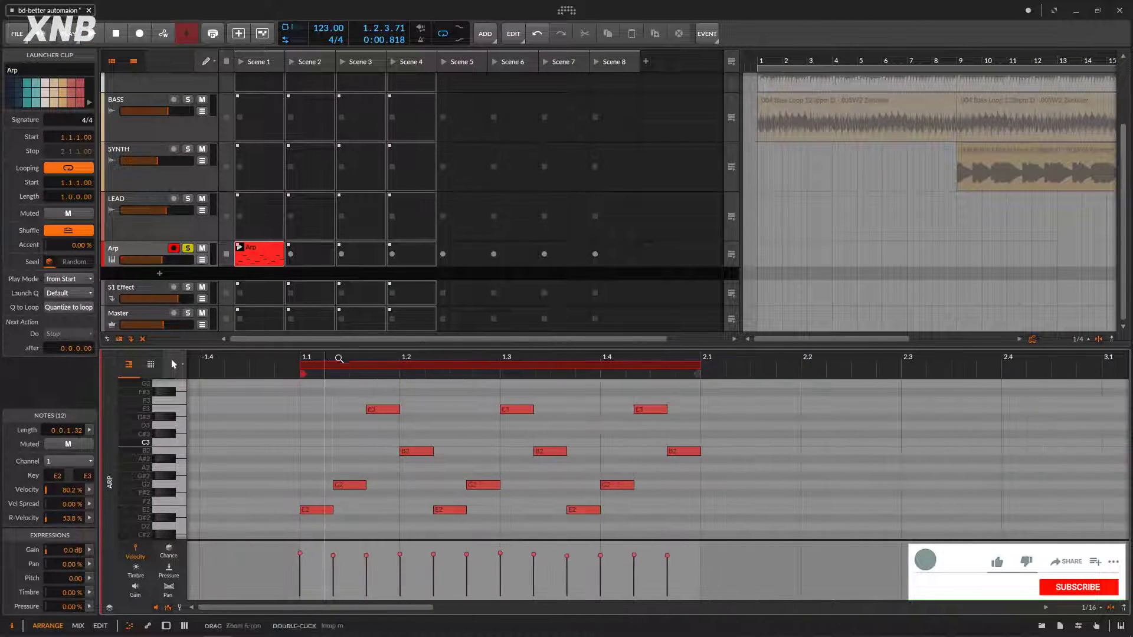
{"action": "key", "text": "z"}
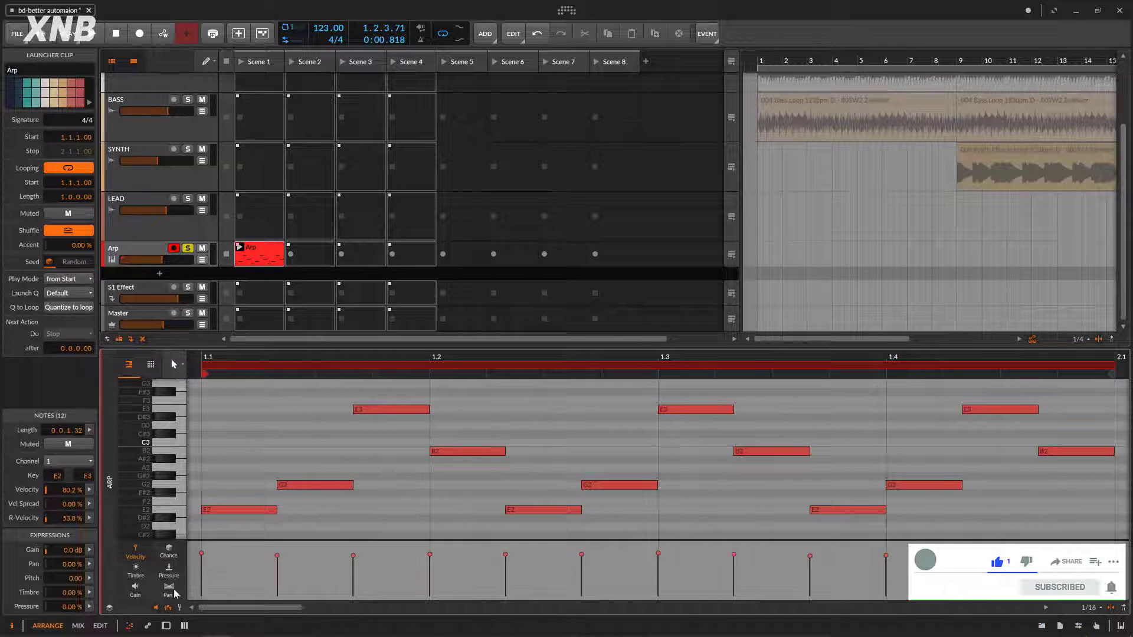
{"action": "left_click", "coordinate": [147, 626]}
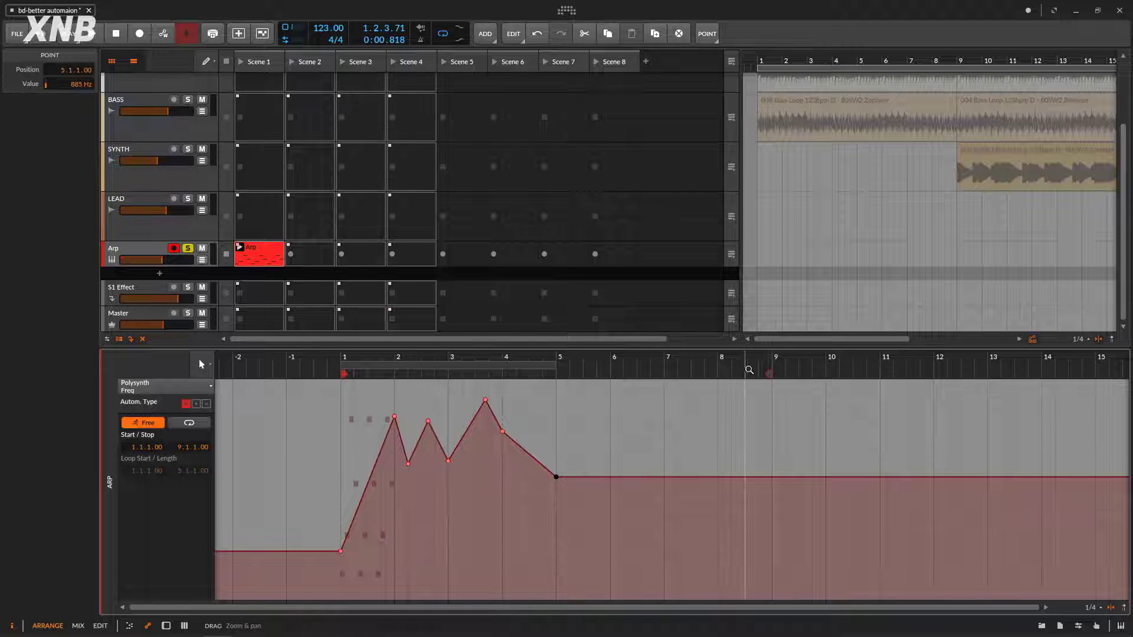
{"action": "left_click_drag", "start_coordinate": [769, 373], "coordinate": [556, 373]}
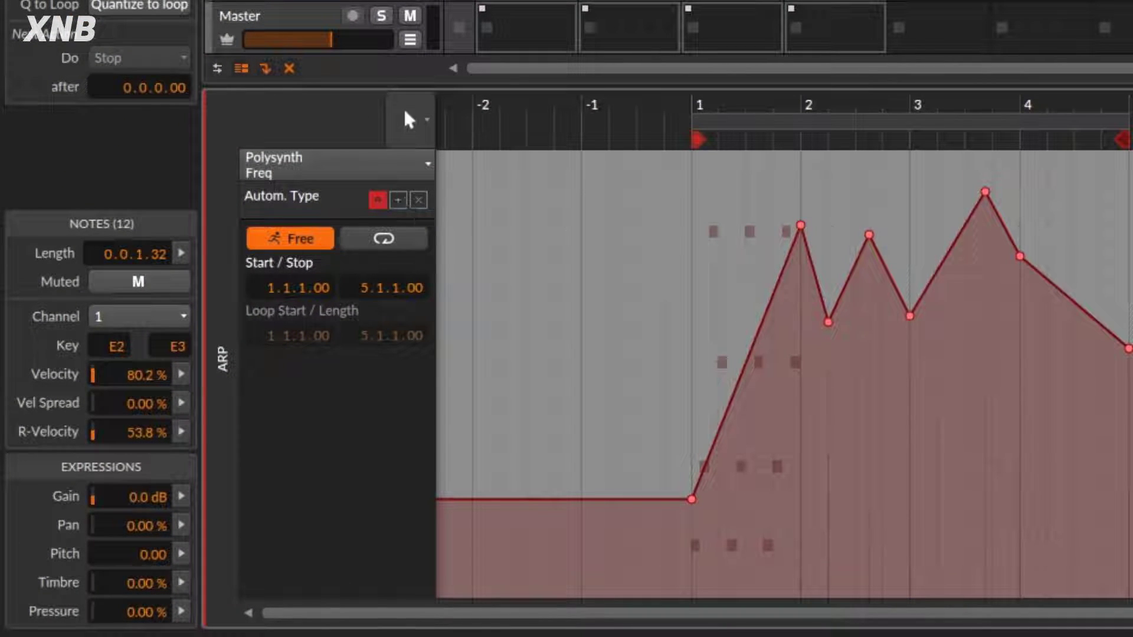
- Delete all Polysynth Freq automation points in the Arp clip and enable the automation's custom loop
{"action": "left_click_drag", "start_coordinate": [1130, 189], "coordinate": [518, 511]}
{"action": "key", "text": "Delete"}
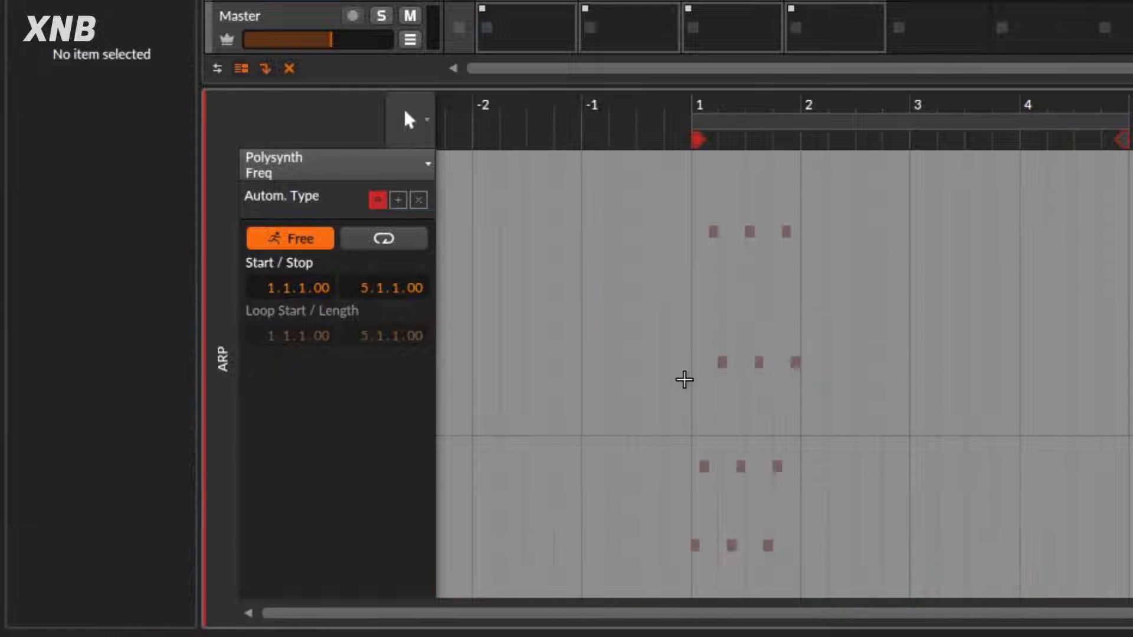
{"action": "left_click", "coordinate": [400, 239]}
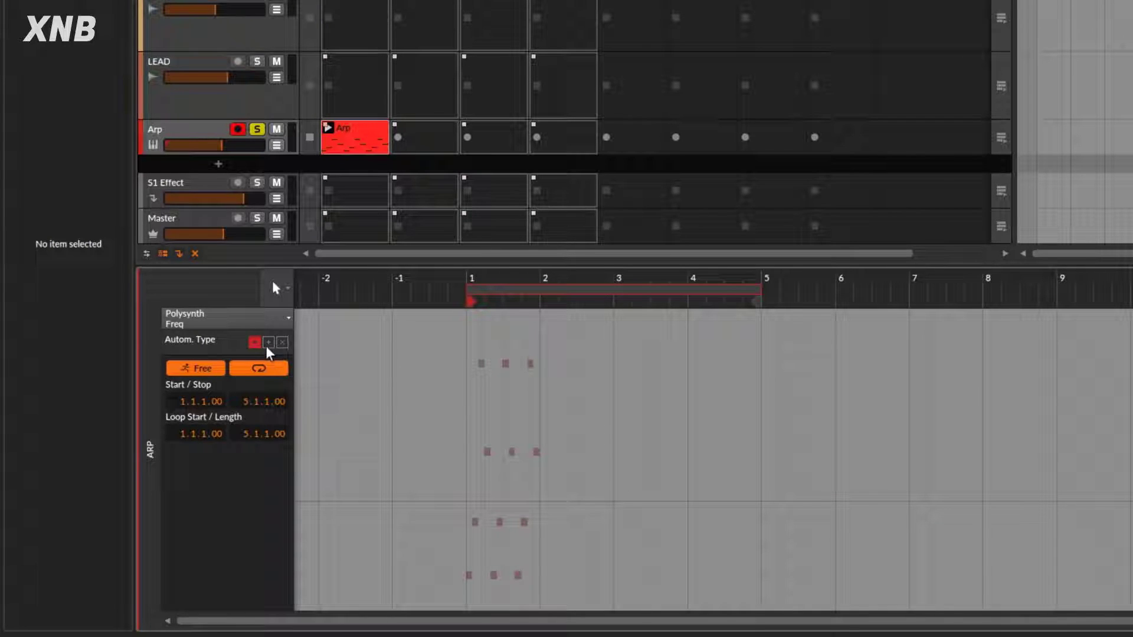
- Compare the loop ranges of the absolute and additive automation types, and leave the additive type shown
{"action": "left_click", "coordinate": [269, 343]}
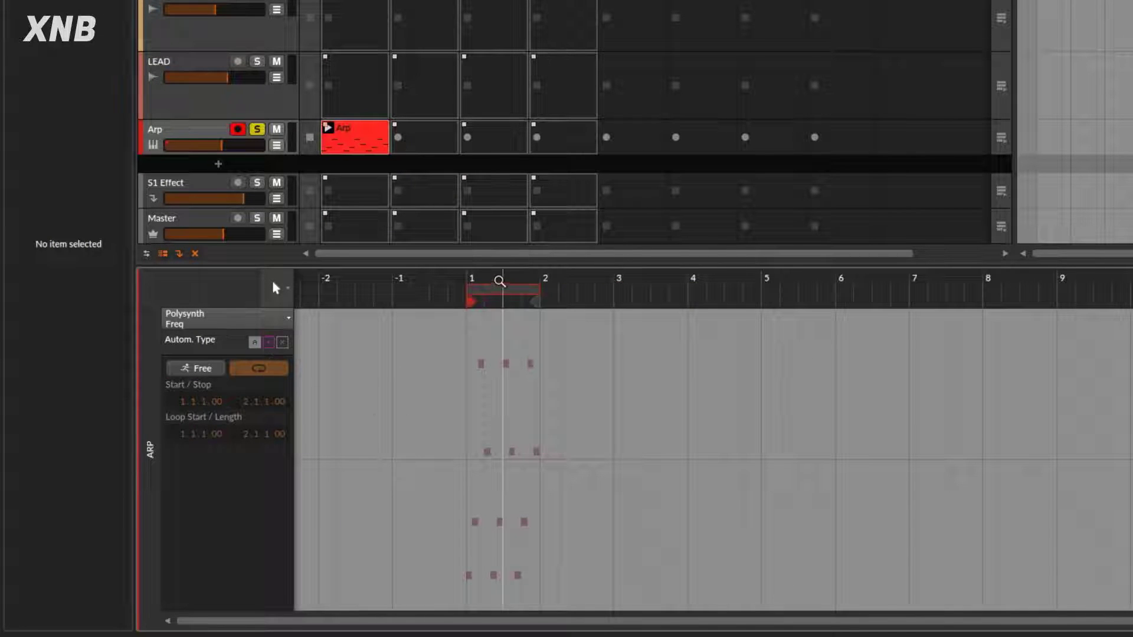
{"action": "left_click_drag", "start_coordinate": [499, 281], "coordinate": [499, 310]}
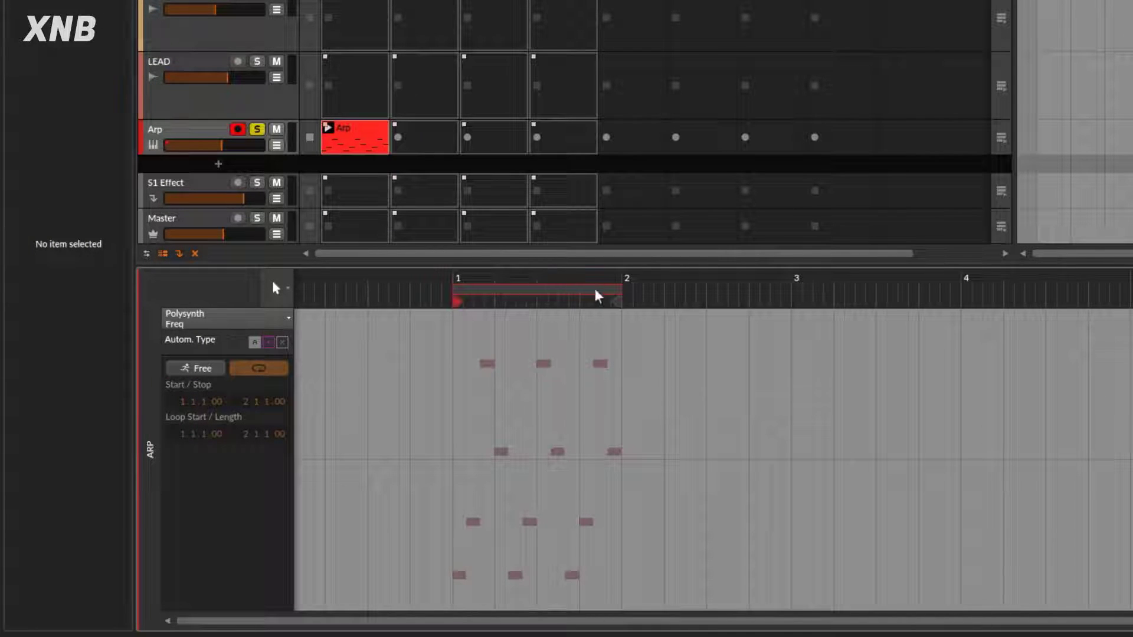
{"action": "left_click", "coordinate": [254, 342]}
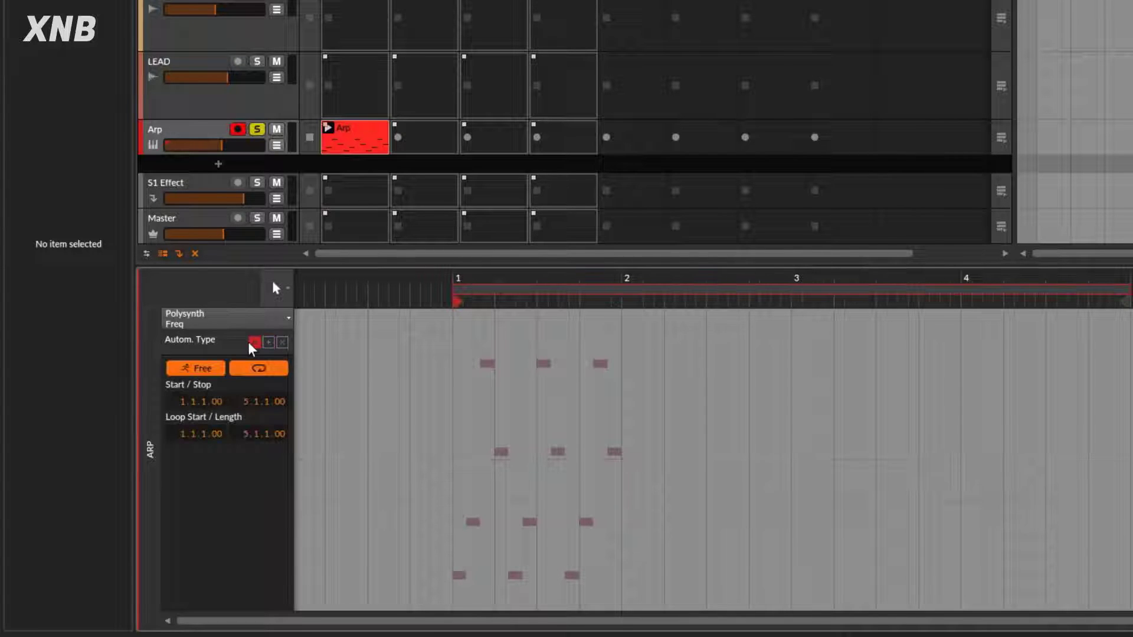
{"action": "left_click", "coordinate": [268, 343]}
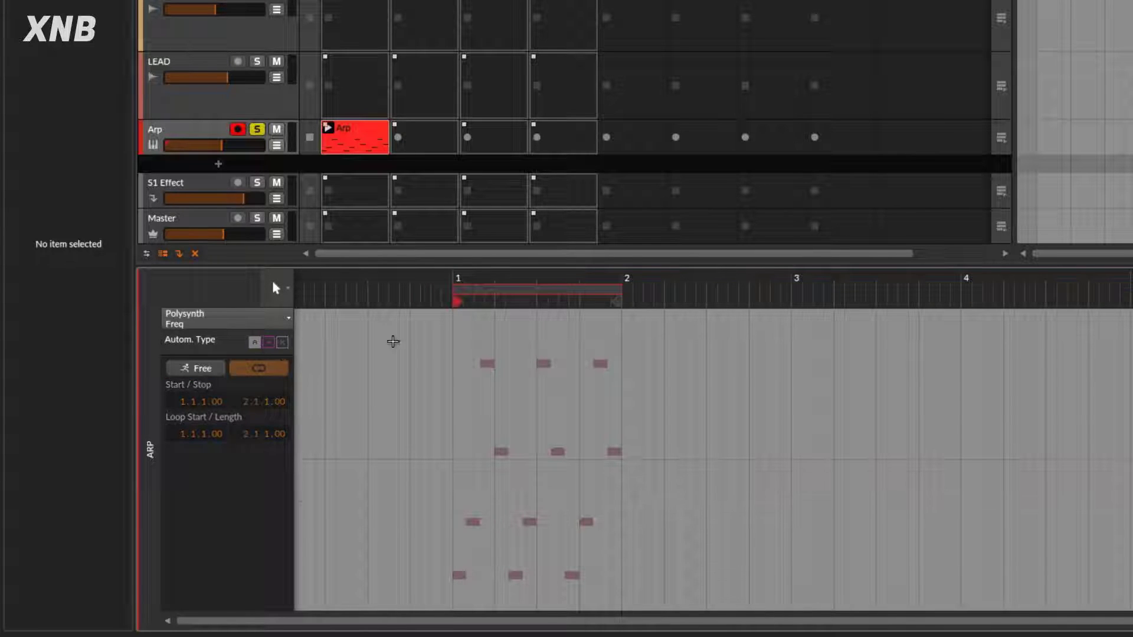
{"action": "left_click_drag", "start_coordinate": [572, 273], "coordinate": [593, 280]}
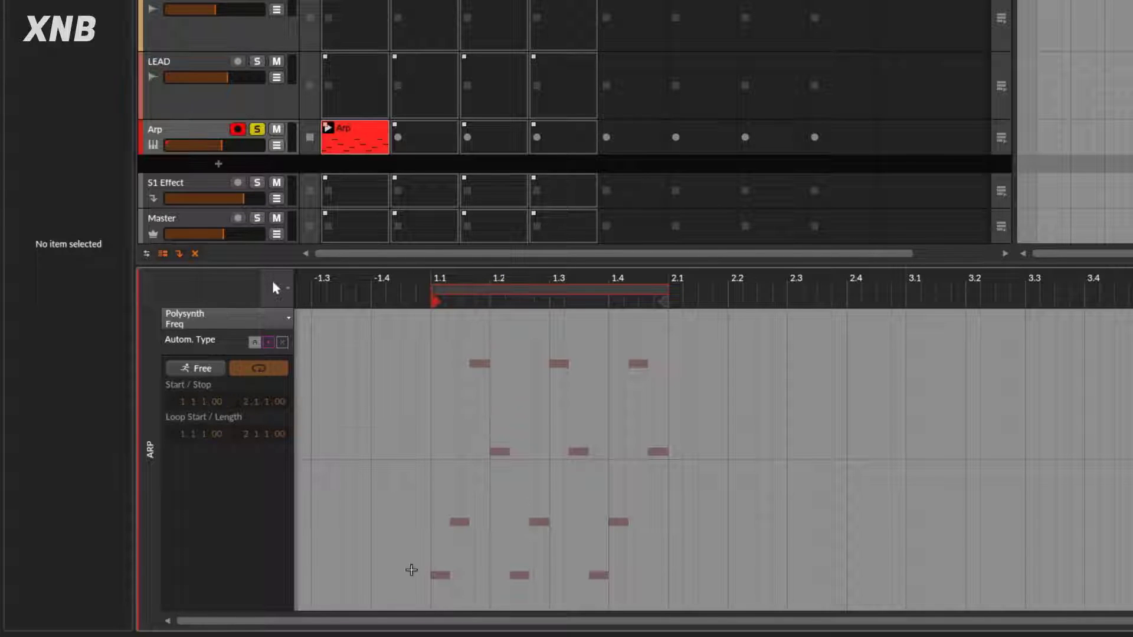
- Draw a jagged additive Polysynth Freq automation curve with the Pen tool across the Arp clip from 1.1 to 2.1
{"action": "left_click_drag", "start_coordinate": [431, 573], "coordinate": [476, 487]}
{"action": "right_click", "coordinate": [478, 489]}
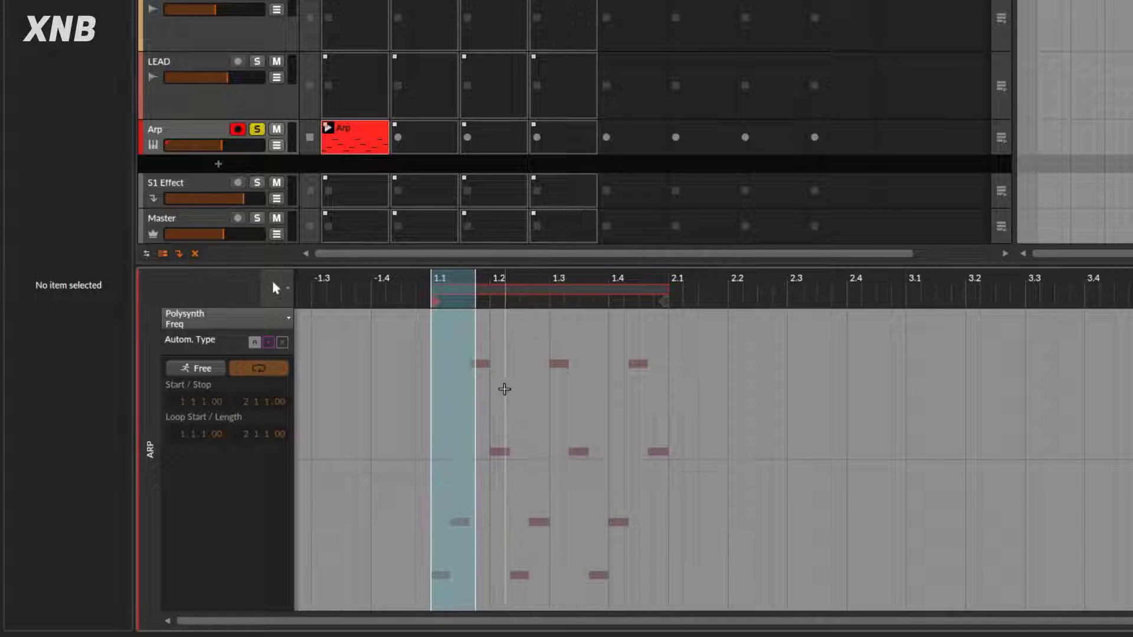
{"action": "right_click", "coordinate": [506, 387]}
{"action": "left_click", "coordinate": [617, 432]}
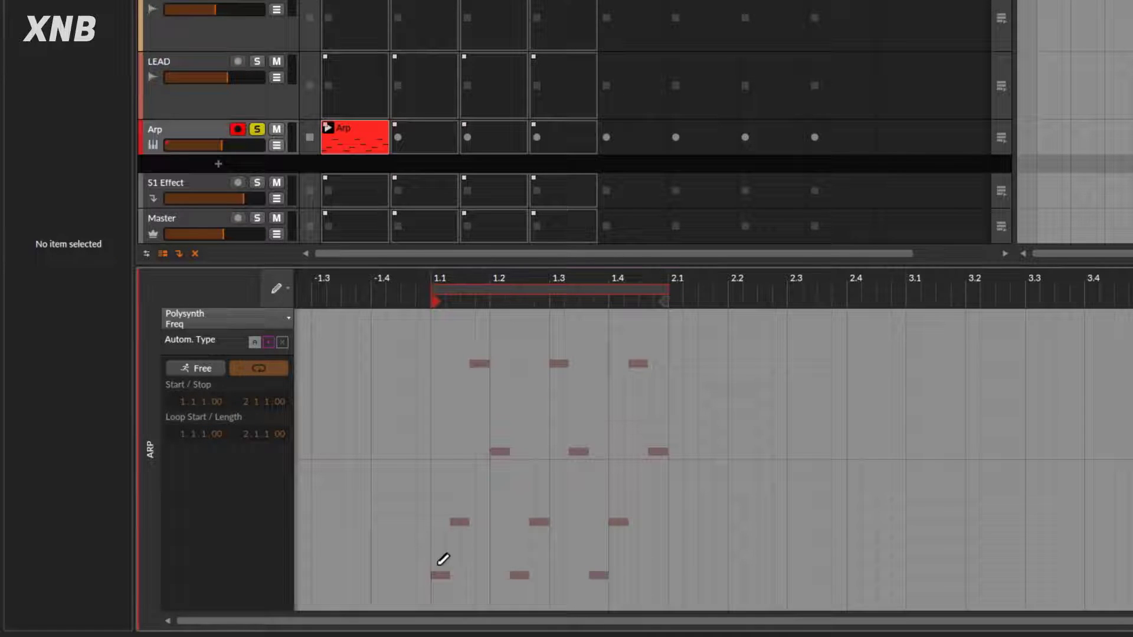
{"action": "mouse_move", "coordinate": [433, 567]}
{"action": "left_mouse_down"}
{"action": "mouse_move", "coordinate": [450, 520]}
{"action": "mouse_move", "coordinate": [494, 551]}
{"action": "mouse_move", "coordinate": [538, 520]}
{"action": "mouse_move", "coordinate": [597, 524]}
{"action": "mouse_move", "coordinate": [645, 508]}
{"action": "mouse_move", "coordinate": [669, 565]}
{"action": "left_mouse_up"}
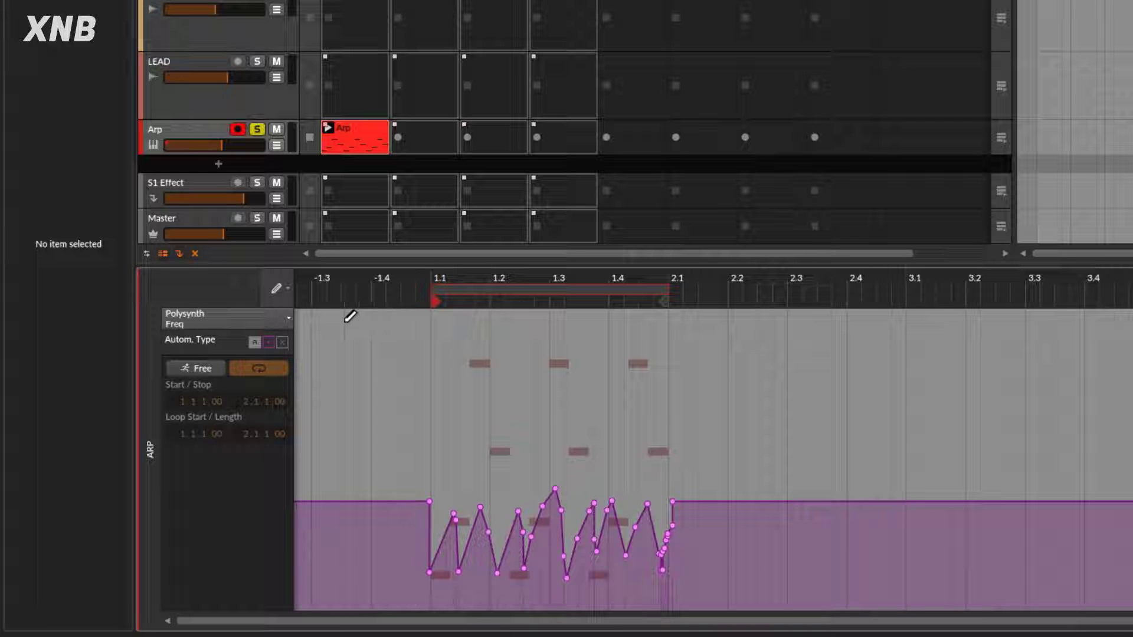
- Switch between the absolute and additive automation types to compare their curves and loop lengths
{"action": "left_click", "coordinate": [254, 344]}
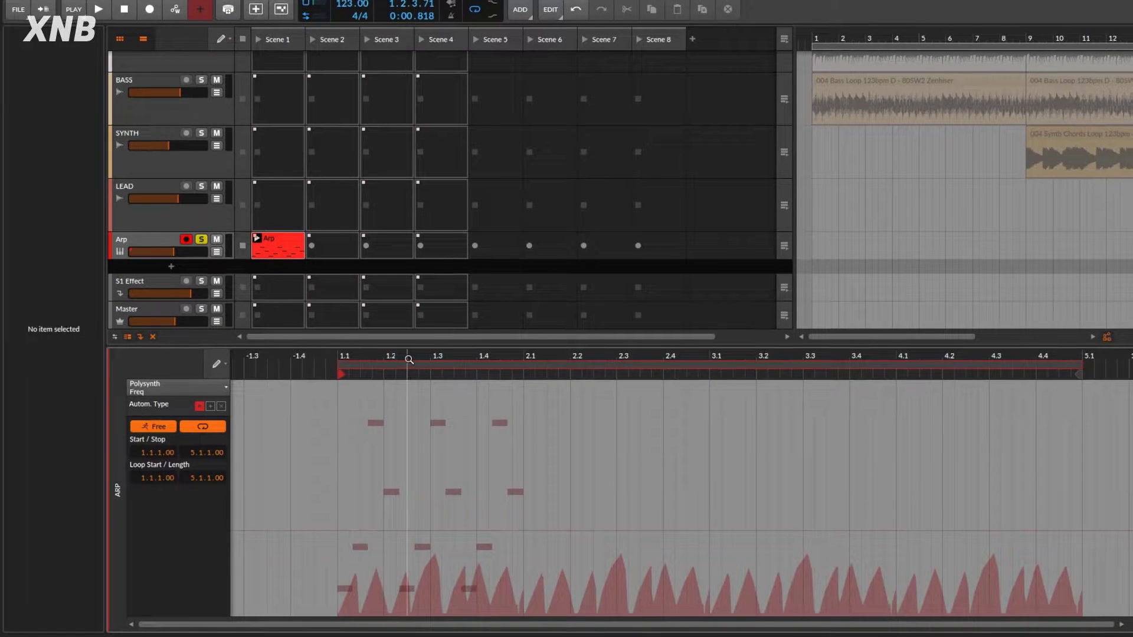
{"action": "scroll", "coordinate": [409, 359], "scroll_direction": "down", "scroll_amount": 3}
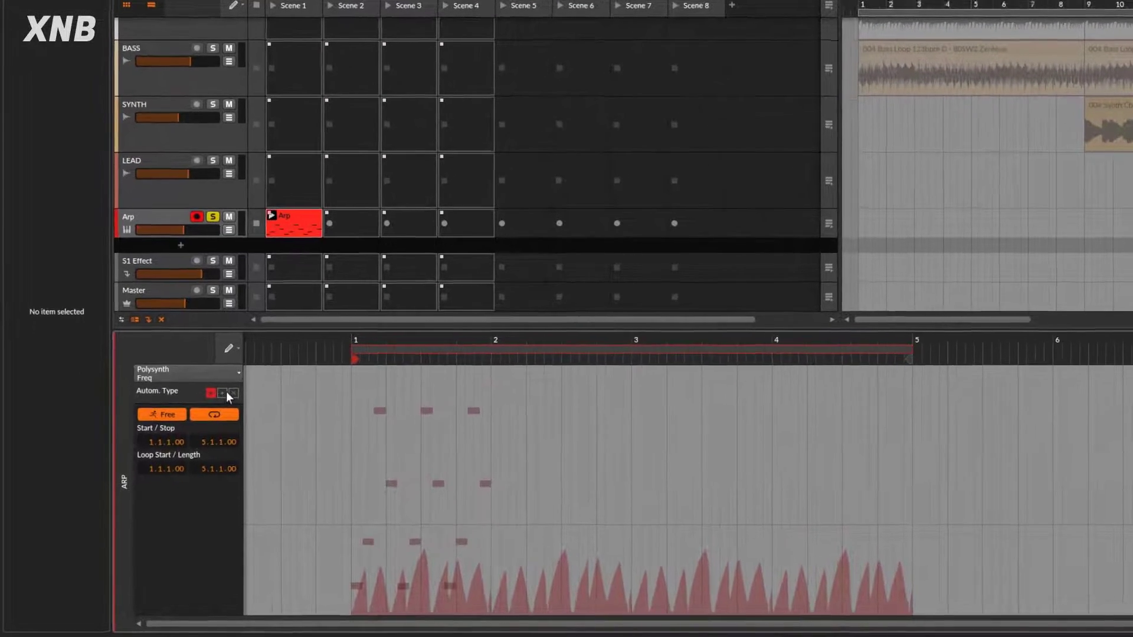
{"action": "left_click", "coordinate": [210, 406]}
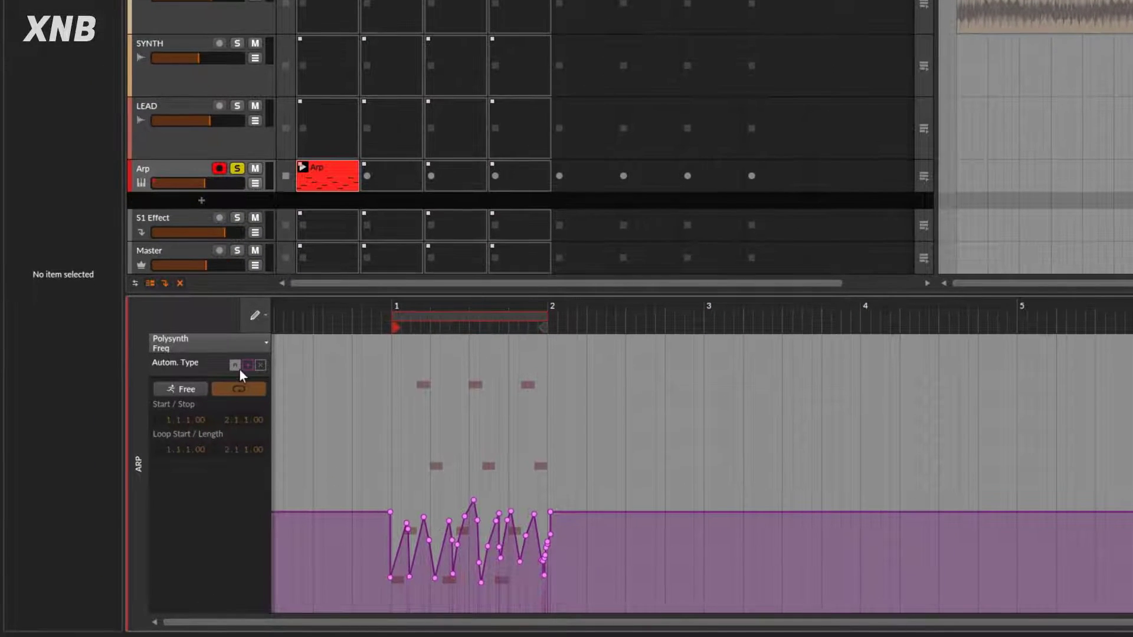
{"action": "left_click", "coordinate": [235, 366]}
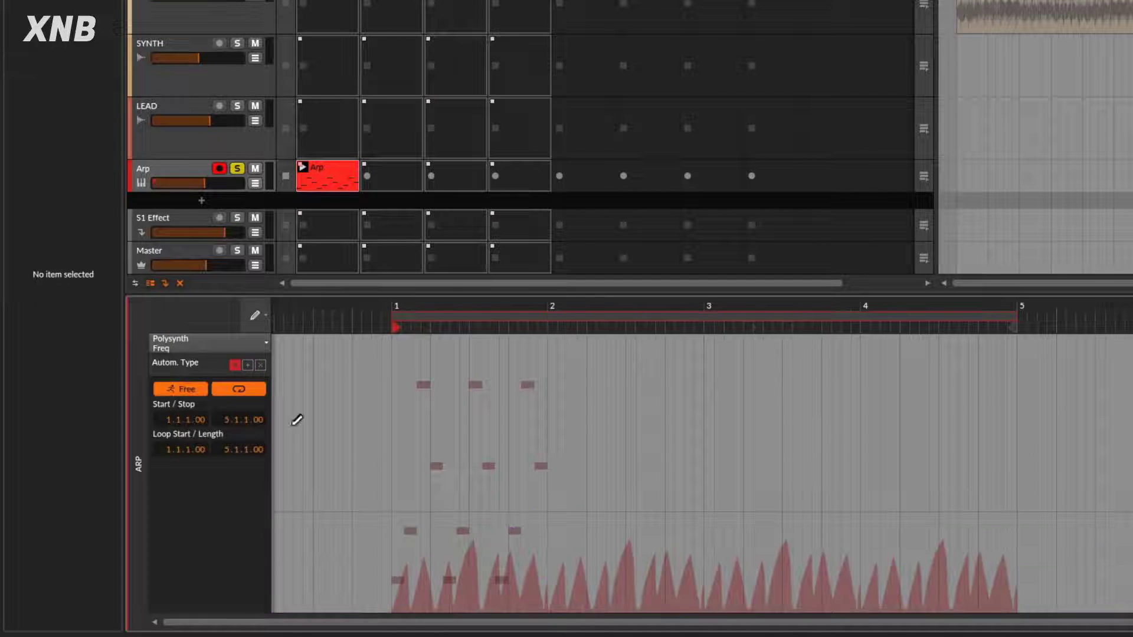
{"action": "left_click", "coordinate": [247, 365]}
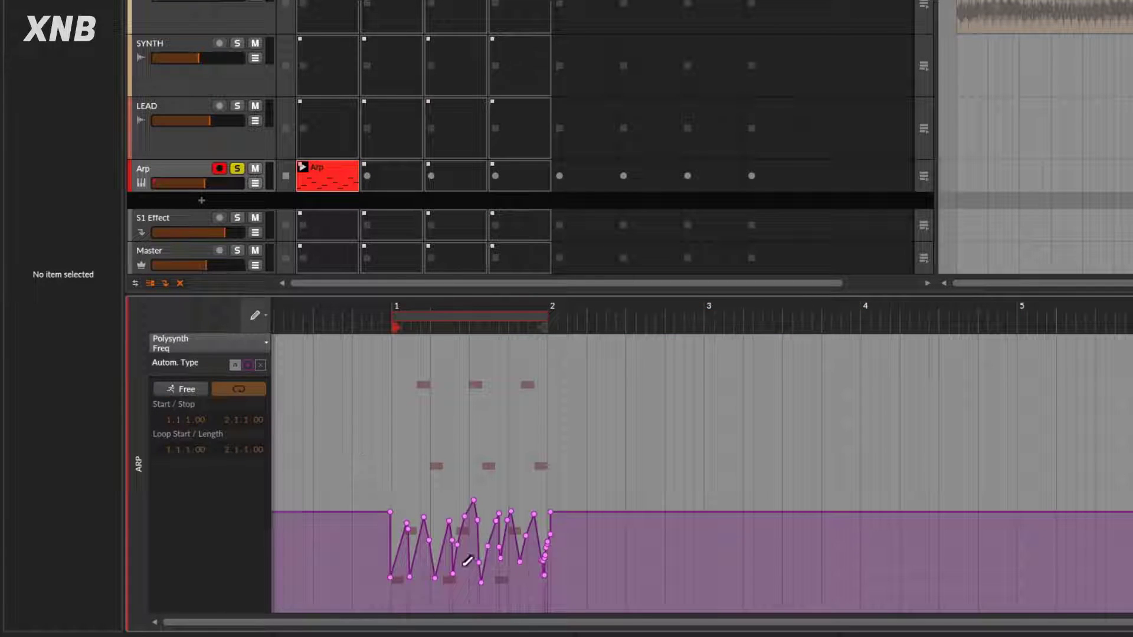
{"action": "left_click", "coordinate": [234, 366]}
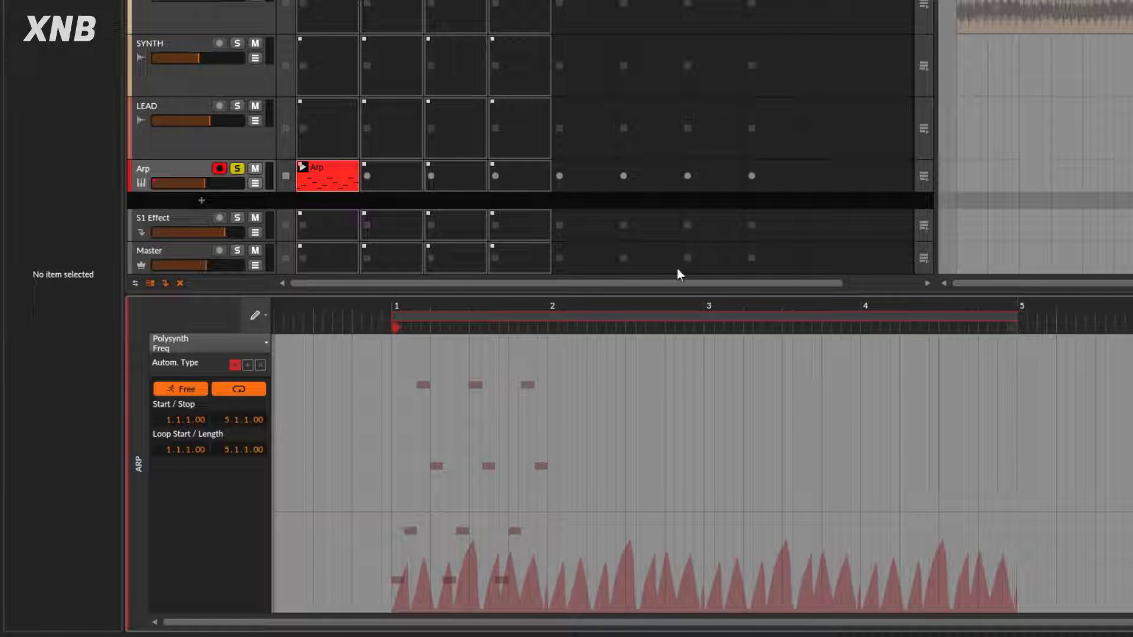
- Raise all additive Polysynth Freq points in the Arp clip together with the Pointer tool and return to the absolute type
{"action": "key", "text": "space"}
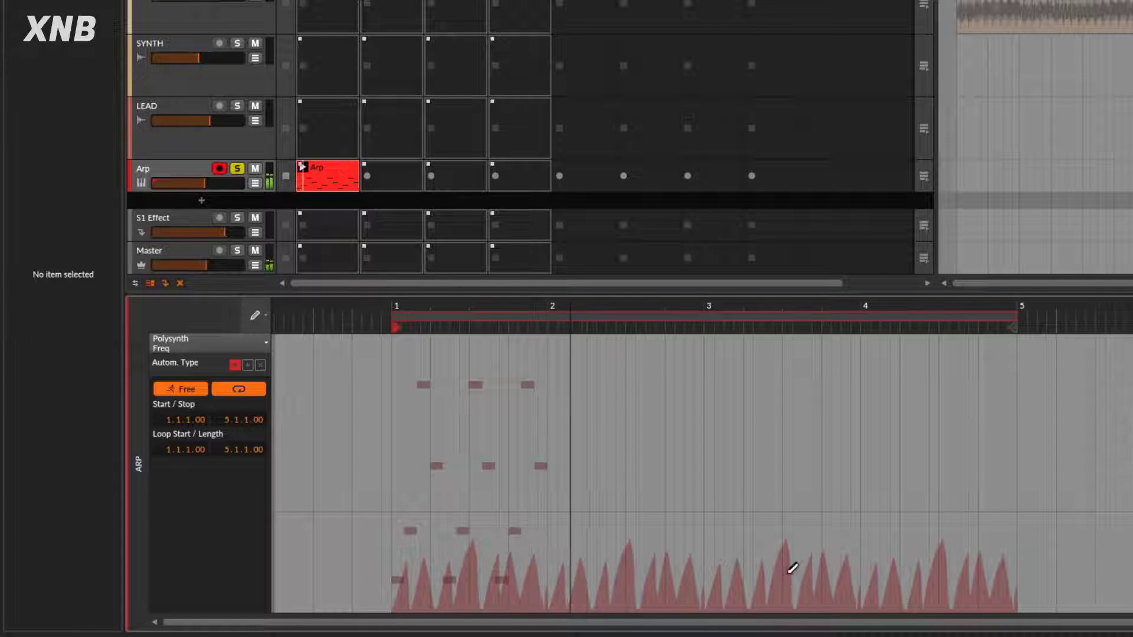
{"action": "key", "text": "space"}
{"action": "left_click", "coordinate": [247, 366]}
{"action": "right_click", "coordinate": [387, 461]}
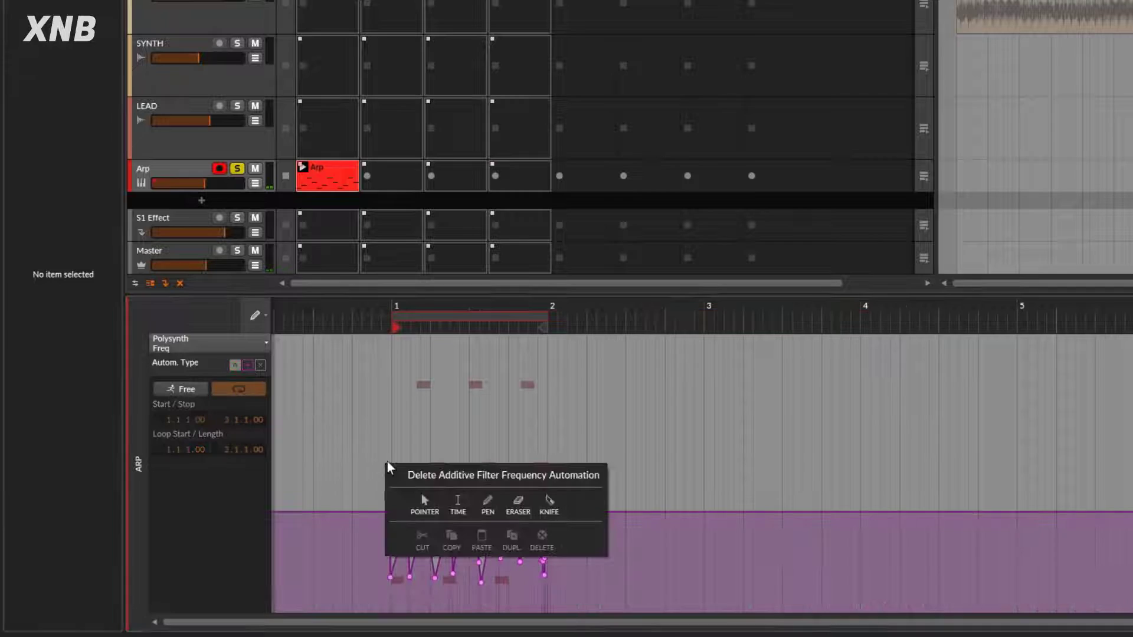
{"action": "left_click", "coordinate": [423, 501]}
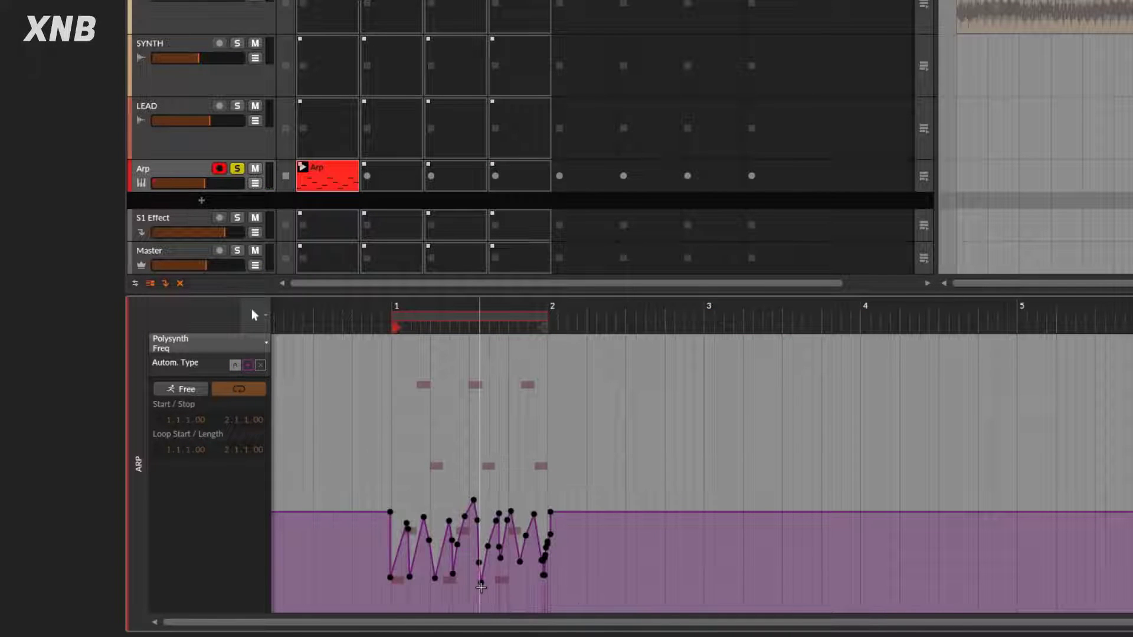
{"action": "left_click_drag", "start_coordinate": [481, 587], "coordinate": [481, 542]}
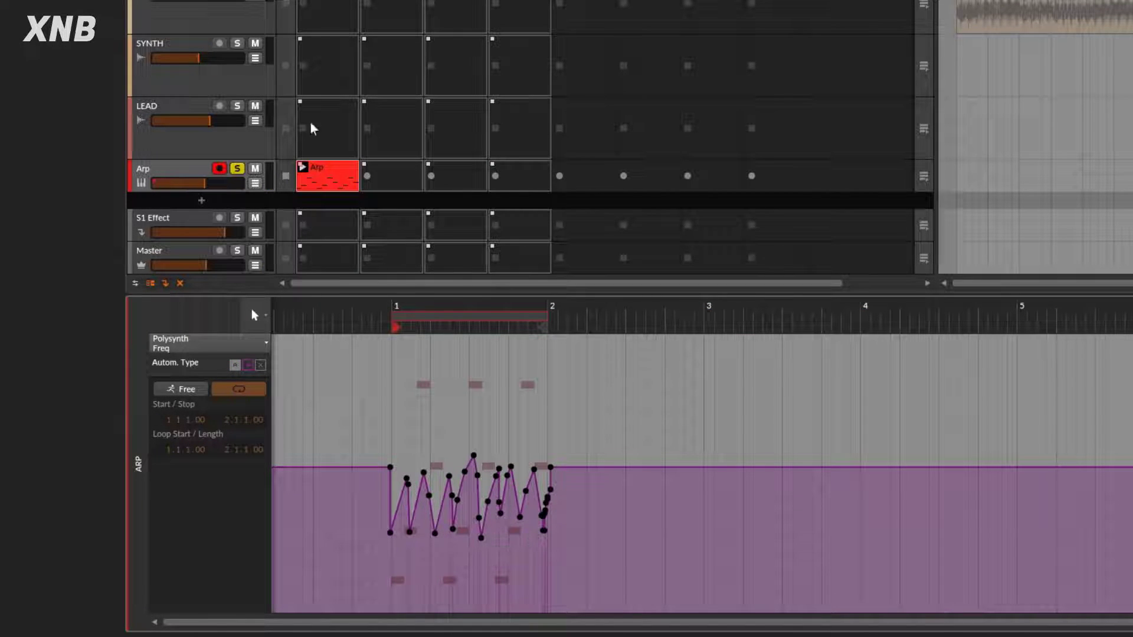
{"action": "left_click", "coordinate": [235, 365]}
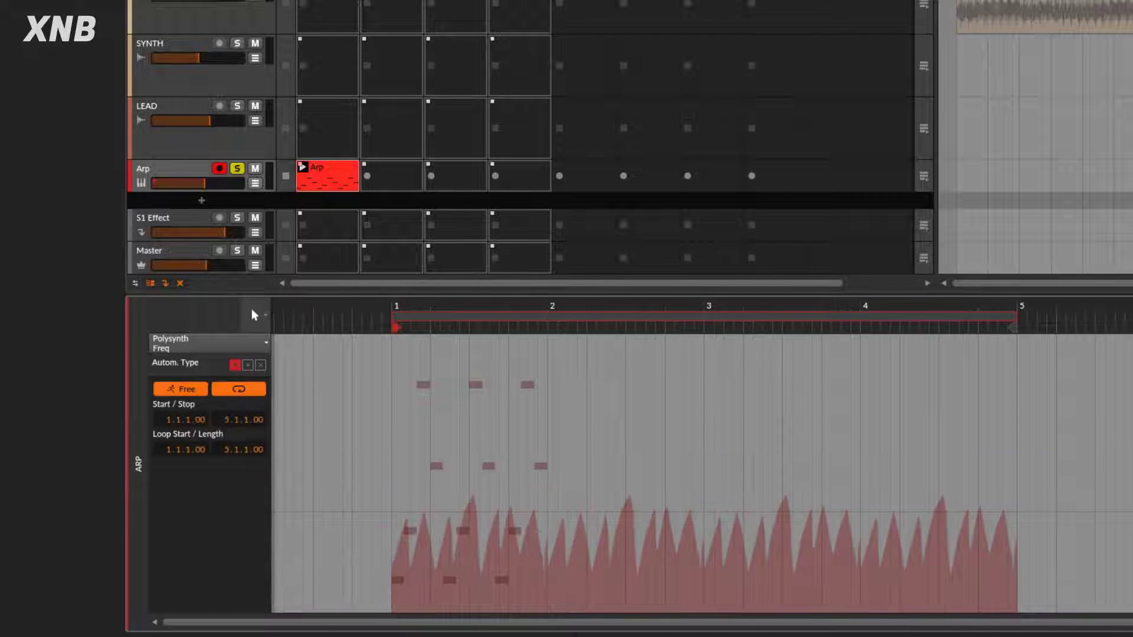
- Play the Arp clip to hear the raised additive modulation and check the additive and absolute views
{"action": "key", "text": "space"}
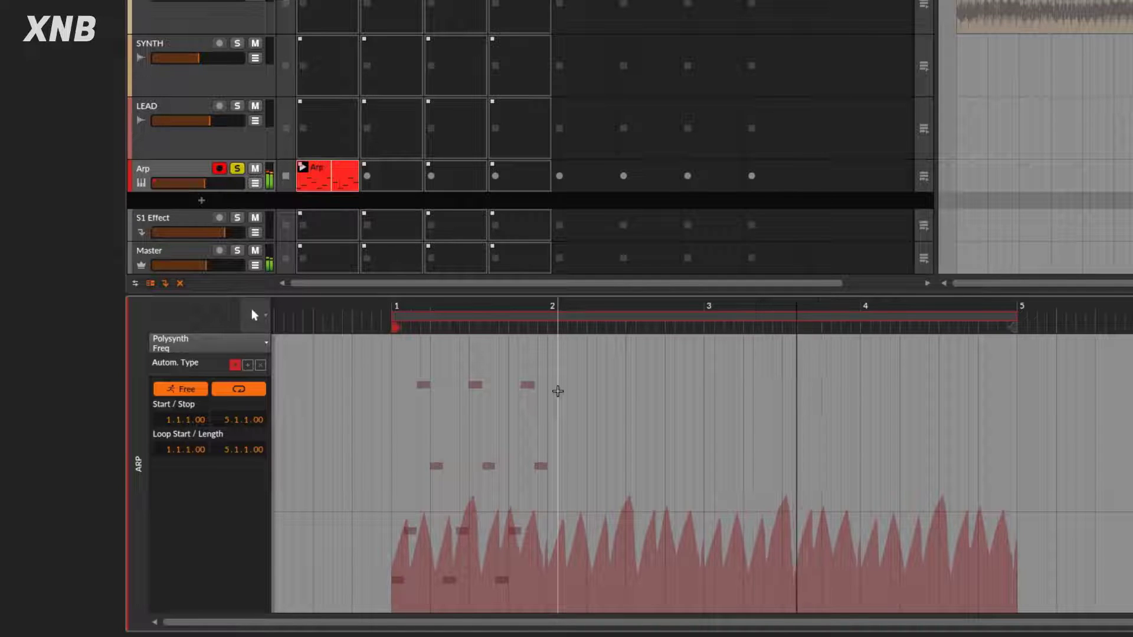
{"action": "key", "text": "space"}
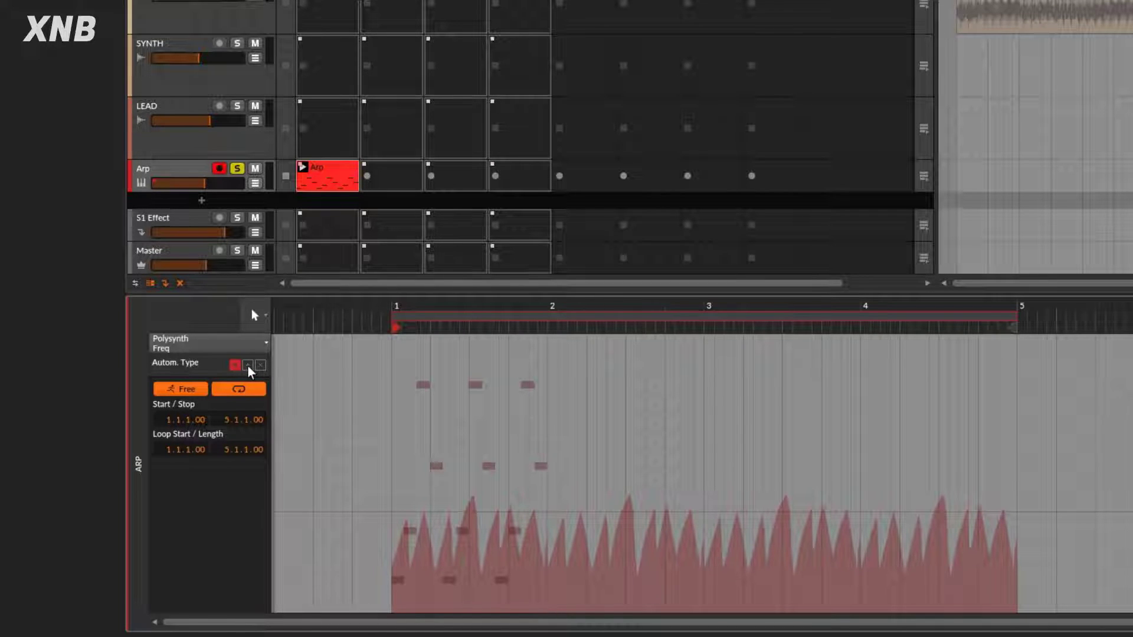
{"action": "left_click", "coordinate": [248, 365]}
{"action": "left_click", "coordinate": [236, 365]}
- Ramp the absolute Polysynth Freq automation from about 145 Hz at 1.1 to about 20.8 kHz at 5.1 and disable its custom loop
{"action": "left_click", "coordinate": [394, 557]}
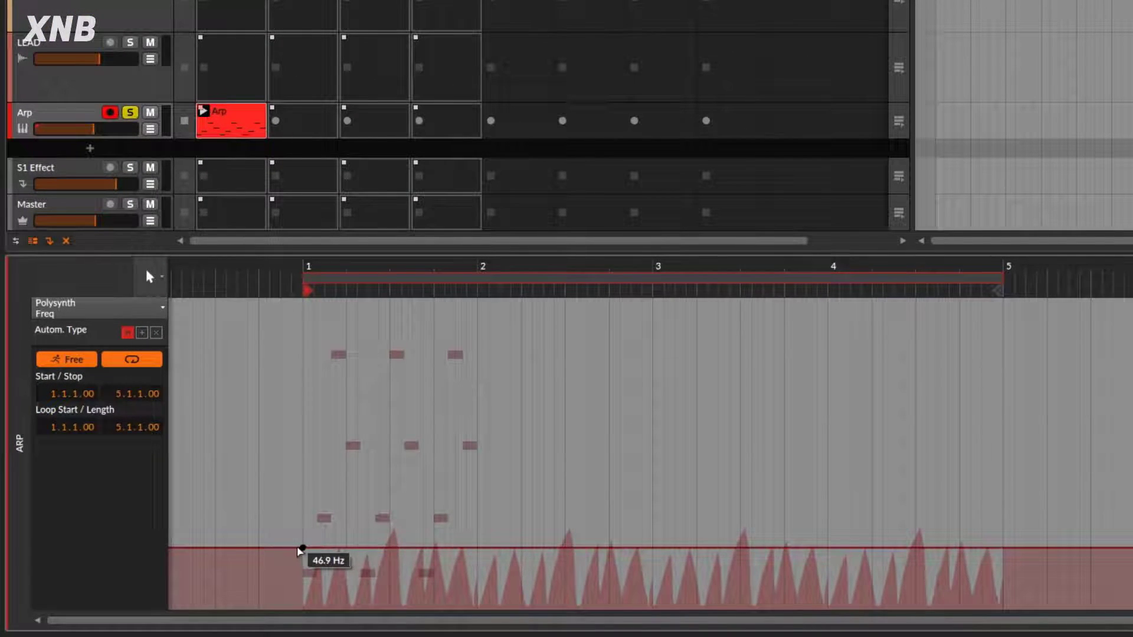
{"action": "left_click_drag", "start_coordinate": [303, 548], "coordinate": [303, 505]}
{"action": "left_click", "coordinate": [996, 505]}
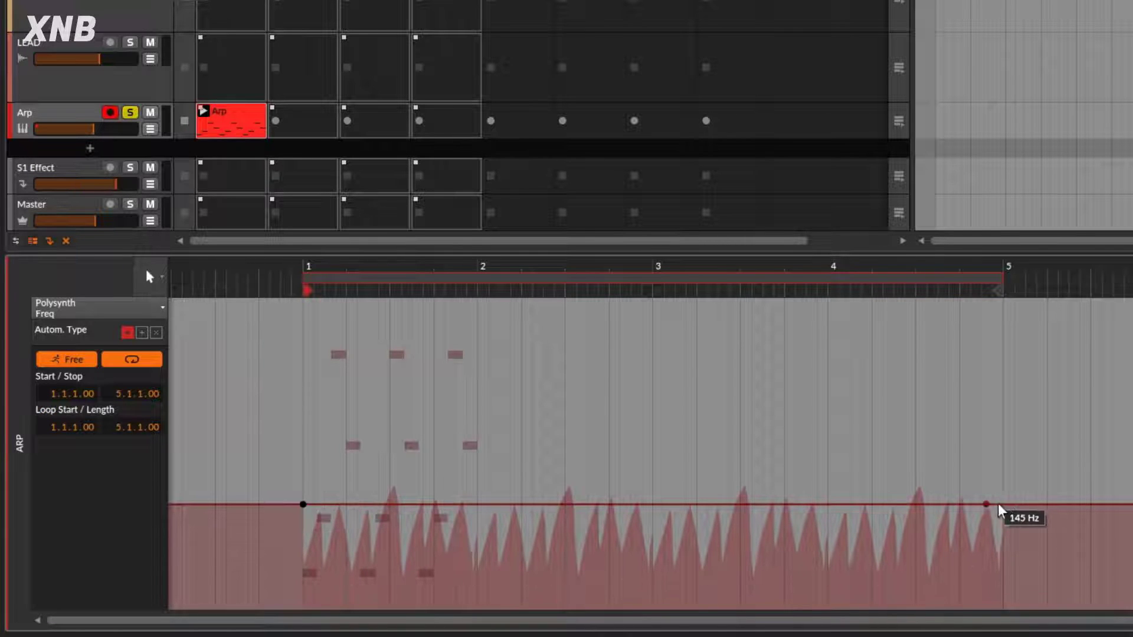
{"action": "left_click_drag", "start_coordinate": [1004, 505], "coordinate": [1004, 304]}
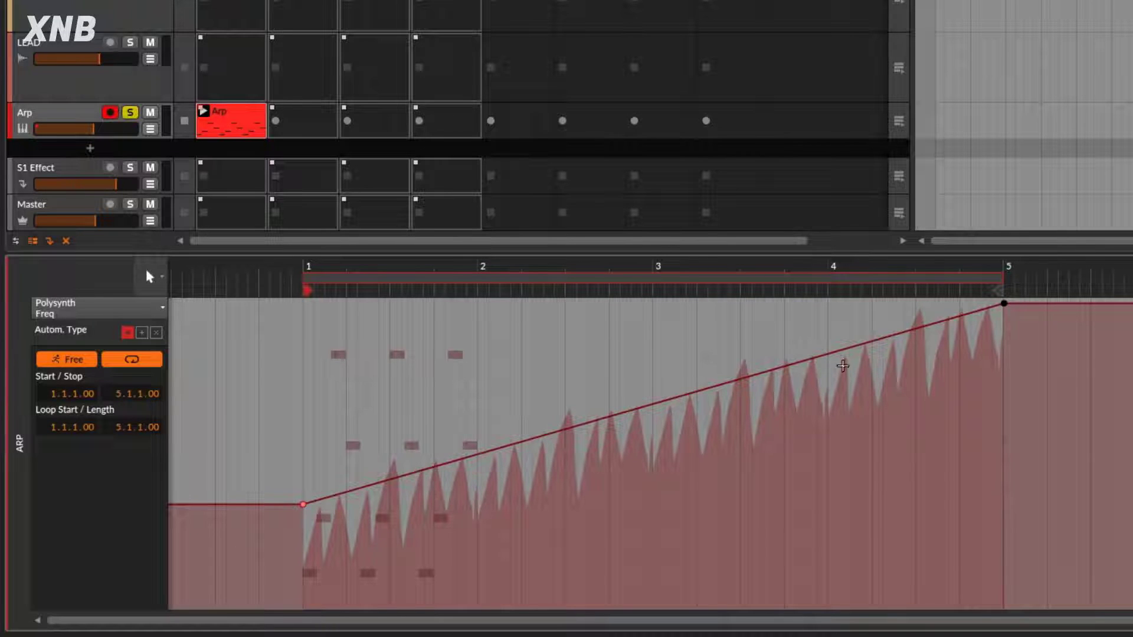
{"action": "key", "text": "space"}
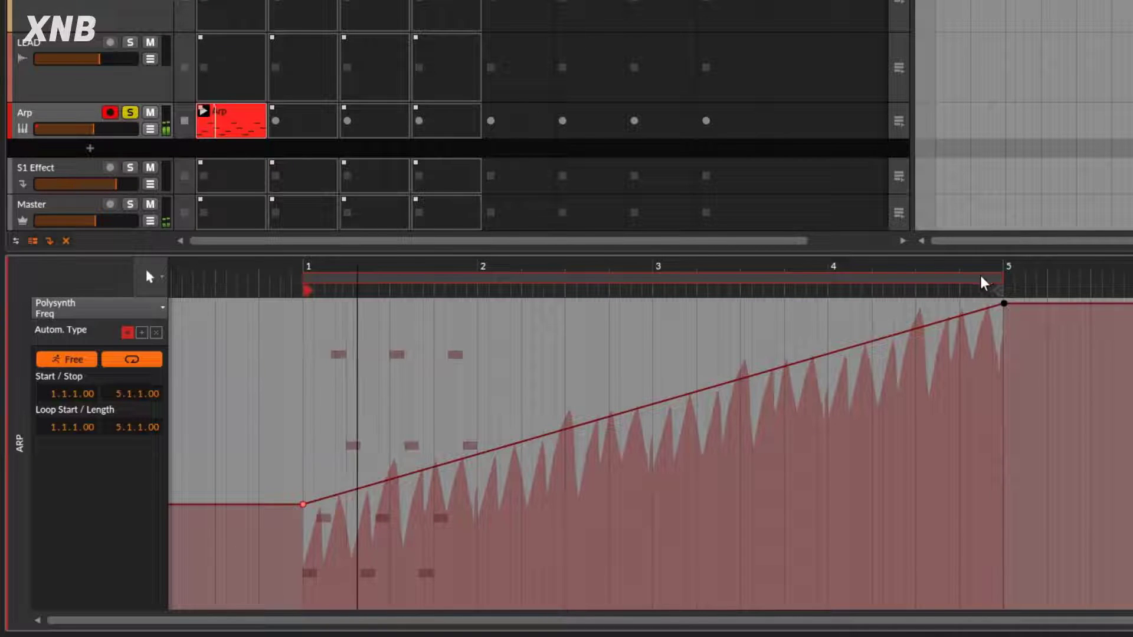
{"action": "left_click_drag", "start_coordinate": [1004, 304], "coordinate": [1004, 315]}
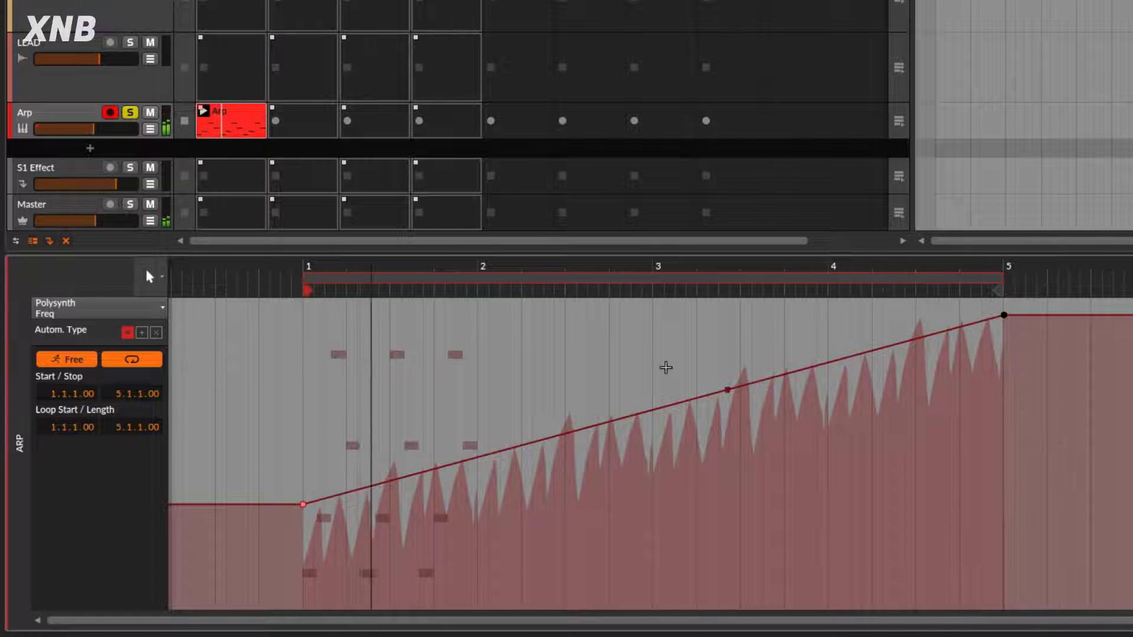
{"action": "left_click", "coordinate": [126, 364]}
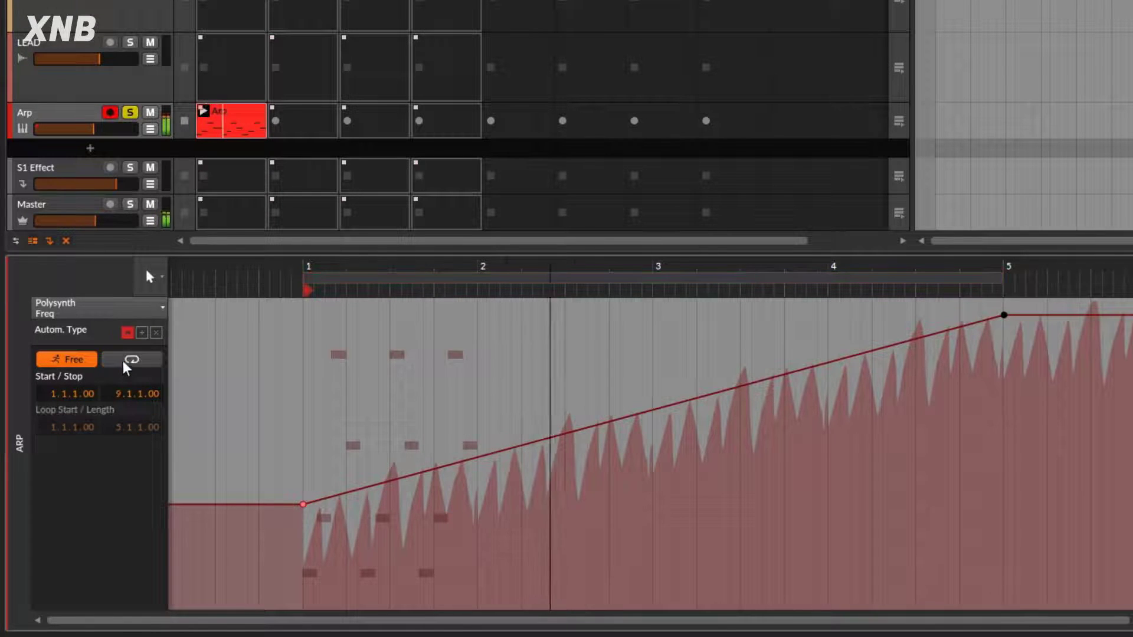
{"action": "scroll", "coordinate": [801, 343], "scroll_direction": "down", "scroll_amount": 3}
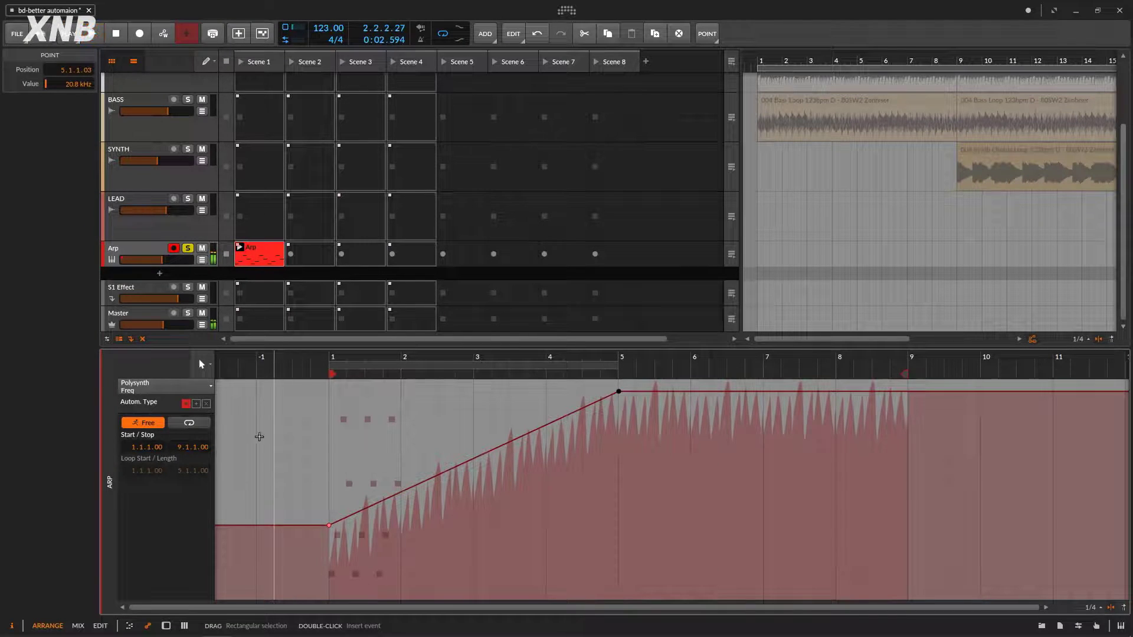
- Compare the absolute ramp with the one-bar additive curve and launch Scene 1
{"action": "left_click", "coordinate": [197, 404]}
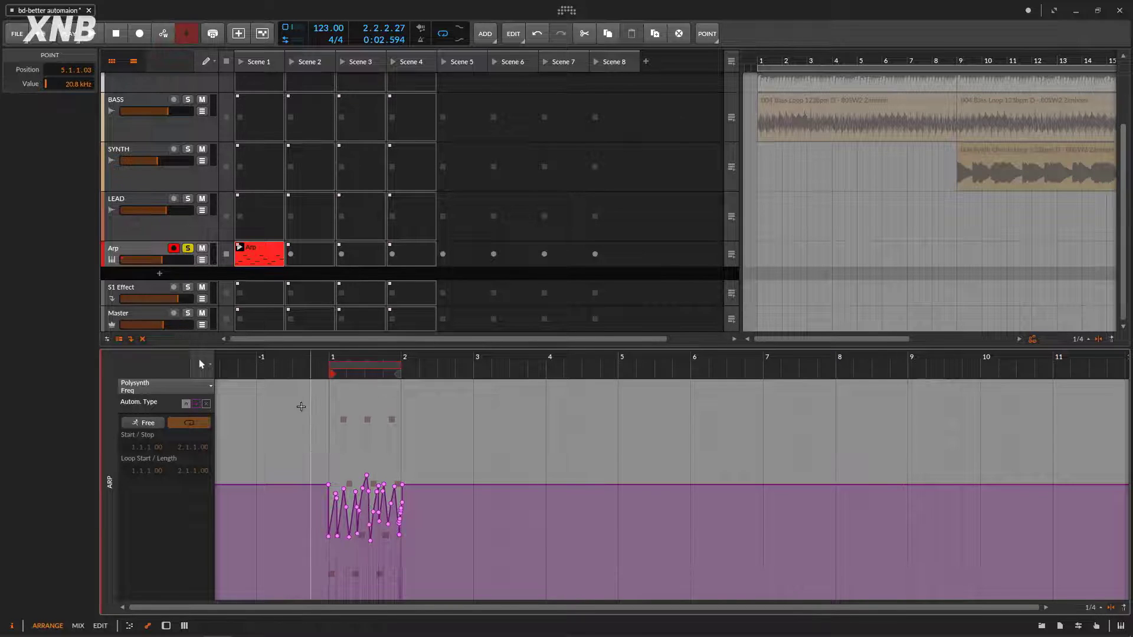
{"action": "left_click", "coordinate": [185, 405]}
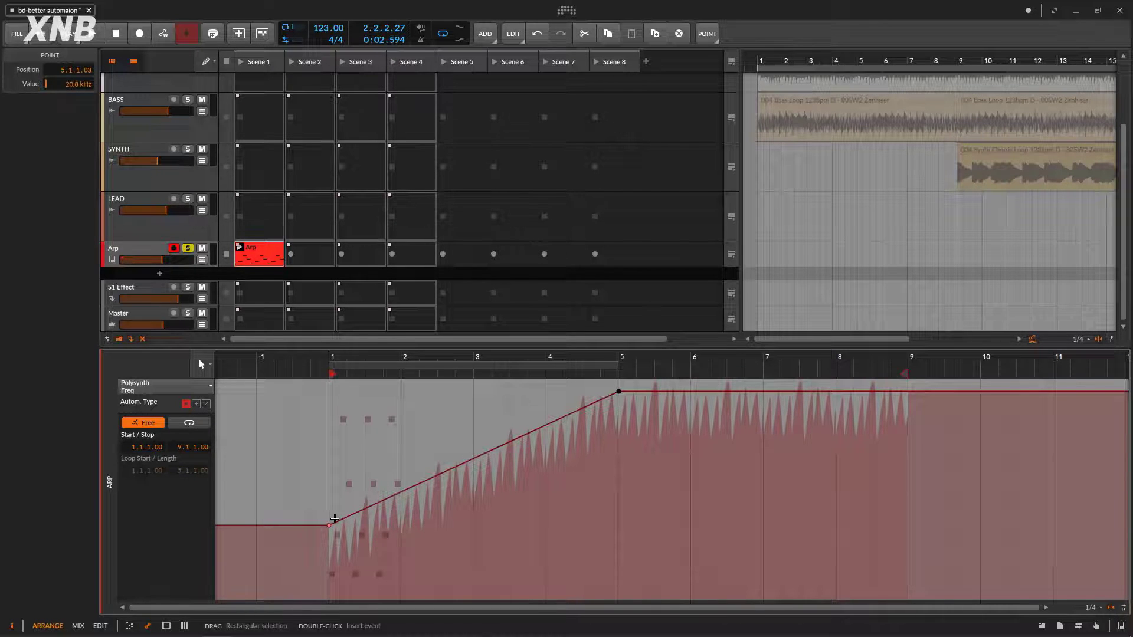
{"action": "left_click", "coordinate": [196, 403]}
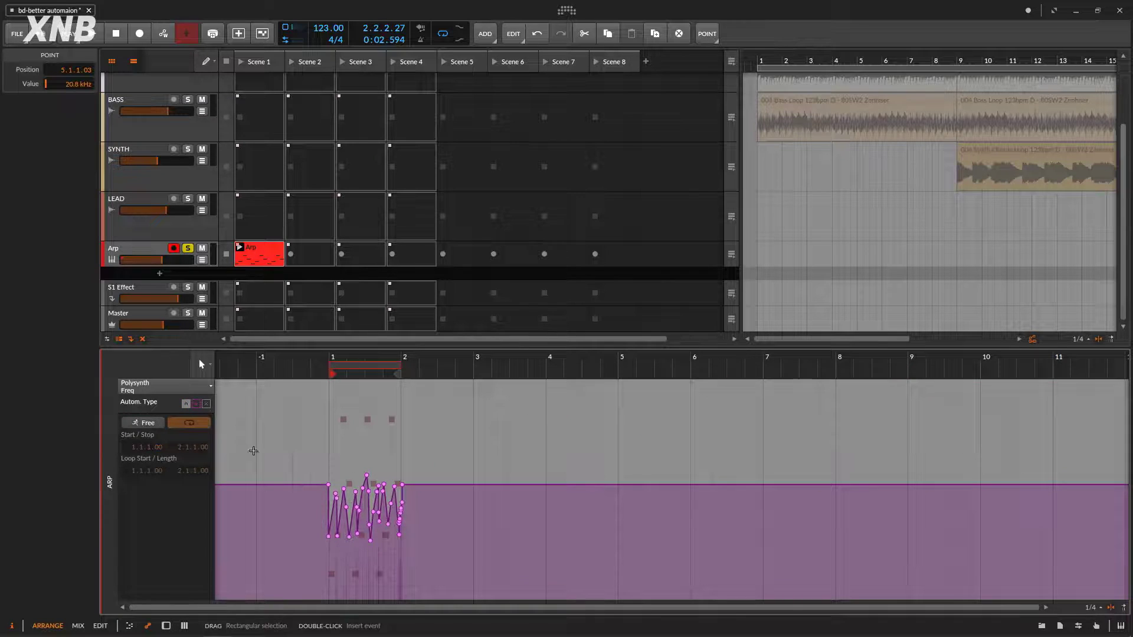
{"action": "left_click", "coordinate": [186, 403]}
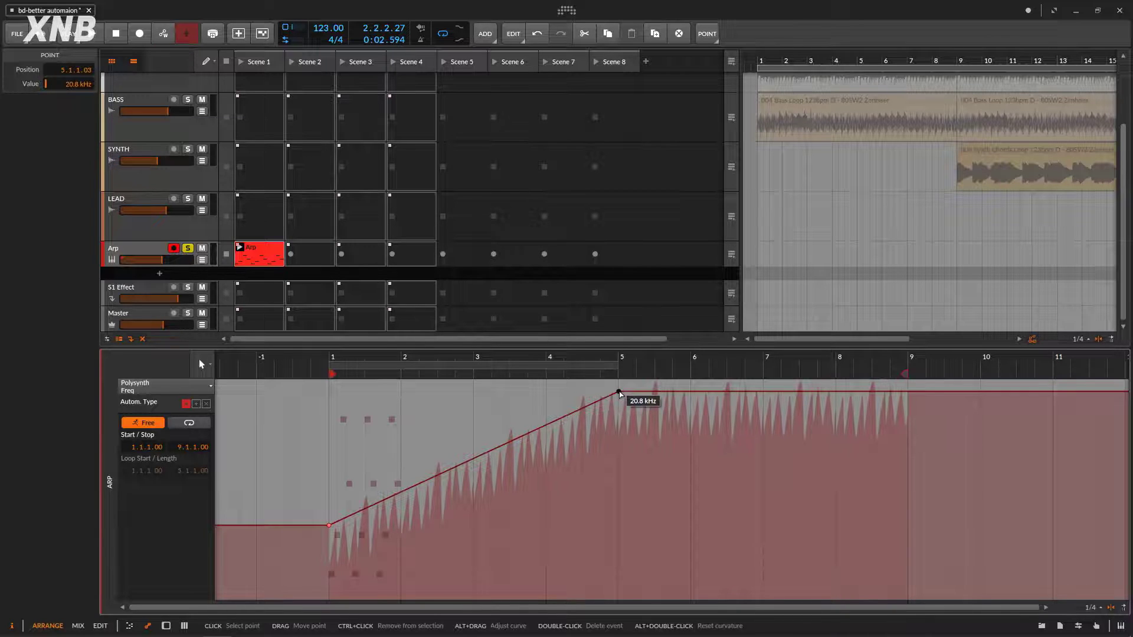
{"action": "left_click", "coordinate": [242, 62]}
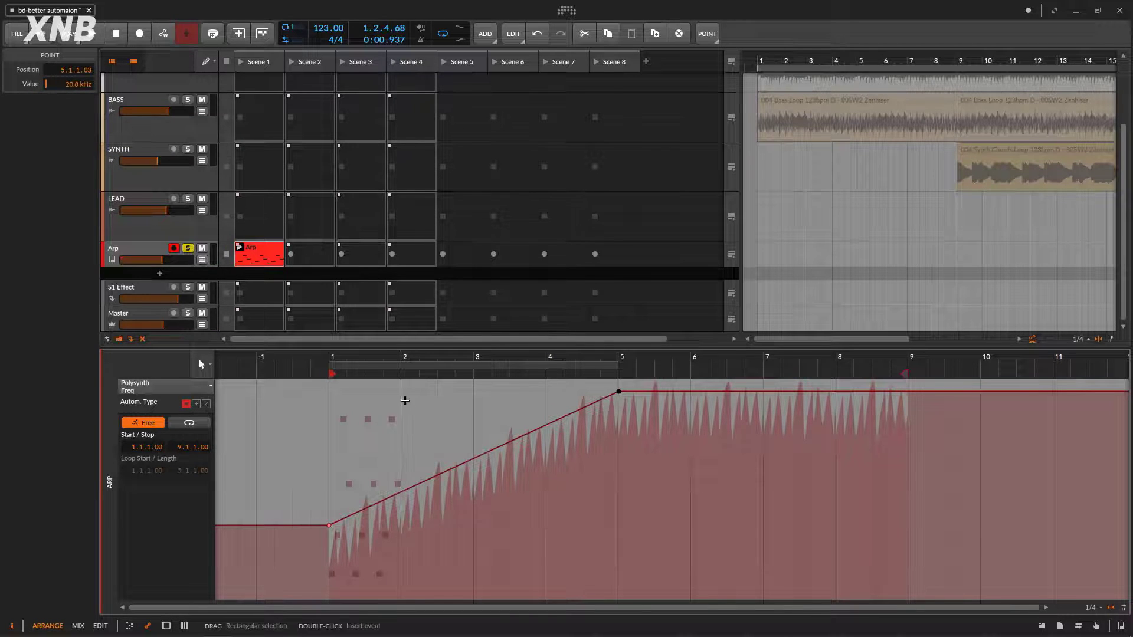
- Delete all absolute and additive Polysynth Freq automation points in the Arp clip
{"action": "right_click", "coordinate": [508, 454]}
{"action": "left_click", "coordinate": [407, 463]}
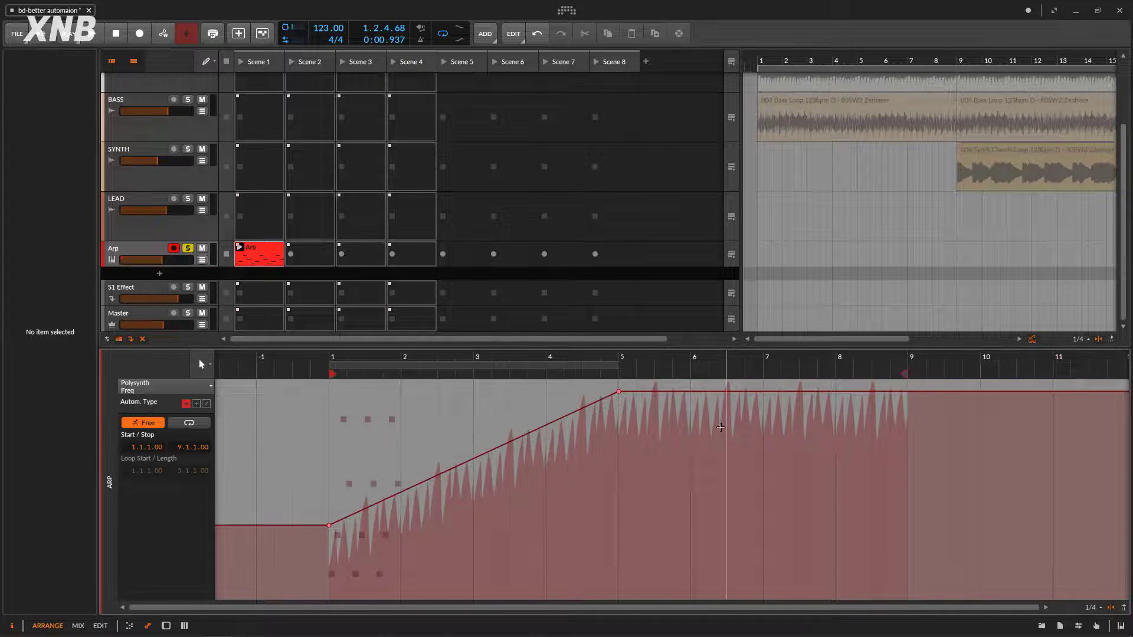
{"action": "left_click_drag", "start_coordinate": [745, 383], "coordinate": [287, 568]}
{"action": "key", "text": "Delete"}
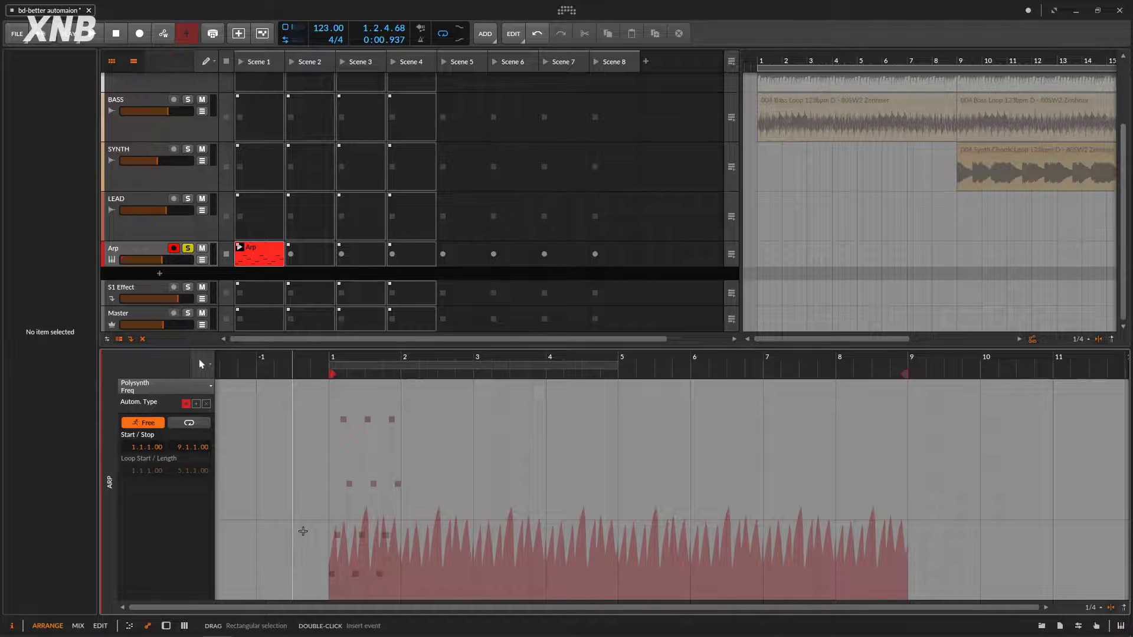
{"action": "key", "text": "ctrl+z"}
{"action": "left_click_drag", "start_coordinate": [263, 409], "coordinate": [557, 574]}
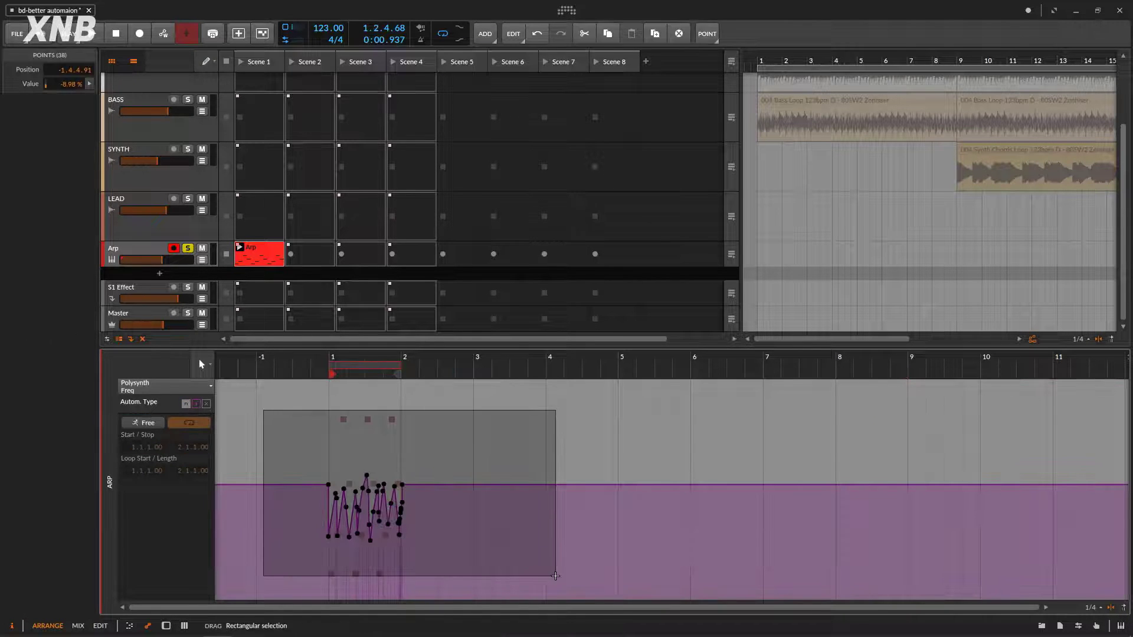
{"action": "key", "text": "Delete"}
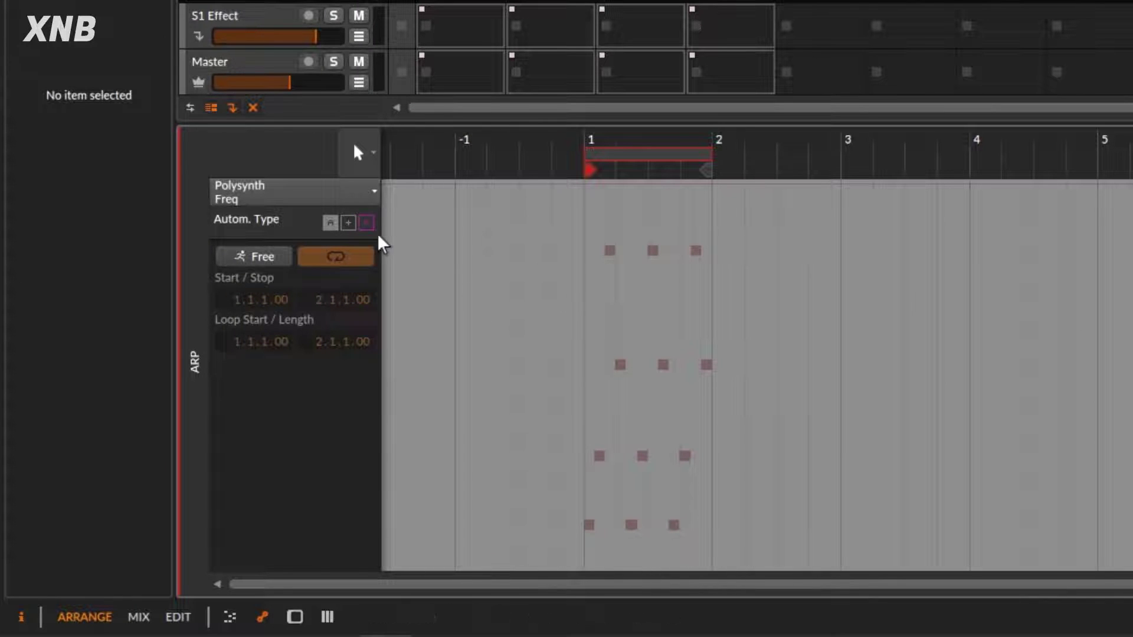
- Draw a multiplicative Polysynth Freq curve from 1.1 to 2.1 with the Pen tool and delete the stray low points at its start
{"action": "left_click_drag", "start_coordinate": [674, 140], "coordinate": [961, 210]}
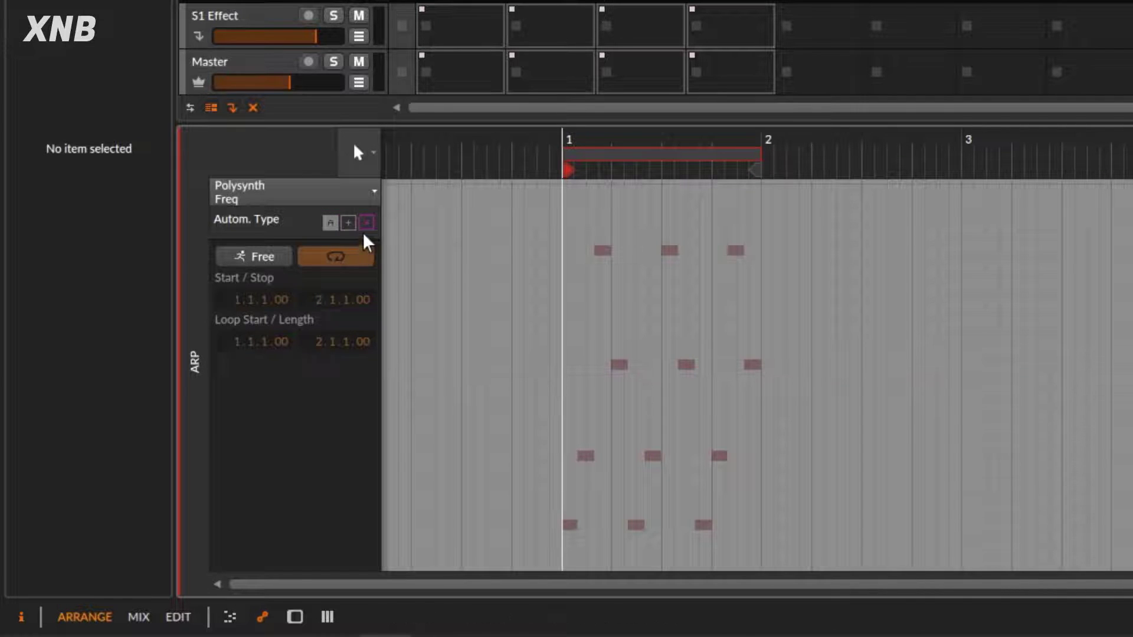
{"action": "right_click", "coordinate": [564, 485]}
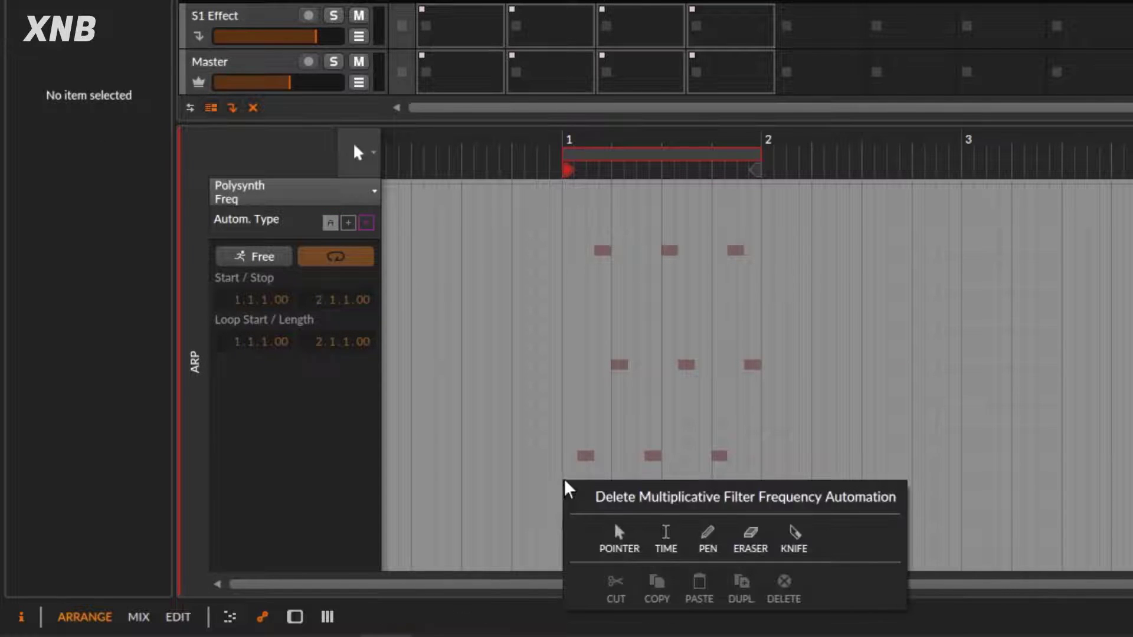
{"action": "left_click", "coordinate": [707, 538]}
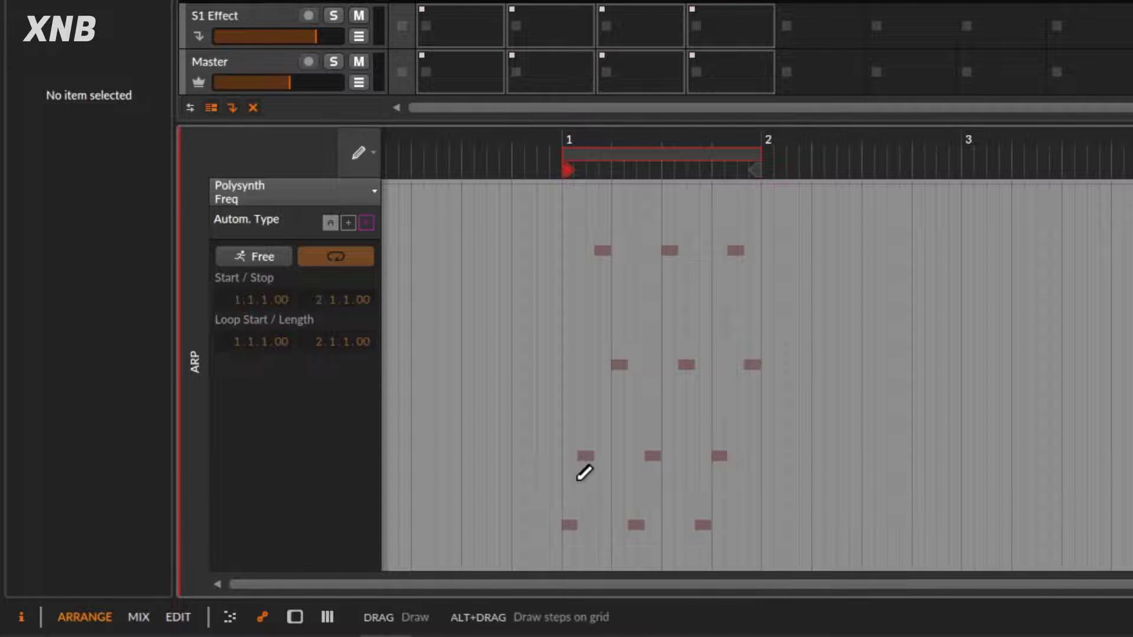
{"action": "mouse_move", "coordinate": [564, 432]}
{"action": "left_mouse_down"}
{"action": "mouse_move", "coordinate": [564, 407]}
{"action": "mouse_move", "coordinate": [612, 357]}
{"action": "mouse_move", "coordinate": [660, 270]}
{"action": "left_mouse_up"}
{"action": "mouse_move", "coordinate": [667, 332]}
{"action": "left_mouse_down"}
{"action": "mouse_move", "coordinate": [683, 366]}
{"action": "mouse_move", "coordinate": [747, 371]}
{"action": "mouse_move", "coordinate": [579, 380]}
{"action": "mouse_move", "coordinate": [584, 337]}
{"action": "mouse_move", "coordinate": [652, 340]}
{"action": "mouse_move", "coordinate": [721, 372]}
{"action": "mouse_move", "coordinate": [762, 353]}
{"action": "left_mouse_up"}
{"action": "right_click", "coordinate": [518, 480]}
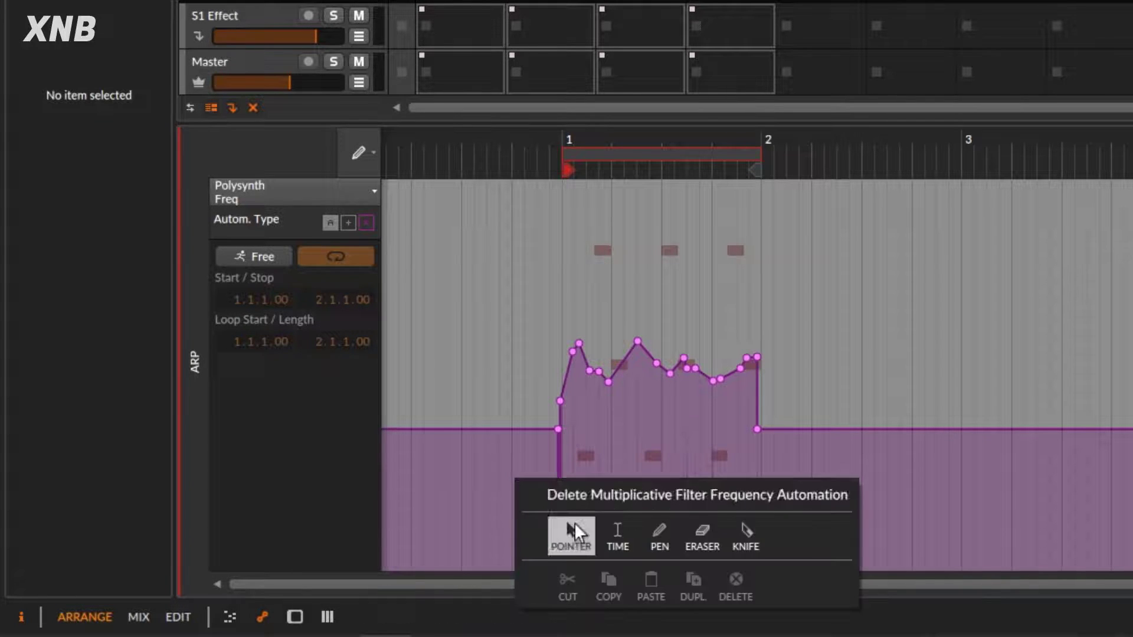
{"action": "left_click", "coordinate": [567, 528]}
{"action": "left_click_drag", "start_coordinate": [500, 476], "coordinate": [611, 511]}
{"action": "key", "text": "Delete"}
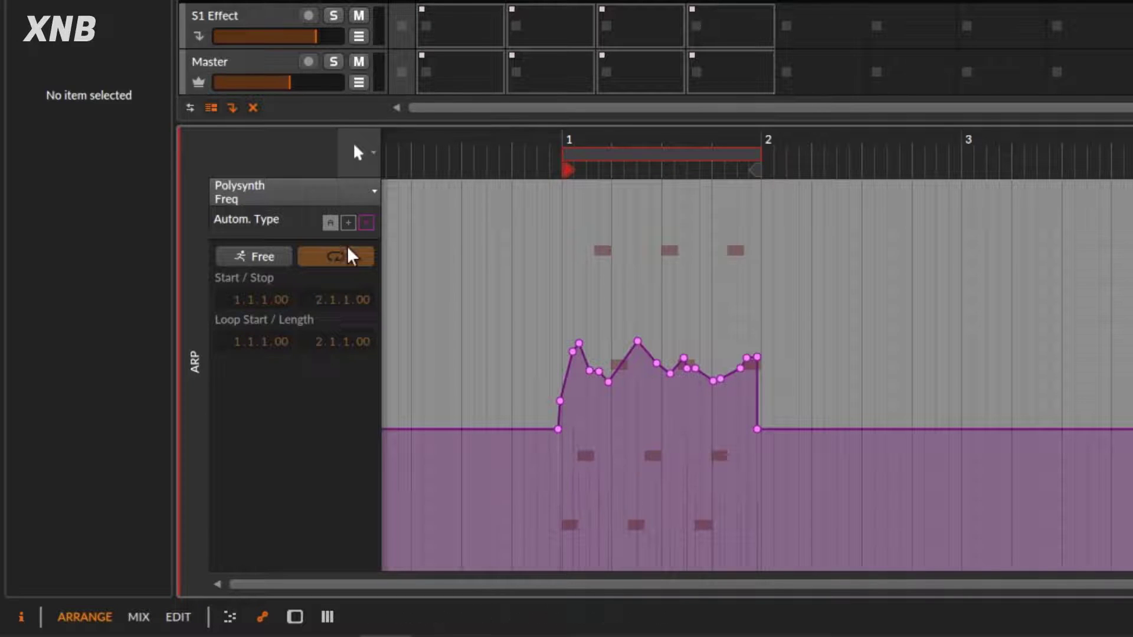
- Redraw the multiplicative Polysynth Freq curve as sawtooth-like spikes from 1.1 to 2.1 and show its effect in the absolute type
{"action": "left_click", "coordinate": [330, 223]}
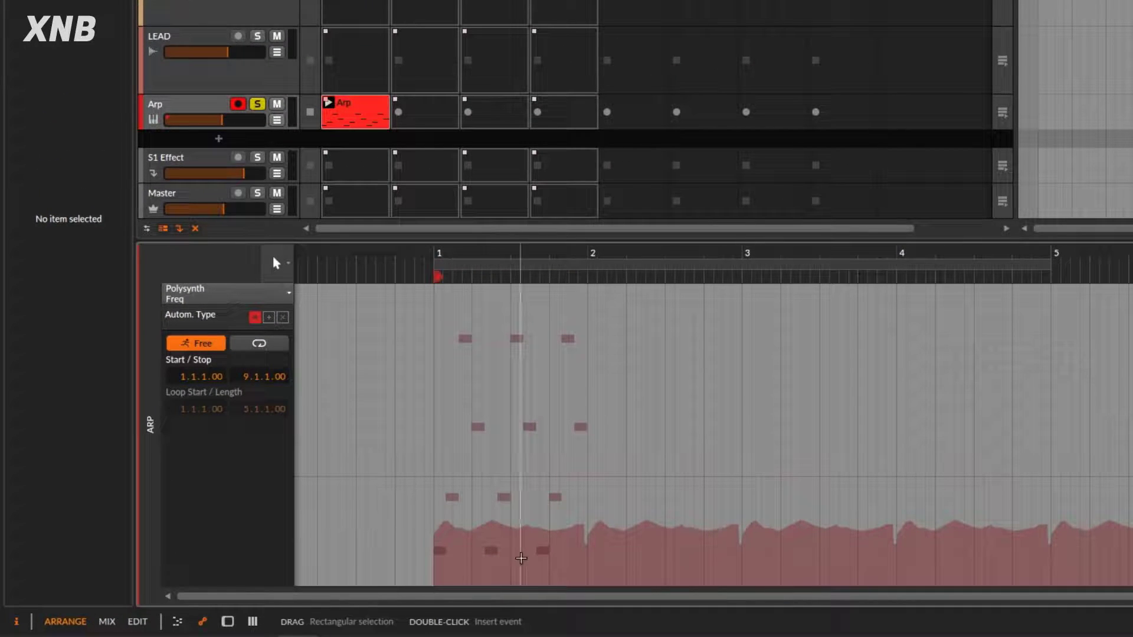
{"action": "left_click", "coordinate": [283, 317]}
{"action": "right_click", "coordinate": [459, 474]}
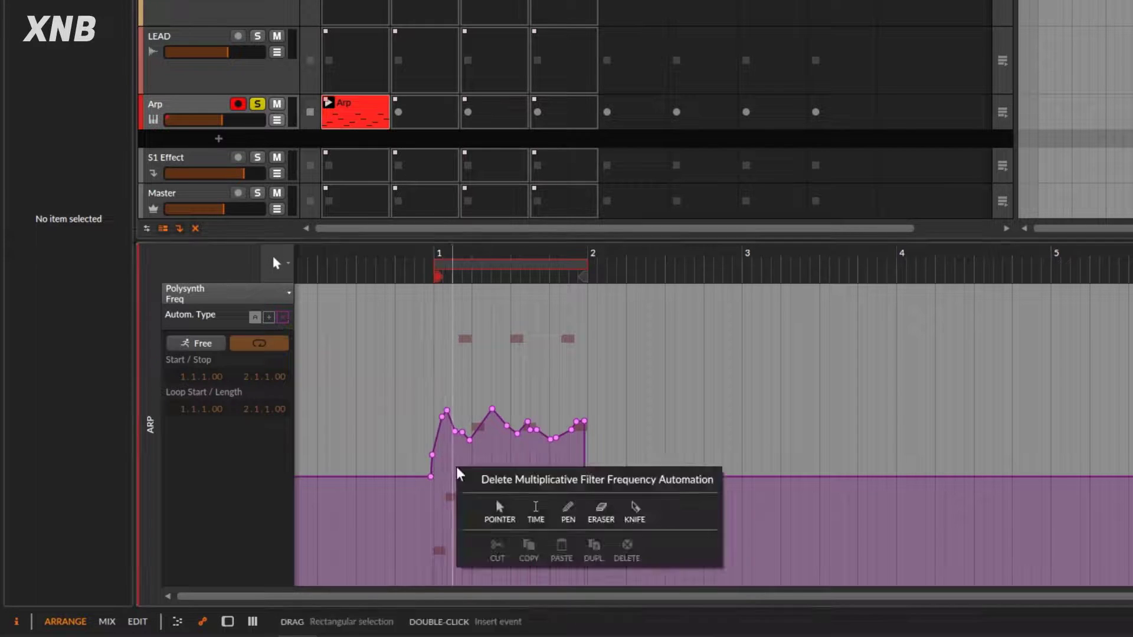
{"action": "left_click", "coordinate": [567, 508]}
{"action": "mouse_move", "coordinate": [440, 473]}
{"action": "left_mouse_down"}
{"action": "mouse_move", "coordinate": [458, 351]}
{"action": "mouse_move", "coordinate": [461, 461]}
{"action": "mouse_move", "coordinate": [501, 434]}
{"action": "mouse_move", "coordinate": [587, 428]}
{"action": "mouse_move", "coordinate": [589, 448]}
{"action": "left_mouse_up"}
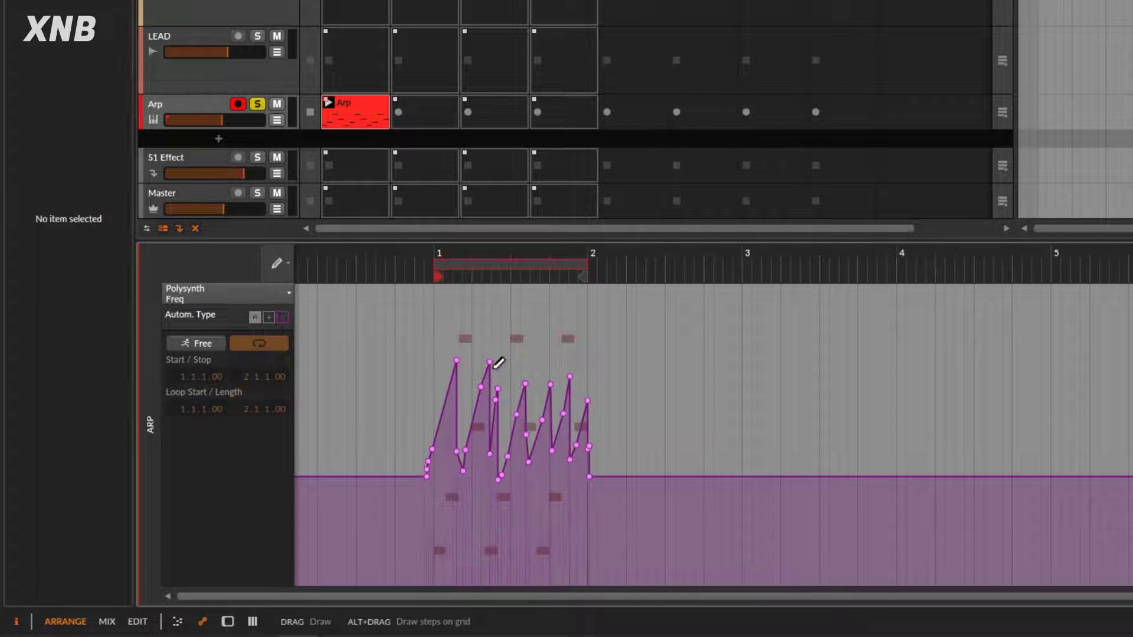
{"action": "left_click", "coordinate": [254, 317]}
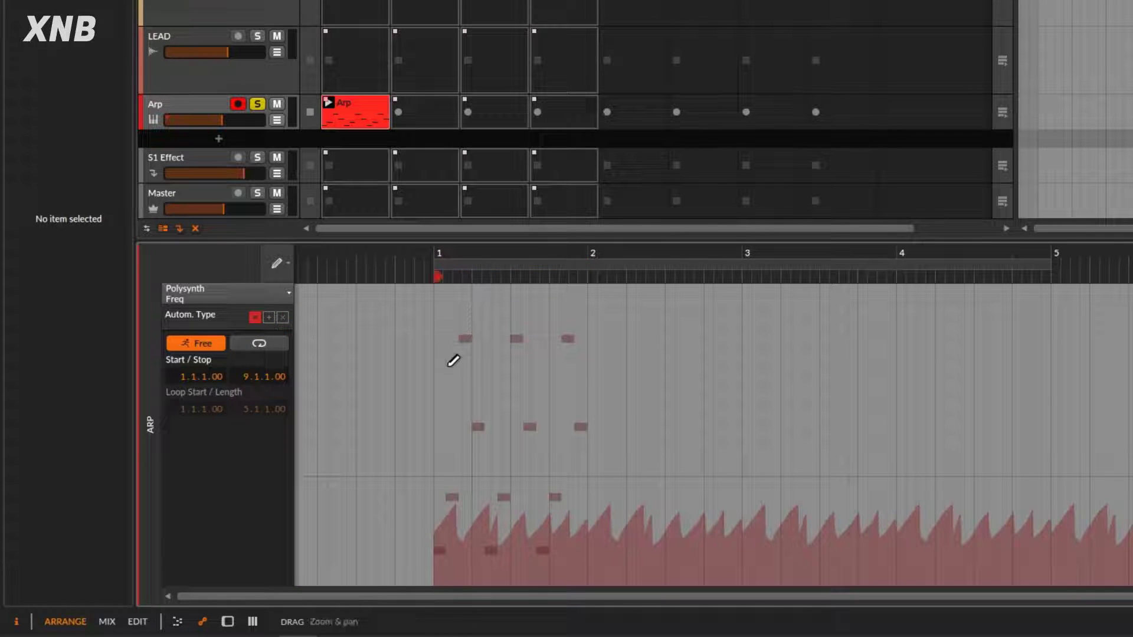
- Build an absolute Polysynth Freq ramp in the Arp clip with the Pointer tool, rising from about 71 Hz at bar 1 through bar 2 to bar 3
{"action": "right_click", "coordinate": [456, 455]}
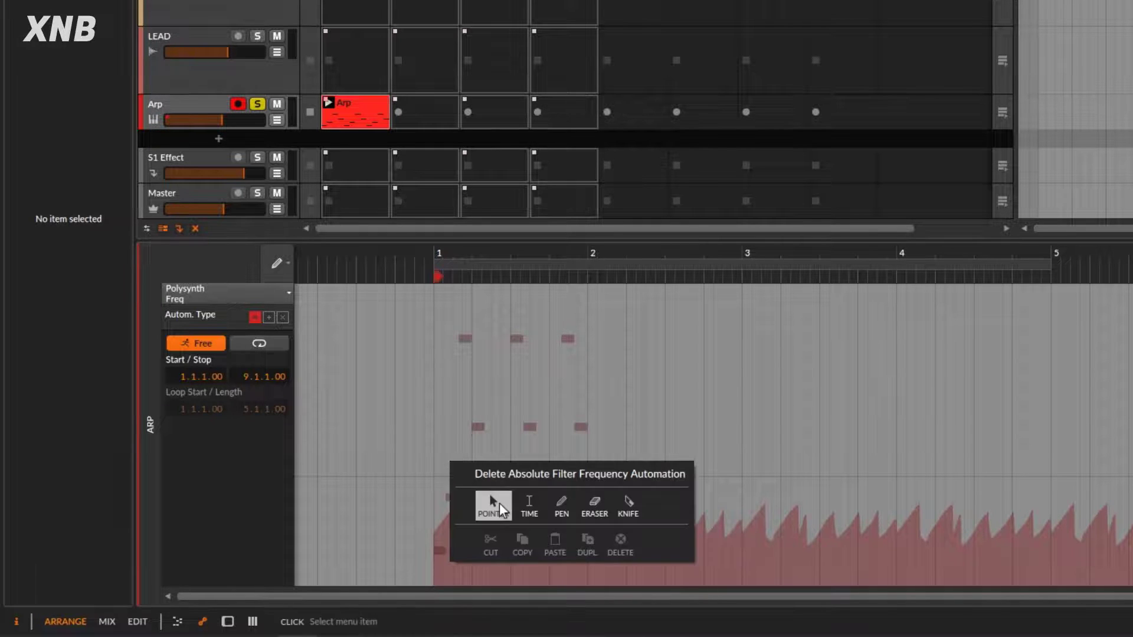
{"action": "left_click", "coordinate": [436, 413]}
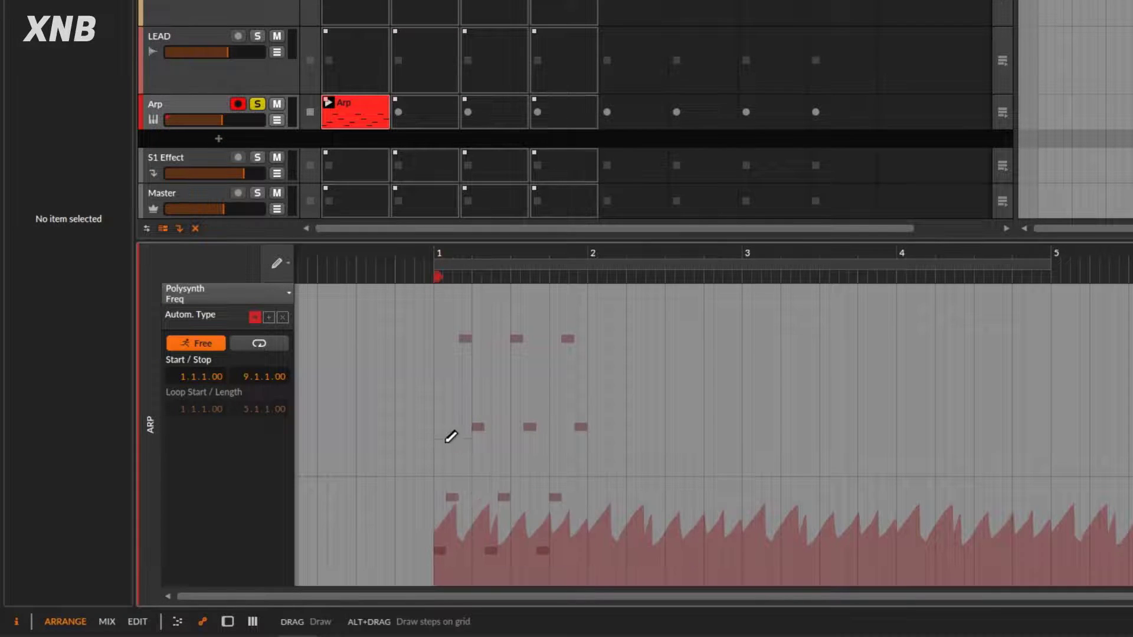
{"action": "right_click", "coordinate": [451, 431]}
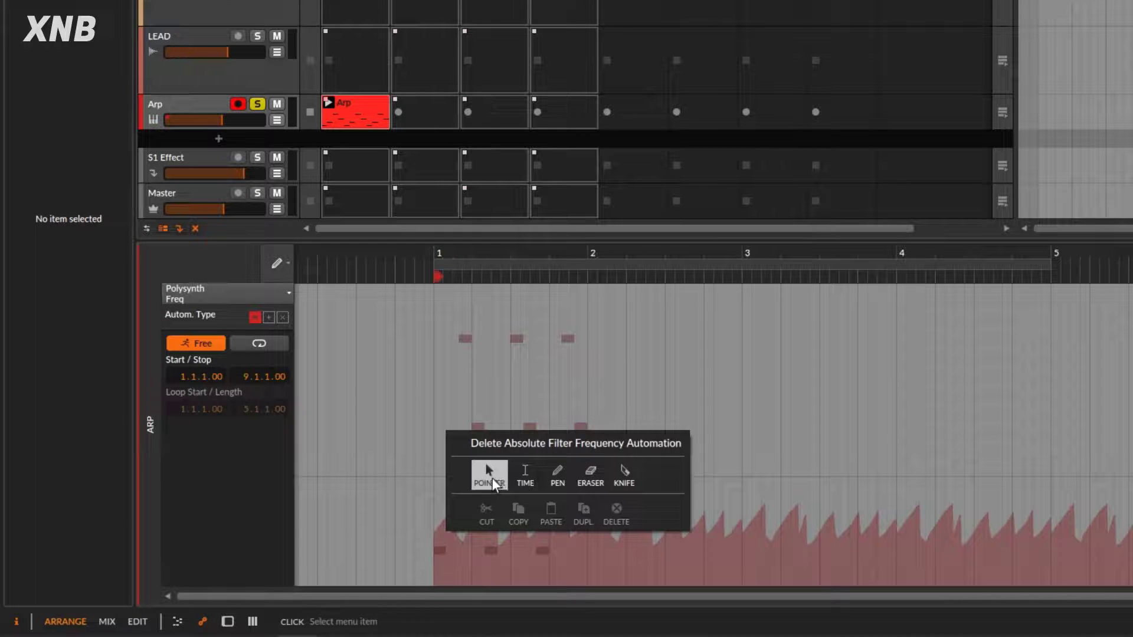
{"action": "left_click", "coordinate": [490, 475]}
{"action": "double_click", "coordinate": [435, 511]}
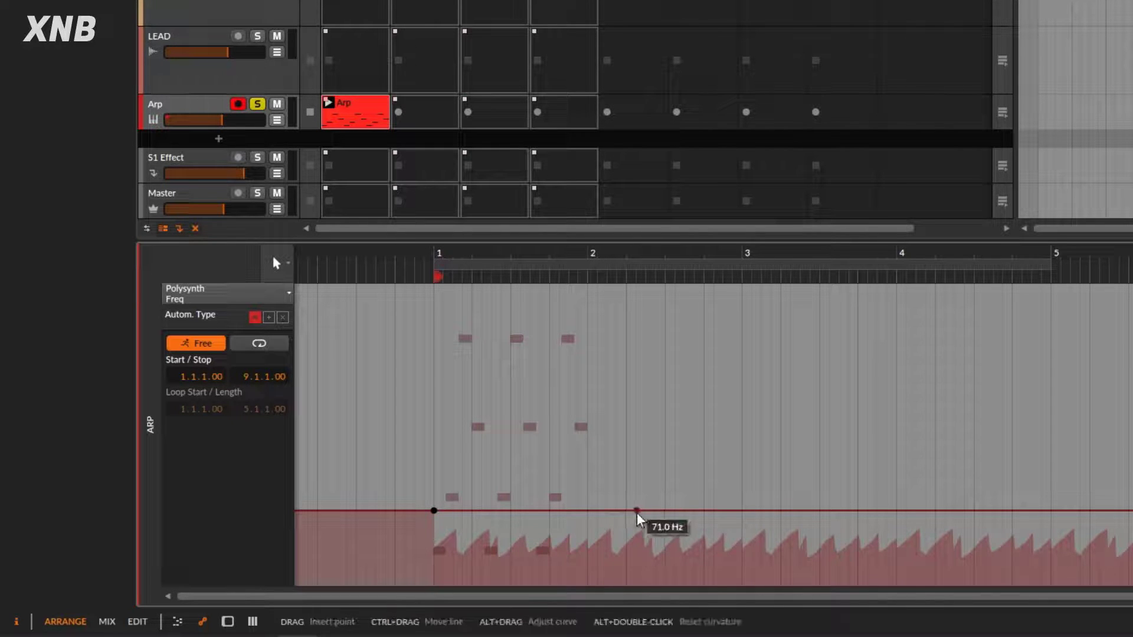
{"action": "left_click_drag", "start_coordinate": [521, 510], "coordinate": [587, 447]}
{"action": "left_click_drag", "start_coordinate": [656, 449], "coordinate": [722, 333]}
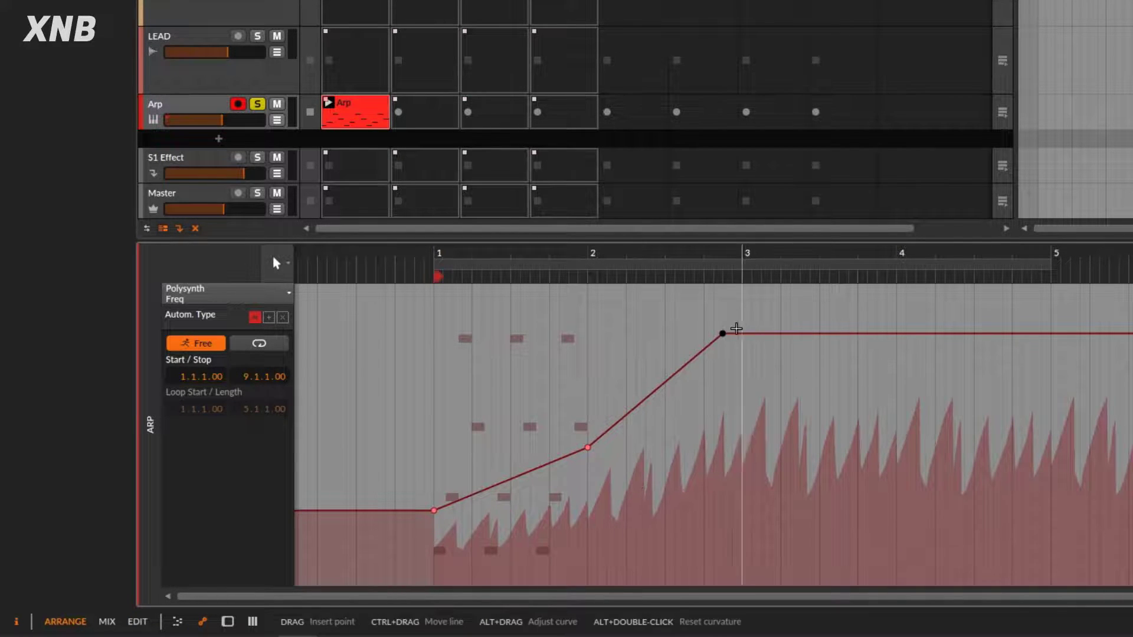
{"action": "left_click_drag", "start_coordinate": [723, 334], "coordinate": [742, 293]}
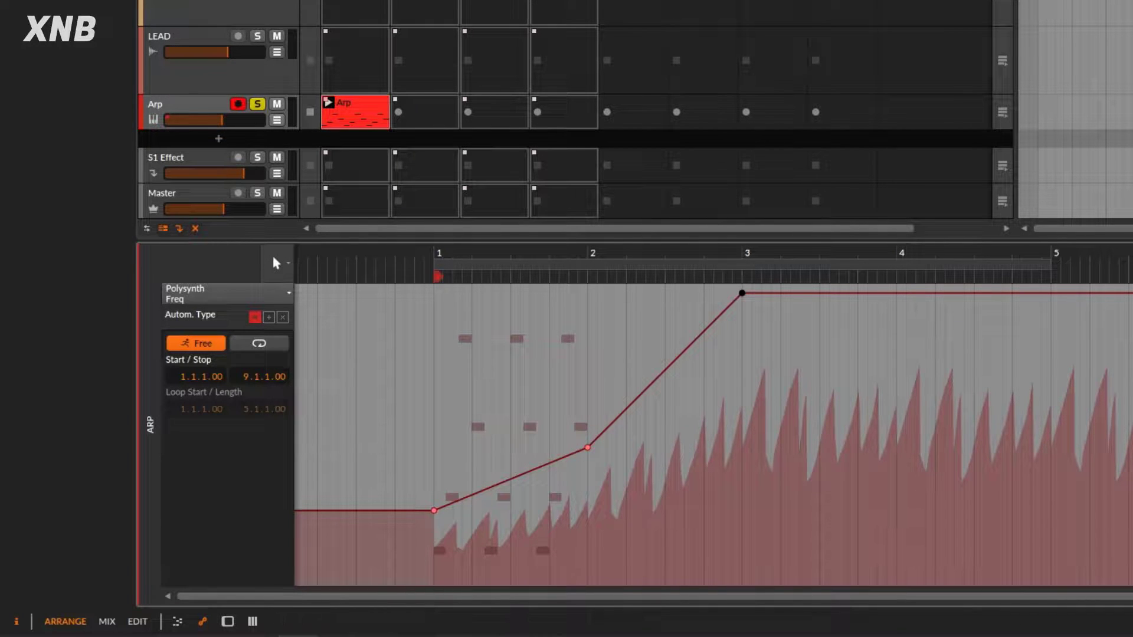
- Play the Arp clip to hear the combined automation and raise the bar 3 point of the absolute ramp to the maximum
{"action": "key", "text": "space"}
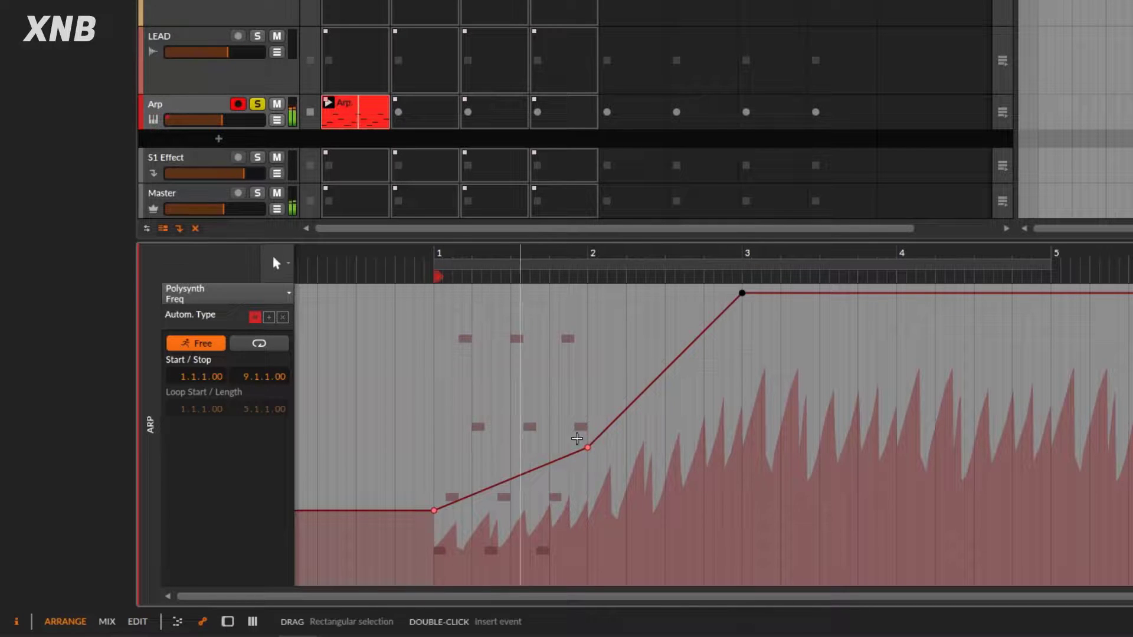
{"action": "mouse_move", "coordinate": [742, 296]}
{"action": "mouse_move", "coordinate": [742, 294]}
{"action": "left_mouse_down"}
{"action": "mouse_move", "coordinate": [742, 550]}
{"action": "mouse_move", "coordinate": [743, 288]}
{"action": "left_mouse_up"}
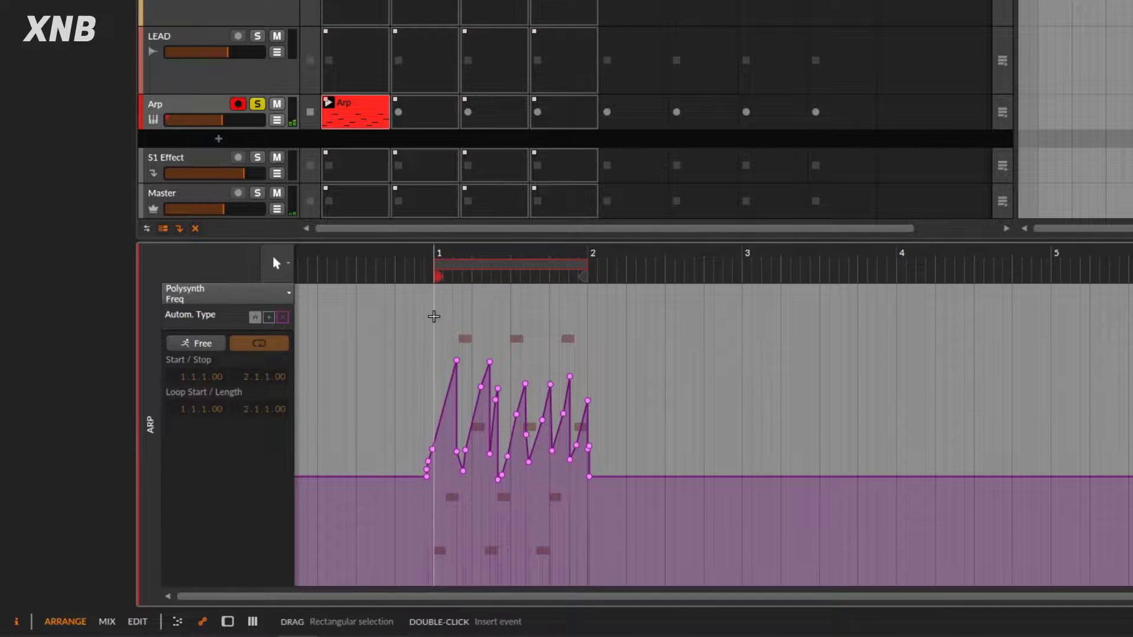
- Delete the multiplicative Polysynth Freq spikes and insert points at the start of bar 1, one at the maximum and one at about 85.2 %
{"action": "left_click_drag", "start_coordinate": [801, 331], "coordinate": [589, 441]}
{"action": "key", "text": "Delete"}
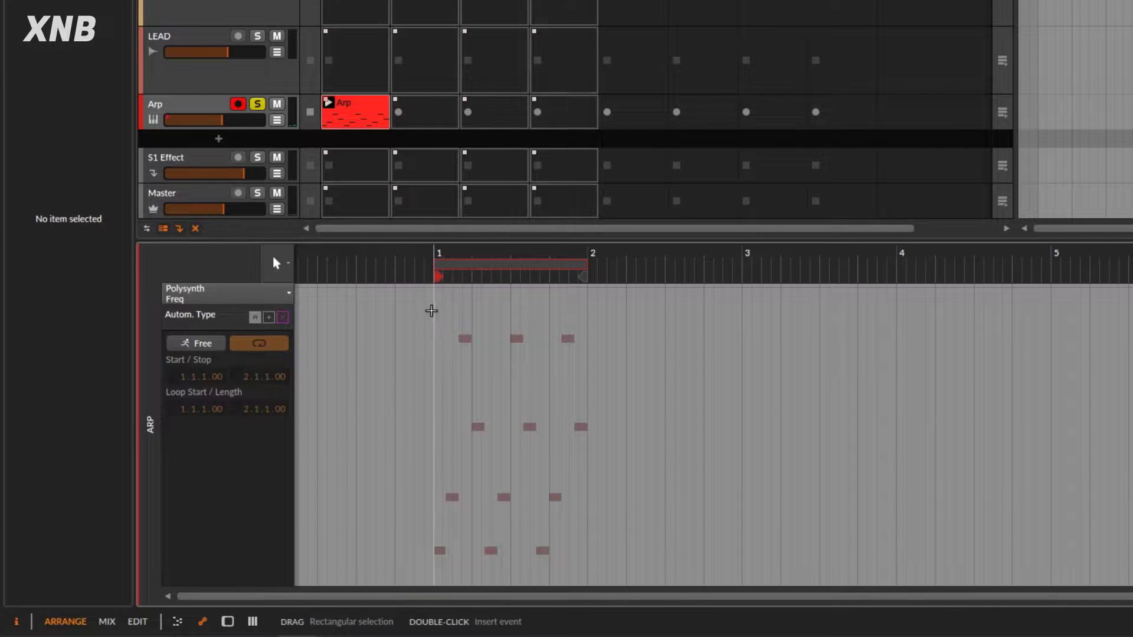
{"action": "double_click", "coordinate": [434, 289]}
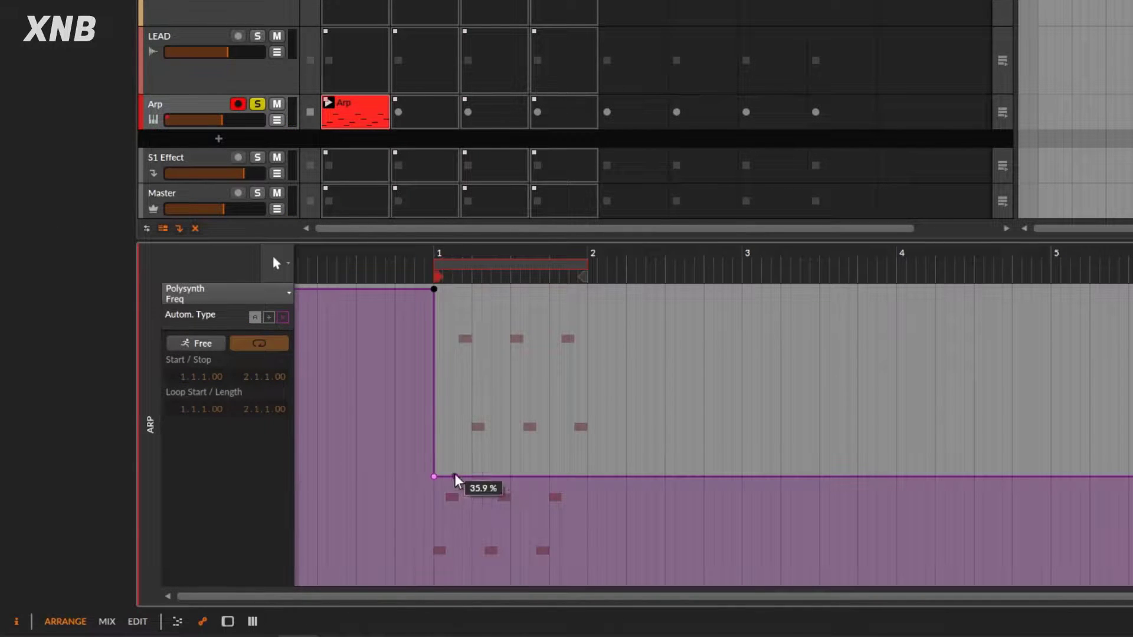
{"action": "mouse_move", "coordinate": [434, 476]}
{"action": "left_mouse_down"}
{"action": "mouse_move", "coordinate": [472, 368]}
{"action": "mouse_move", "coordinate": [519, 289]}
{"action": "mouse_move", "coordinate": [570, 296]}
{"action": "mouse_move", "coordinate": [468, 347]}
{"action": "mouse_move", "coordinate": [435, 383]}
{"action": "mouse_move", "coordinate": [443, 329]}
{"action": "left_mouse_up"}
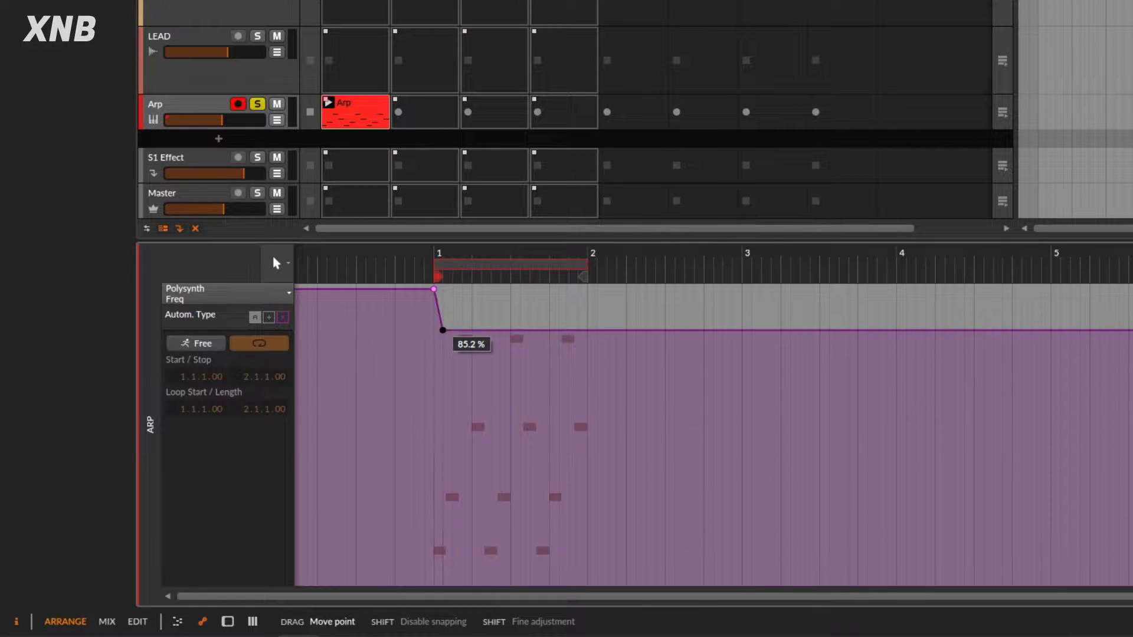
- Draw shallow multiplicative spikes near the maximum across bar 1 with the Pen tool and show their effect in the absolute type
{"action": "right_click", "coordinate": [481, 338]}
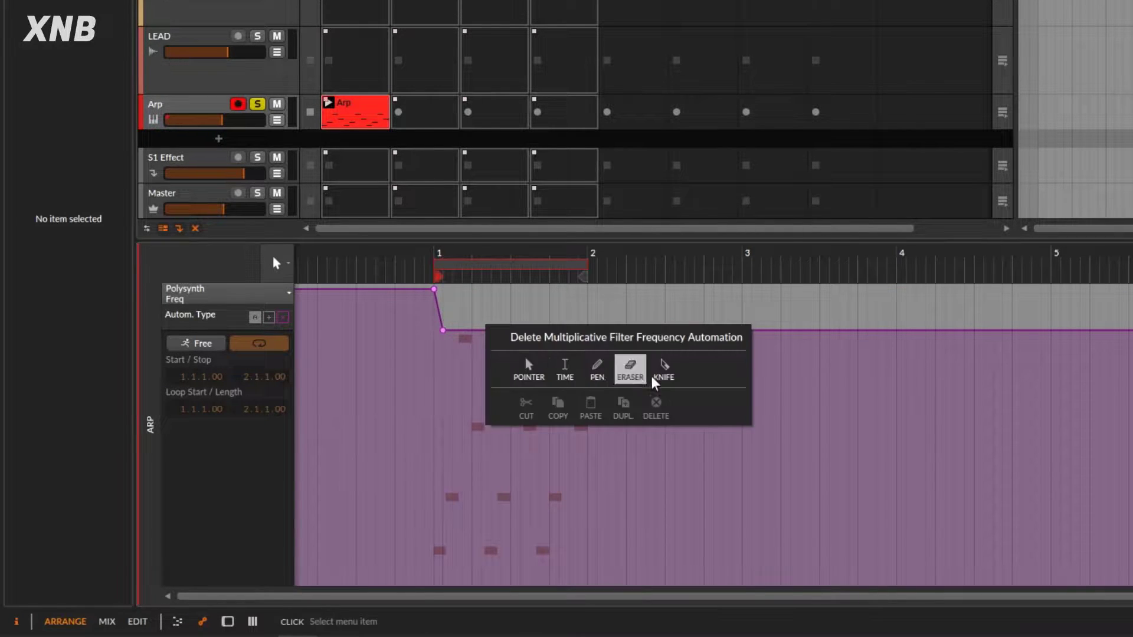
{"action": "left_click", "coordinate": [597, 369]}
{"action": "mouse_move", "coordinate": [434, 298]}
{"action": "left_mouse_down"}
{"action": "mouse_move", "coordinate": [480, 309]}
{"action": "mouse_move", "coordinate": [554, 285]}
{"action": "mouse_move", "coordinate": [587, 295]}
{"action": "left_mouse_up"}
{"action": "left_click", "coordinate": [254, 318]}
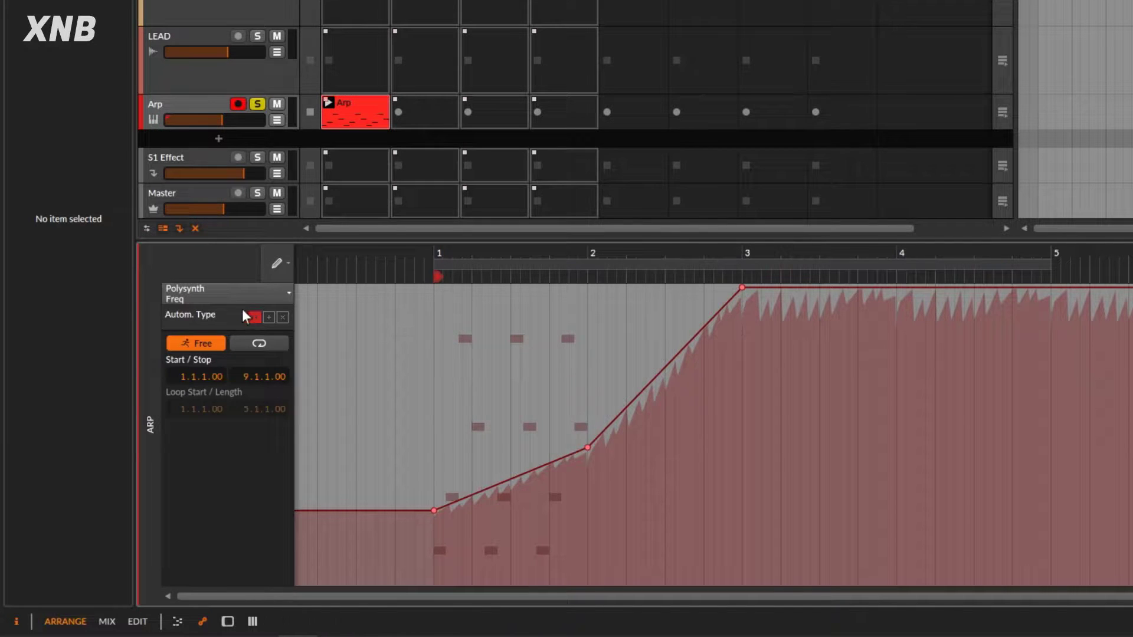
- Redraw the multiplicative spikes at a lower level across bar 1 and check the resulting curve in the absolute type
{"action": "left_click", "coordinate": [282, 319]}
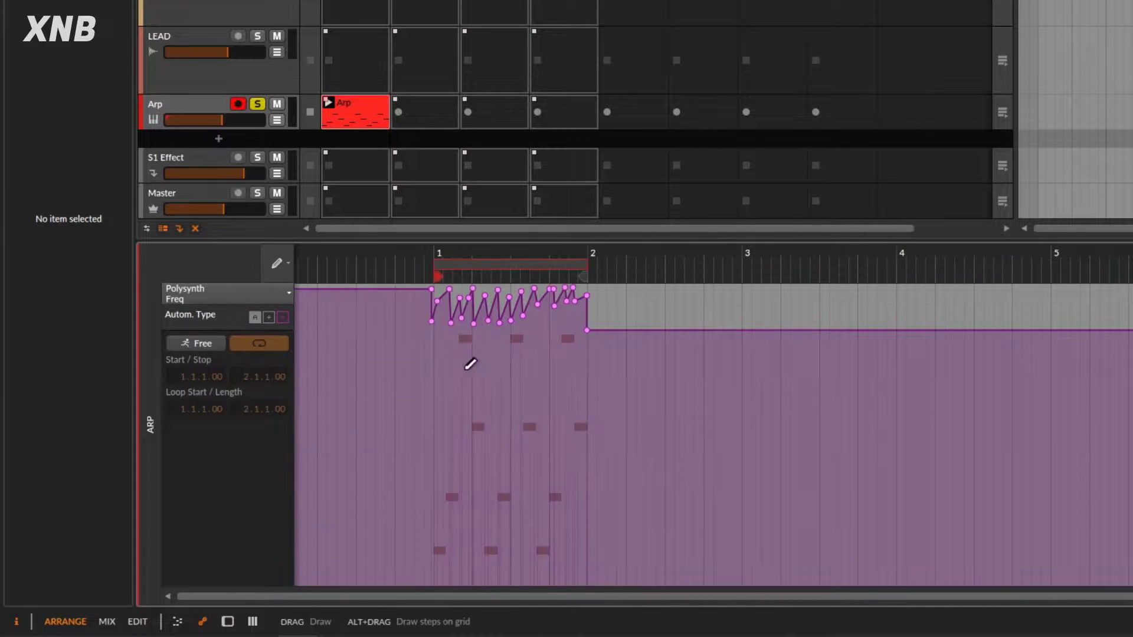
{"action": "mouse_move", "coordinate": [466, 361]}
{"action": "left_mouse_down"}
{"action": "mouse_move", "coordinate": [438, 381]}
{"action": "mouse_move", "coordinate": [464, 357]}
{"action": "mouse_move", "coordinate": [595, 349]}
{"action": "left_mouse_up"}
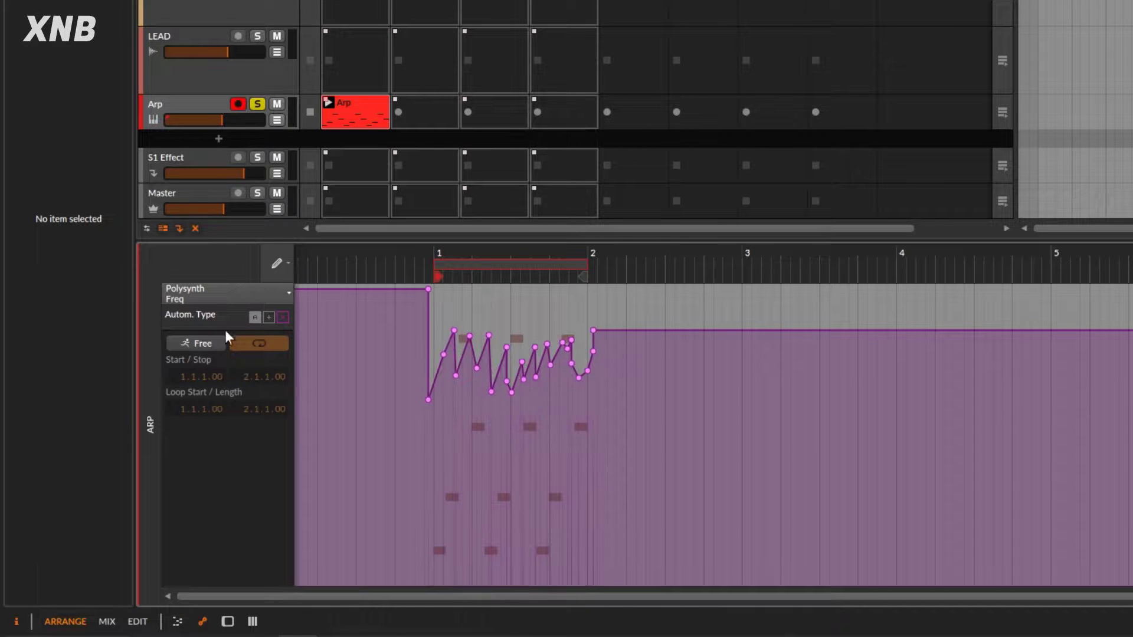
{"action": "left_click", "coordinate": [255, 317]}
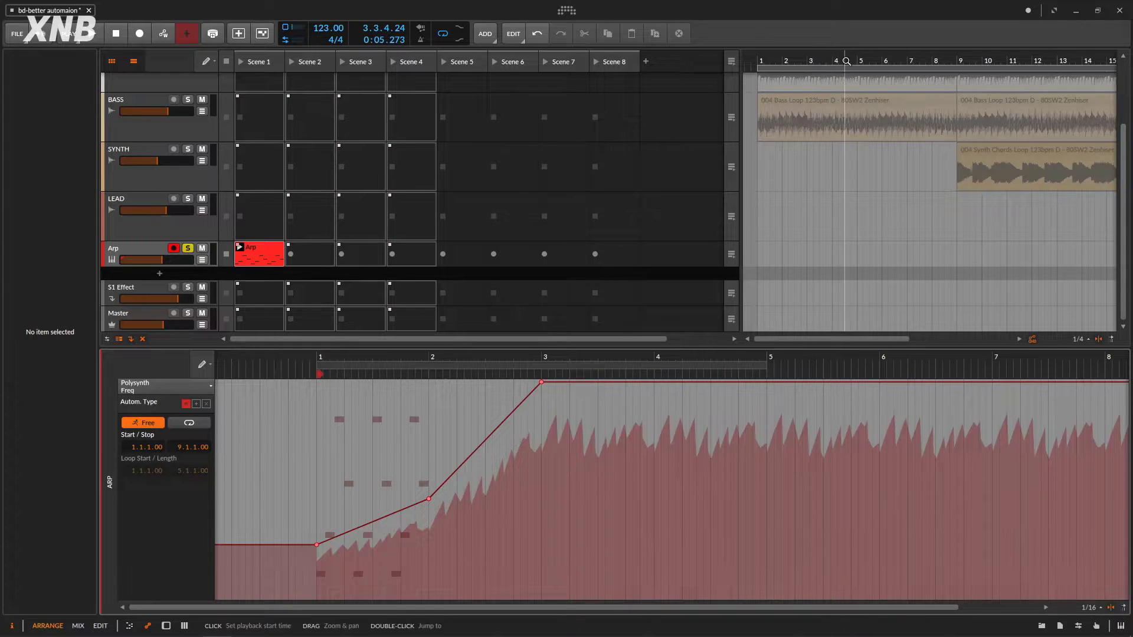
- Review the whole arrangement and the automation write settings for the arranger and clip launcher, and select the Arp launcher clip
{"action": "left_click_drag", "start_coordinate": [848, 59], "coordinate": [785, 12]}
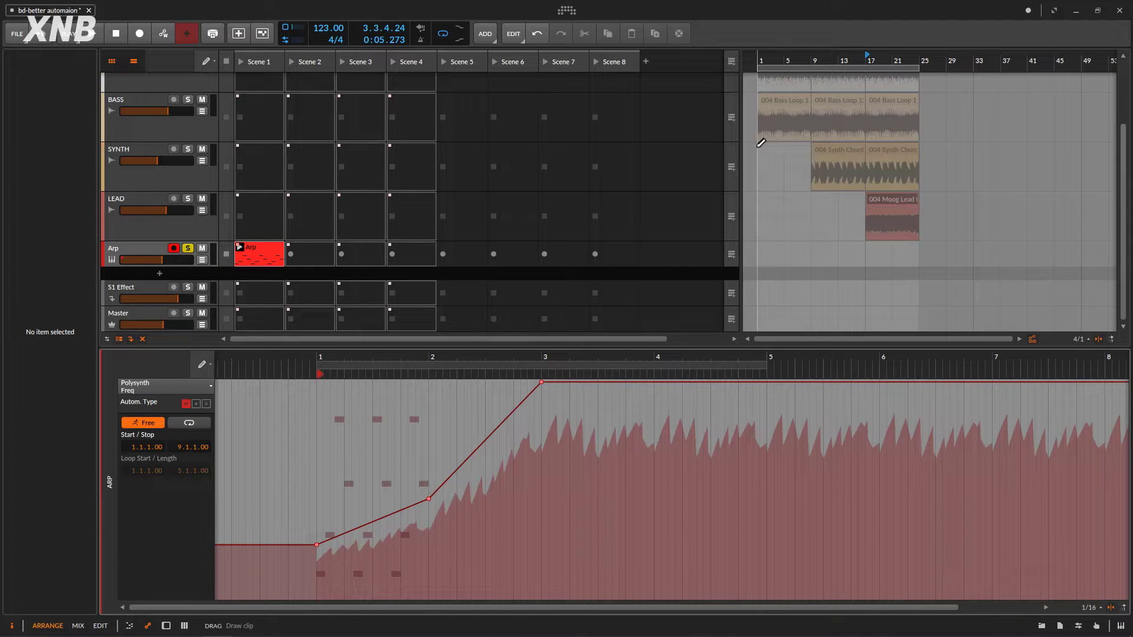
{"action": "left_click", "coordinate": [77, 33]}
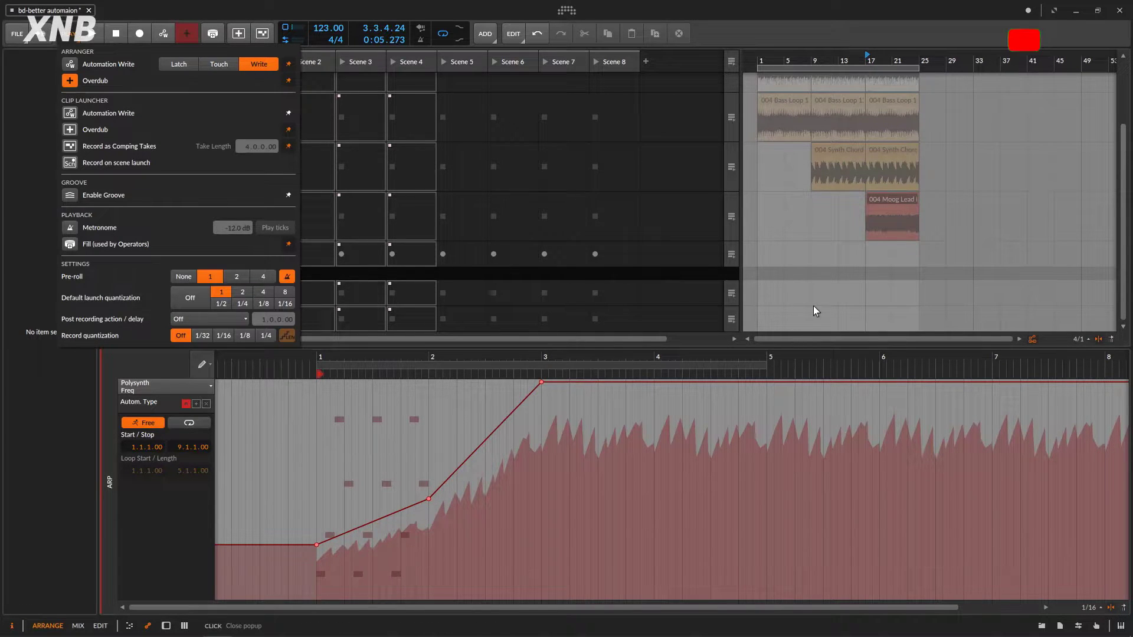
{"action": "left_click", "coordinate": [505, 253]}
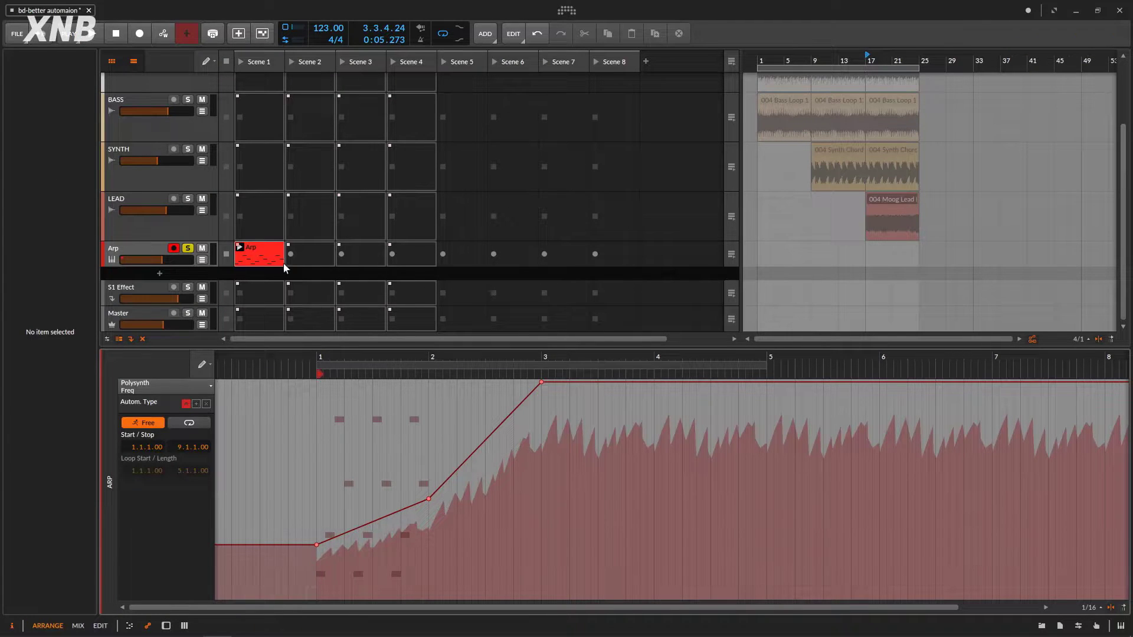
{"action": "left_click", "coordinate": [263, 247]}
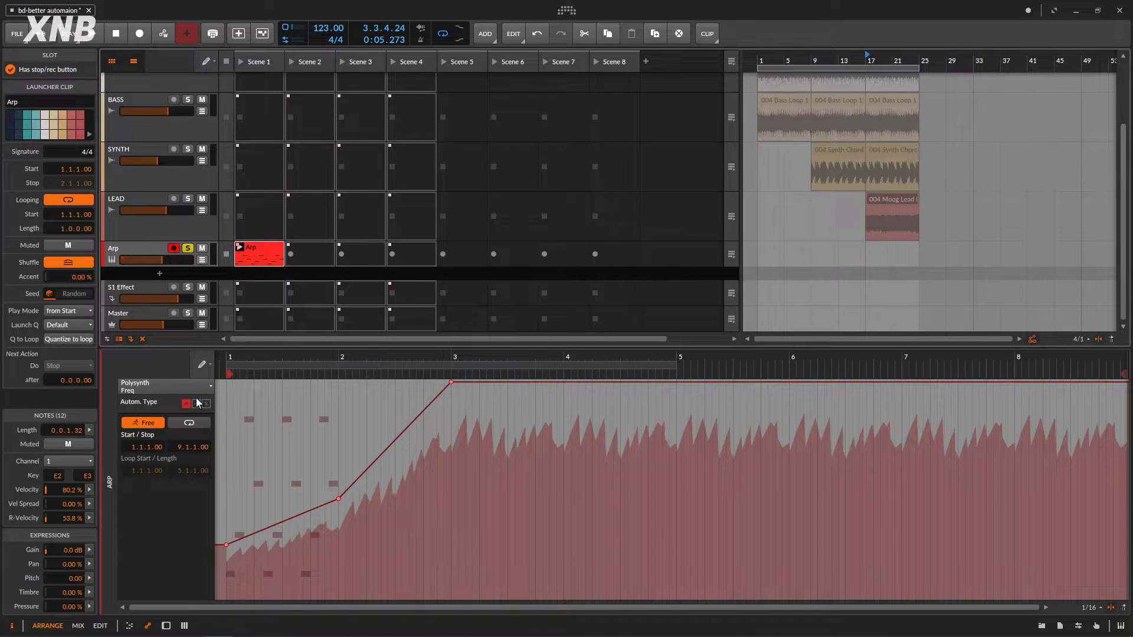